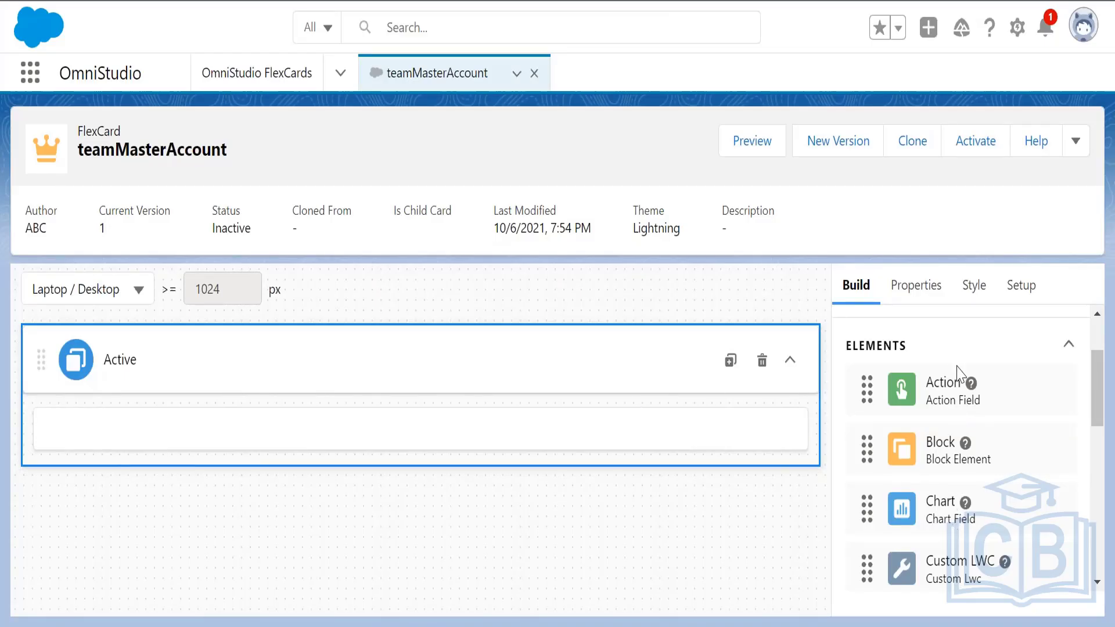
Step: Add a Block element from the Elements list to the empty area of the FlexCard's Active state
{"action": "mouse_move", "coordinate": [1097, 377]}
{"action": "left_mouse_down"}
{"action": "mouse_move", "coordinate": [1094, 422]}
{"action": "mouse_move", "coordinate": [1096, 374]}
{"action": "mouse_move", "coordinate": [1097, 387]}
{"action": "left_mouse_up"}
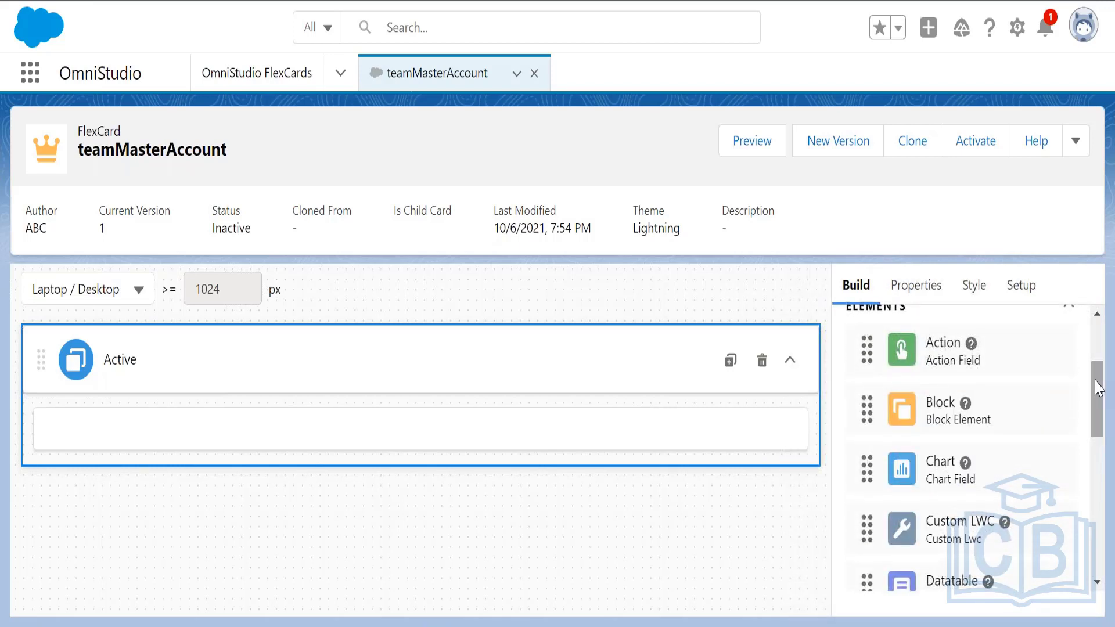
{"action": "mouse_move", "coordinate": [1095, 379]}
{"action": "left_mouse_down"}
{"action": "mouse_move", "coordinate": [1093, 487]}
{"action": "mouse_move", "coordinate": [1099, 371]}
{"action": "left_mouse_up"}
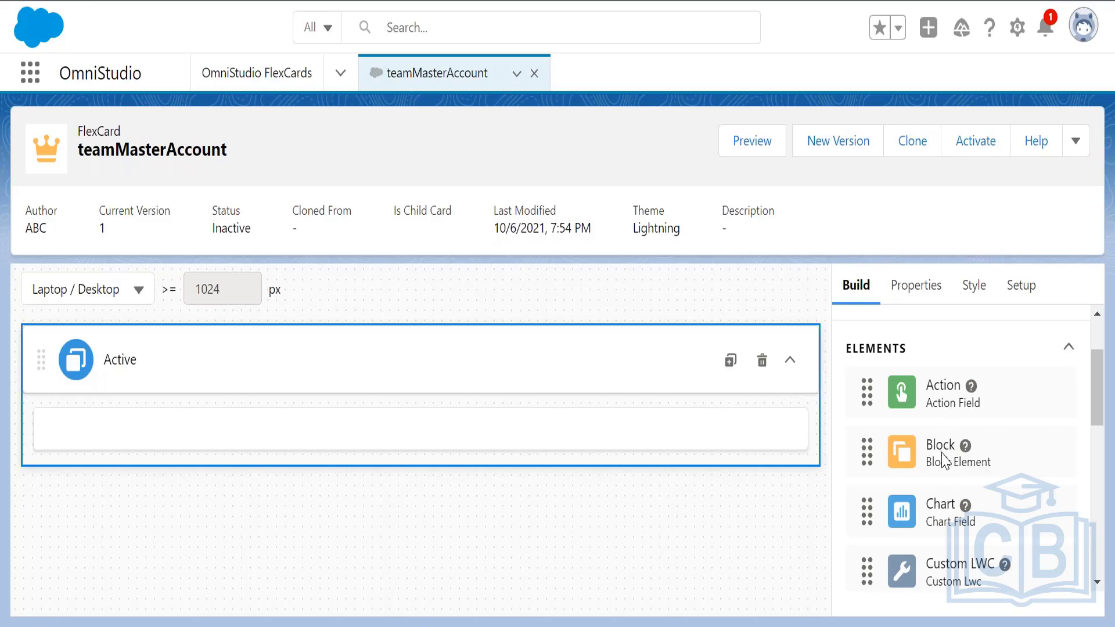
{"action": "mouse_move", "coordinate": [944, 462]}
{"action": "left_mouse_down"}
{"action": "mouse_move", "coordinate": [913, 448]}
{"action": "mouse_move", "coordinate": [952, 468]}
{"action": "left_mouse_up"}
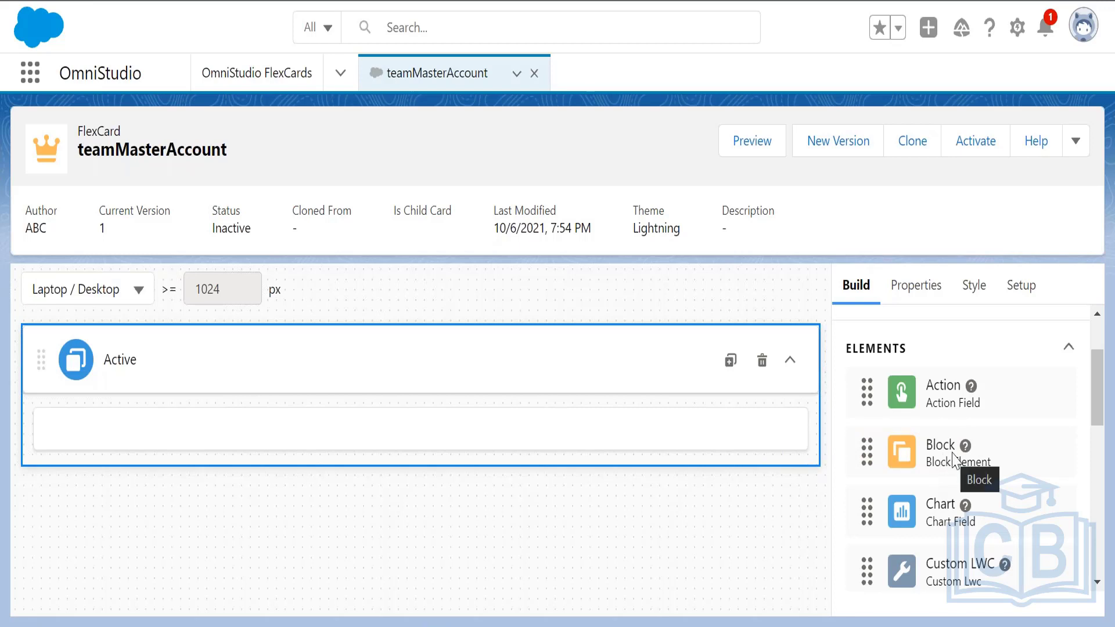
{"action": "left_click_drag", "start_coordinate": [953, 461], "coordinate": [656, 424]}
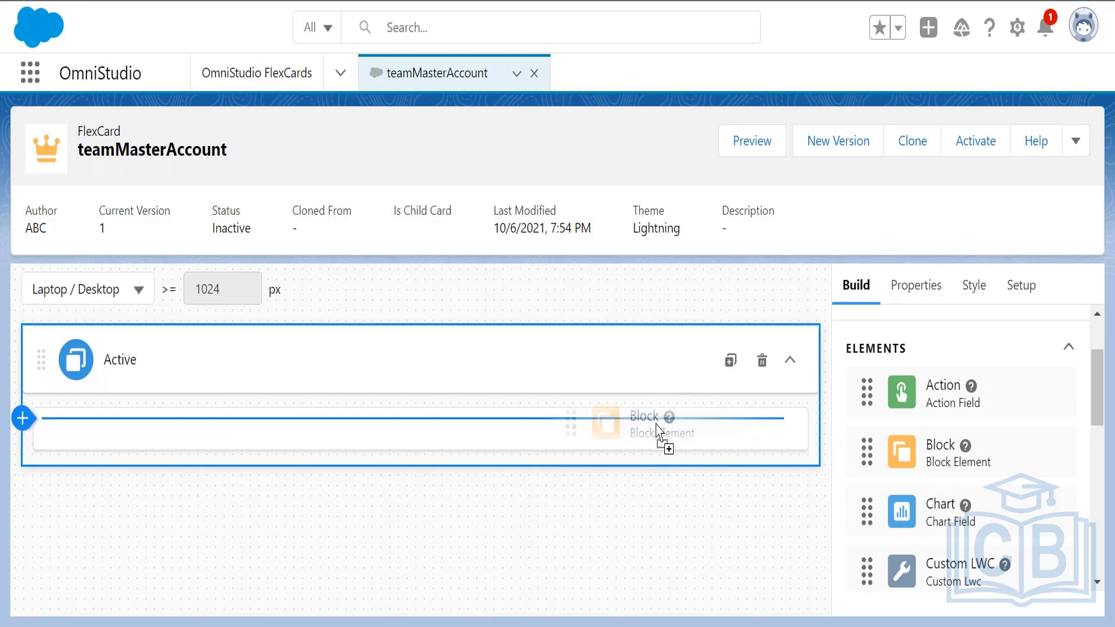
{"action": "left_click_drag", "start_coordinate": [656, 427], "coordinate": [655, 430]}
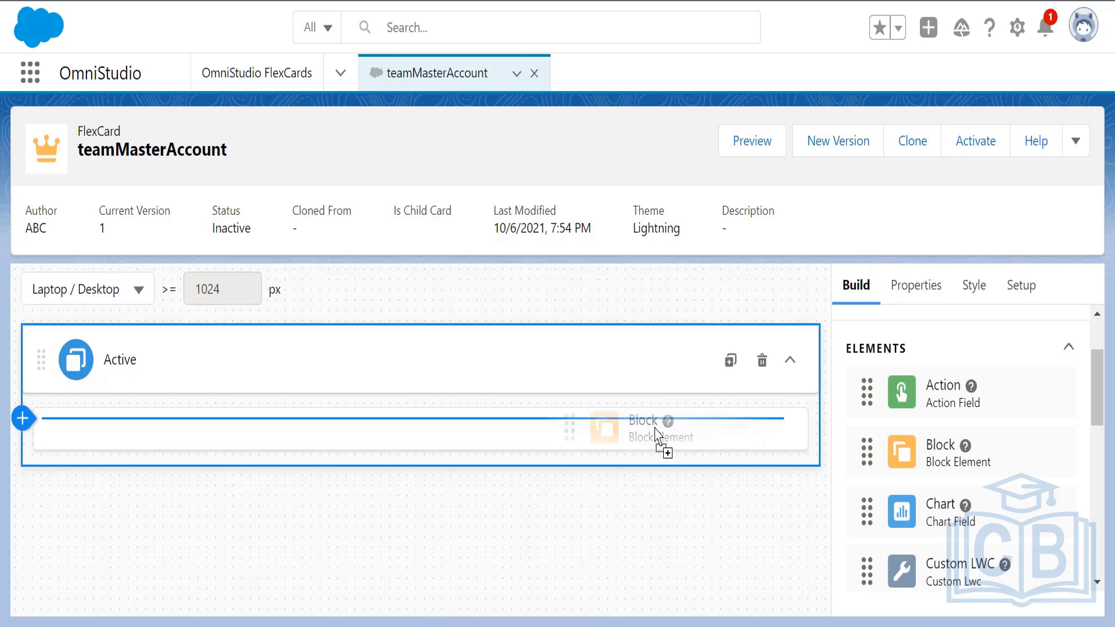
{"action": "left_click_drag", "start_coordinate": [656, 430], "coordinate": [459, 423]}
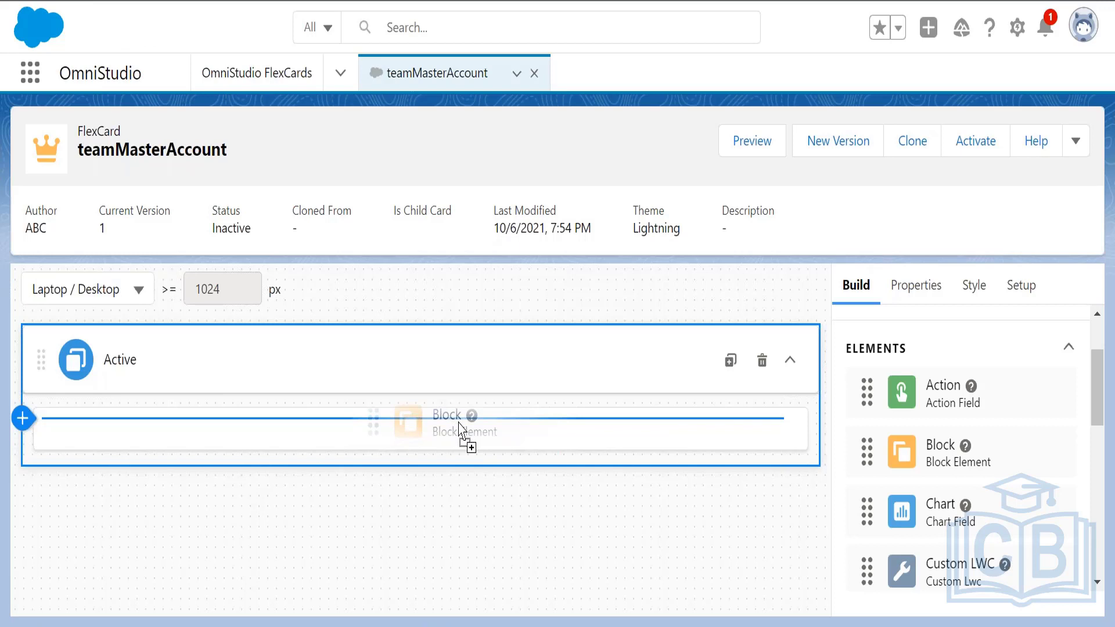
{"action": "left_click_drag", "start_coordinate": [459, 423], "coordinate": [459, 424]}
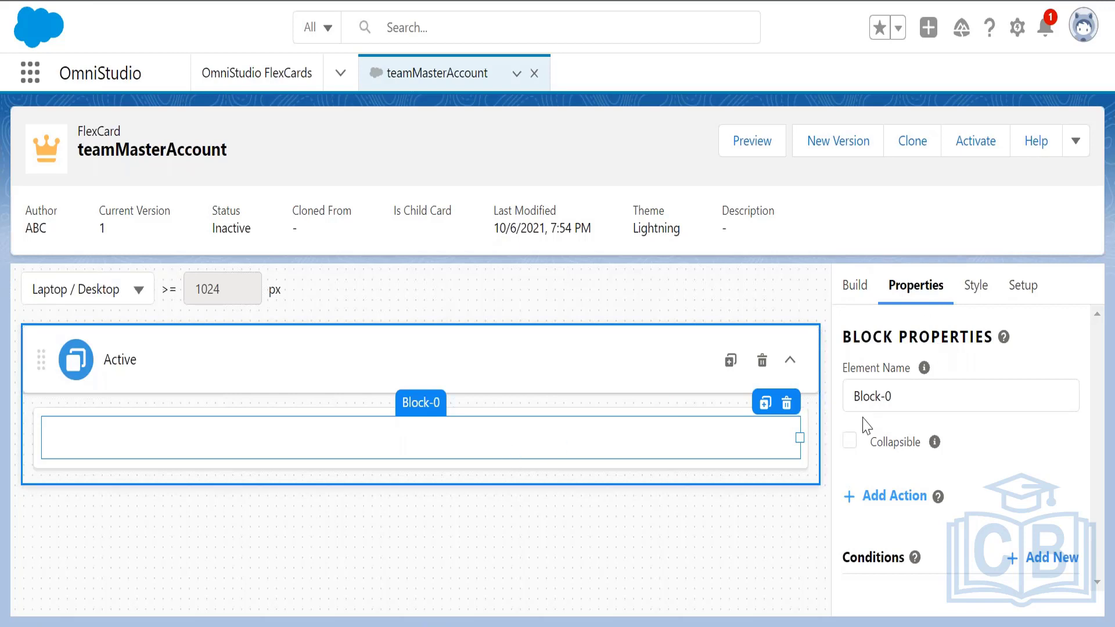
Step: Rename the new block element as Account
{"action": "left_click_drag", "start_coordinate": [923, 401], "coordinate": [854, 399]}
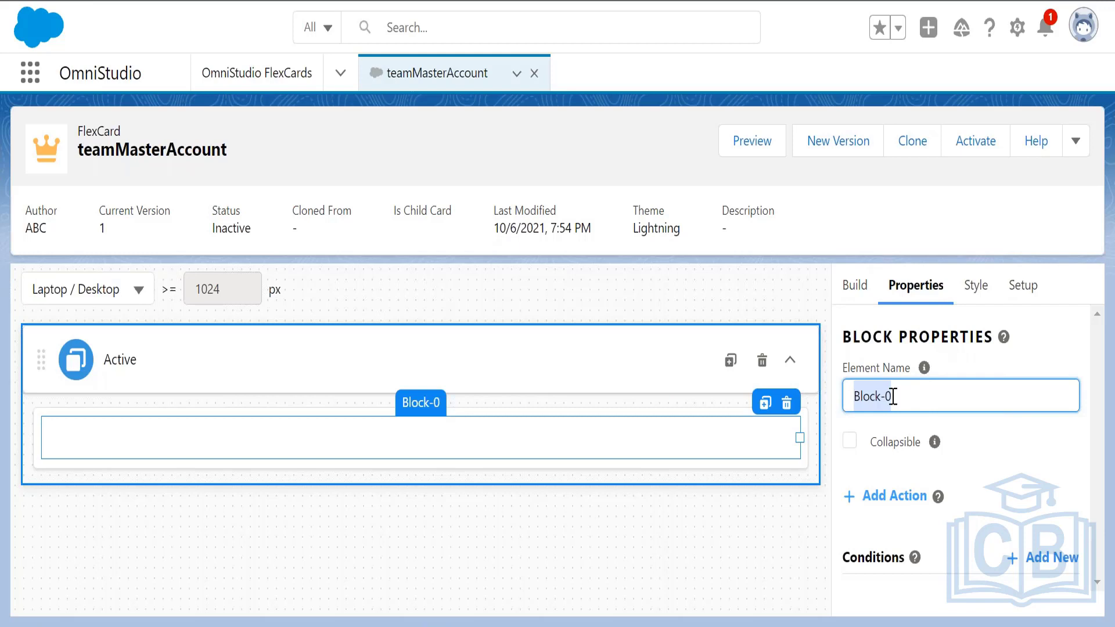
{"action": "type", "text": "Account"}
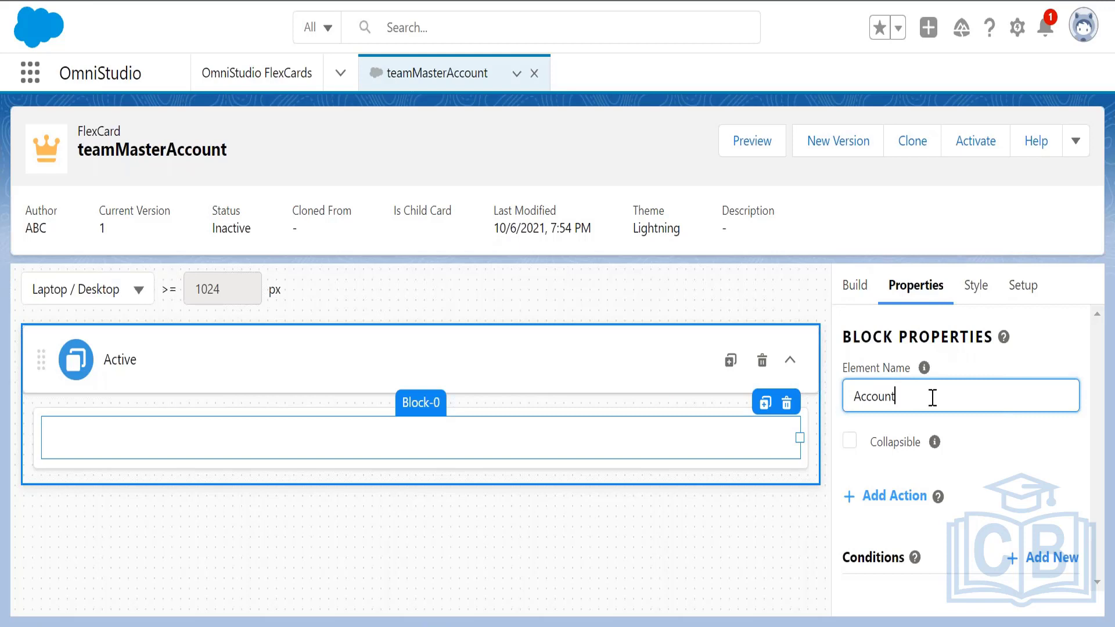
{"action": "left_click", "coordinate": [986, 370]}
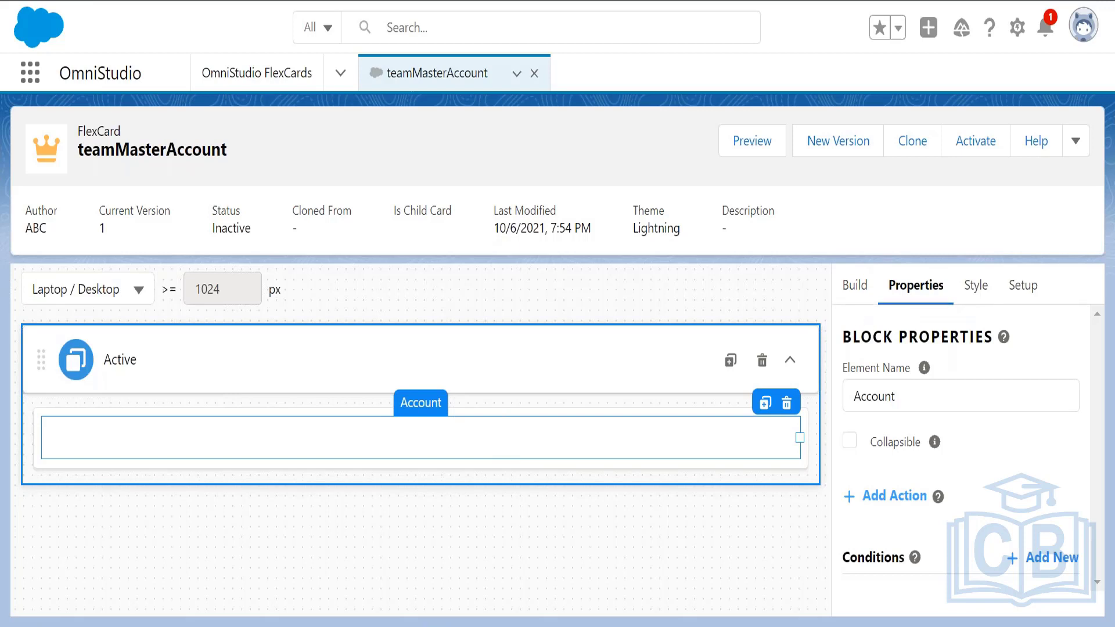
Step: Open the Account block's style settings and view the card at Tablet L, Tablet M/S, Mobile L, Mobile M/S and Laptop / Desktop sizes
{"action": "left_click", "coordinate": [979, 290]}
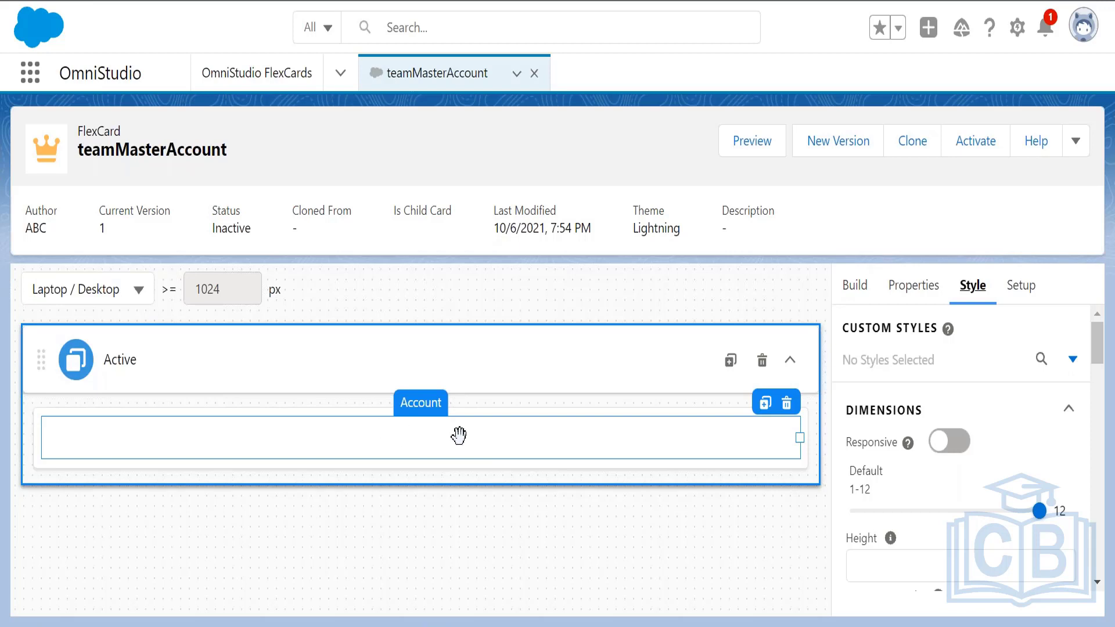
{"action": "left_click", "coordinate": [138, 290]}
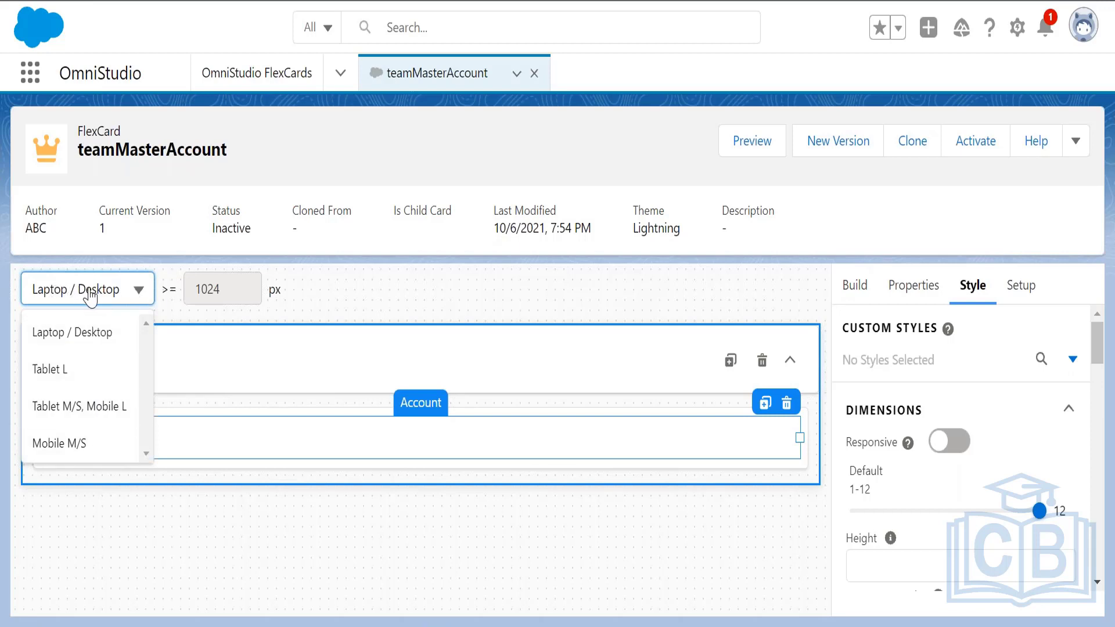
{"action": "left_click", "coordinate": [79, 367]}
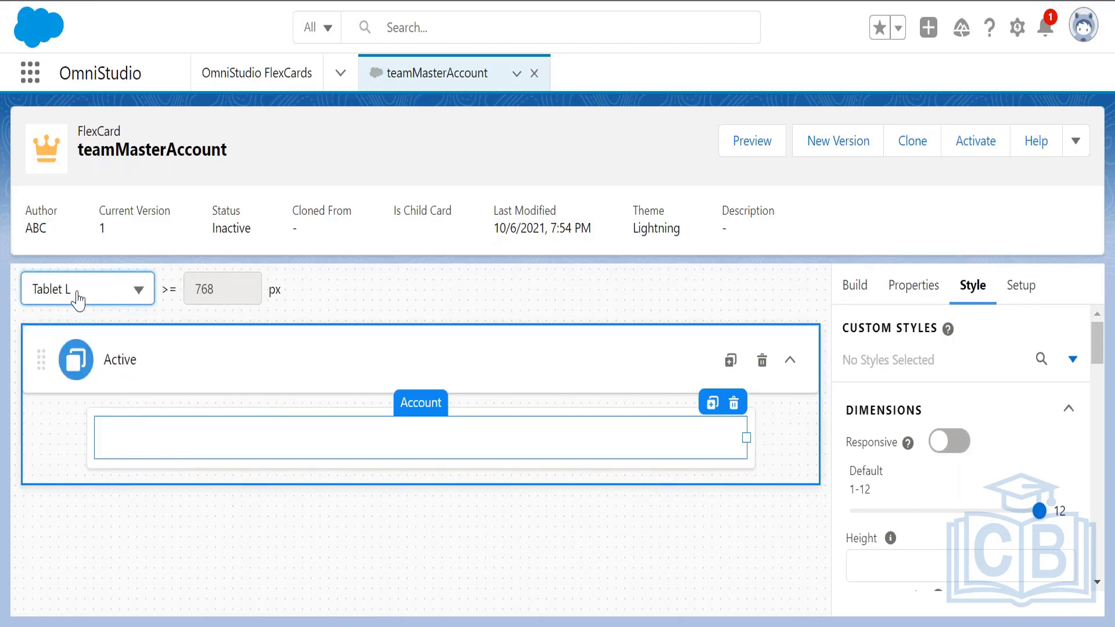
{"action": "left_click", "coordinate": [128, 286]}
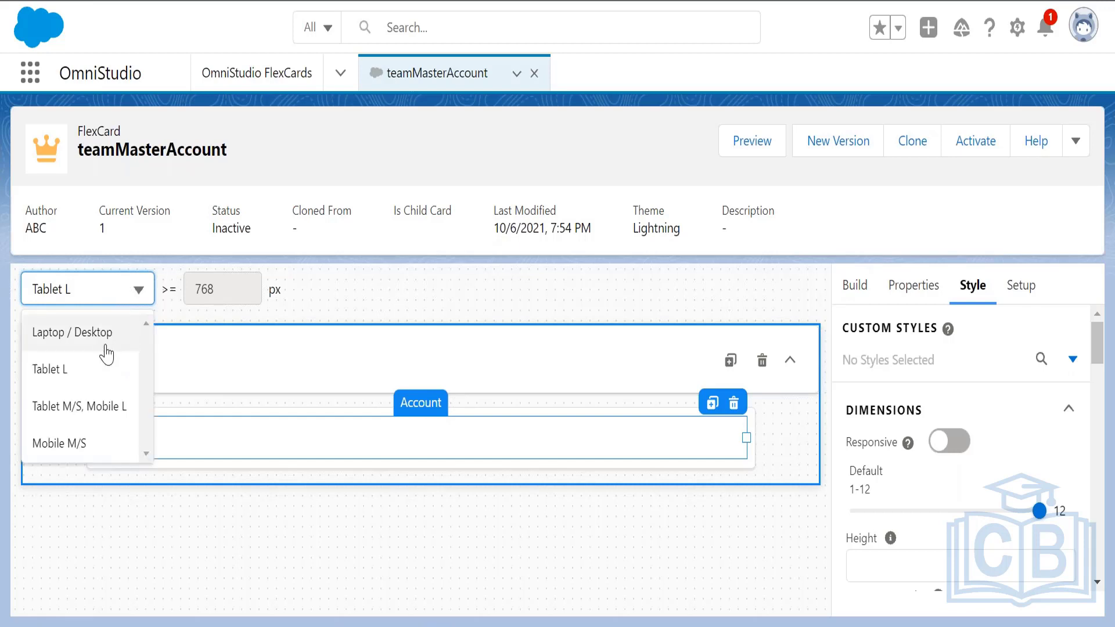
{"action": "left_click", "coordinate": [100, 407]}
{"action": "left_click", "coordinate": [112, 289]}
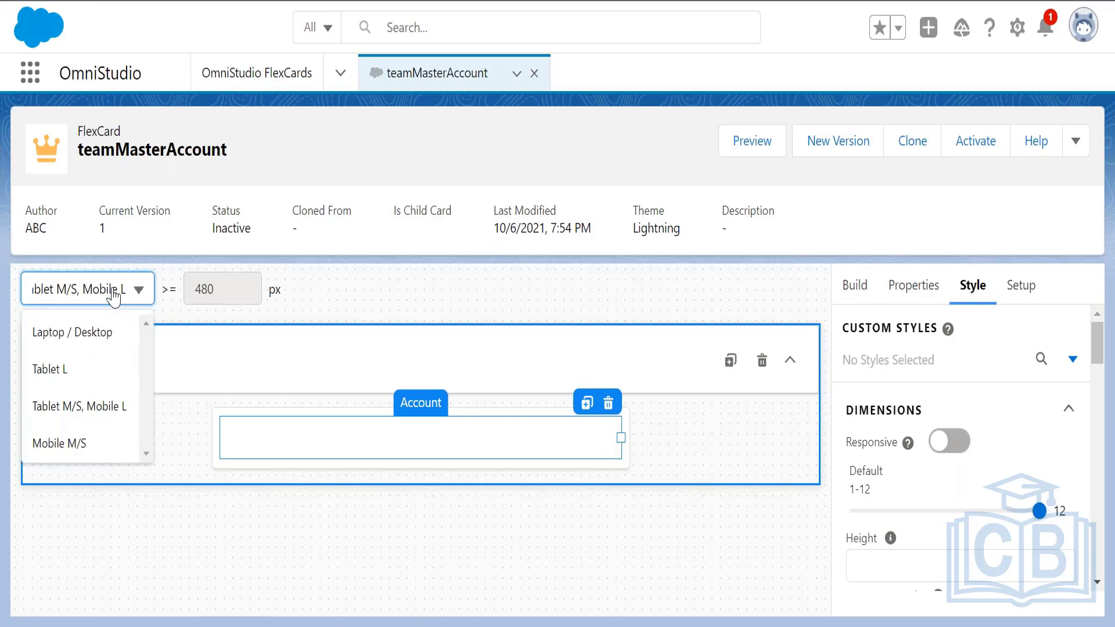
{"action": "left_click", "coordinate": [93, 443]}
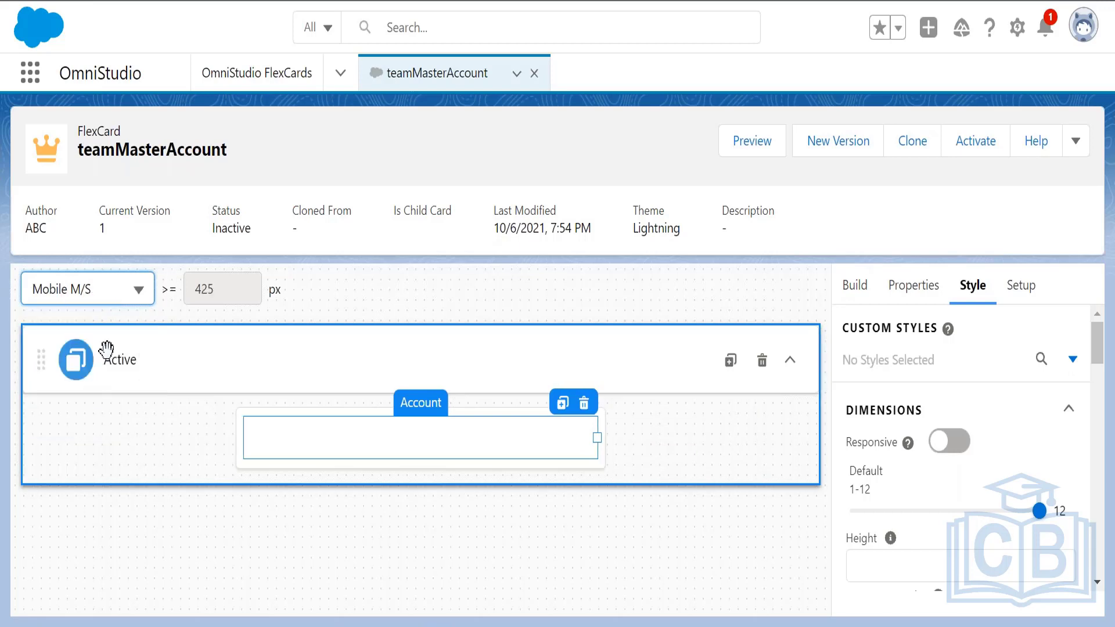
{"action": "left_click", "coordinate": [118, 293]}
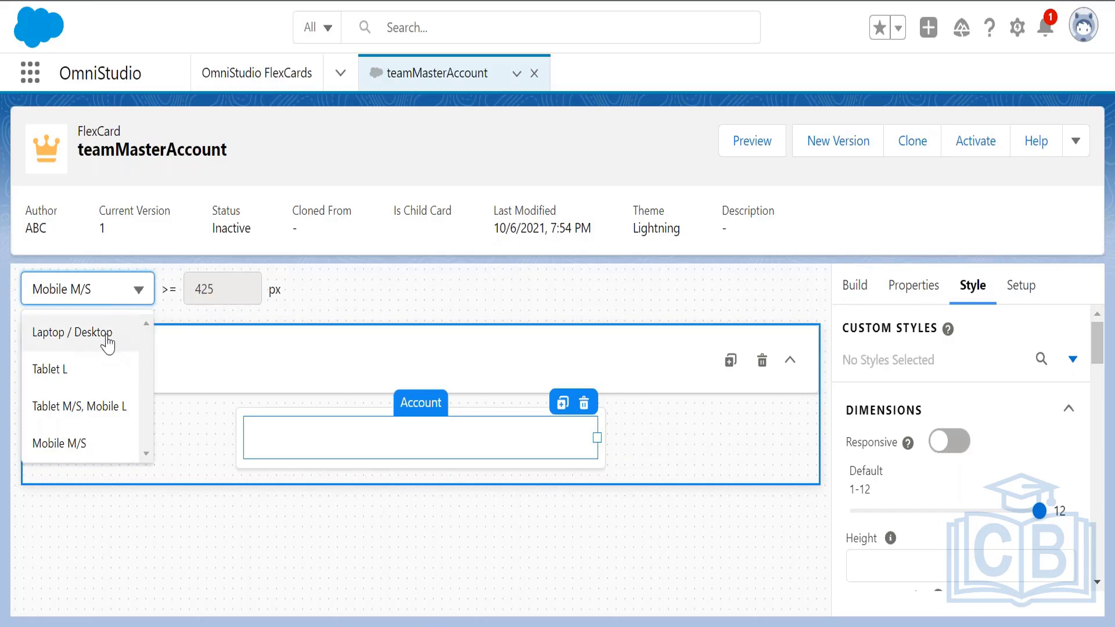
{"action": "left_click", "coordinate": [107, 342]}
Step: Compare the block's width across the tablet and mobile viewport sizes once more, finishing on Laptop / Desktop
{"action": "left_click", "coordinate": [137, 290]}
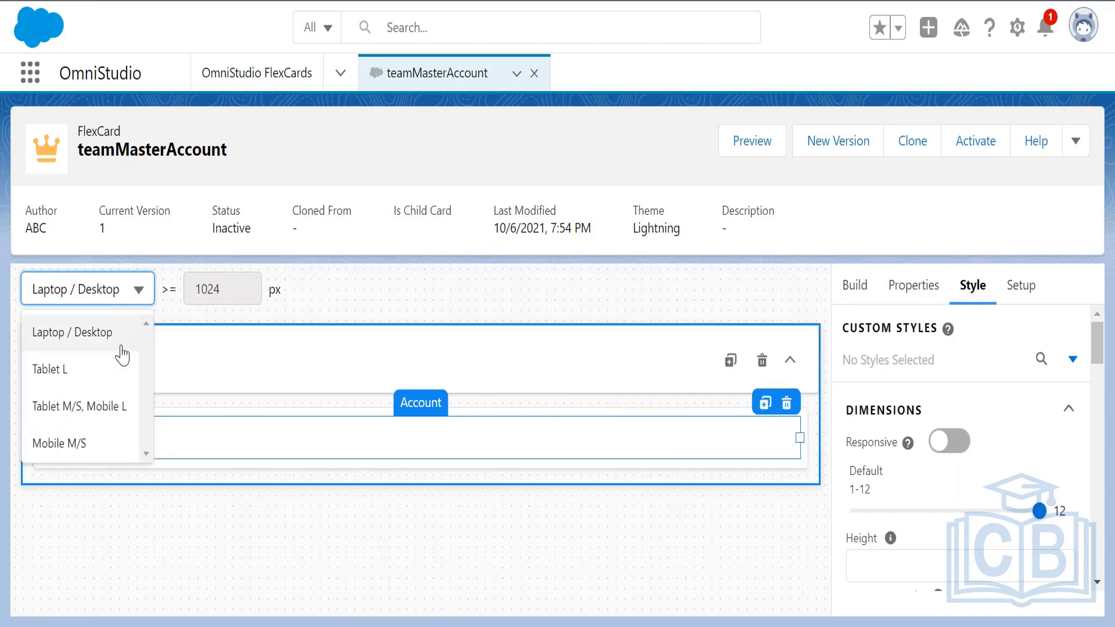
{"action": "left_click", "coordinate": [118, 369]}
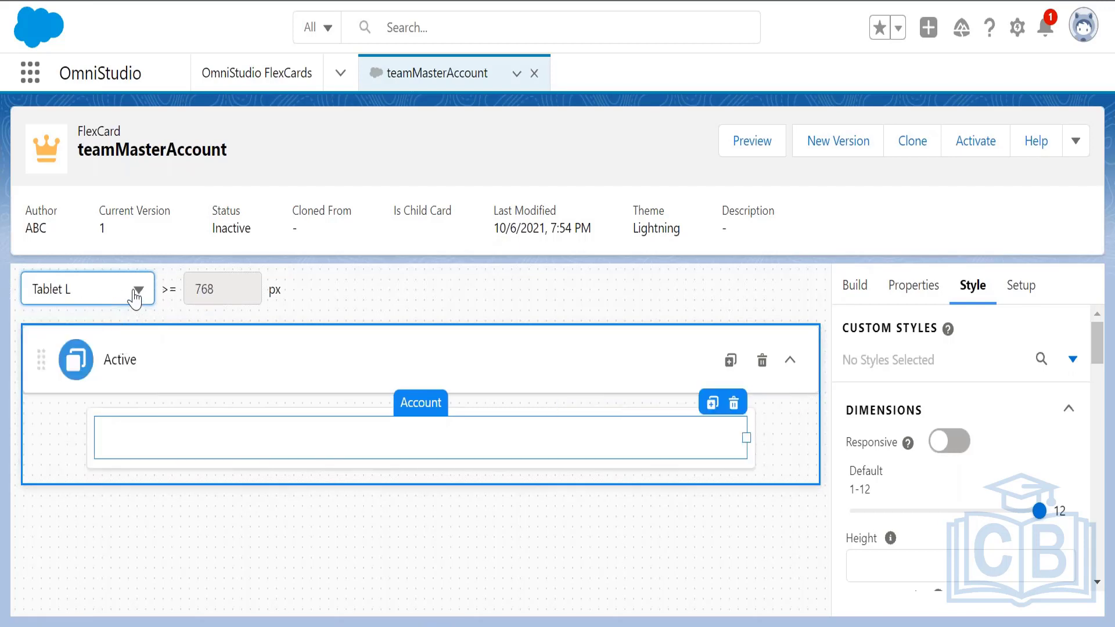
{"action": "left_click", "coordinate": [113, 292]}
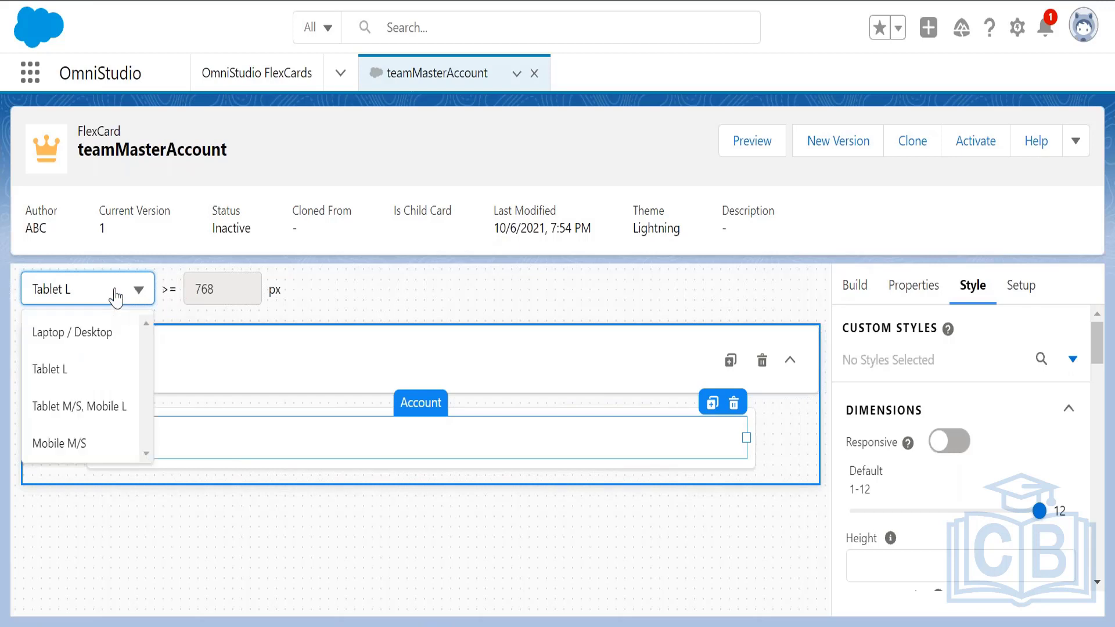
{"action": "left_click", "coordinate": [95, 405]}
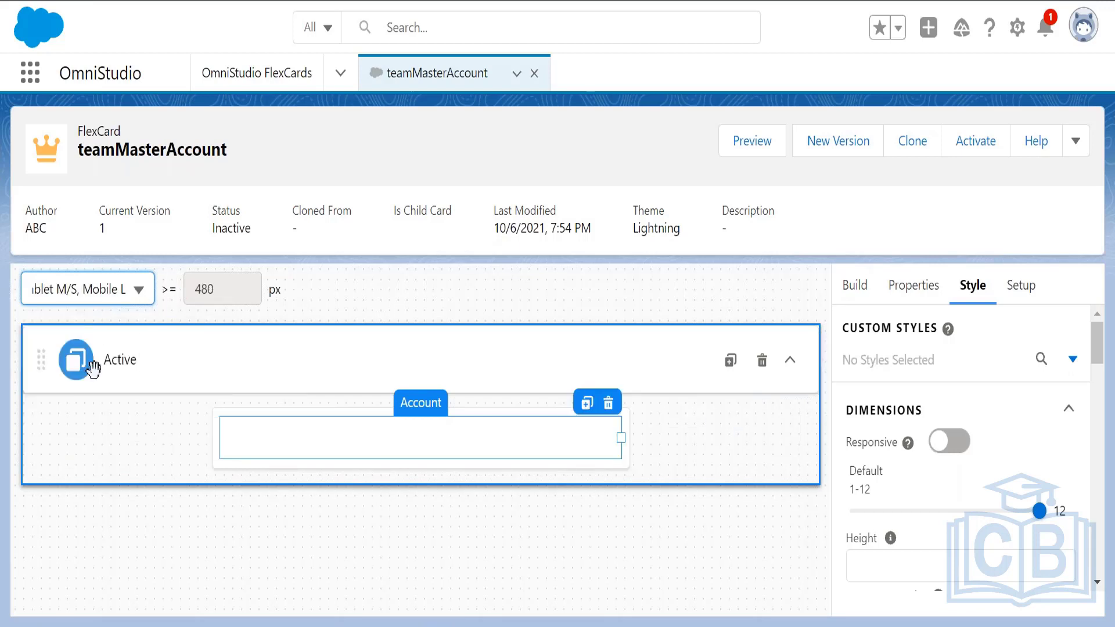
{"action": "left_click", "coordinate": [121, 296]}
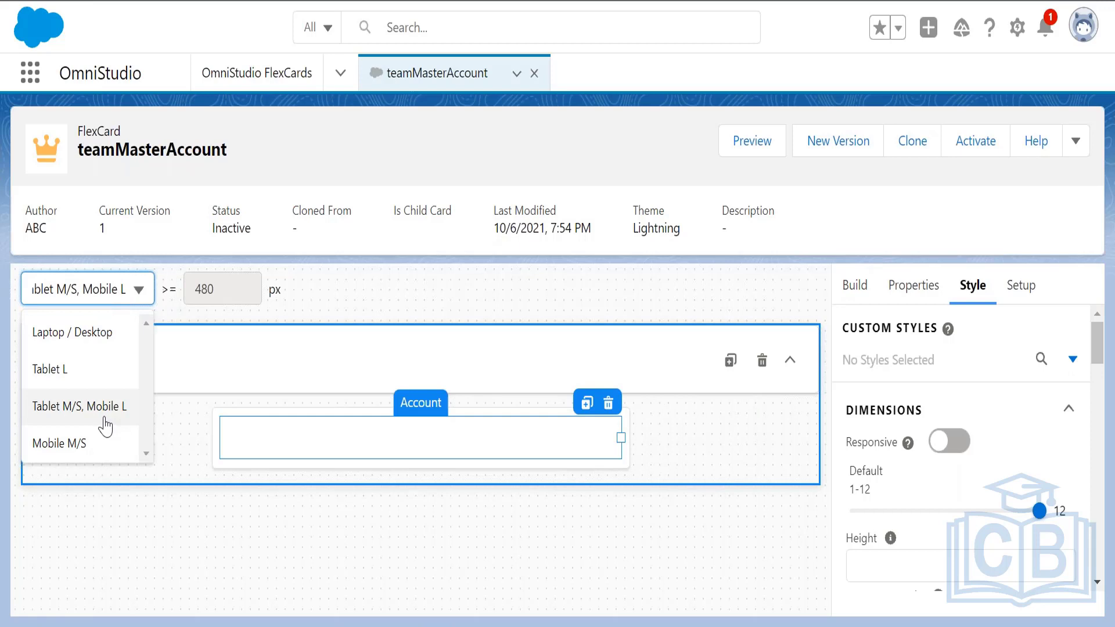
{"action": "left_click", "coordinate": [88, 443]}
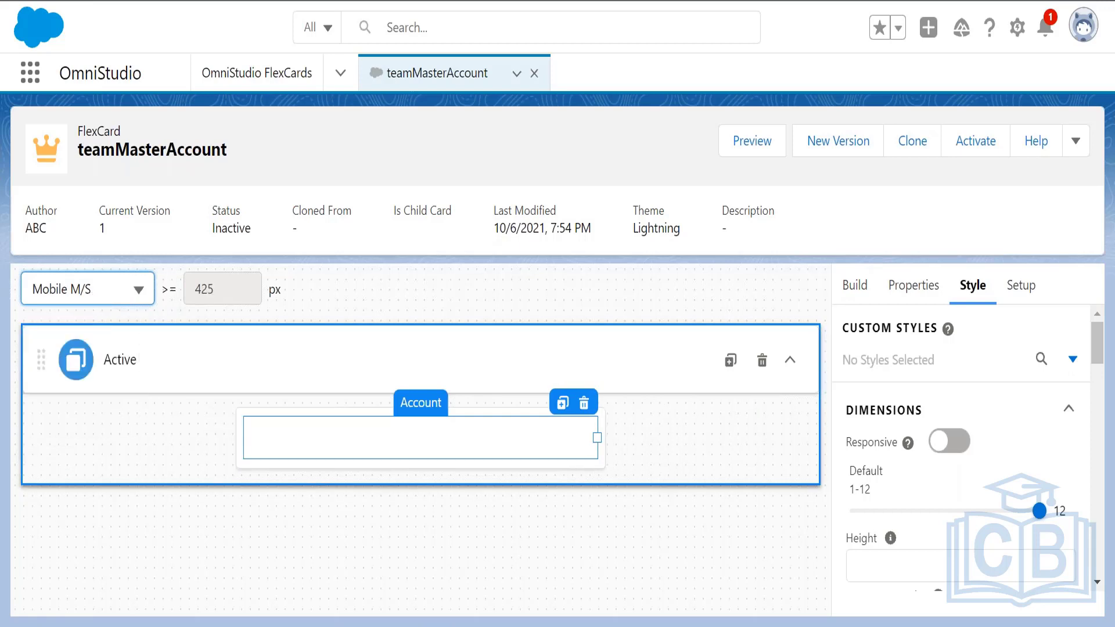
{"action": "left_click", "coordinate": [124, 297]}
{"action": "left_click", "coordinate": [117, 327]}
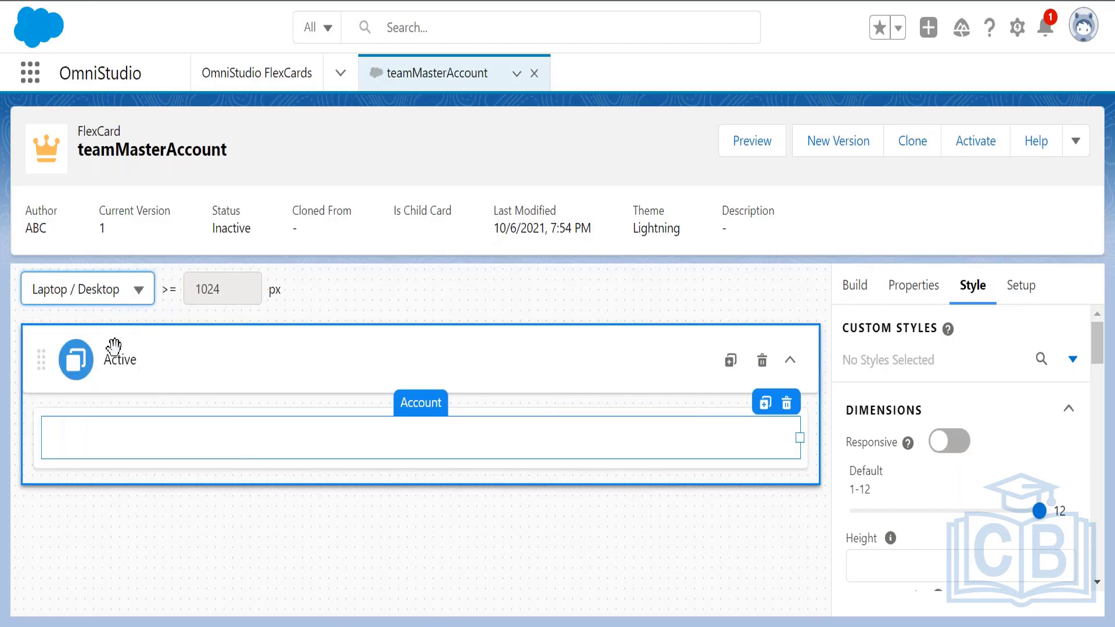
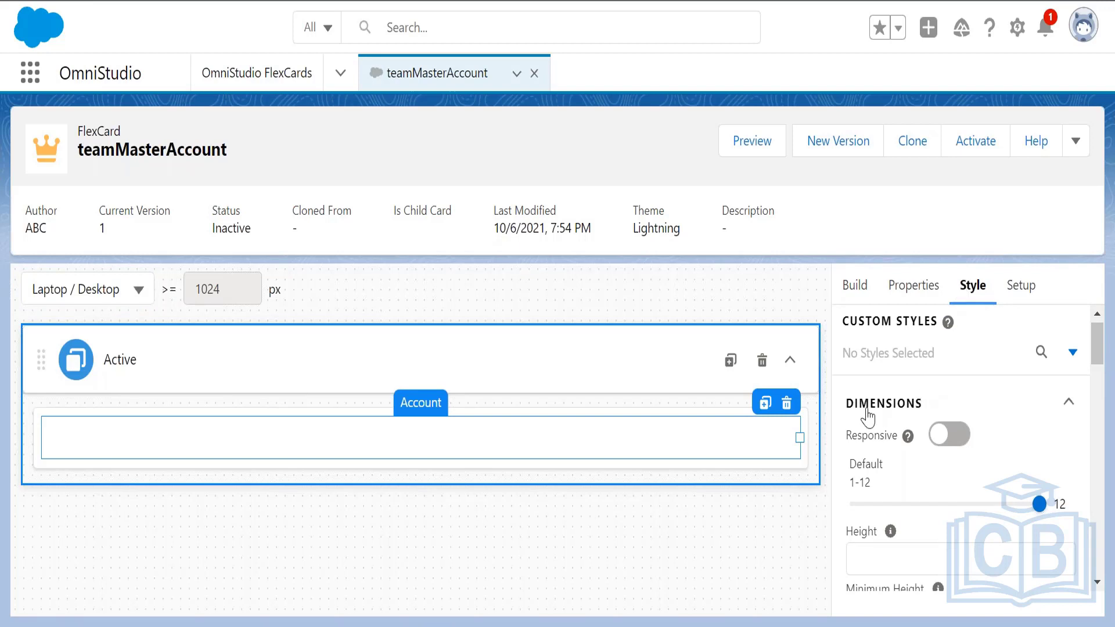
Step: Try a default width of 6 columns for the Account block and restore it to 12
{"action": "left_click_drag", "start_coordinate": [847, 405], "coordinate": [924, 407]}
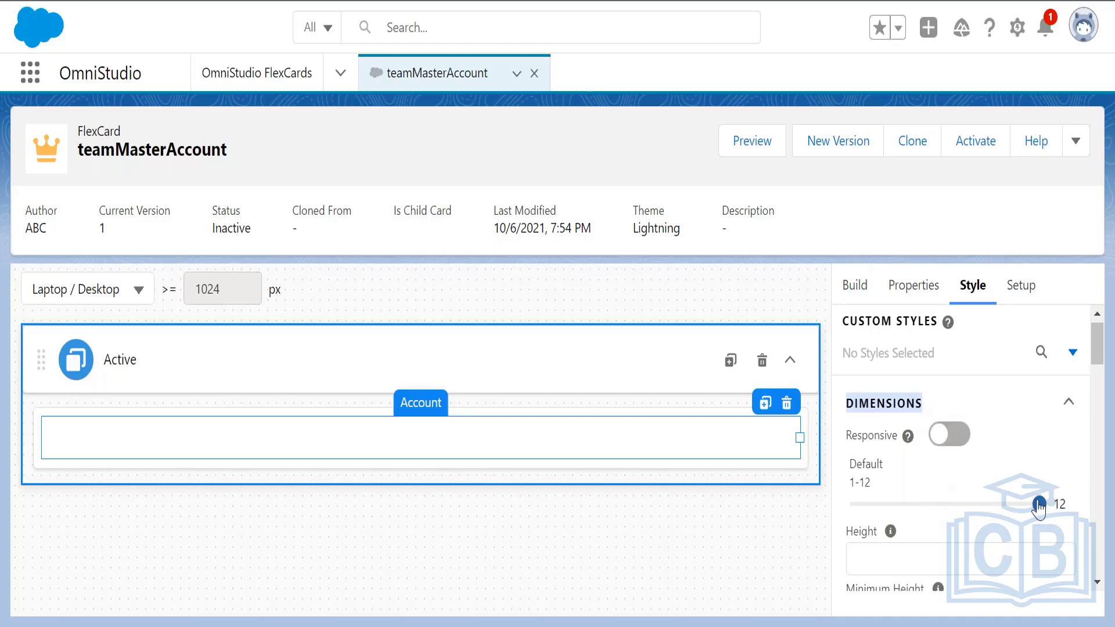
{"action": "mouse_move", "coordinate": [1038, 507]}
{"action": "left_mouse_down"}
{"action": "mouse_move", "coordinate": [967, 512]}
{"action": "mouse_move", "coordinate": [1046, 515]}
{"action": "left_mouse_up"}
{"action": "left_click_drag", "start_coordinate": [1043, 512], "coordinate": [941, 511]}
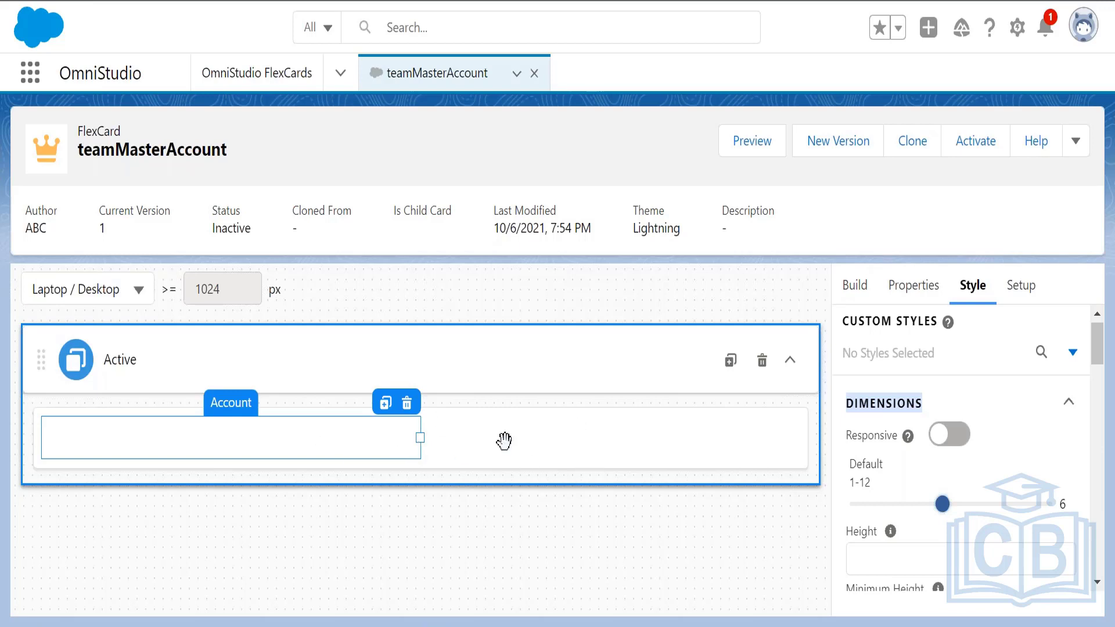
{"action": "left_click_drag", "start_coordinate": [941, 506], "coordinate": [1044, 511]}
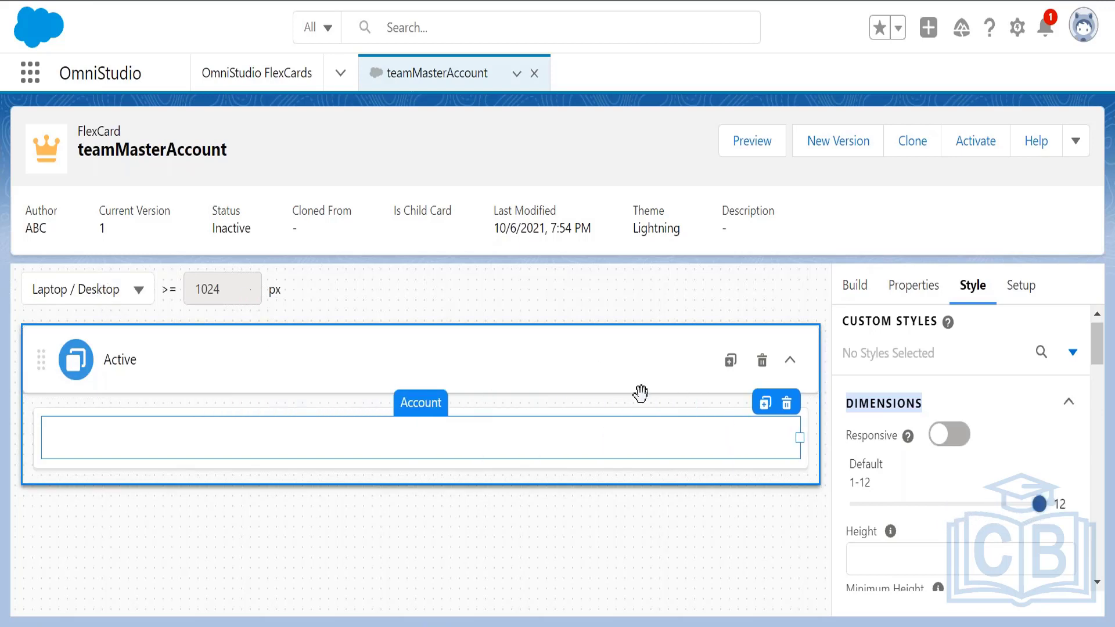
Step: Enable the Responsive option in the Account block's dimensions
{"action": "left_click_drag", "start_coordinate": [847, 435], "coordinate": [896, 435]}
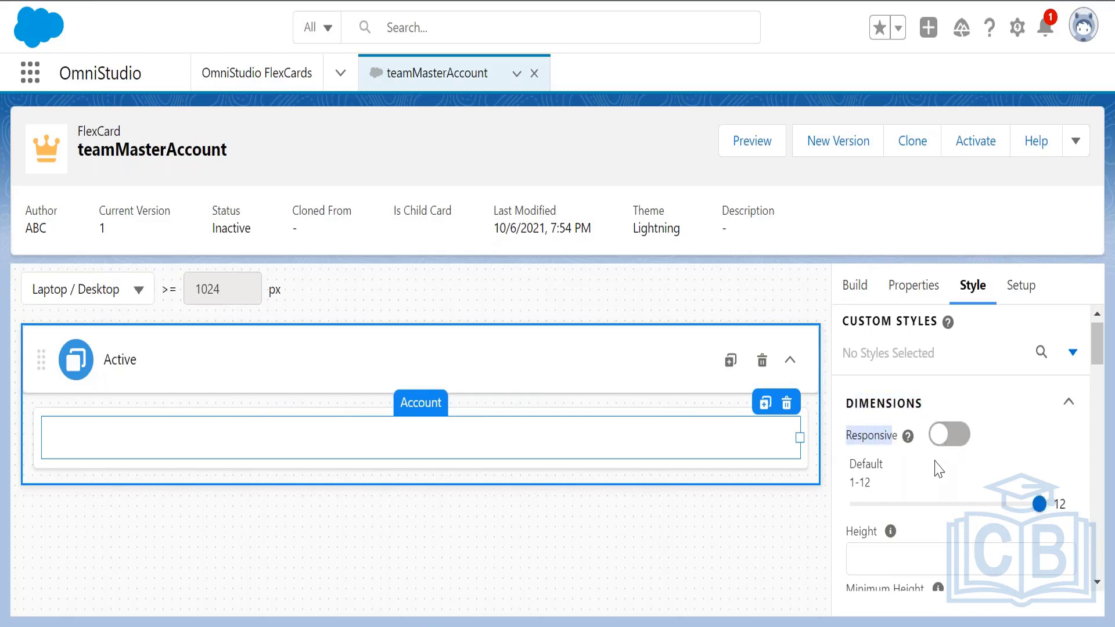
{"action": "left_click_drag", "start_coordinate": [1099, 351], "coordinate": [1099, 366]}
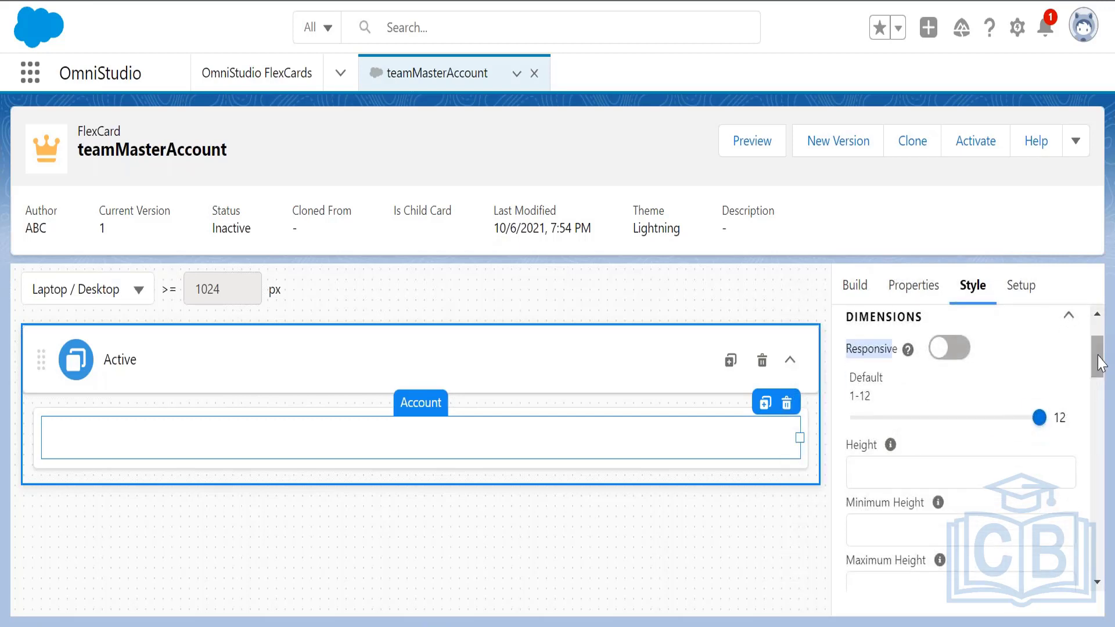
{"action": "left_click", "coordinate": [939, 361]}
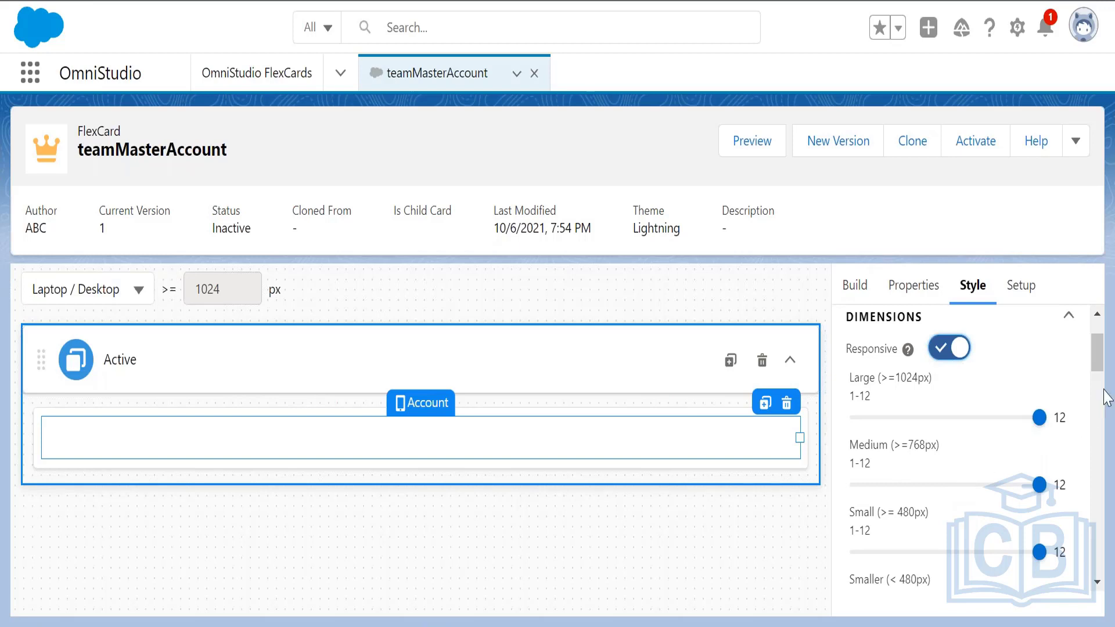
Step: Set the Account block's responsive width to 5 columns for both Large (>=1024px) and Medium (>=768px) screens
{"action": "left_click_drag", "start_coordinate": [1102, 367], "coordinate": [1103, 393]}
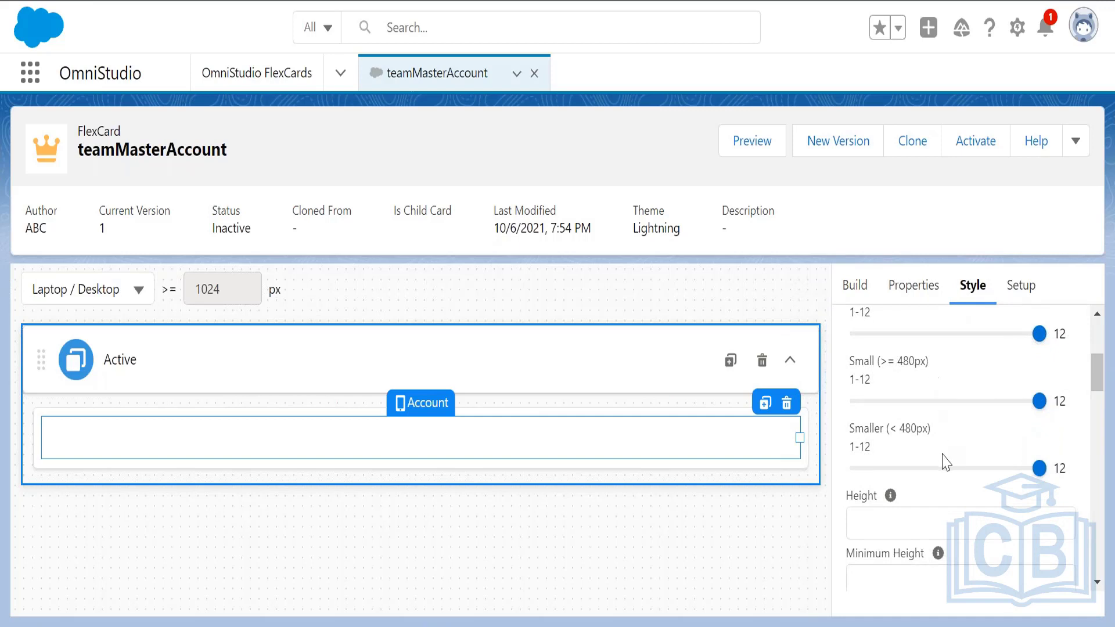
{"action": "left_click_drag", "start_coordinate": [1102, 372], "coordinate": [1102, 360]}
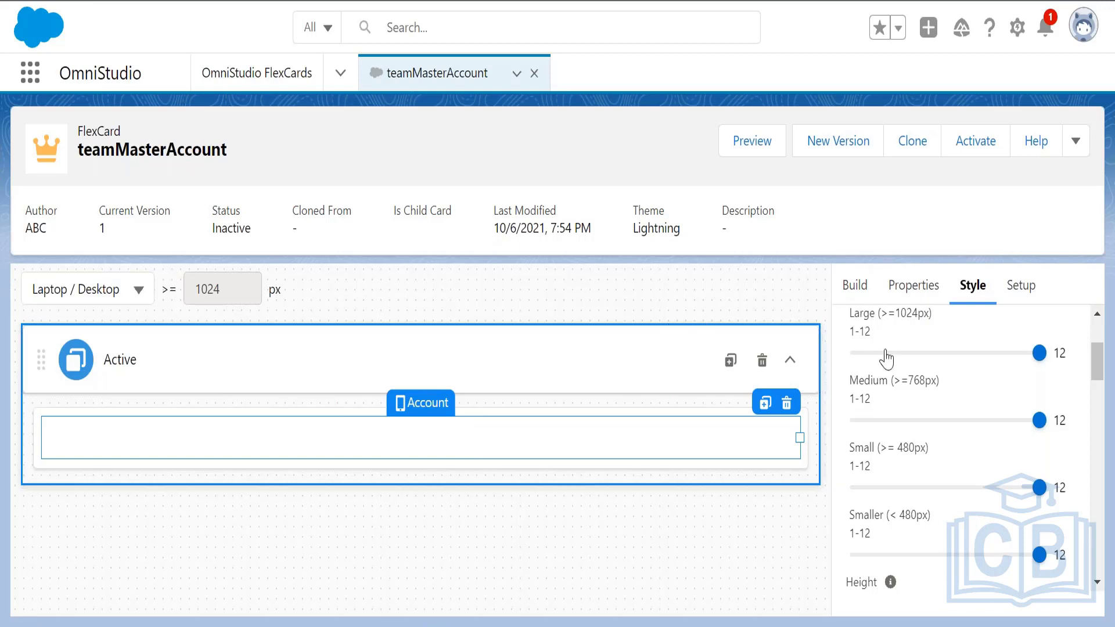
{"action": "left_click", "coordinate": [927, 353]}
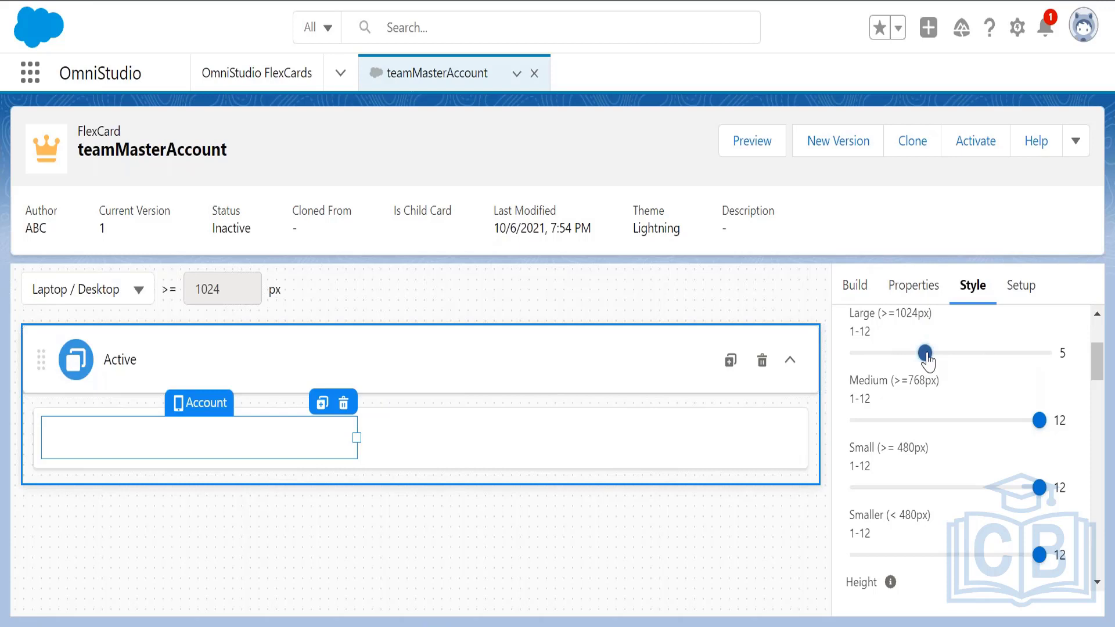
{"action": "left_click", "coordinate": [922, 420]}
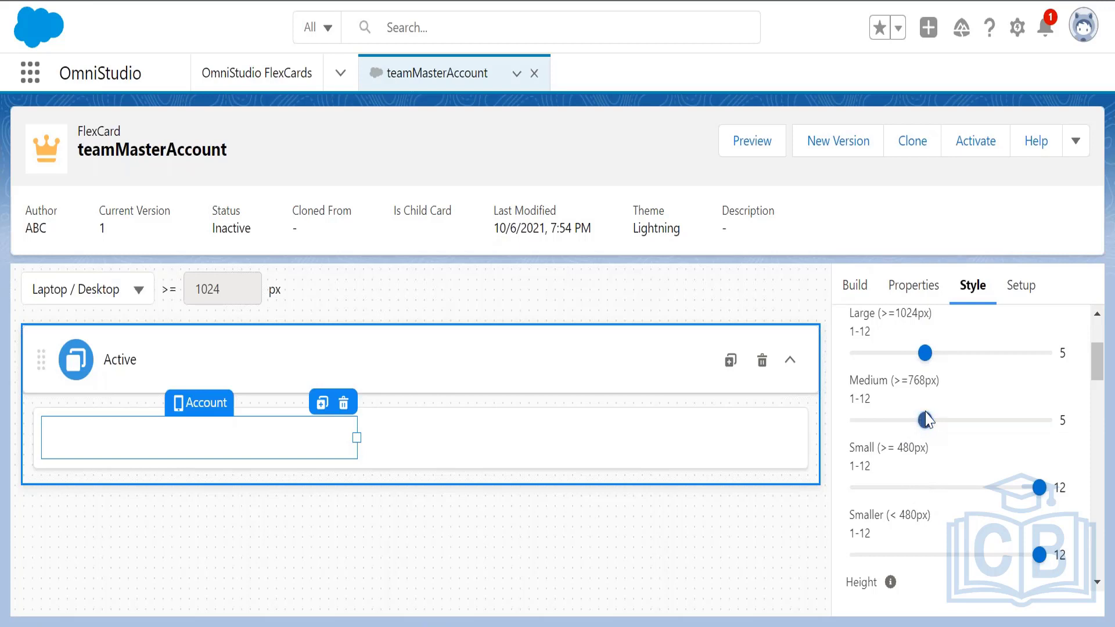
Step: Set the Account block's responsive width to 4 columns for the Medium (>=768px), Small (>= 480px) and Smaller (< 480px) screens
{"action": "left_click_drag", "start_coordinate": [924, 426], "coordinate": [907, 420]}
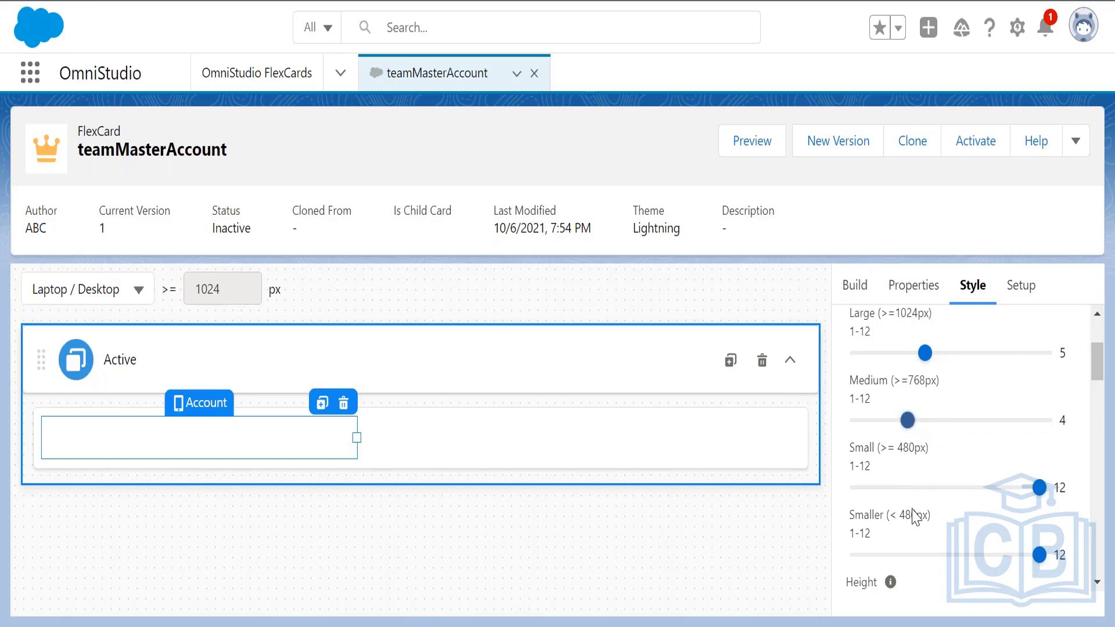
{"action": "left_click", "coordinate": [907, 488]}
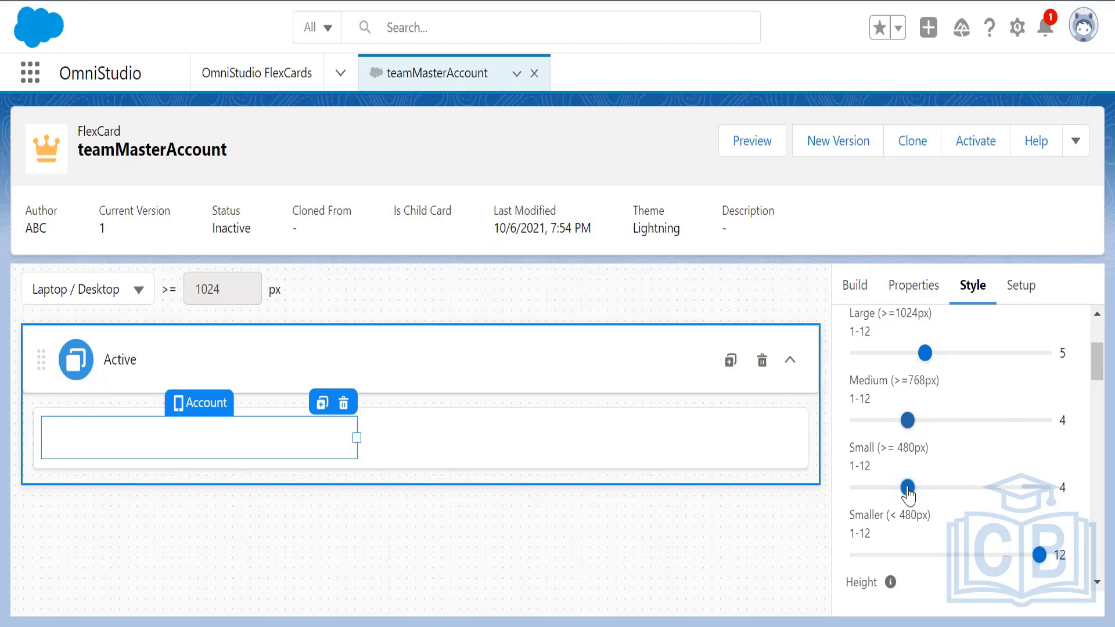
{"action": "left_click", "coordinate": [908, 554]}
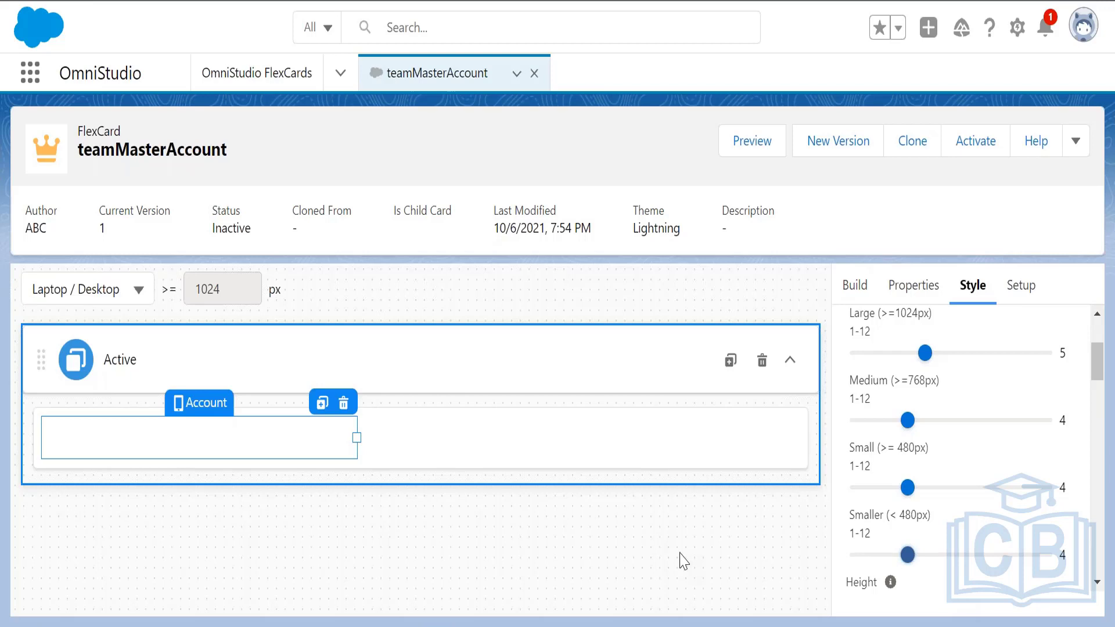
Step: Compare the Account block's width at Tablet L, Tablet M/S, Mobile L and Mobile M/S viewport sizes, then return to Laptop / Desktop
{"action": "left_click", "coordinate": [139, 293]}
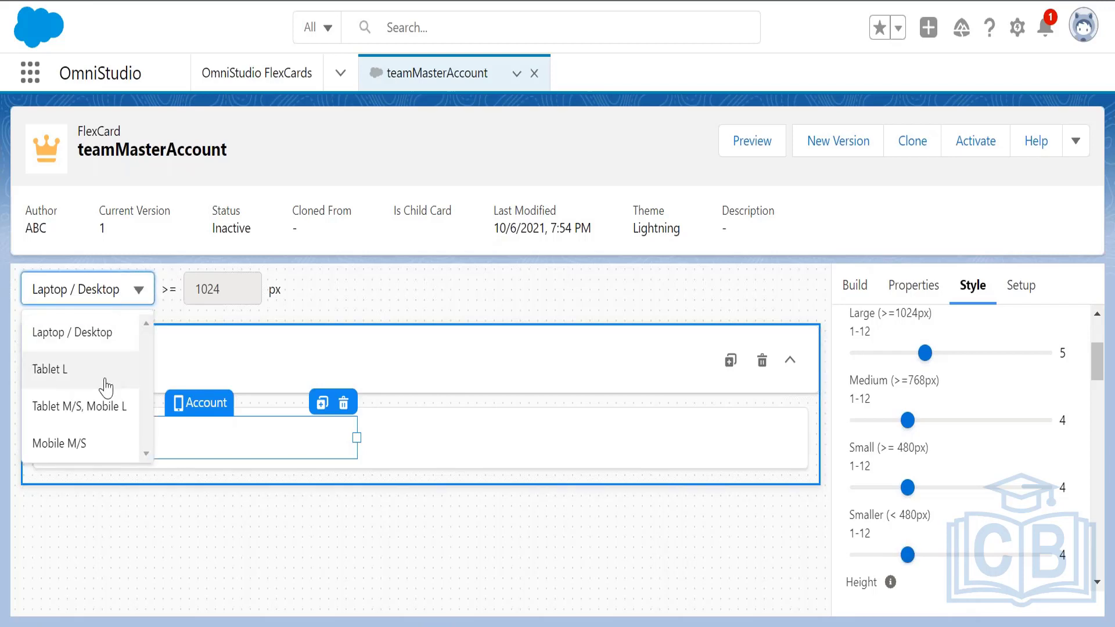
{"action": "left_click", "coordinate": [107, 371]}
{"action": "left_click", "coordinate": [135, 296]}
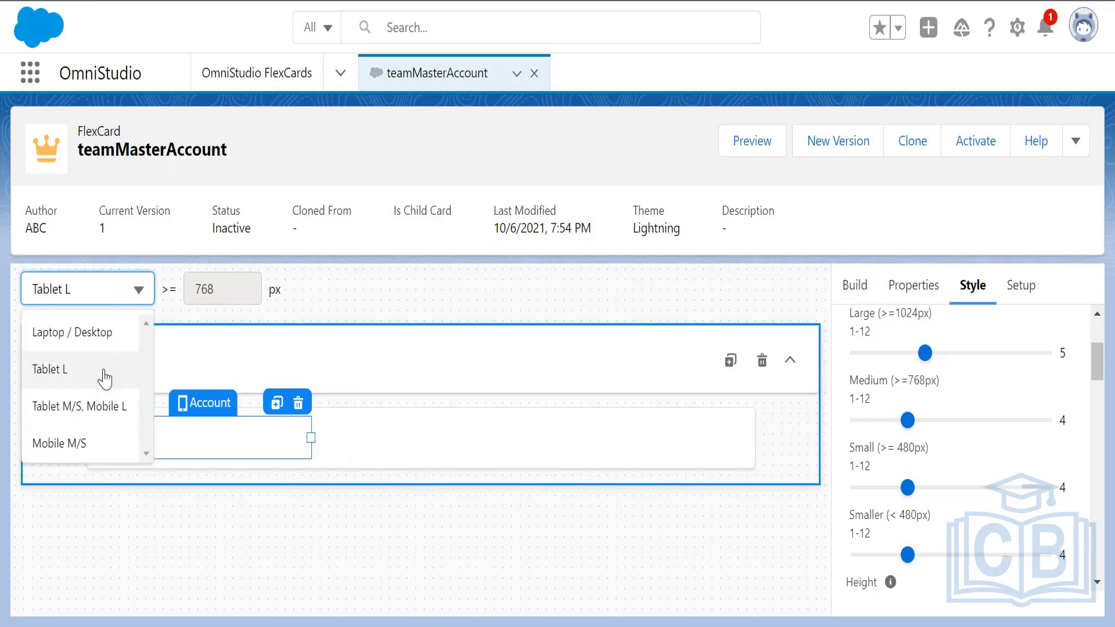
{"action": "left_click", "coordinate": [105, 406]}
{"action": "left_click", "coordinate": [132, 296]}
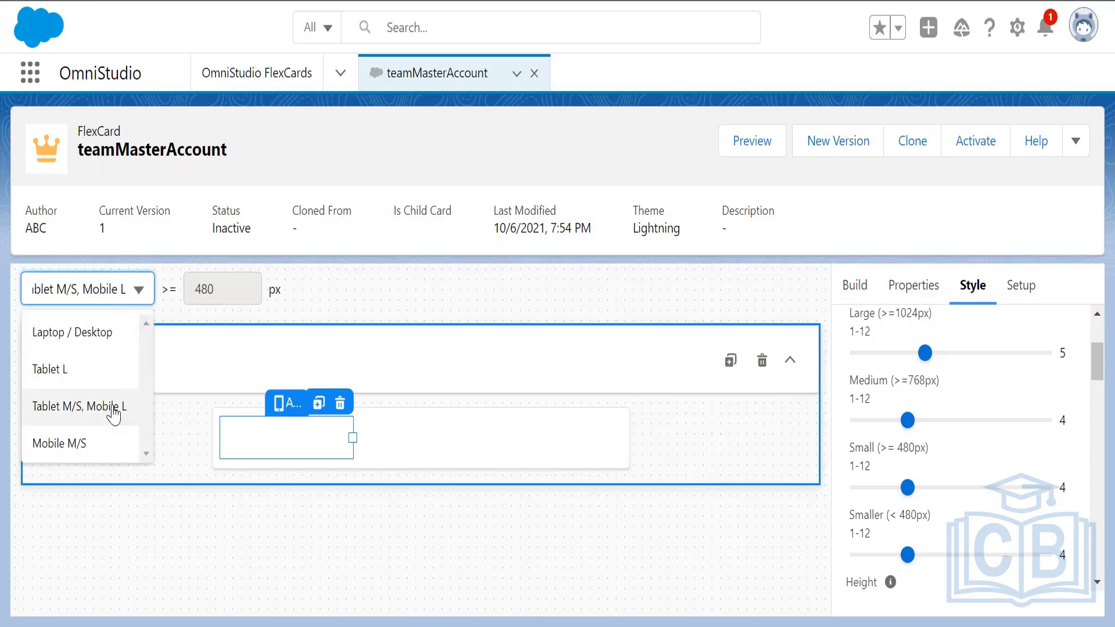
{"action": "left_click", "coordinate": [108, 443]}
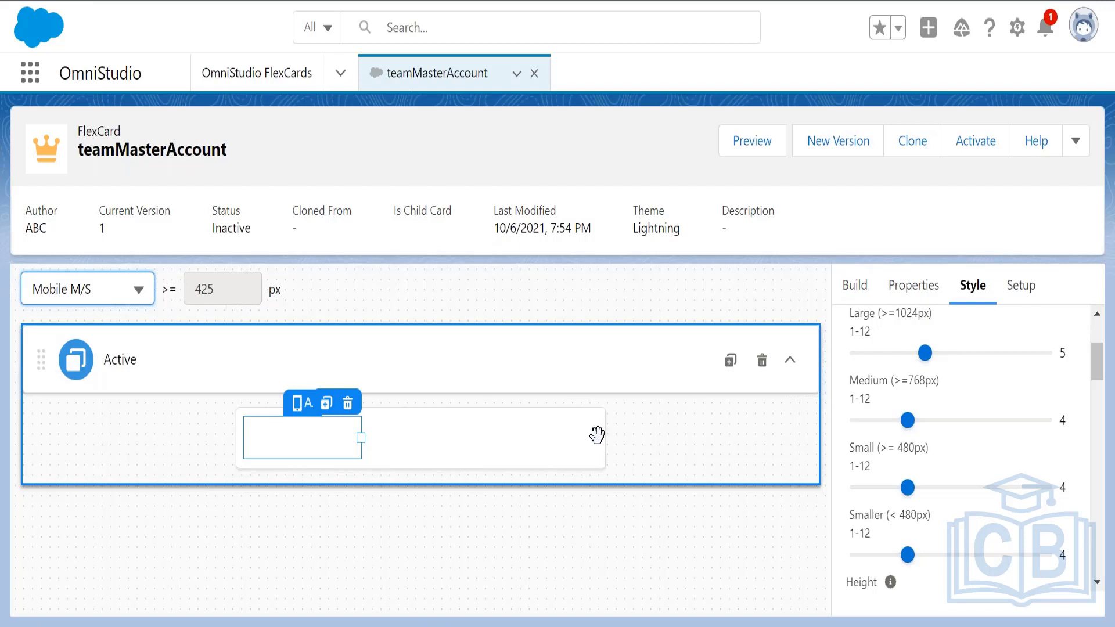
{"action": "left_click", "coordinate": [84, 296]}
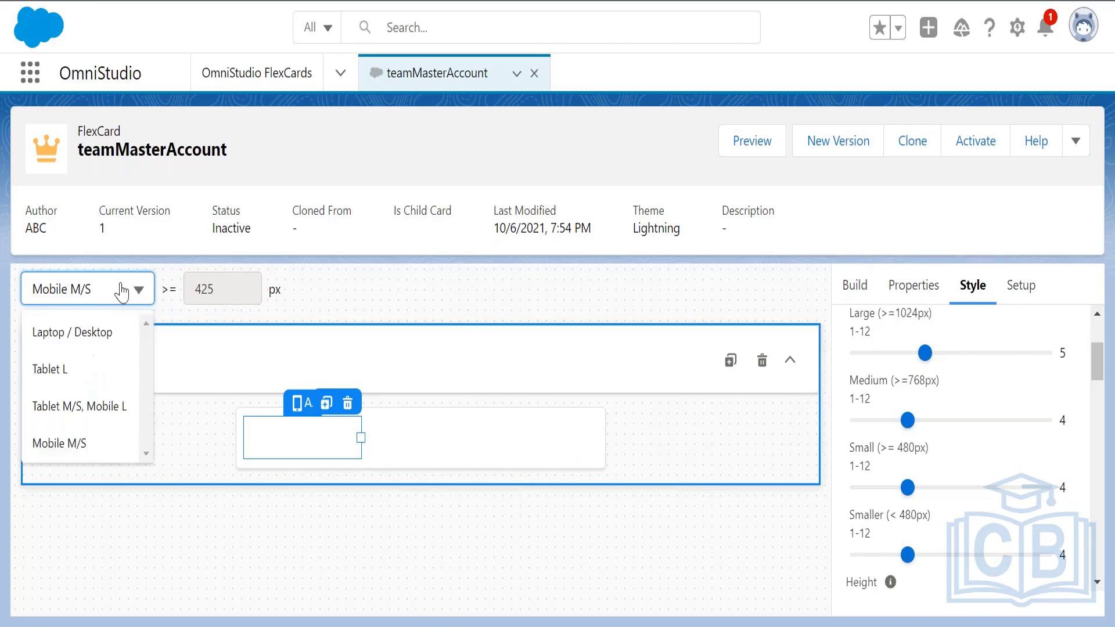
{"action": "left_click", "coordinate": [64, 329]}
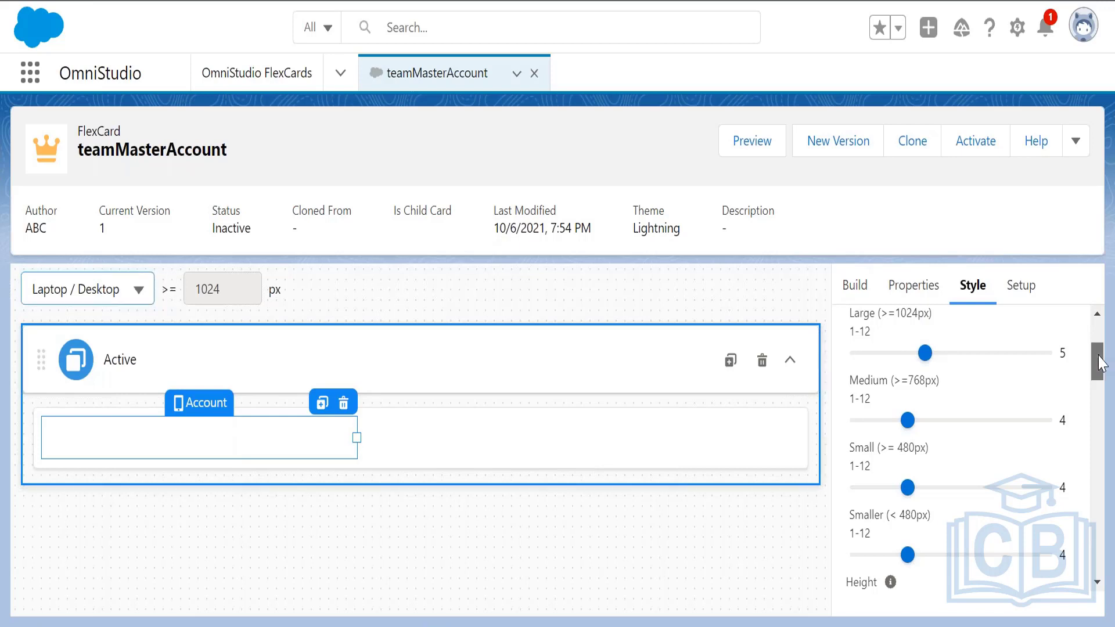
Step: Set the Account block's minimum height to 350px
{"action": "left_click_drag", "start_coordinate": [1097, 366], "coordinate": [1098, 386]}
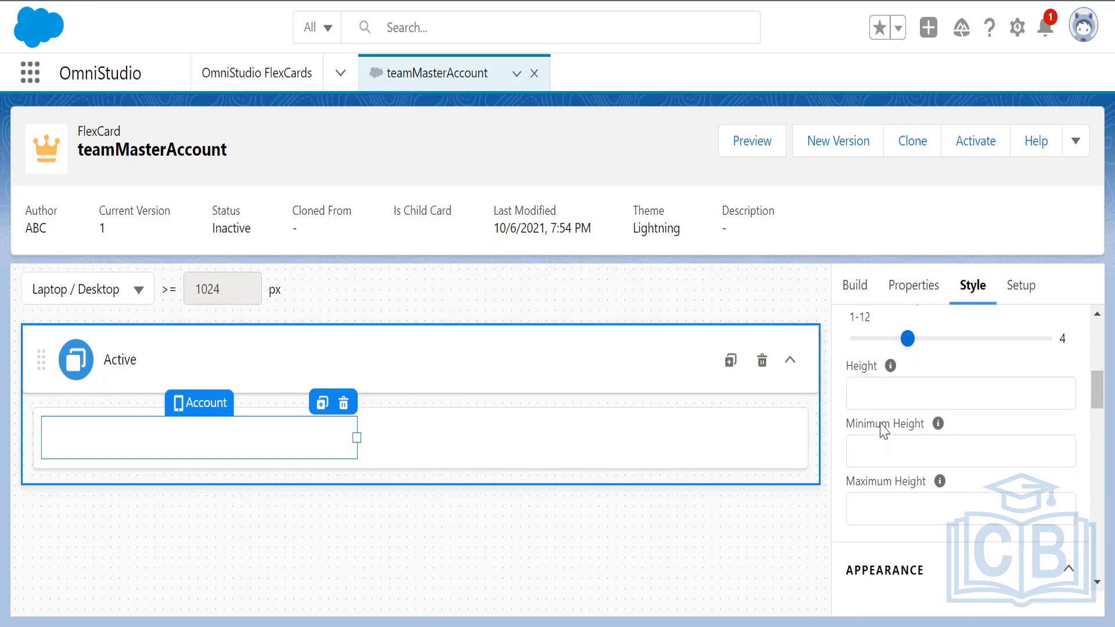
{"action": "left_click", "coordinate": [875, 458]}
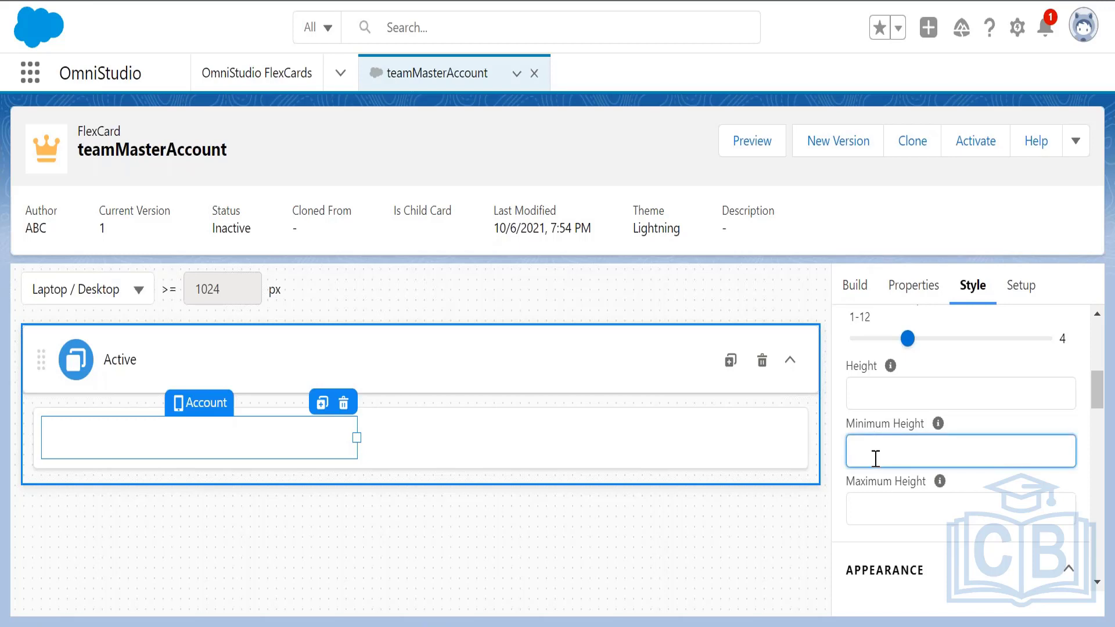
{"action": "type", "text": "350px"}
Step: Set the Account block's maximum height to 375px and check the block's height on the canvas
{"action": "left_click", "coordinate": [880, 501]}
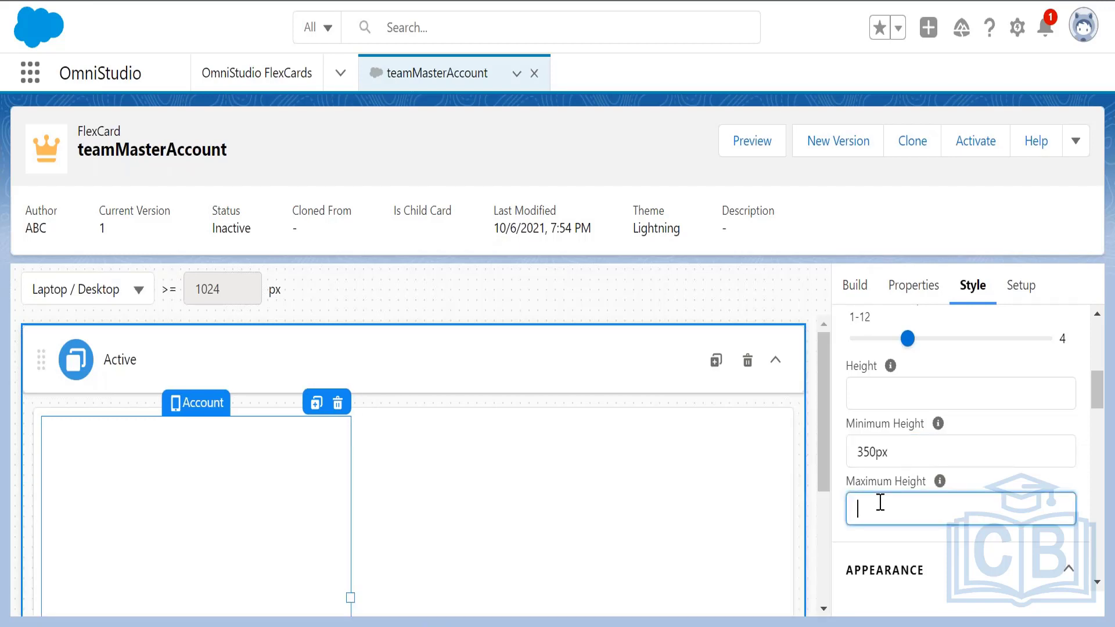
{"action": "left_click_drag", "start_coordinate": [819, 384], "coordinate": [819, 448]}
{"action": "left_click", "coordinate": [899, 504]}
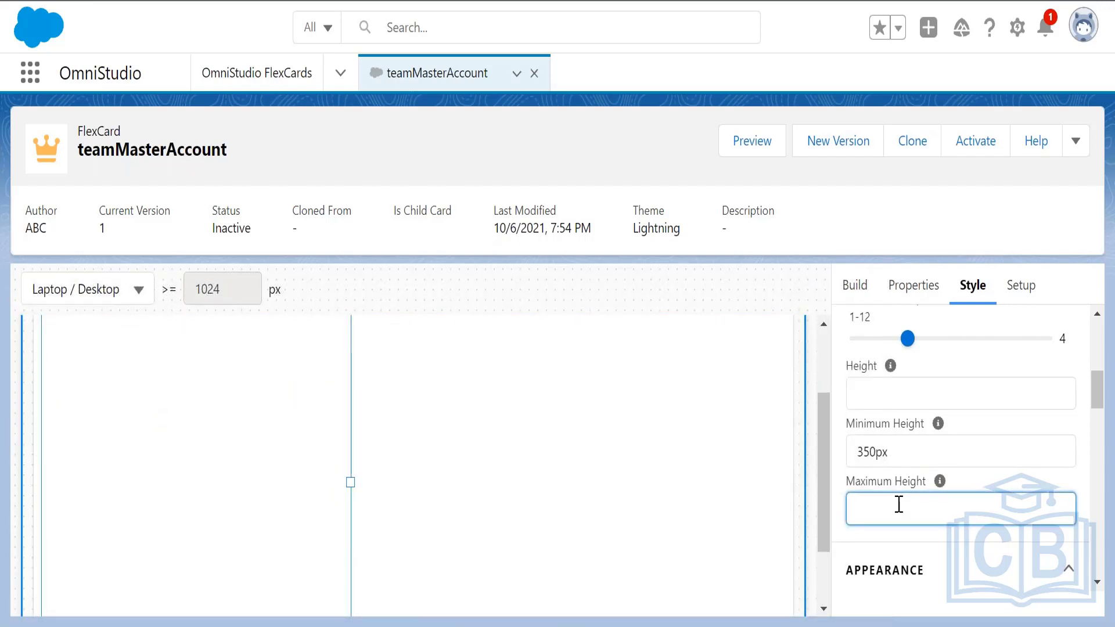
{"action": "type", "text": "375px"}
{"action": "left_click", "coordinate": [1089, 471]}
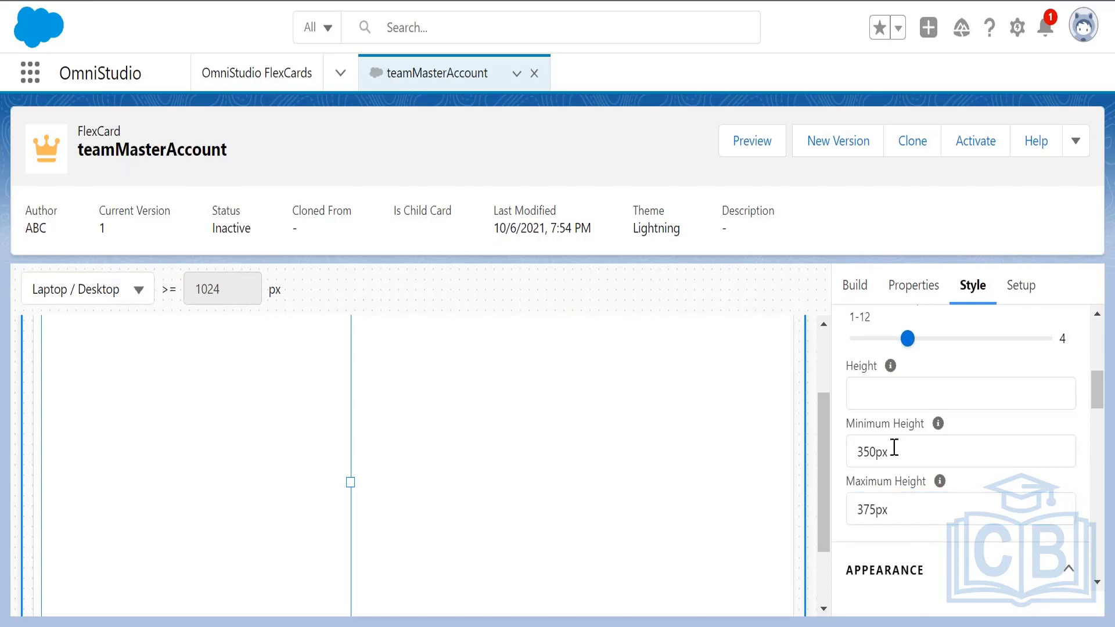
{"action": "scroll", "coordinate": [813, 535], "scroll_direction": "down", "scroll_amount": 2}
{"action": "scroll", "coordinate": [817, 395], "scroll_direction": "up", "scroll_amount": 3}
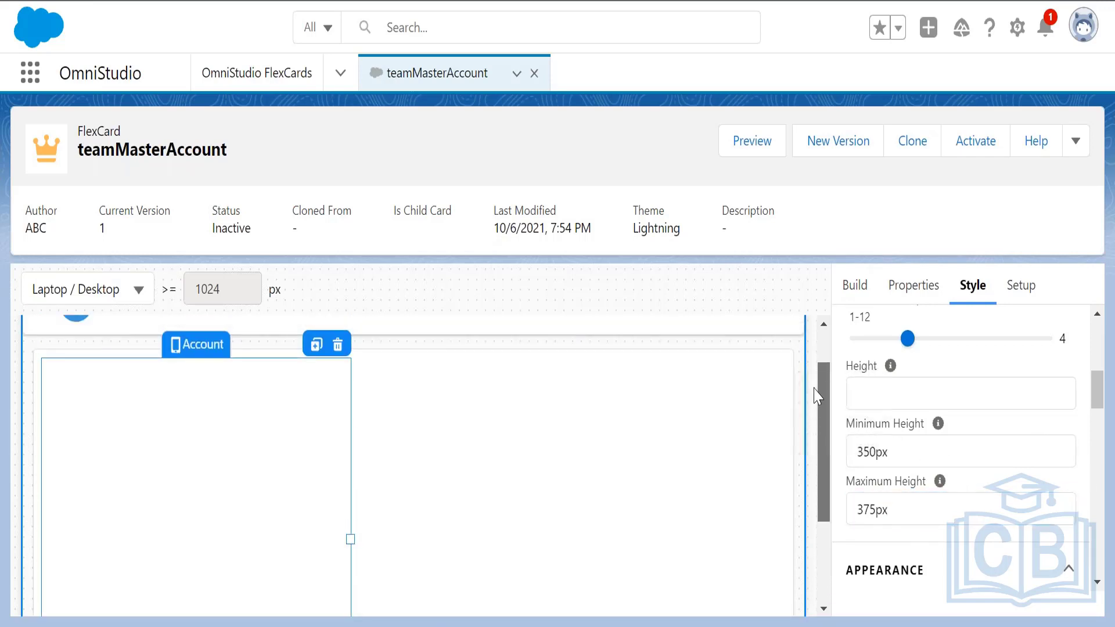
{"action": "scroll", "coordinate": [813, 458], "scroll_direction": "down", "scroll_amount": 1}
{"action": "scroll", "coordinate": [813, 401], "scroll_direction": "up", "scroll_amount": 2}
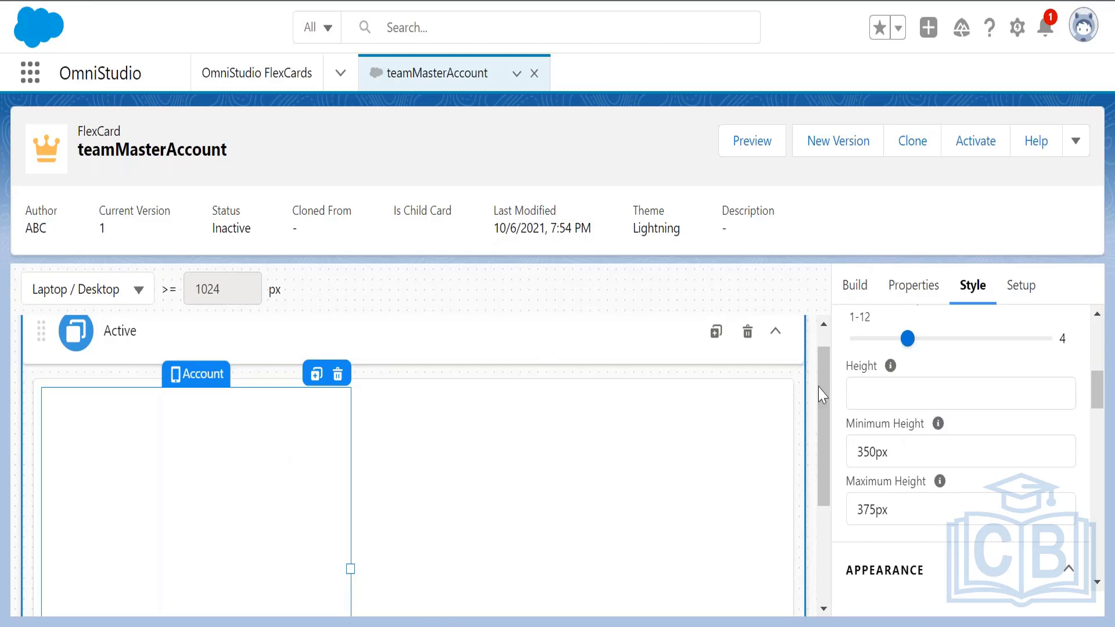
{"action": "mouse_move", "coordinate": [824, 375]}
{"action": "left_mouse_down"}
{"action": "mouse_move", "coordinate": [817, 506]}
{"action": "mouse_move", "coordinate": [819, 384]}
{"action": "left_mouse_up"}
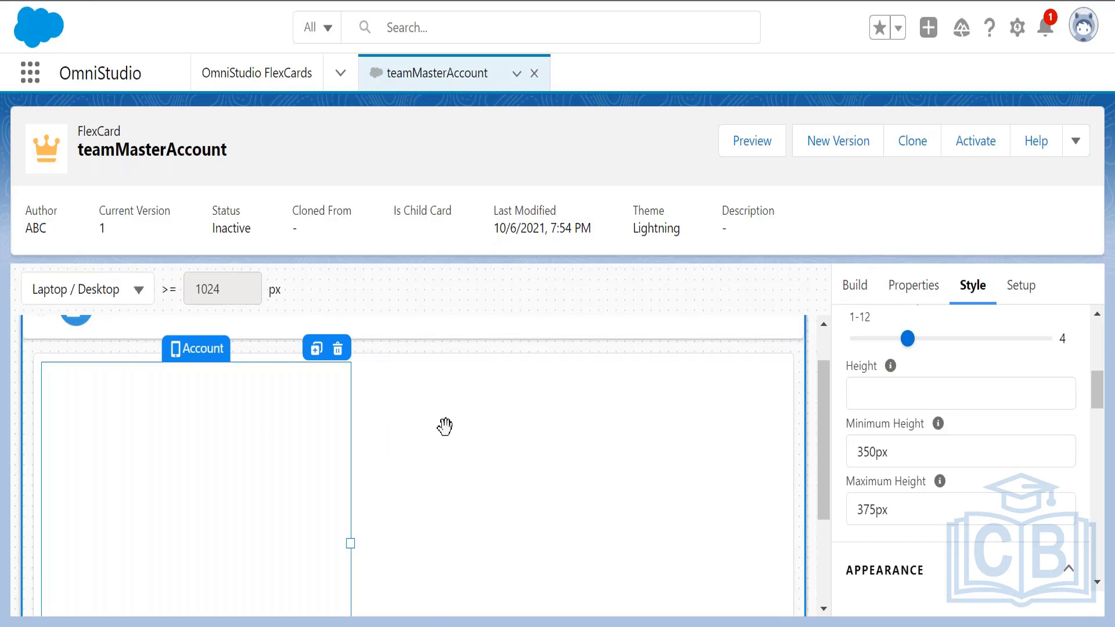
Step: Select Top, Right, Bottom and Left as the border types in the Account block's appearance settings
{"action": "mouse_move", "coordinate": [1101, 395]}
{"action": "left_mouse_down"}
{"action": "mouse_move", "coordinate": [1100, 347]}
{"action": "mouse_move", "coordinate": [1100, 401]}
{"action": "left_mouse_up"}
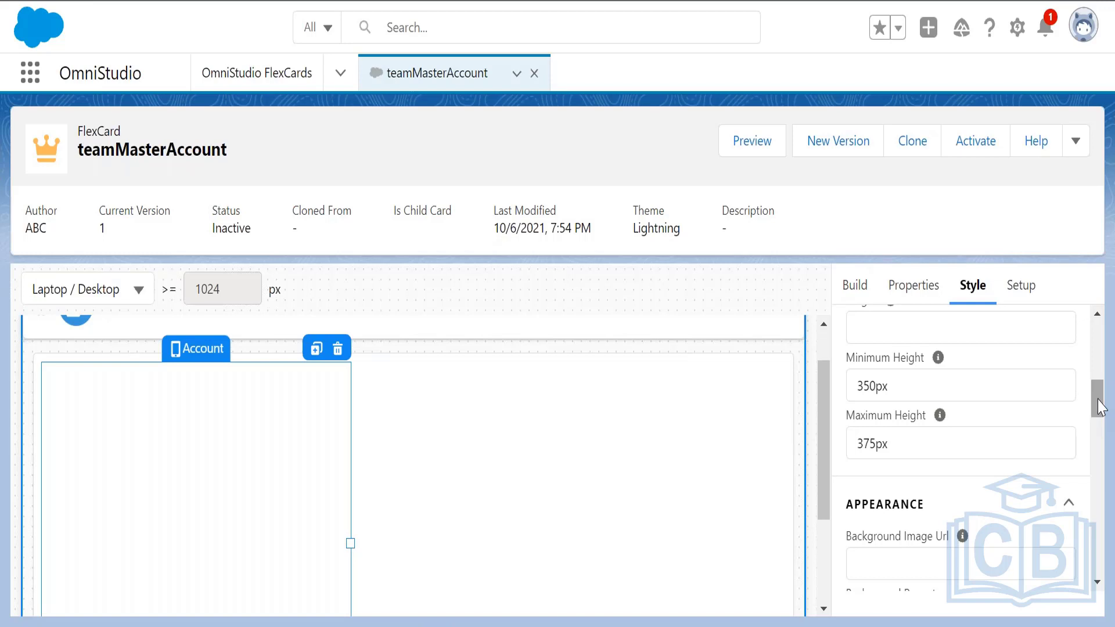
{"action": "left_click_drag", "start_coordinate": [1099, 407], "coordinate": [1101, 431]}
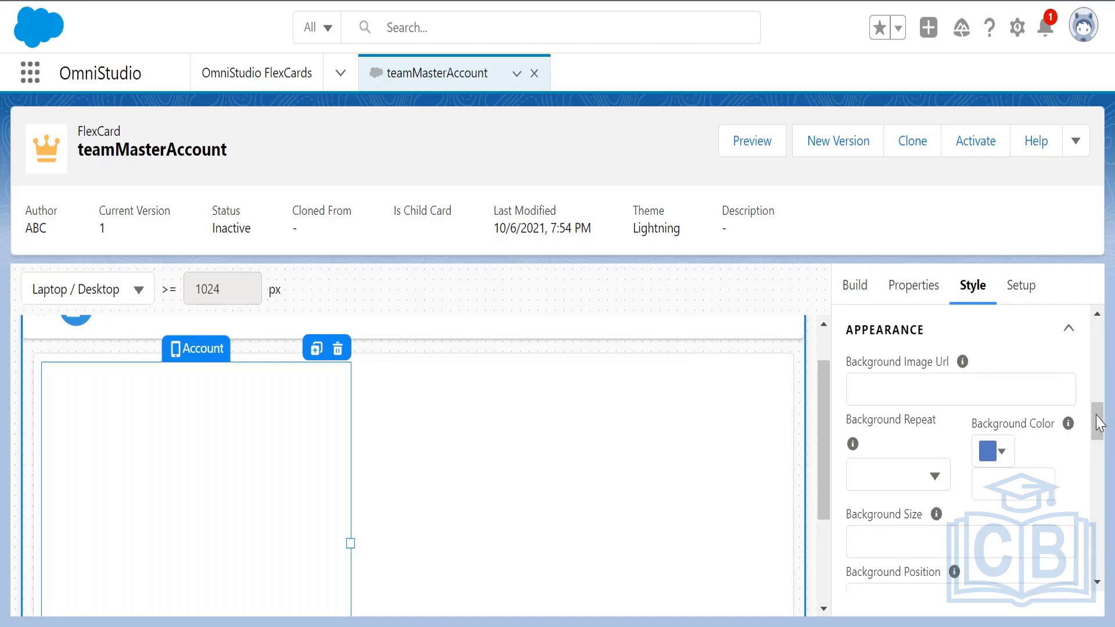
{"action": "left_click_drag", "start_coordinate": [1097, 421], "coordinate": [1101, 468]}
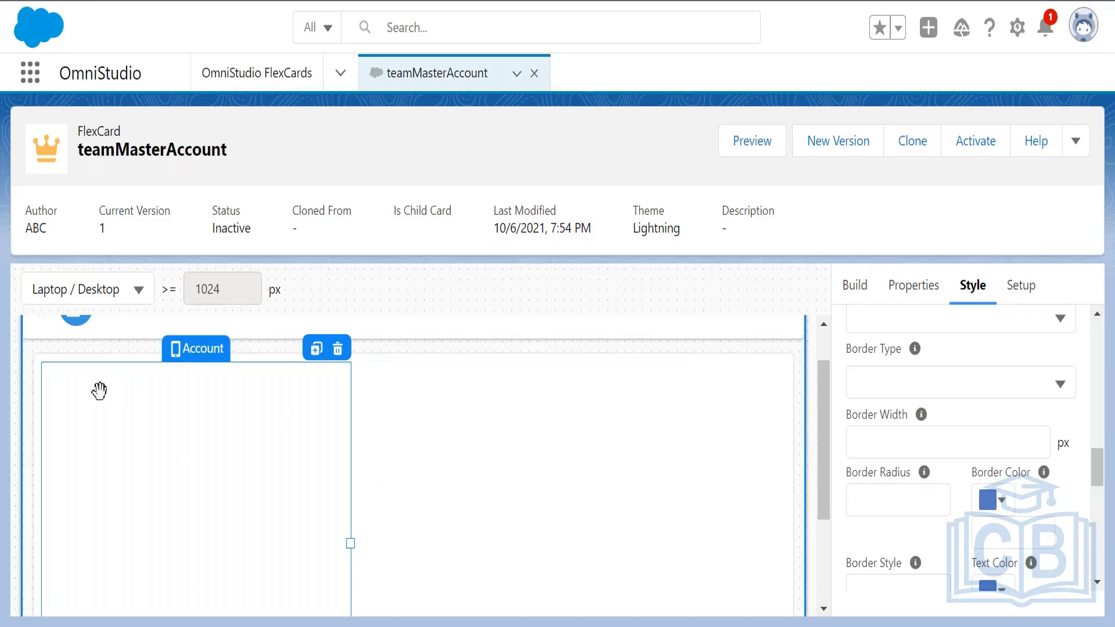
{"action": "left_click", "coordinate": [891, 378]}
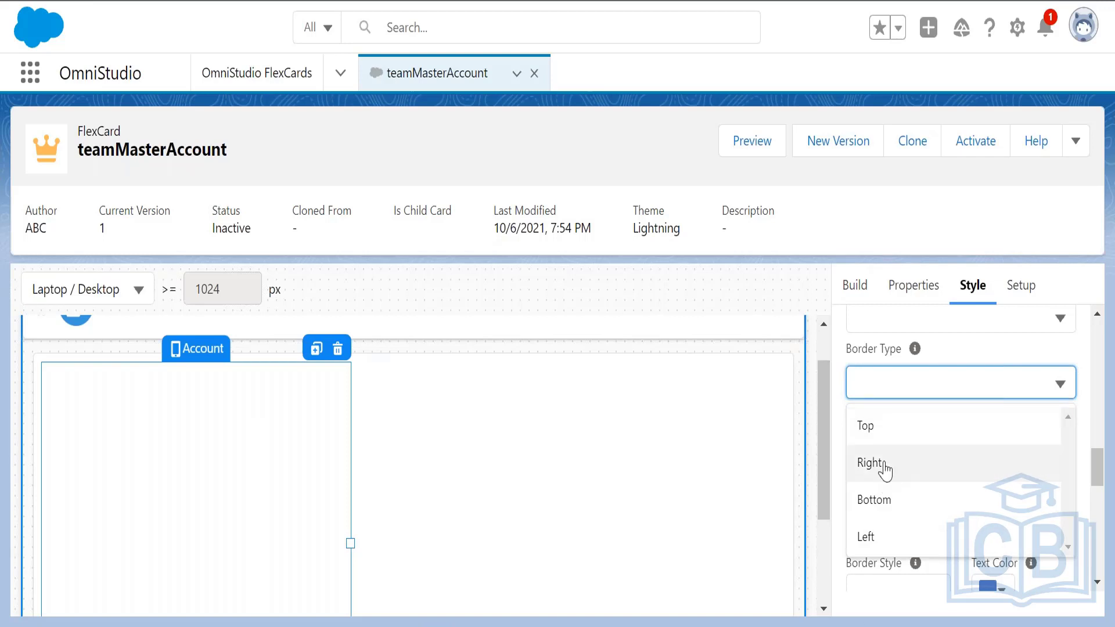
{"action": "left_click", "coordinate": [880, 430]}
{"action": "left_click", "coordinate": [897, 388]}
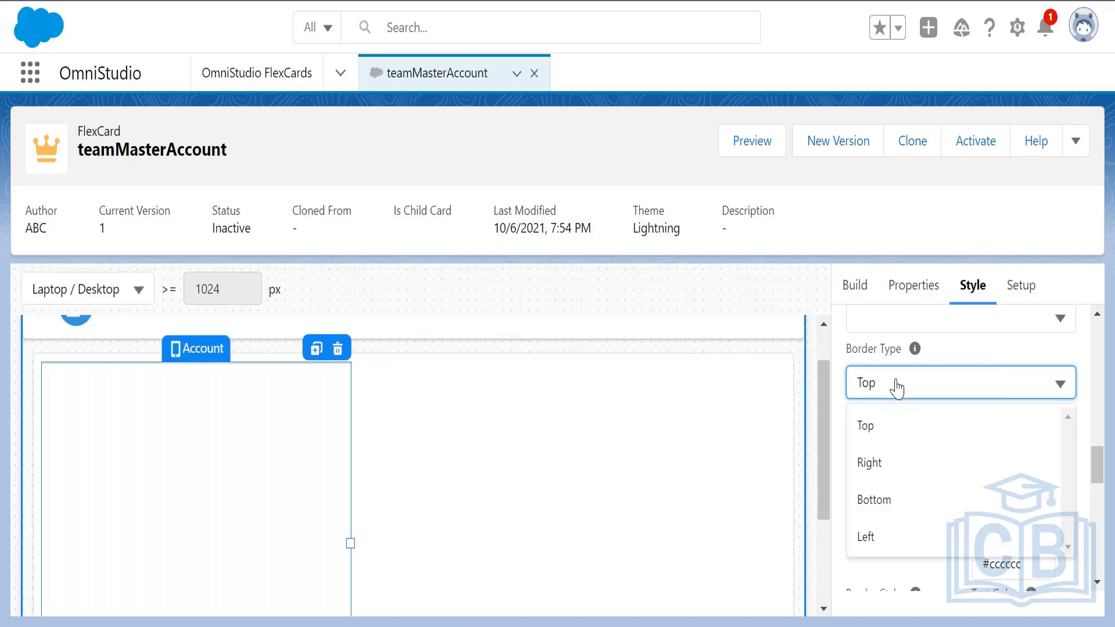
{"action": "left_click", "coordinate": [896, 462]}
{"action": "left_click", "coordinate": [939, 388]}
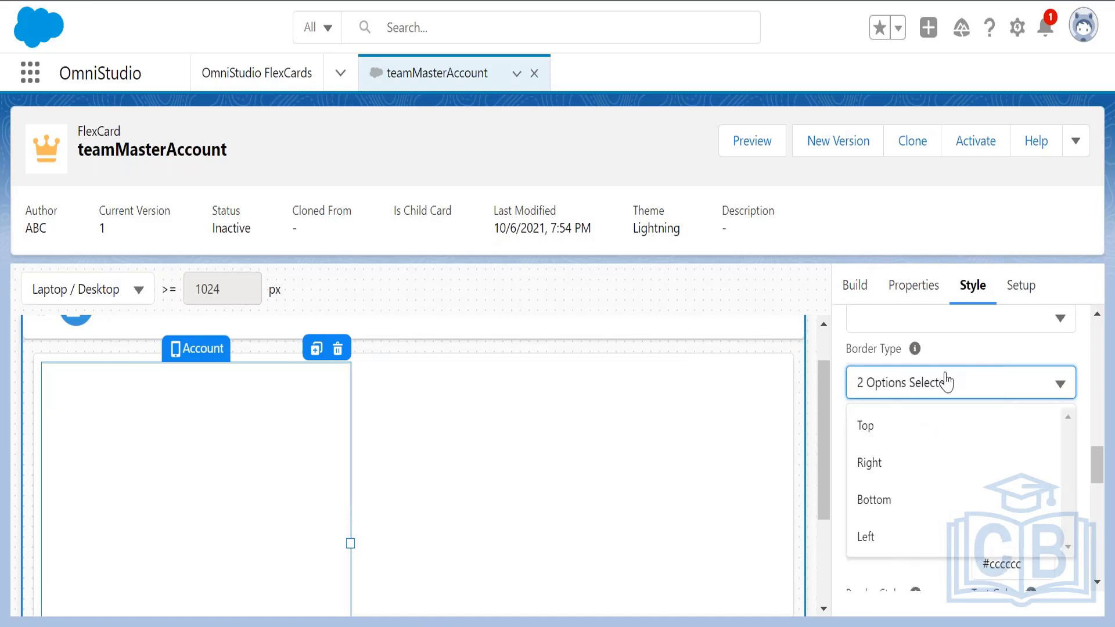
{"action": "key", "text": "Down"}
{"action": "key", "text": "Down"}
{"action": "key", "text": "Return"}
{"action": "left_click", "coordinate": [945, 395]}
{"action": "left_click", "coordinate": [920, 535]}
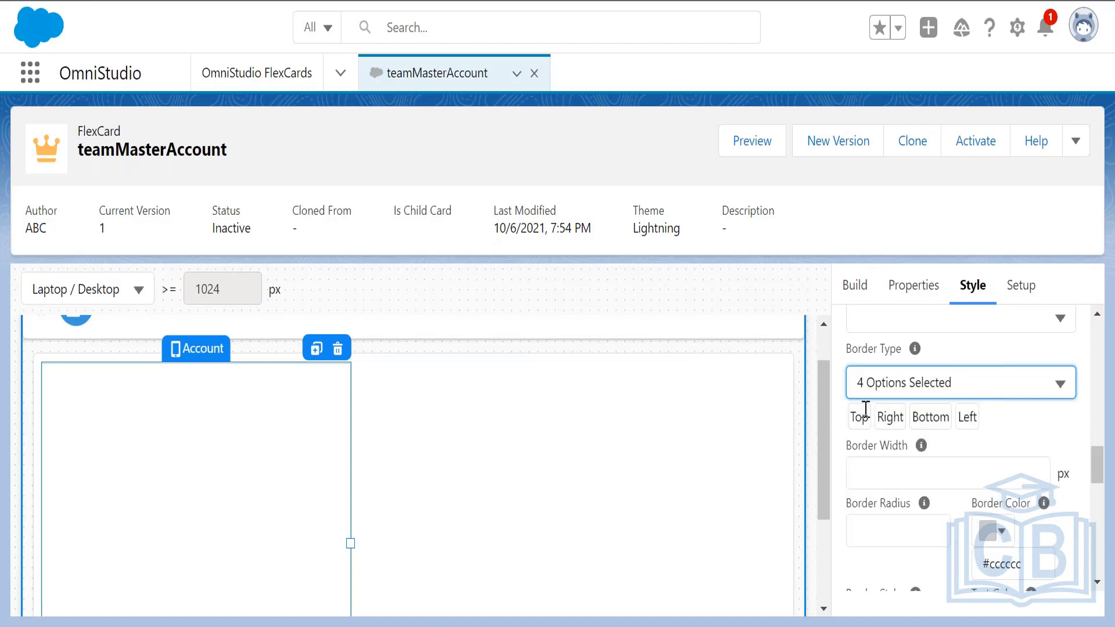
{"action": "left_click", "coordinate": [917, 383]}
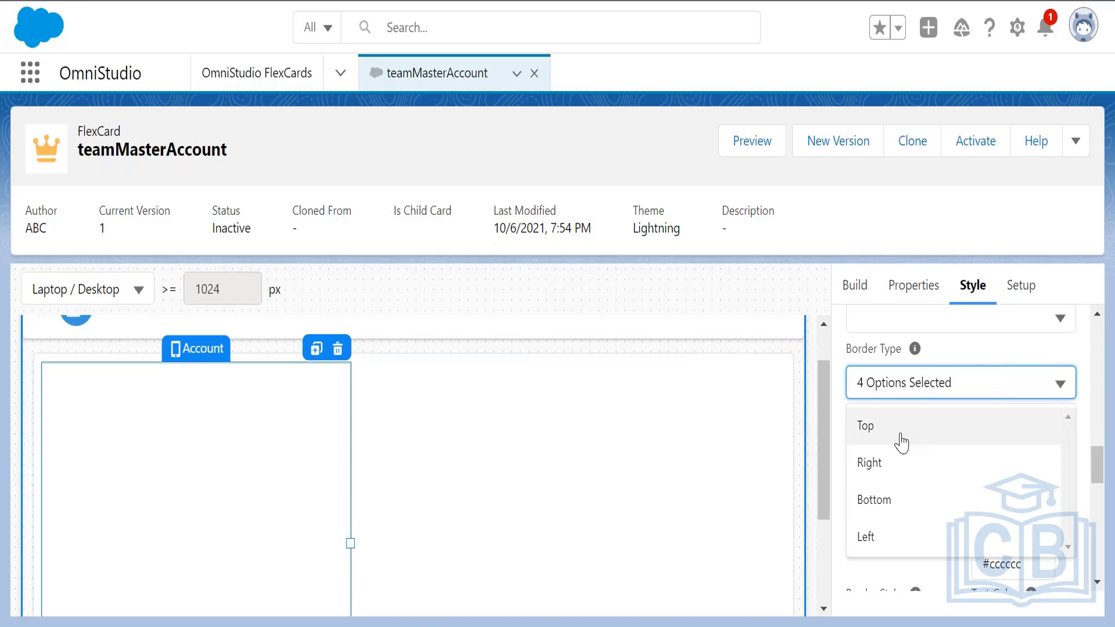
{"action": "left_click", "coordinate": [1008, 339]}
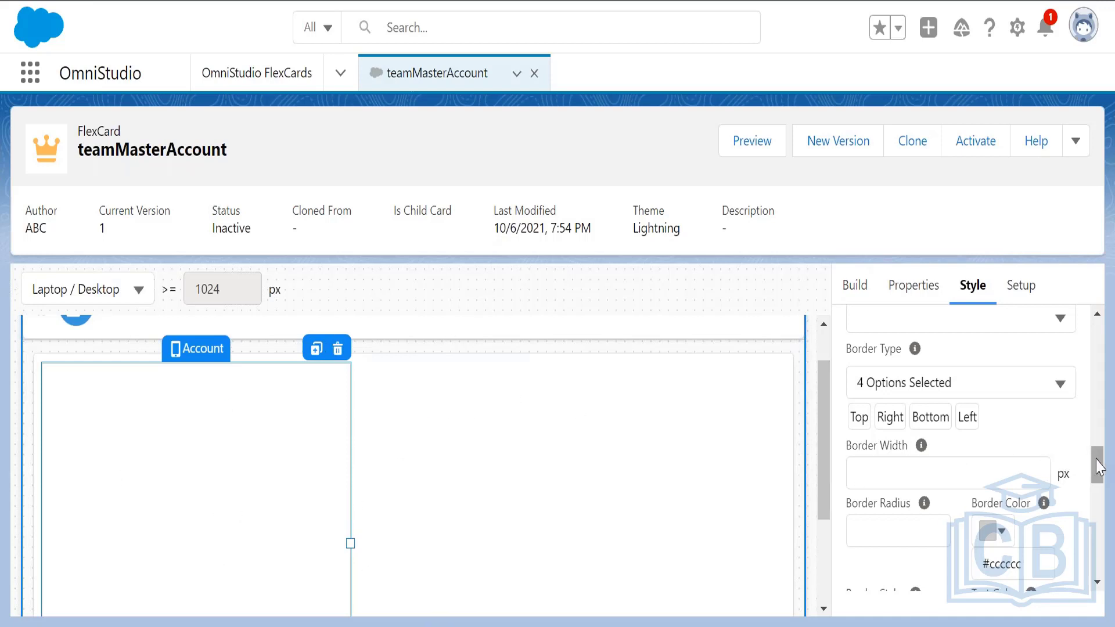
Step: Look over the Alignment settings, collapse the Dimensions, Appearance and Alignment sections, and view the Custom CSS options
{"action": "left_click_drag", "start_coordinate": [1099, 466], "coordinate": [1097, 520]}
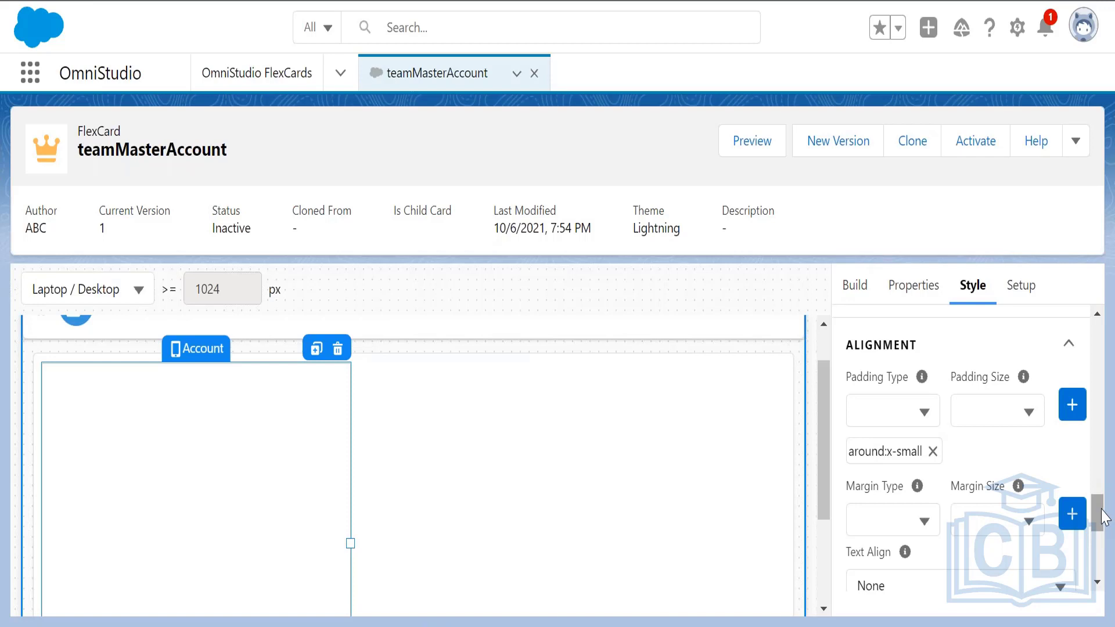
{"action": "left_click_drag", "start_coordinate": [1105, 516], "coordinate": [1114, 326]}
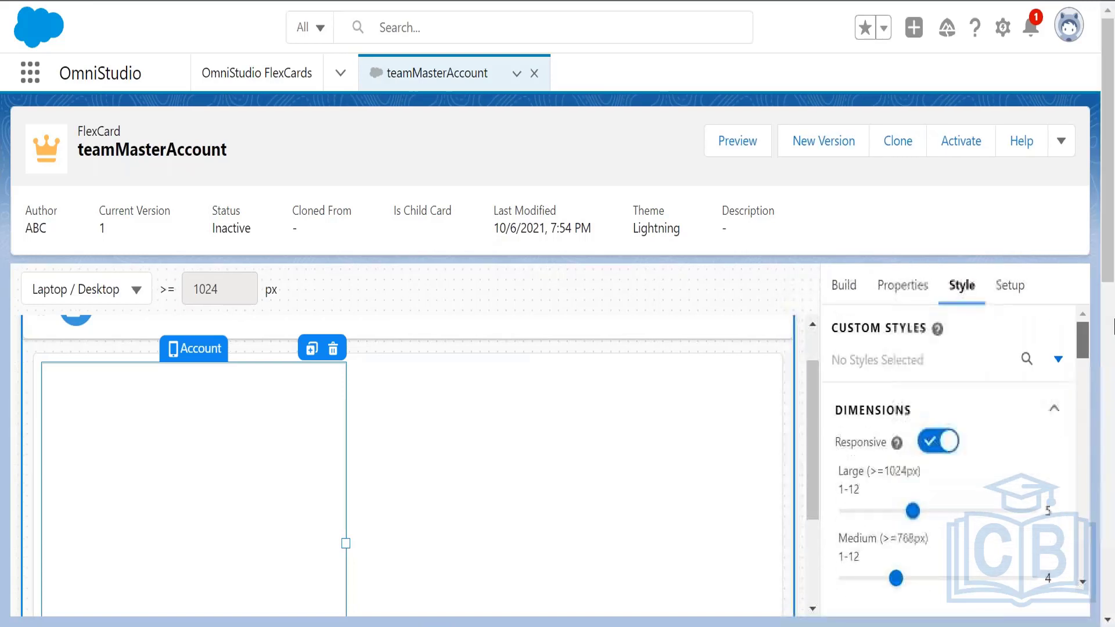
{"action": "left_click", "coordinate": [1054, 409]}
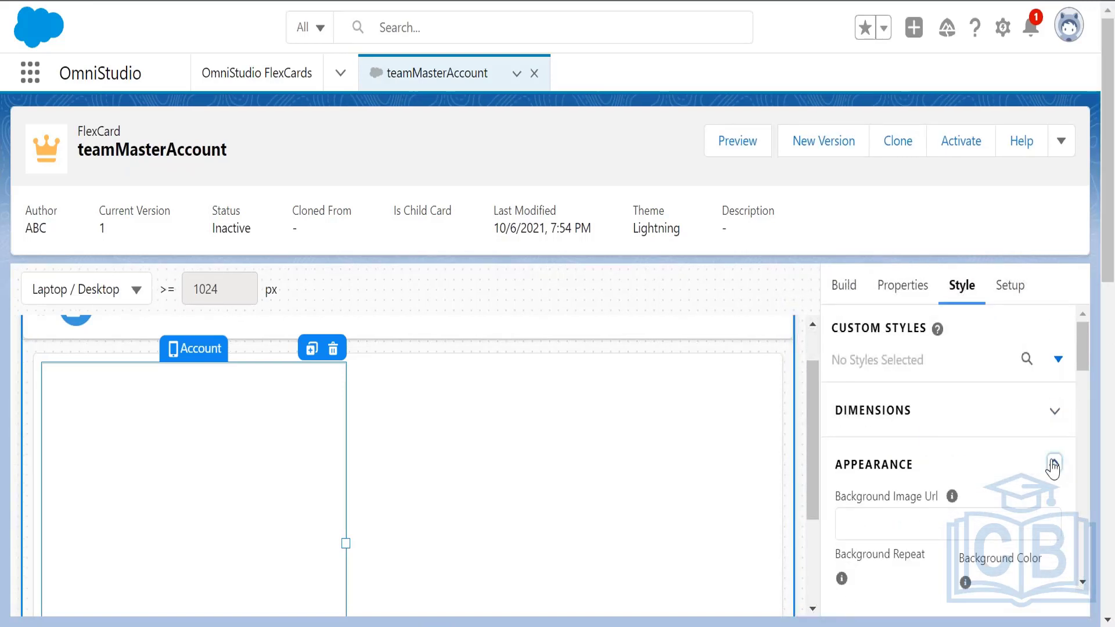
{"action": "left_click", "coordinate": [1053, 463]}
{"action": "left_click", "coordinate": [1054, 519]}
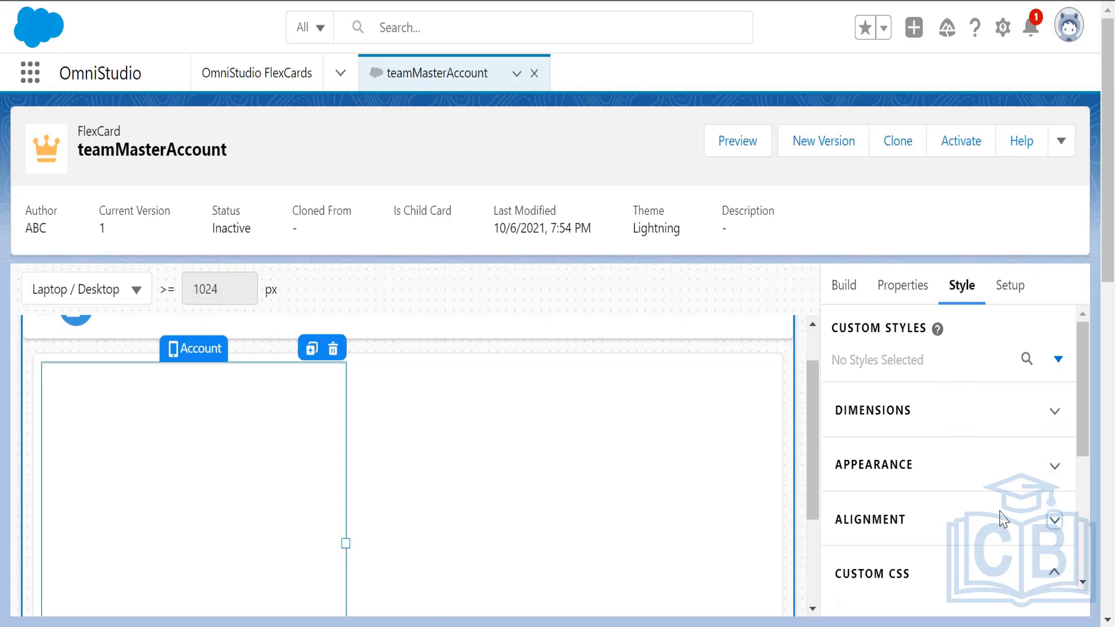
{"action": "mouse_move", "coordinate": [1094, 398]}
{"action": "left_mouse_down"}
{"action": "mouse_move", "coordinate": [1092, 426]}
{"action": "mouse_move", "coordinate": [1094, 395]}
{"action": "left_mouse_up"}
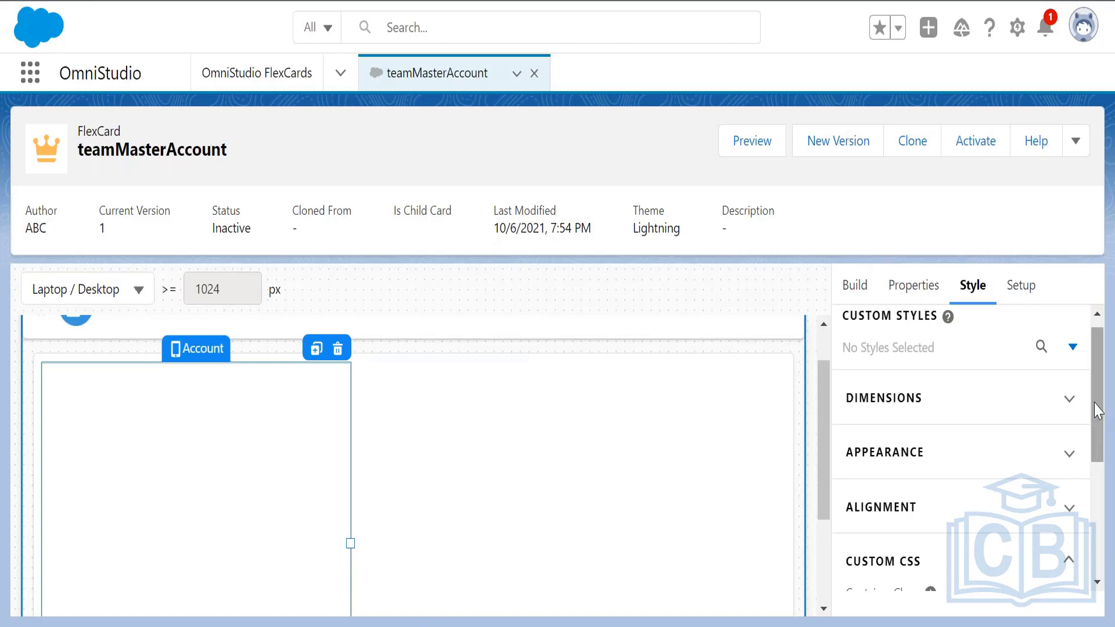
{"action": "left_click_drag", "start_coordinate": [1095, 406], "coordinate": [1097, 459]}
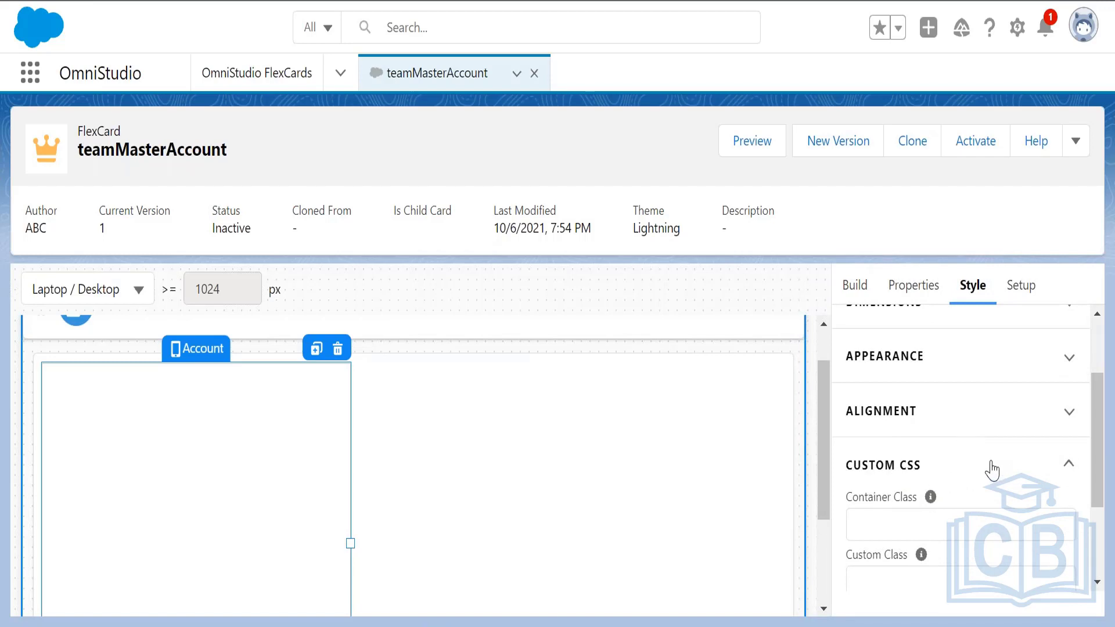
Step: Expand the Alignment and Appearance sections and review the Account block's background, border, padding and margin settings
{"action": "left_click", "coordinate": [1022, 420]}
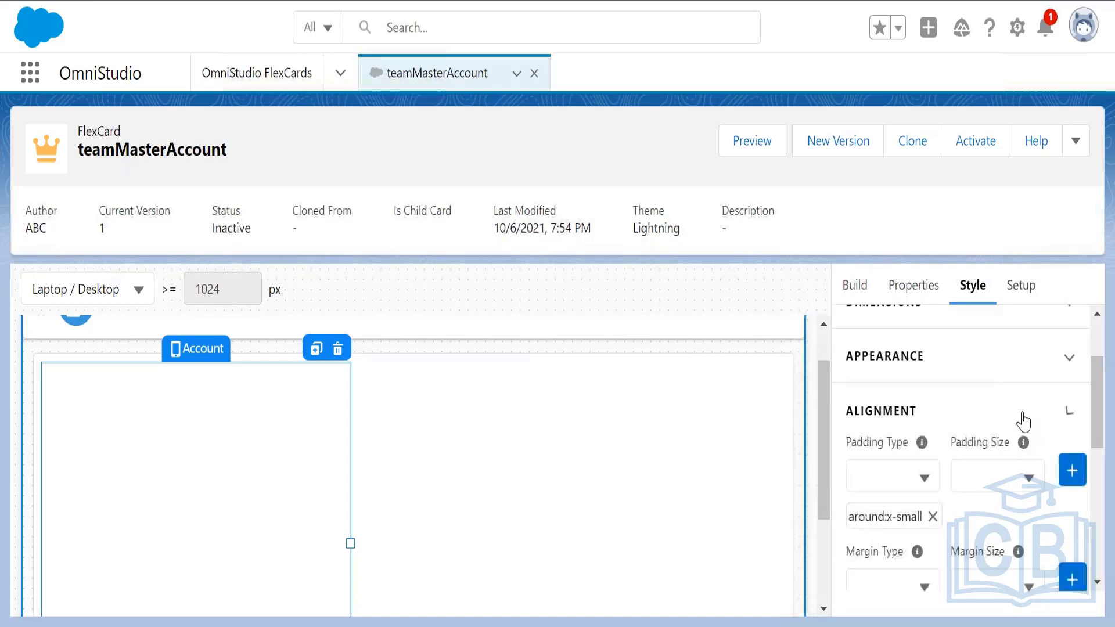
{"action": "left_click", "coordinate": [1060, 364]}
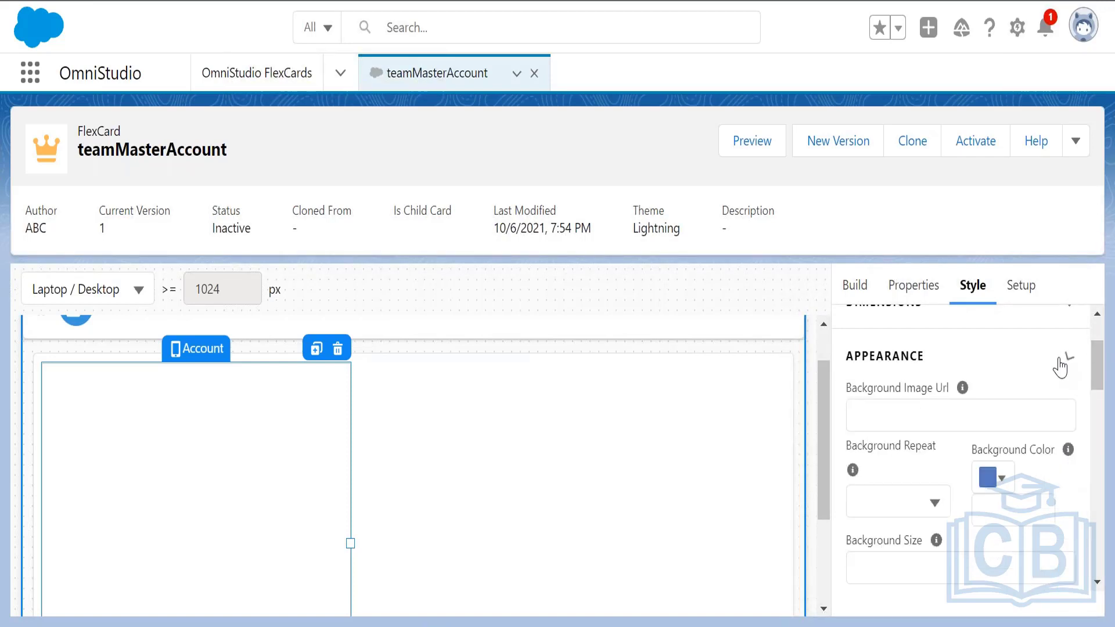
{"action": "left_click_drag", "start_coordinate": [1094, 366], "coordinate": [1103, 446]}
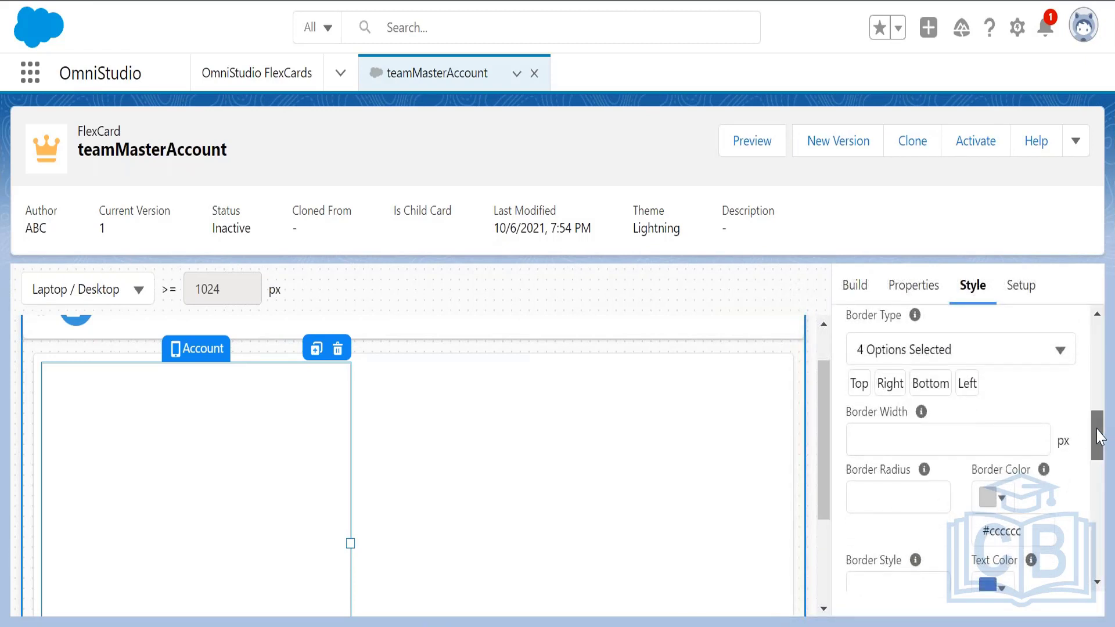
{"action": "left_click_drag", "start_coordinate": [1099, 438], "coordinate": [1102, 495]}
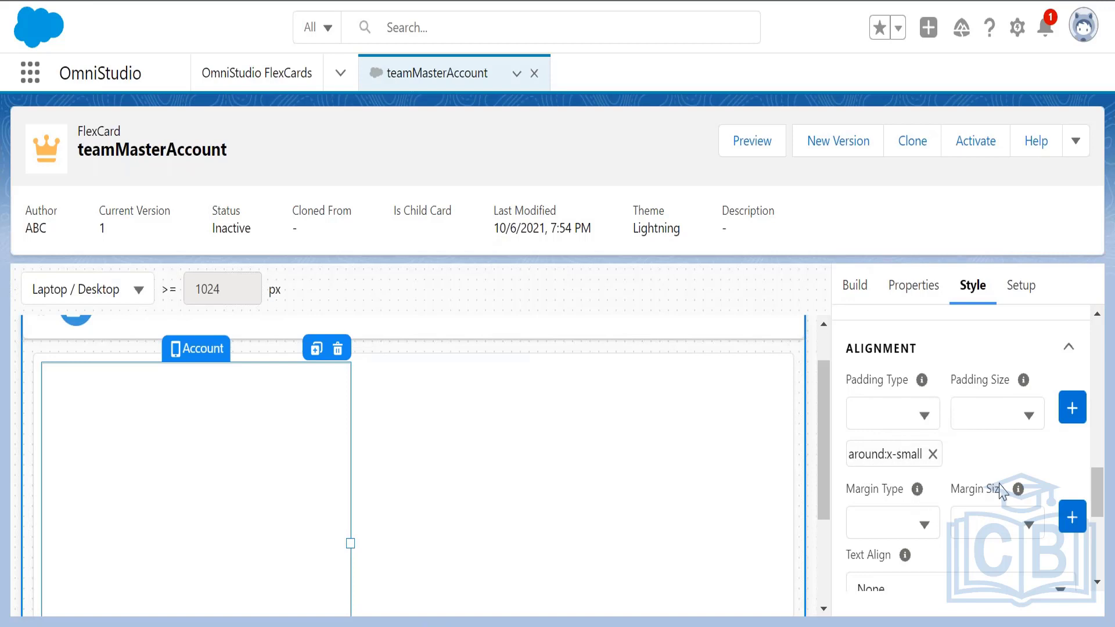
{"action": "left_click", "coordinate": [1097, 582]}
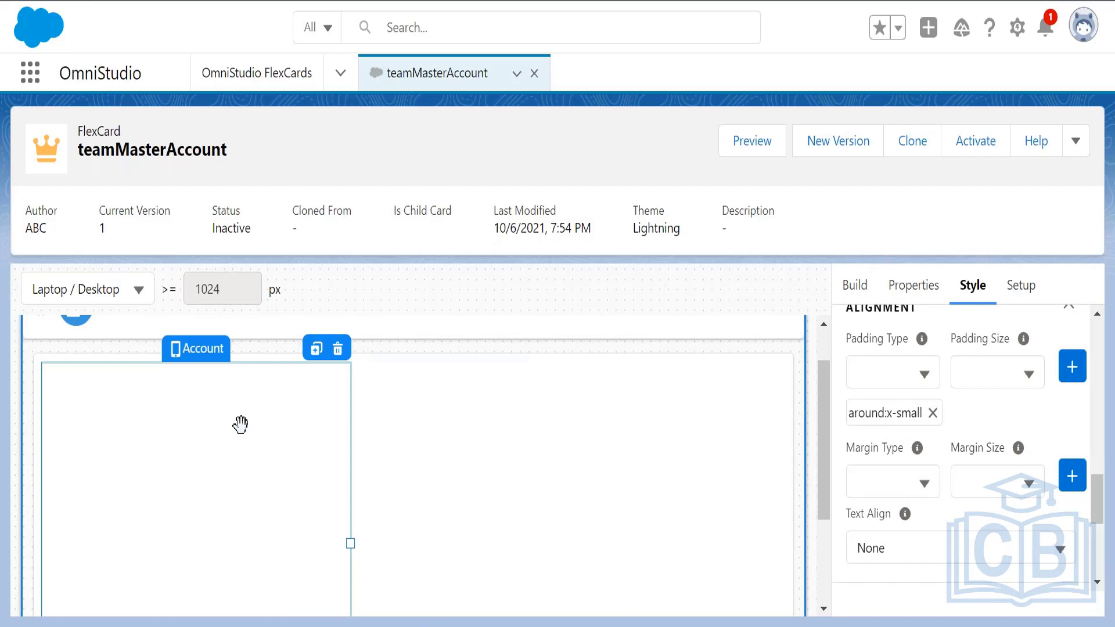
Step: Set the Account block's padding type to Around and its padding size to x-Small
{"action": "left_click", "coordinate": [905, 374]}
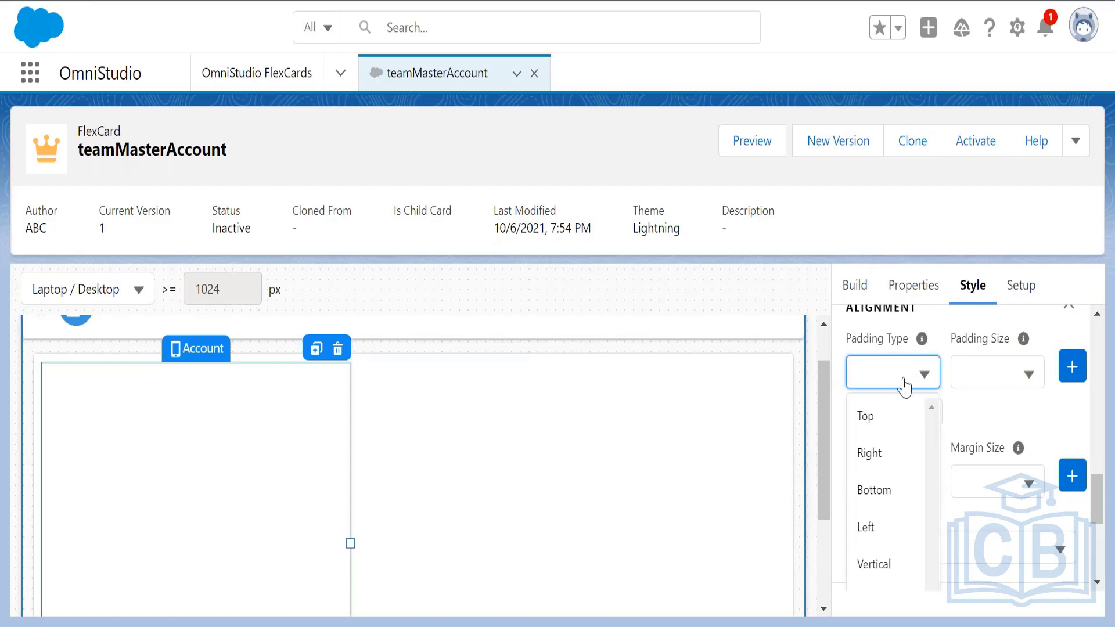
{"action": "left_click", "coordinate": [881, 496]}
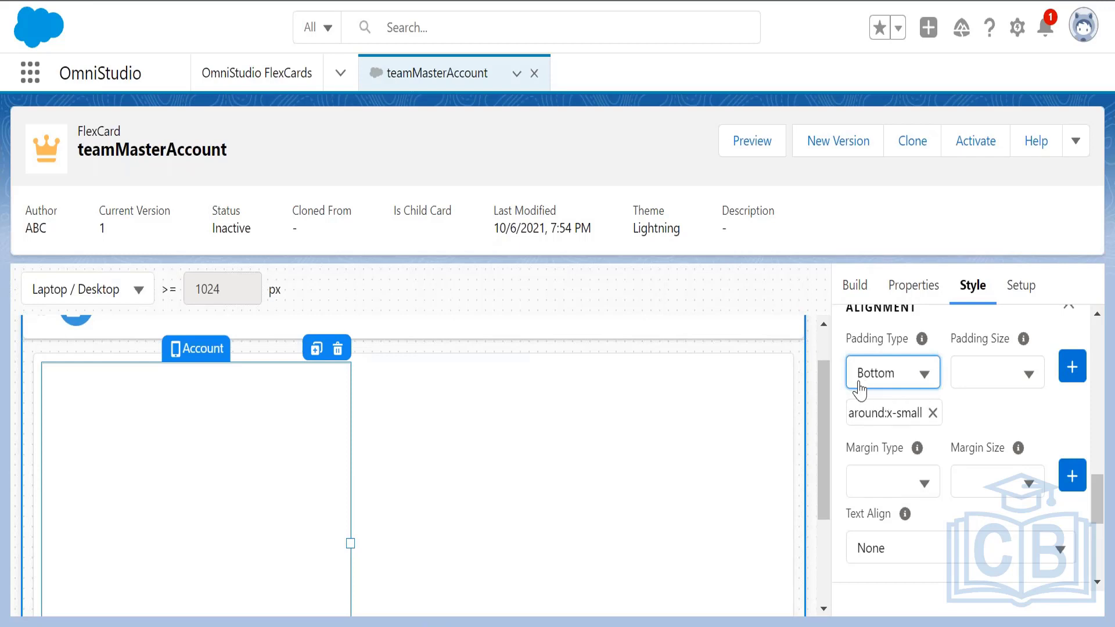
{"action": "left_click", "coordinate": [894, 378]}
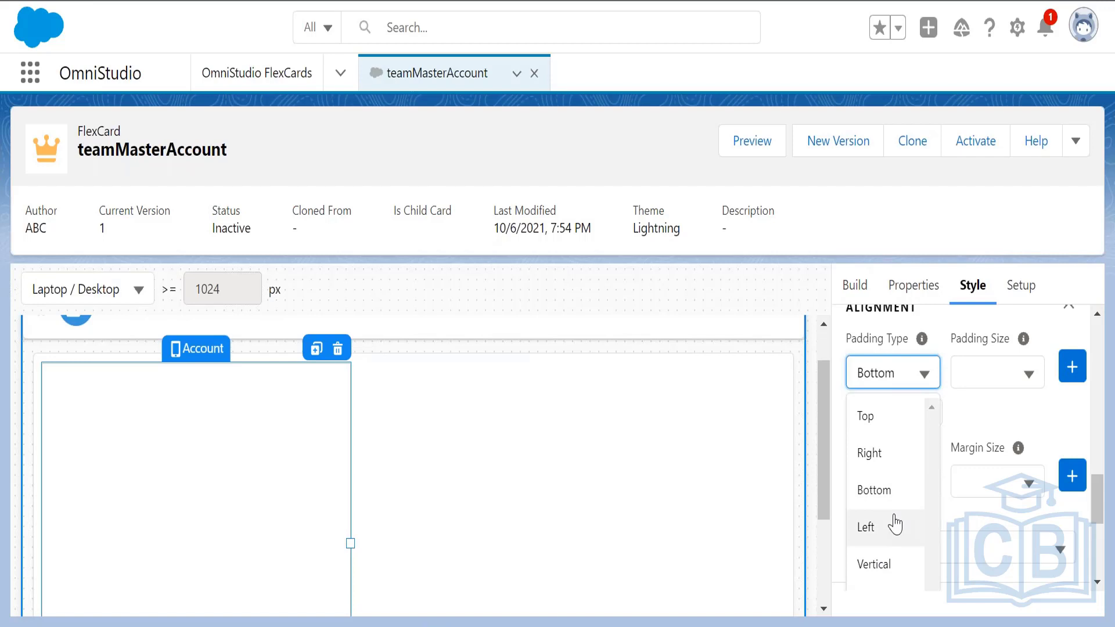
{"action": "scroll", "coordinate": [895, 525], "scroll_direction": "down", "scroll_amount": 2}
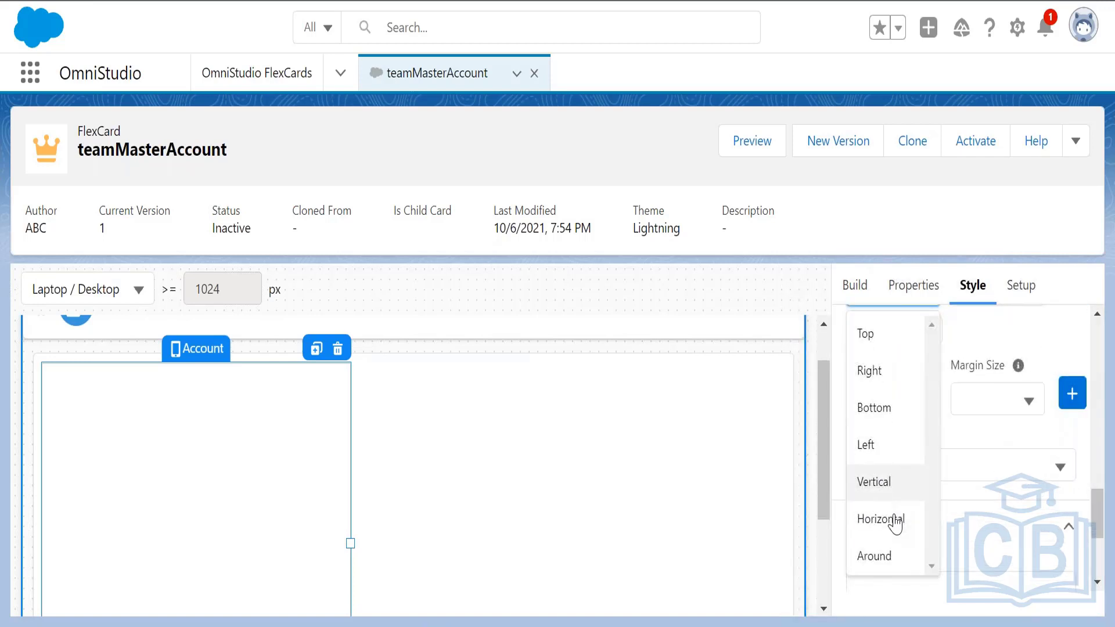
{"action": "left_click", "coordinate": [886, 558]}
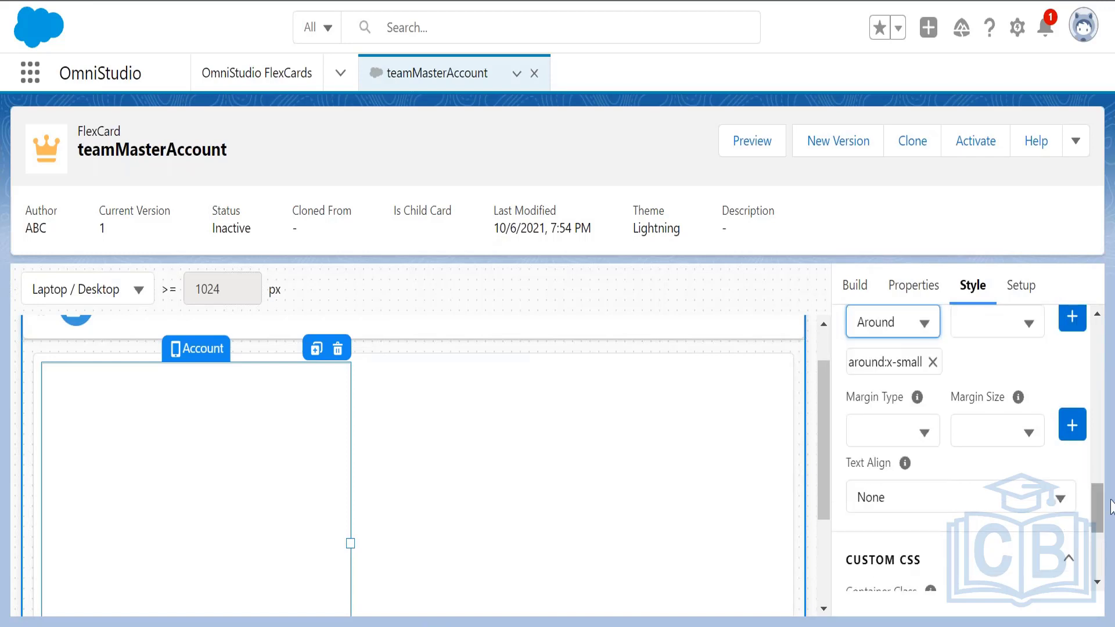
{"action": "left_click_drag", "start_coordinate": [1101, 513], "coordinate": [1099, 489]}
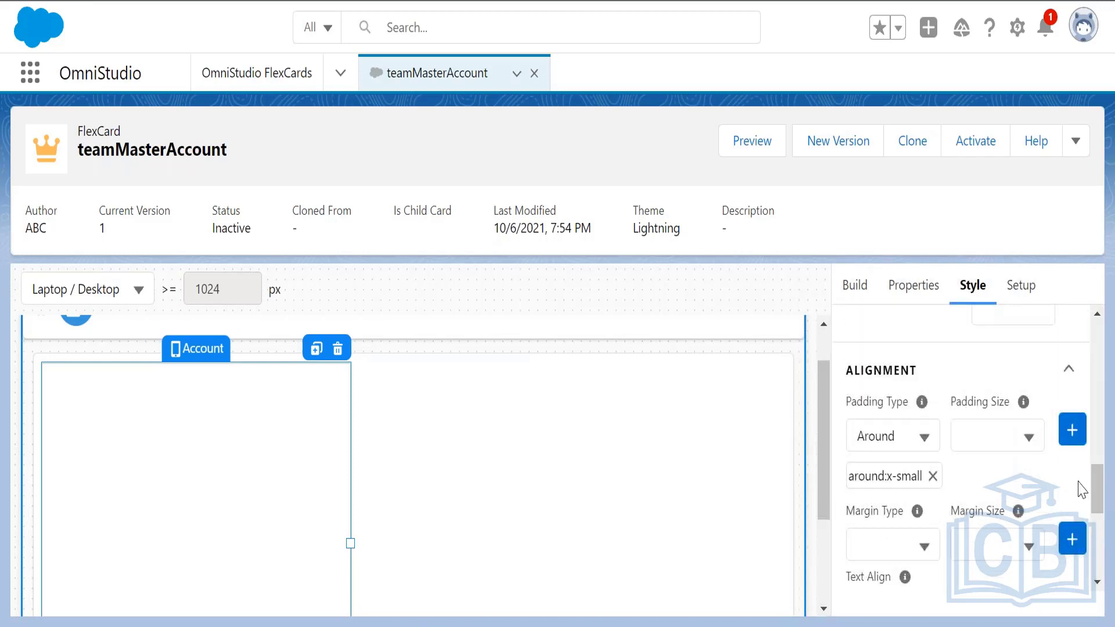
{"action": "left_click", "coordinate": [1022, 447]}
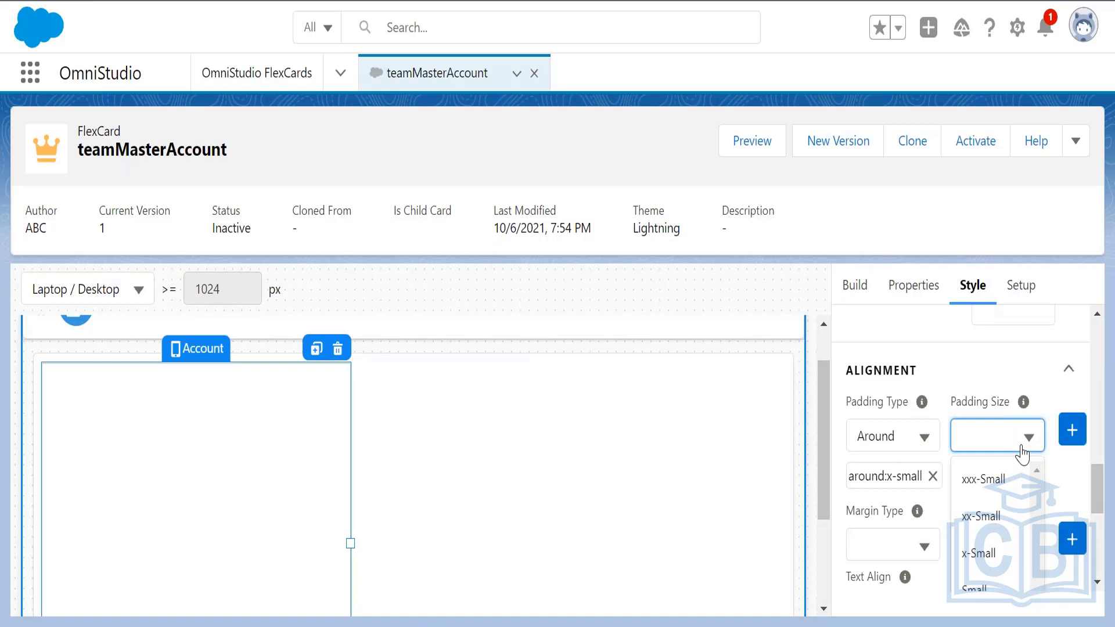
{"action": "scroll", "coordinate": [1022, 452], "scroll_direction": "down", "scroll_amount": 2}
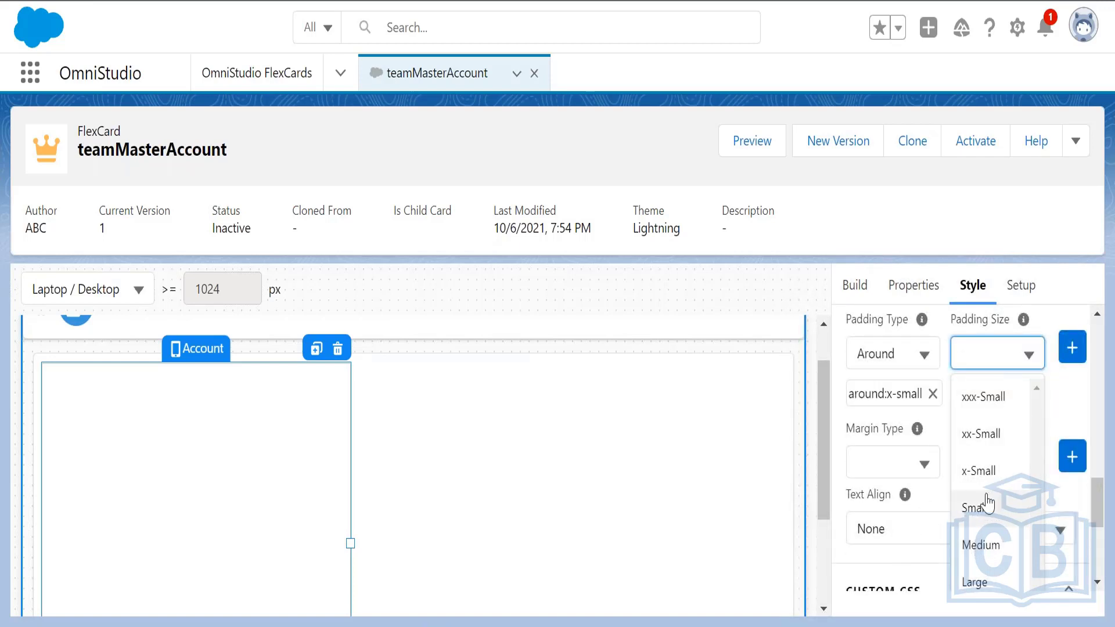
{"action": "left_click", "coordinate": [986, 469]}
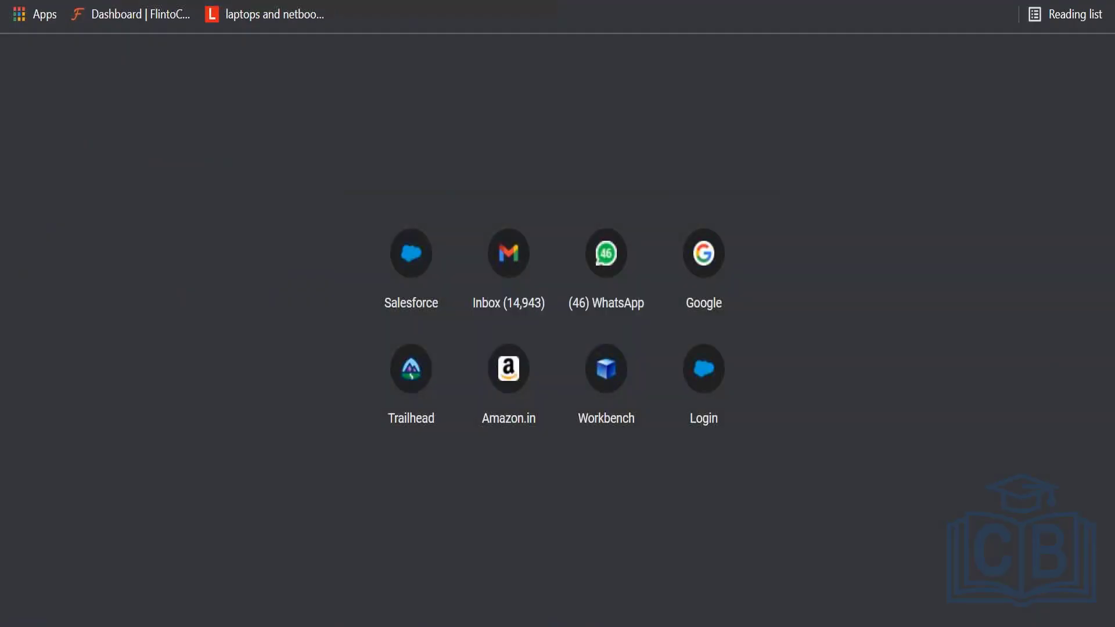
Step: Search the web for "lightning design system" in a new browser tab and open the Salesforce Lightning Design System site
{"action": "type", "text": "lig"}
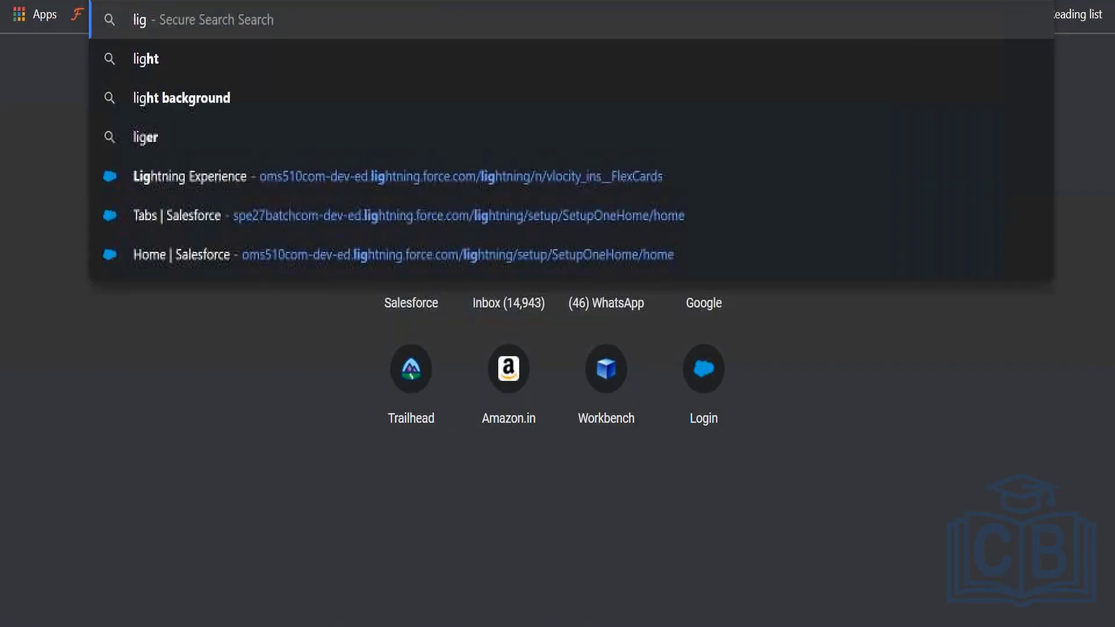
{"action": "type", "text": "ht"}
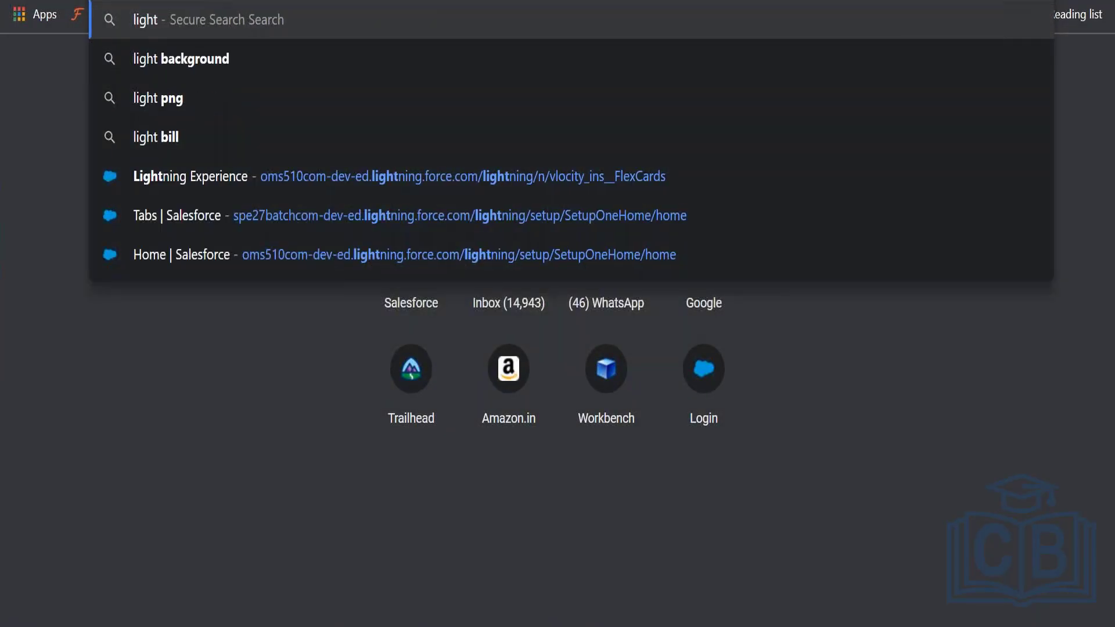
{"action": "type", "text": "ning"}
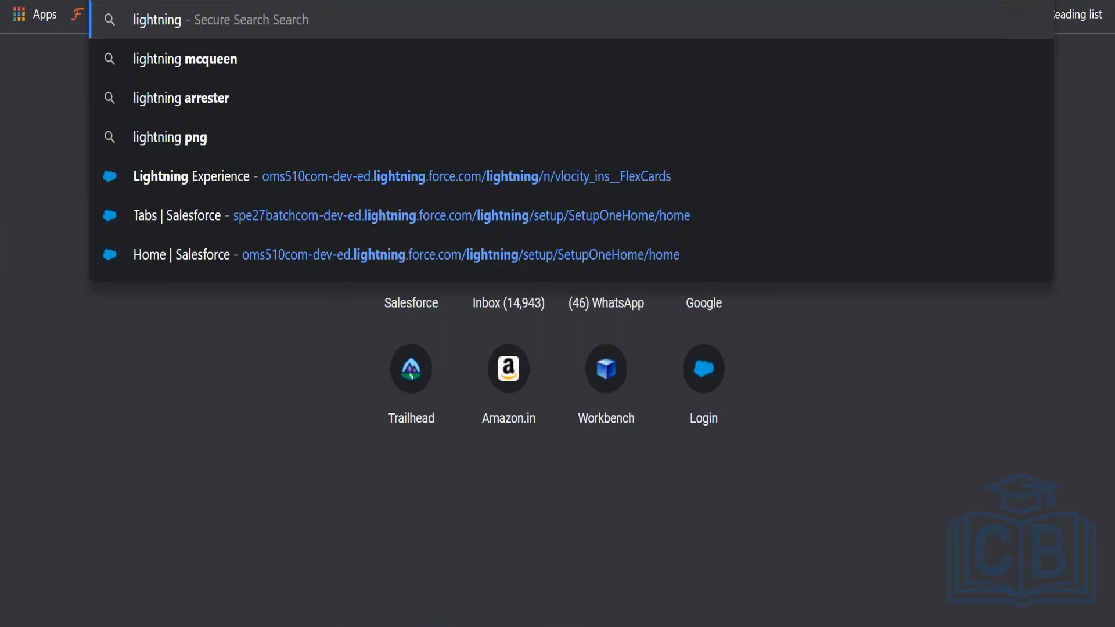
{"action": "type", "text": "De"}
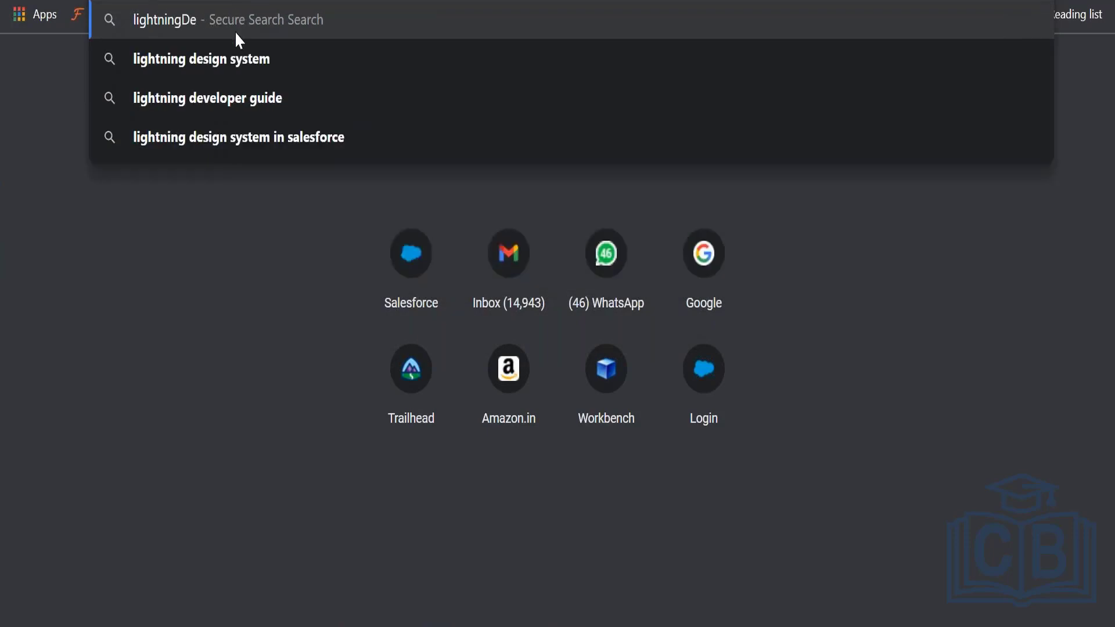
{"action": "left_click", "coordinate": [228, 62]}
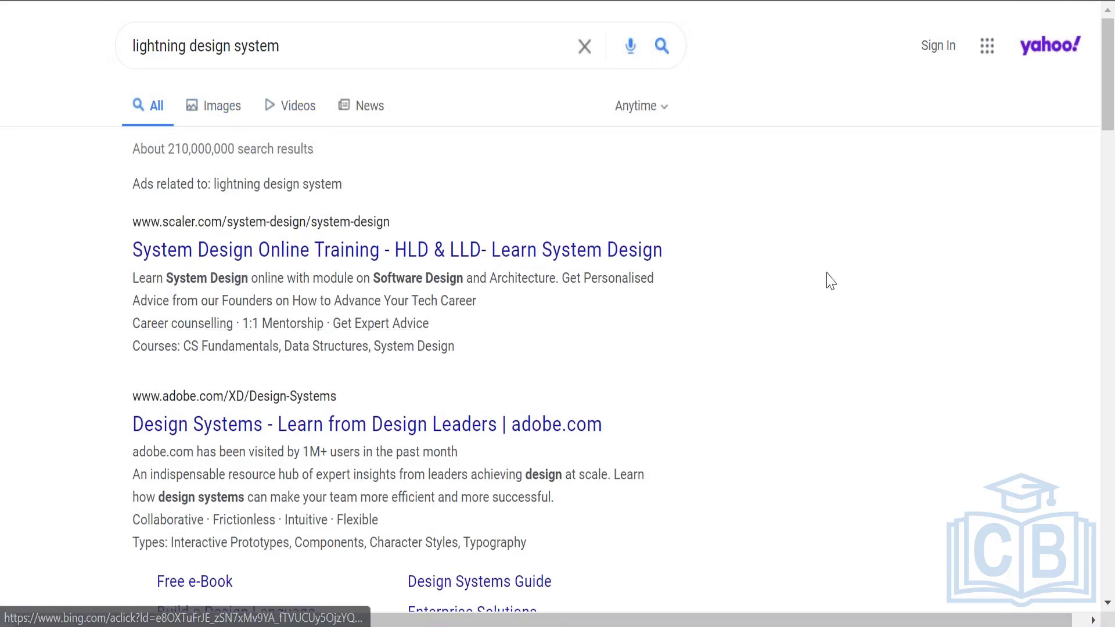
{"action": "left_click_drag", "start_coordinate": [1109, 93], "coordinate": [1112, 247]}
{"action": "left_click", "coordinate": [324, 351]}
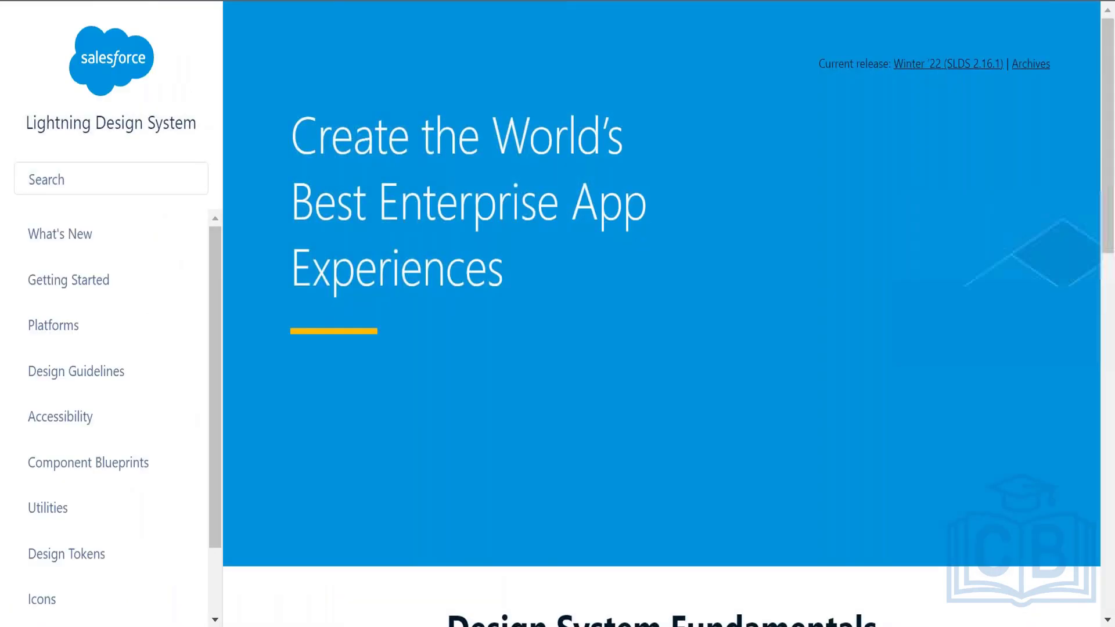
Step: Find the Padding utility page on the design system site and go to its Location - Around examples
{"action": "left_click", "coordinate": [119, 176]}
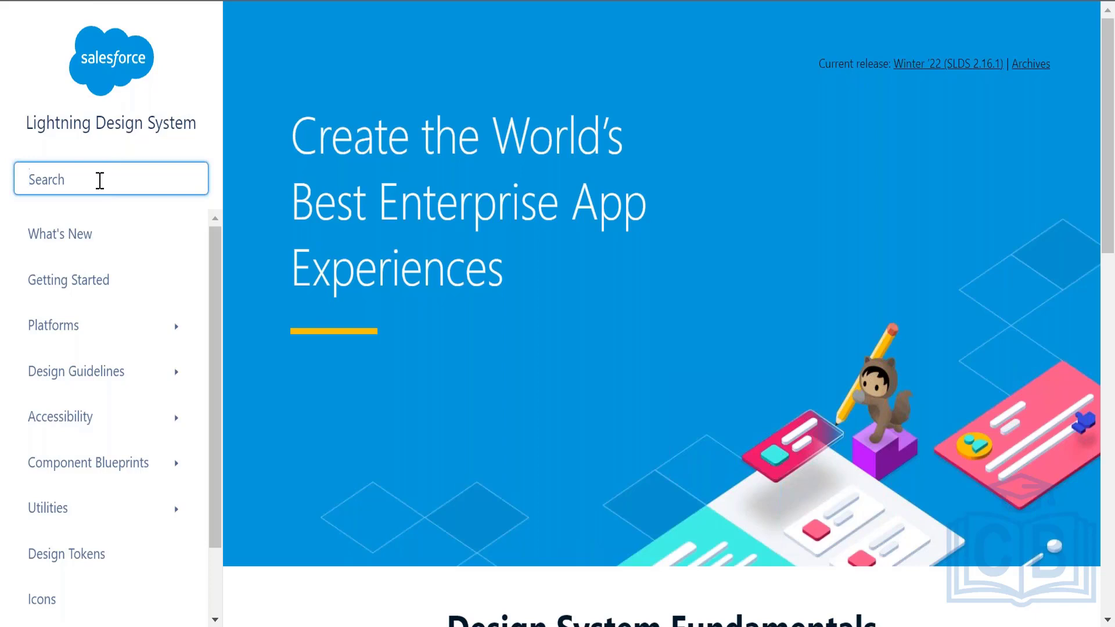
{"action": "type", "text": "paddi"}
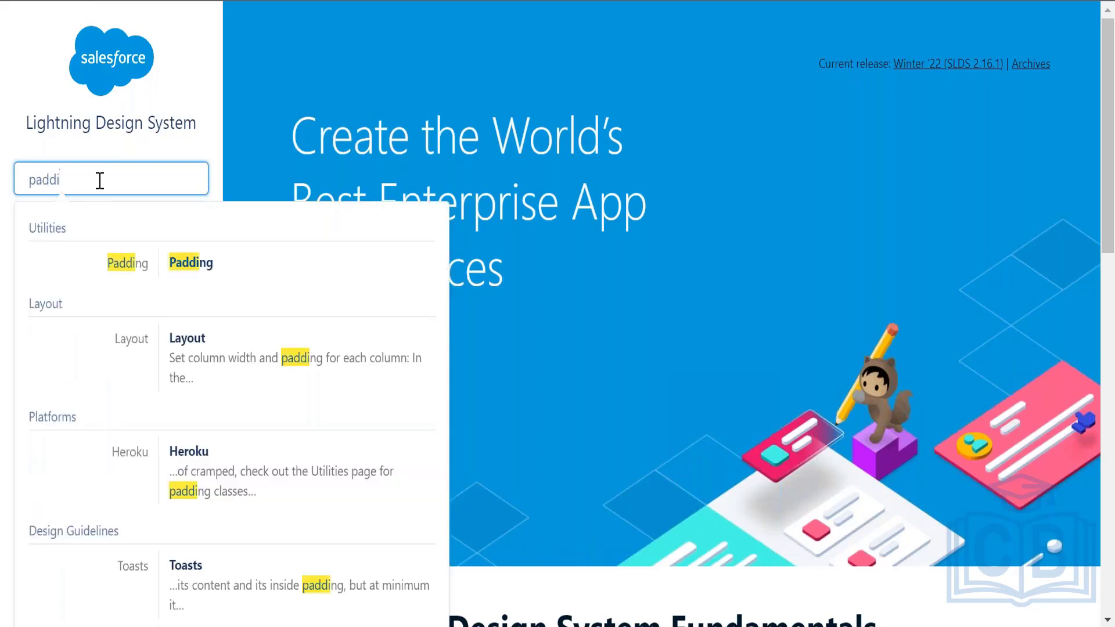
{"action": "left_click", "coordinate": [199, 270]}
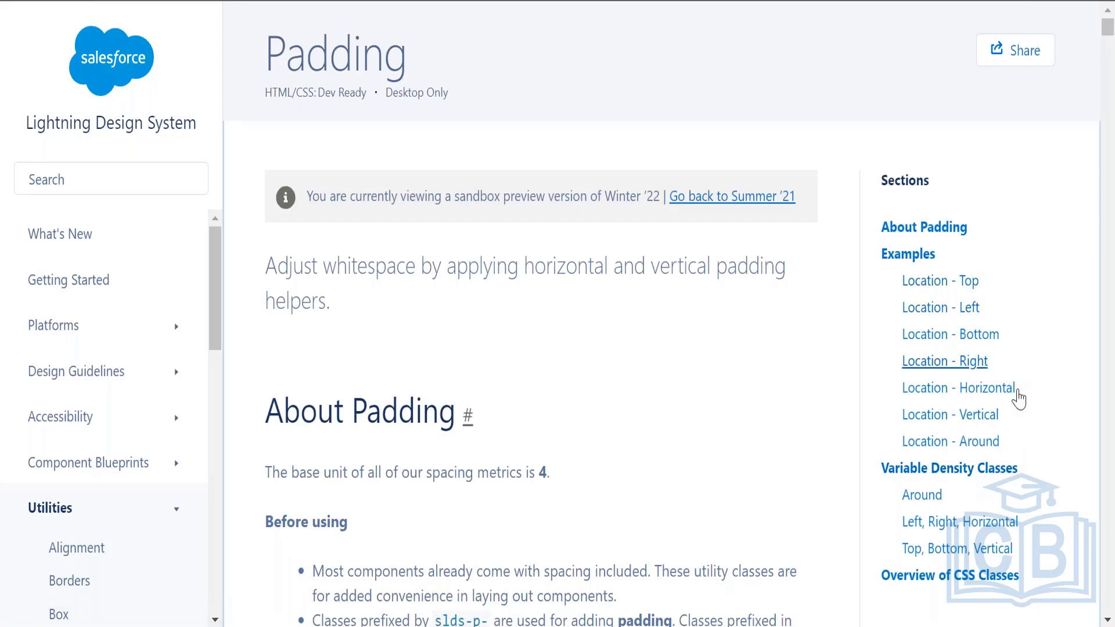
{"action": "left_click", "coordinate": [980, 442]}
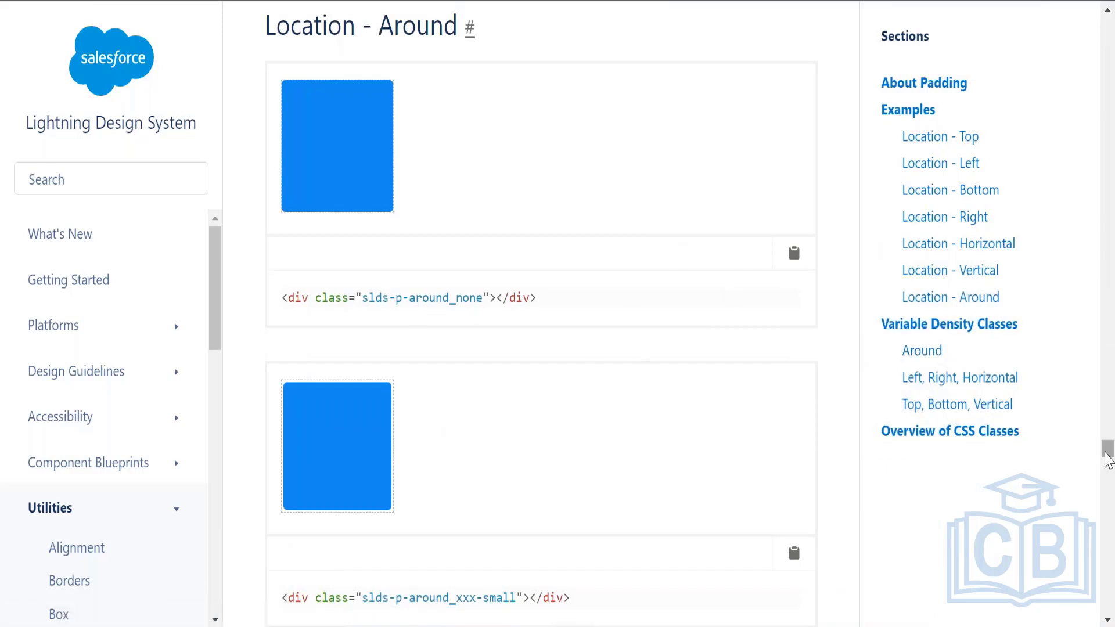
Step: Examine the around padding examples up to medium, highlighting the slds-p-around_x-small class name
{"action": "left_click_drag", "start_coordinate": [1107, 459], "coordinate": [1107, 475]}
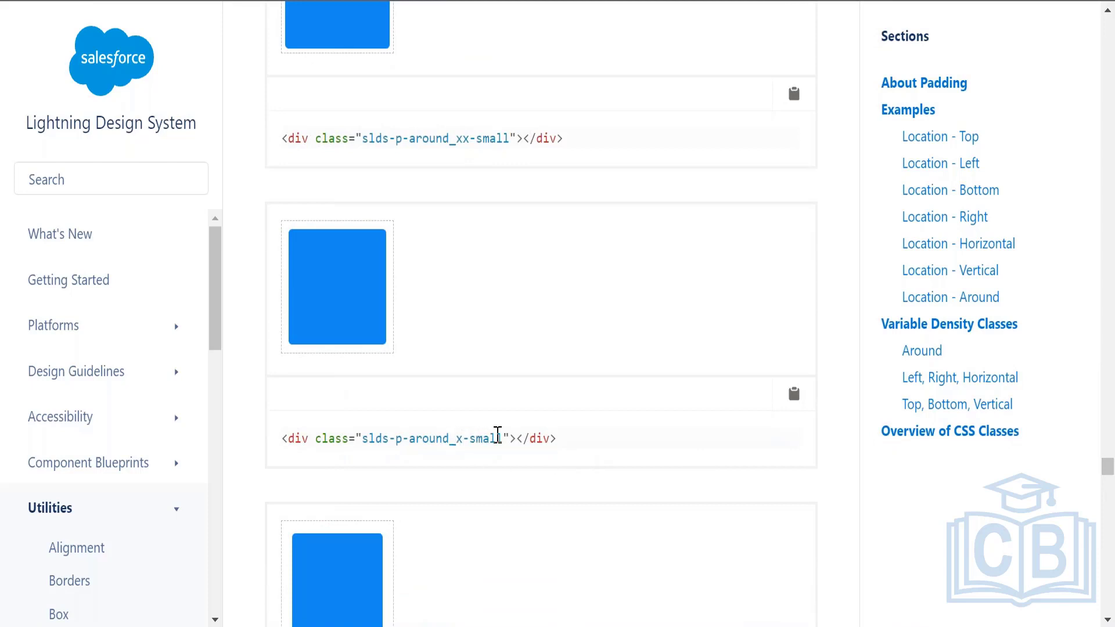
{"action": "left_click_drag", "start_coordinate": [504, 437], "coordinate": [370, 436]}
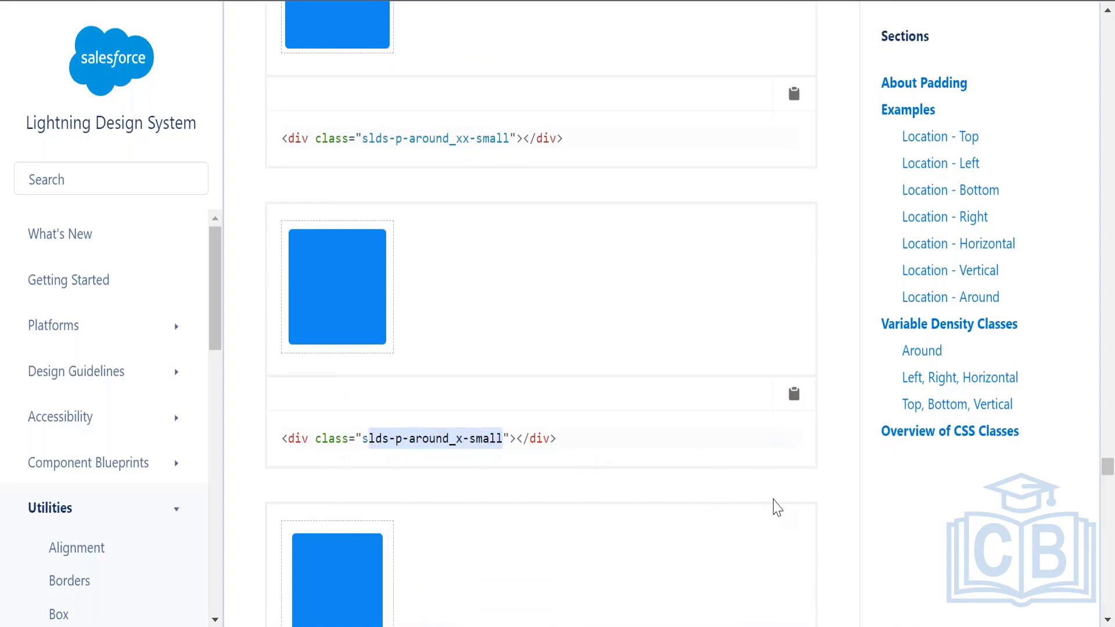
{"action": "left_click_drag", "start_coordinate": [1107, 467], "coordinate": [1109, 486]}
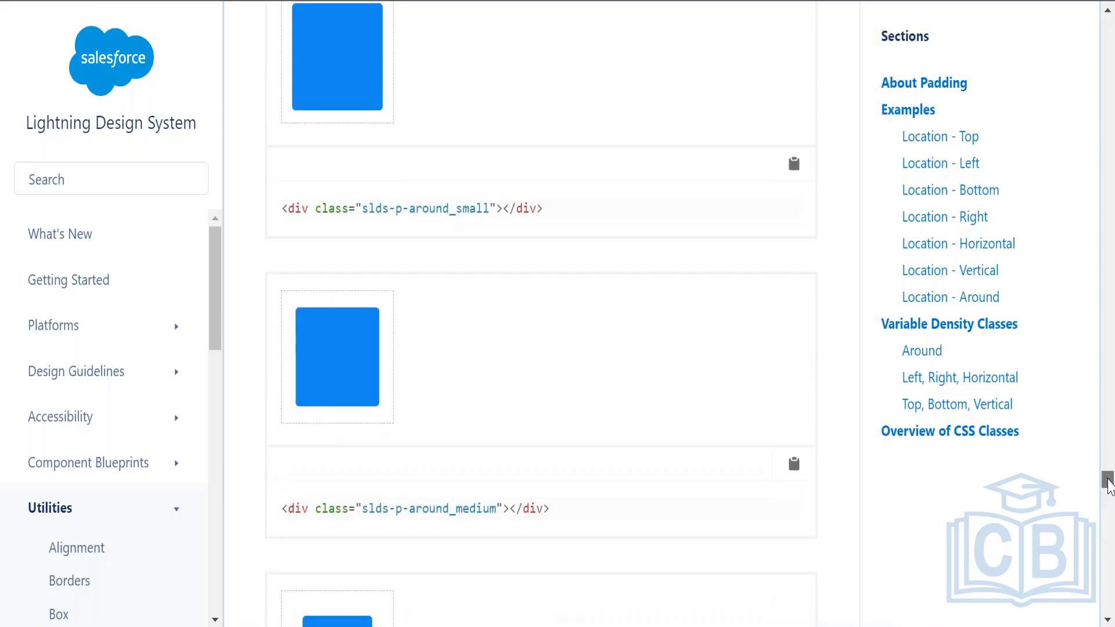
{"action": "left_click_drag", "start_coordinate": [1107, 479], "coordinate": [1107, 480]}
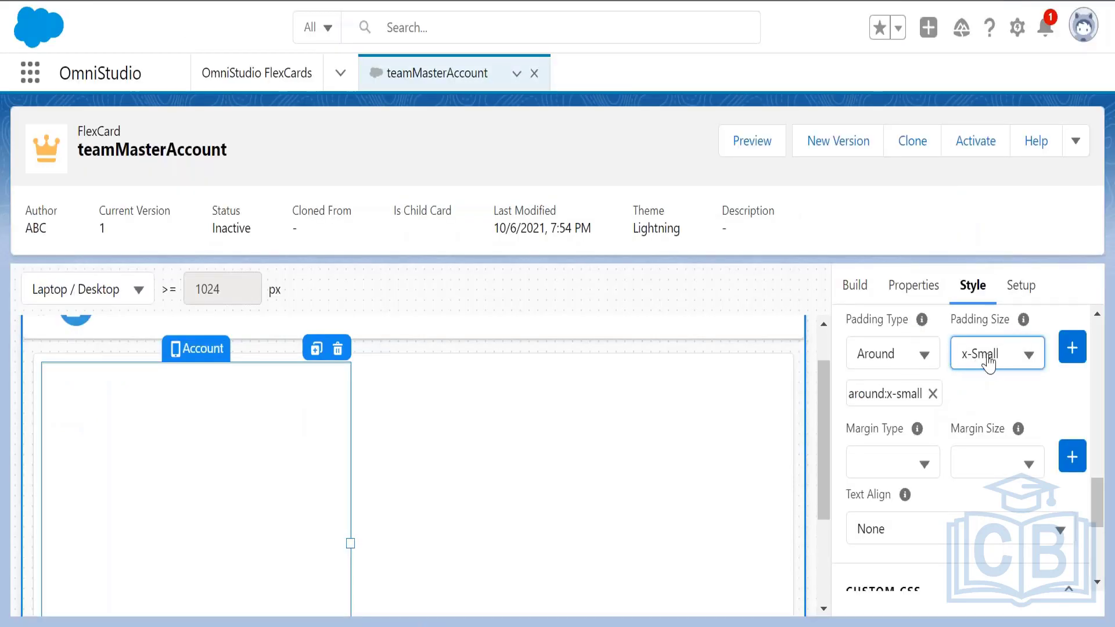
Step: Compare the FlexCard's x-Small padding size with the design system examples and check the card's Lightning theme
{"action": "left_click", "coordinate": [987, 353]}
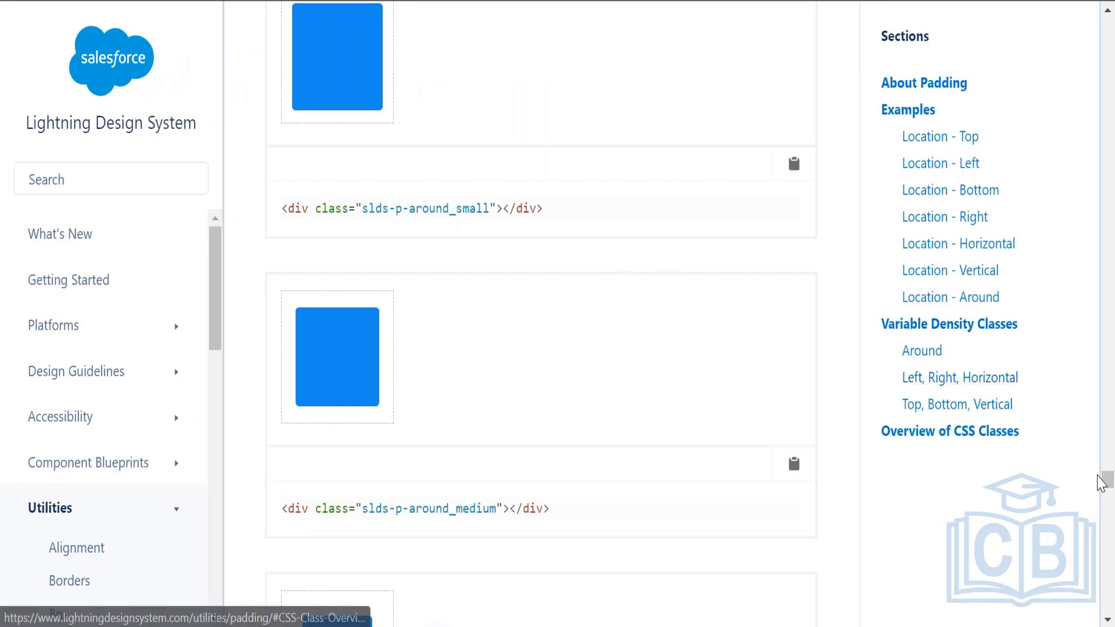
{"action": "mouse_move", "coordinate": [1107, 480]}
{"action": "left_mouse_down"}
{"action": "mouse_move", "coordinate": [1107, 461]}
{"action": "mouse_move", "coordinate": [1107, 515]}
{"action": "mouse_move", "coordinate": [1108, 490]}
{"action": "left_mouse_up"}
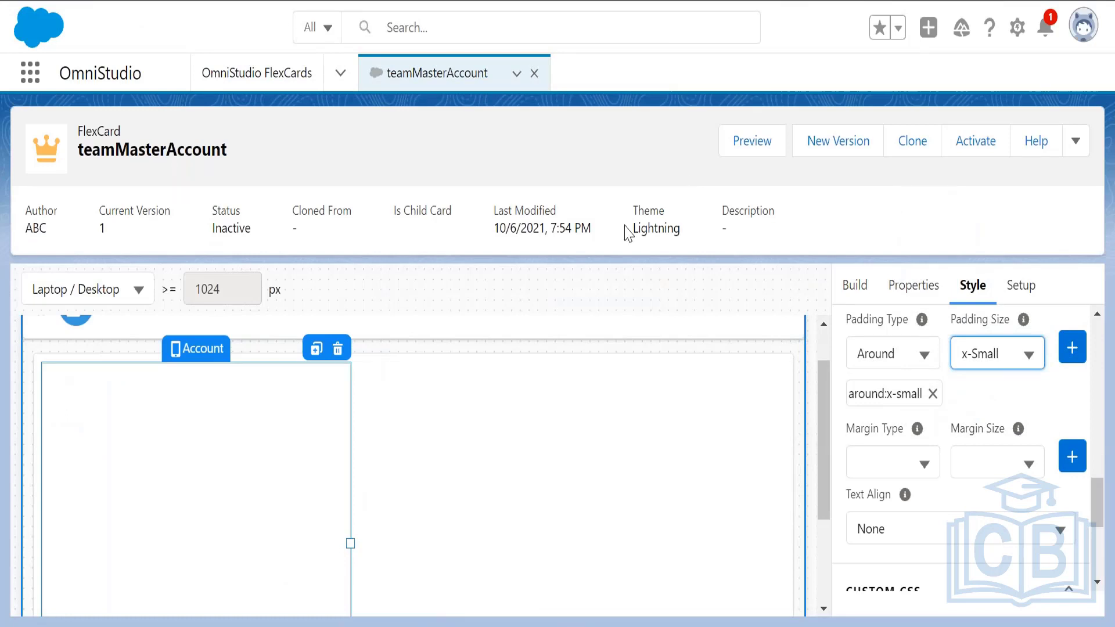
{"action": "left_click_drag", "start_coordinate": [634, 231], "coordinate": [677, 232]}
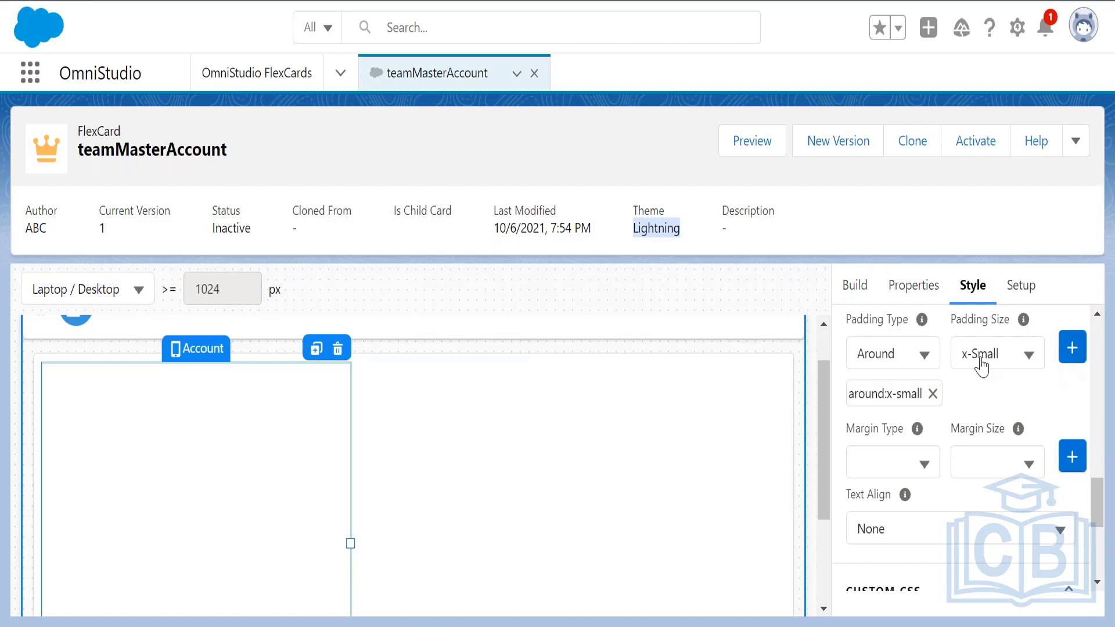
Step: Add the Around x-Small padding to the Account block and check the block on the canvas
{"action": "left_click", "coordinate": [892, 363]}
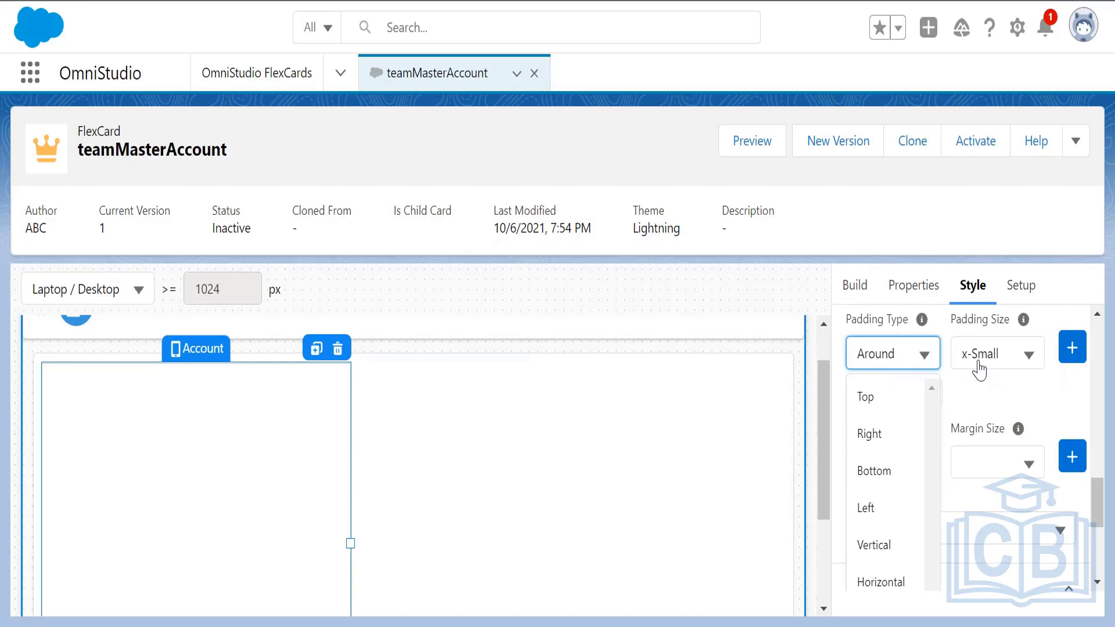
{"action": "left_click", "coordinate": [996, 389]}
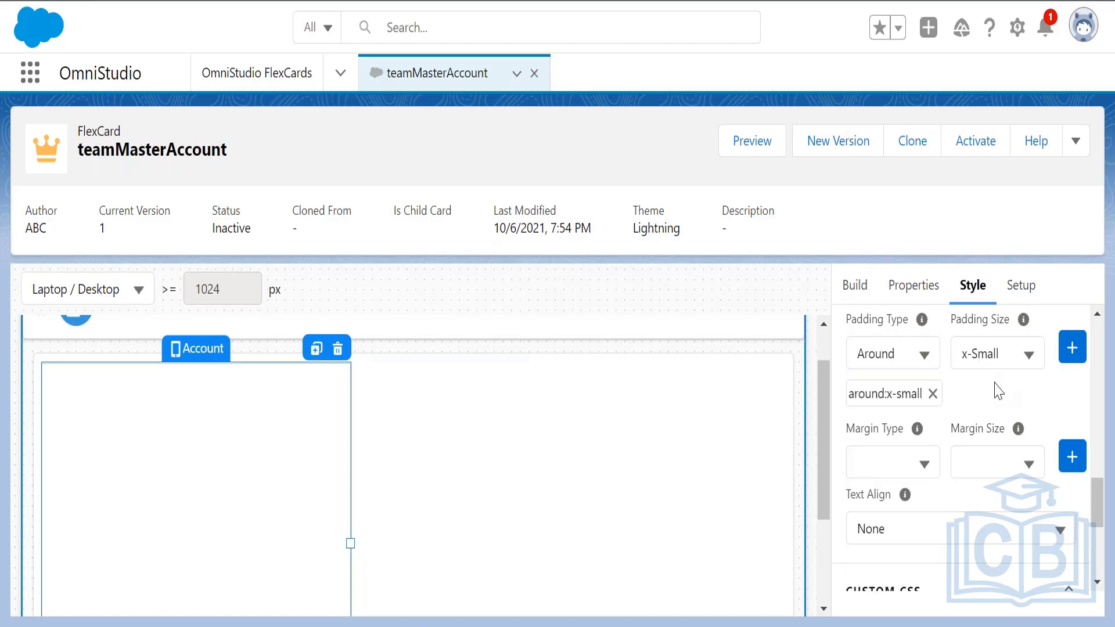
{"action": "left_click", "coordinate": [1072, 348]}
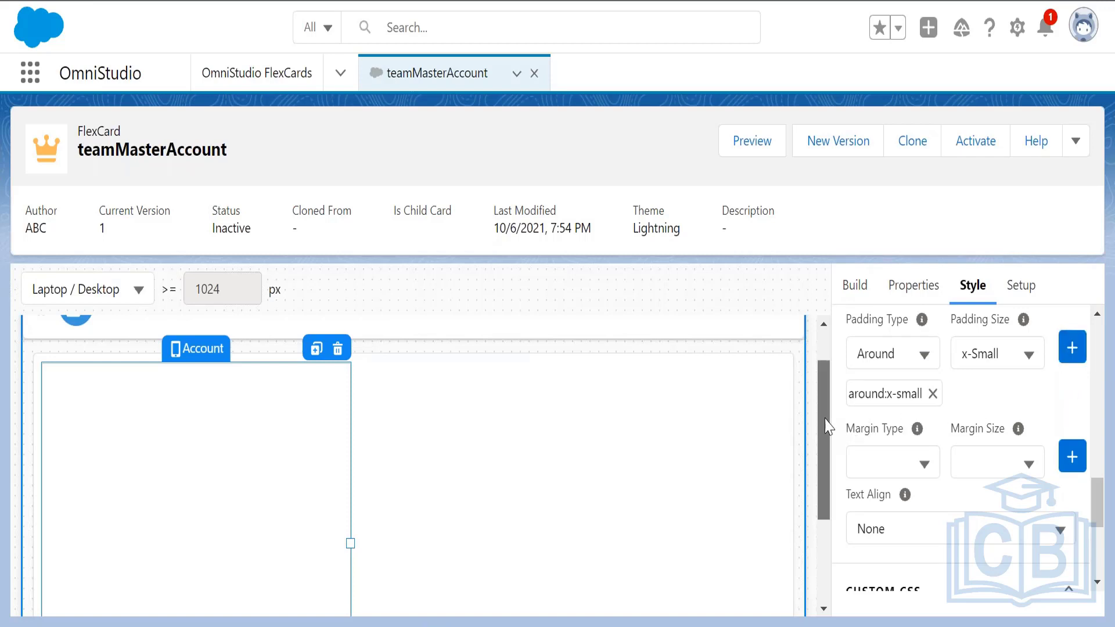
{"action": "mouse_move", "coordinate": [827, 427]}
{"action": "left_mouse_down"}
{"action": "mouse_move", "coordinate": [827, 451]}
{"action": "mouse_move", "coordinate": [823, 436]}
{"action": "left_mouse_up"}
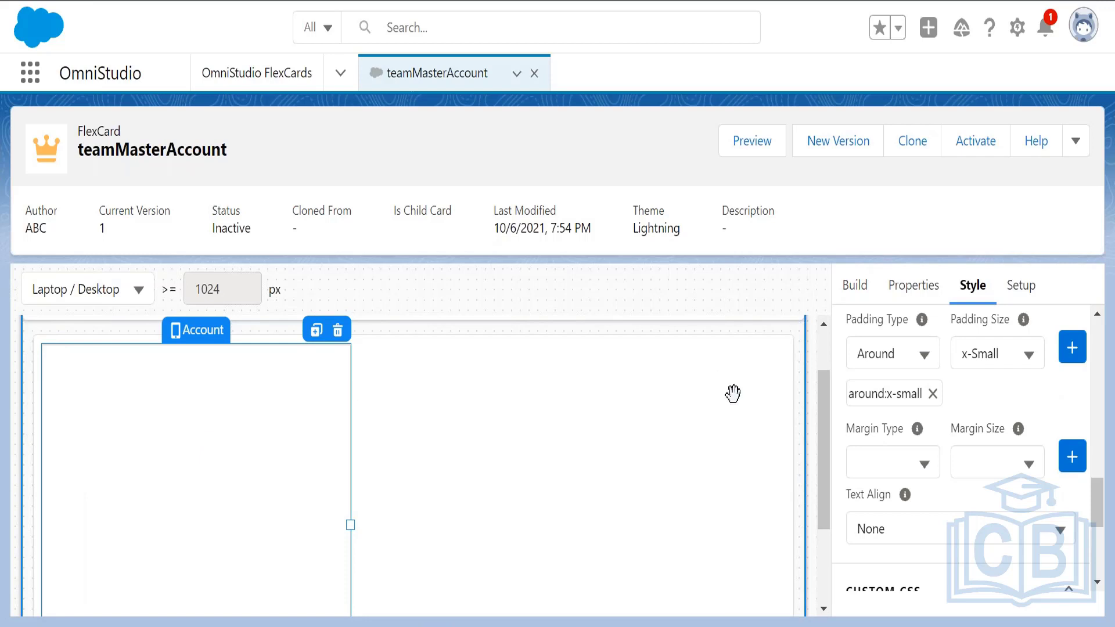
Step: Add a Bottom Medium margin to the Account block and check its lower edge on the canvas
{"action": "left_click_drag", "start_coordinate": [825, 404], "coordinate": [825, 475]}
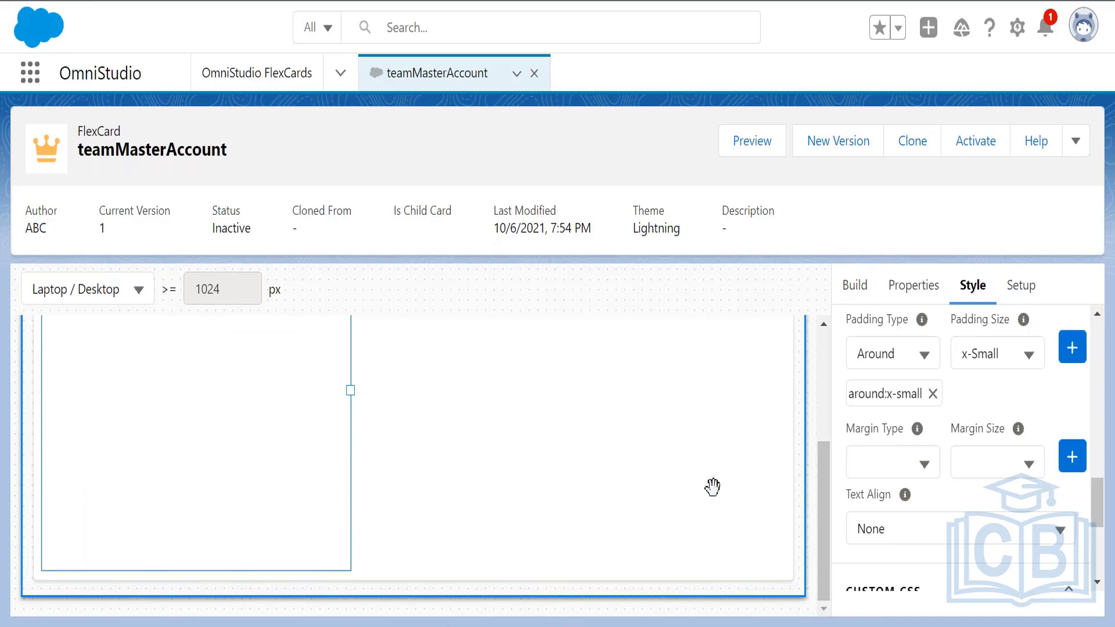
{"action": "left_click_drag", "start_coordinate": [825, 532], "coordinate": [824, 432]}
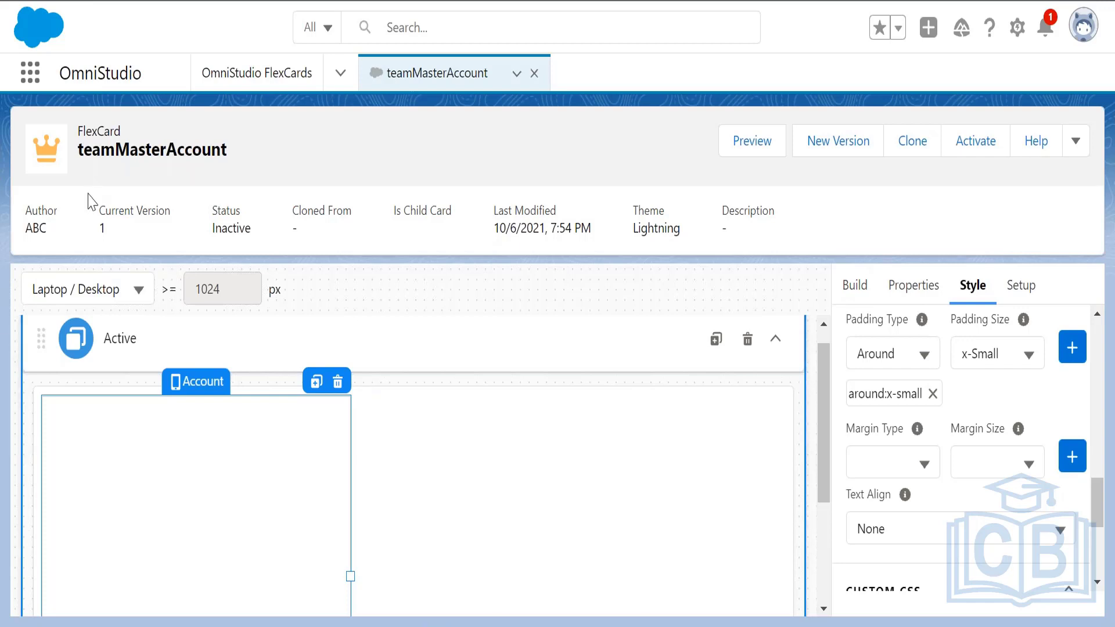
{"action": "left_click", "coordinate": [919, 462]}
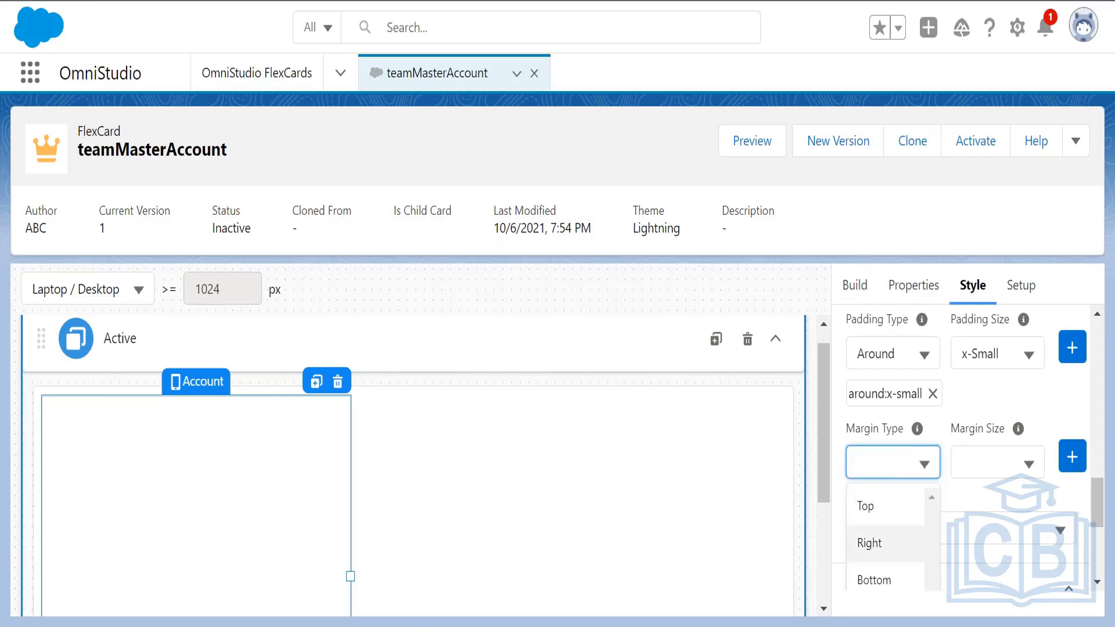
{"action": "left_click", "coordinate": [897, 579]}
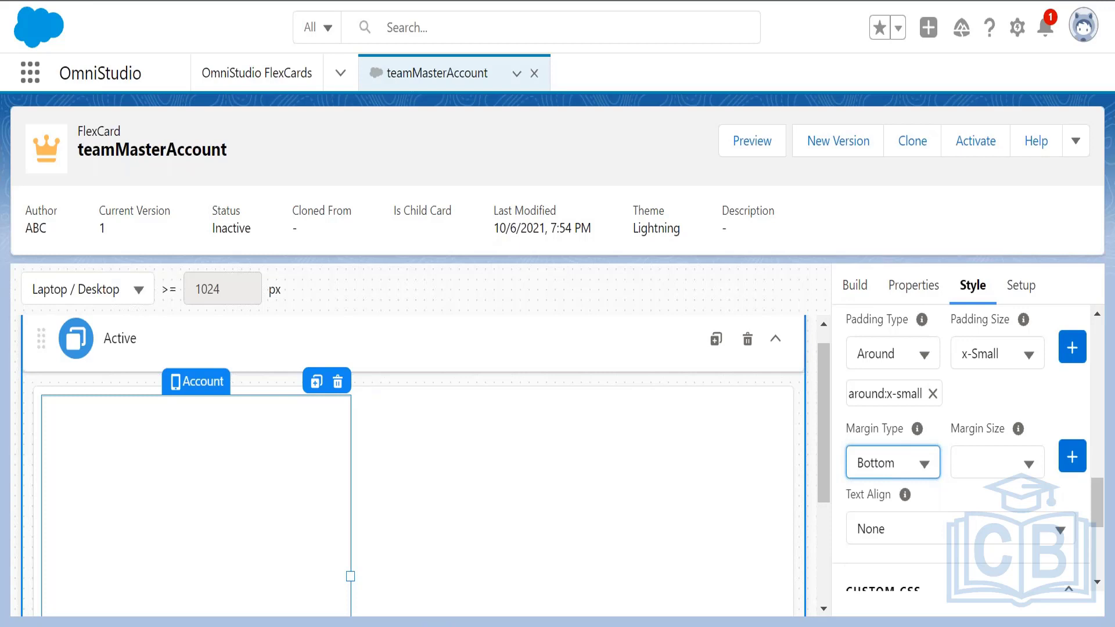
{"action": "left_click", "coordinate": [988, 472]}
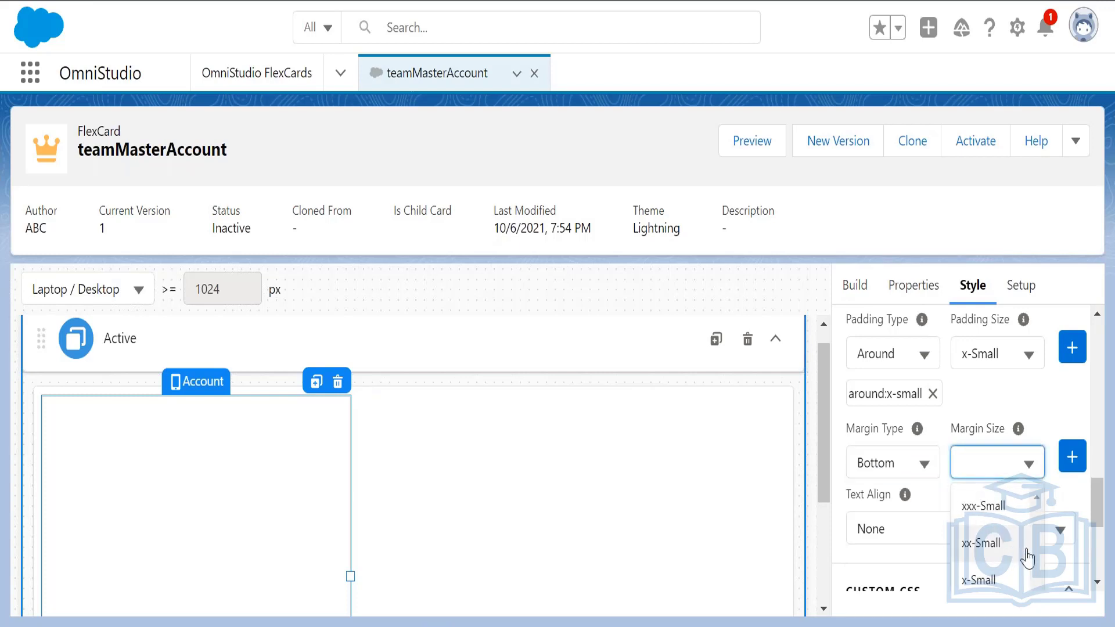
{"action": "left_click_drag", "start_coordinate": [1095, 510], "coordinate": [1099, 522]}
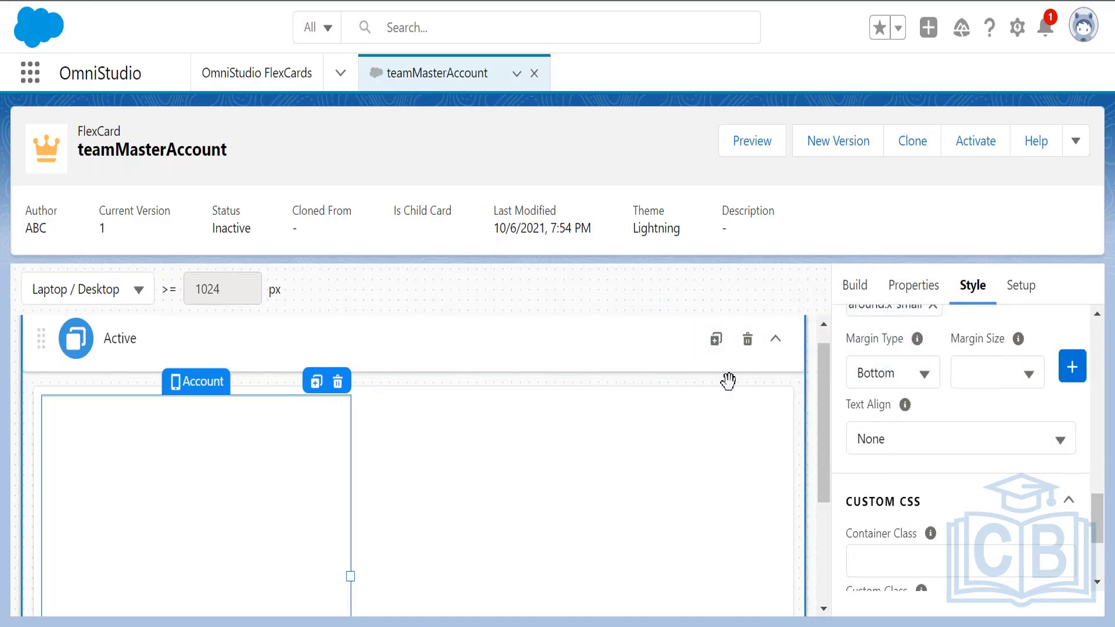
{"action": "left_click", "coordinate": [1001, 378]}
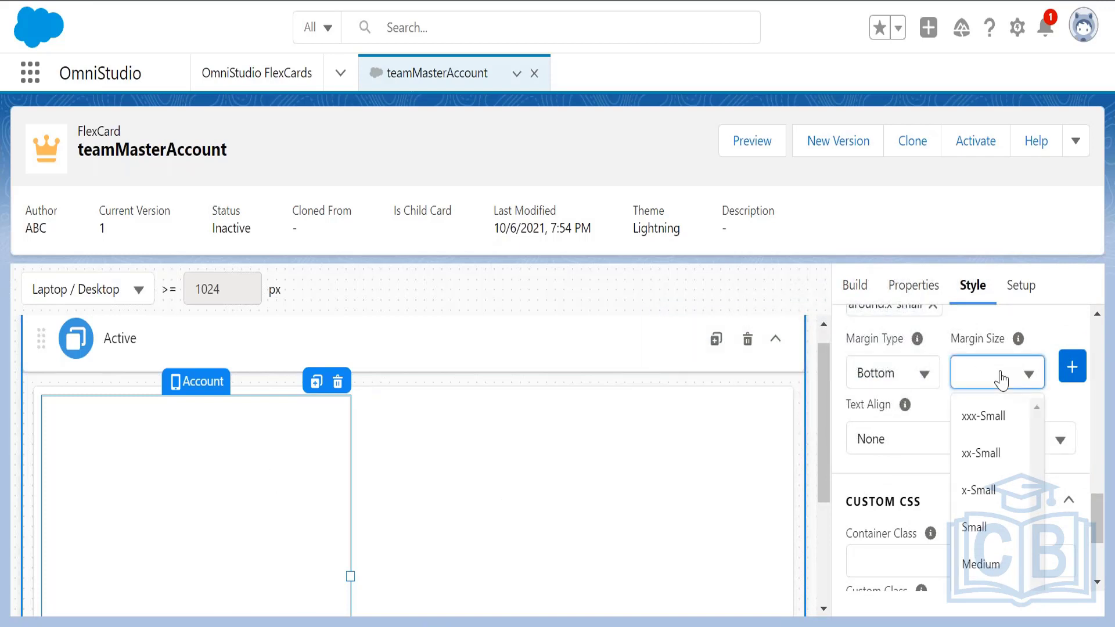
{"action": "left_click", "coordinate": [989, 565]}
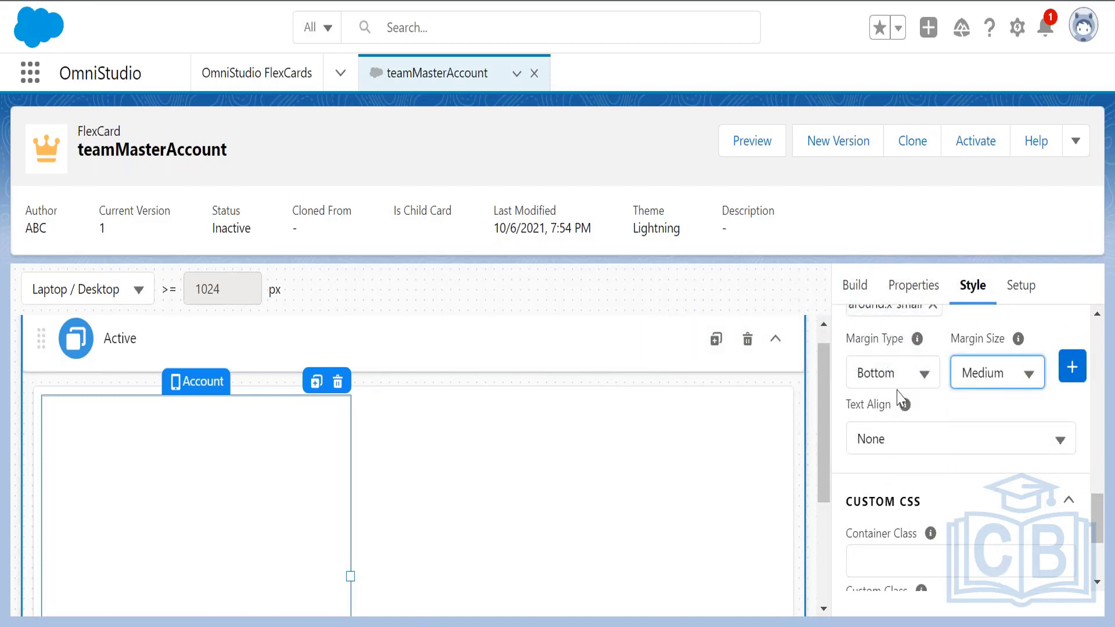
{"action": "left_click", "coordinate": [1072, 367]}
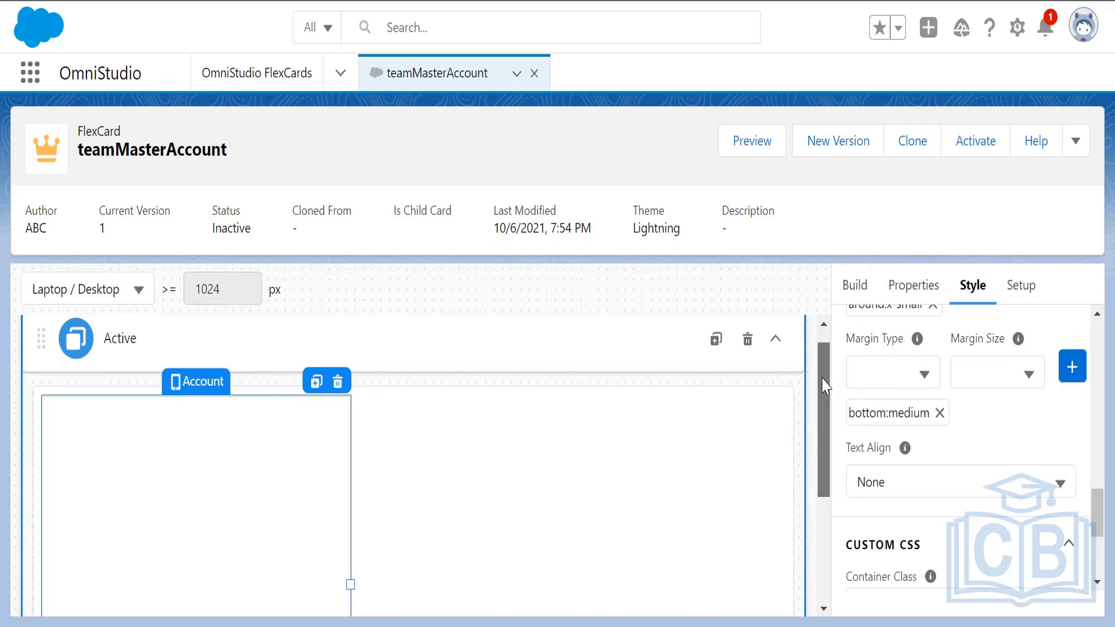
{"action": "left_click_drag", "start_coordinate": [825, 378], "coordinate": [830, 508]}
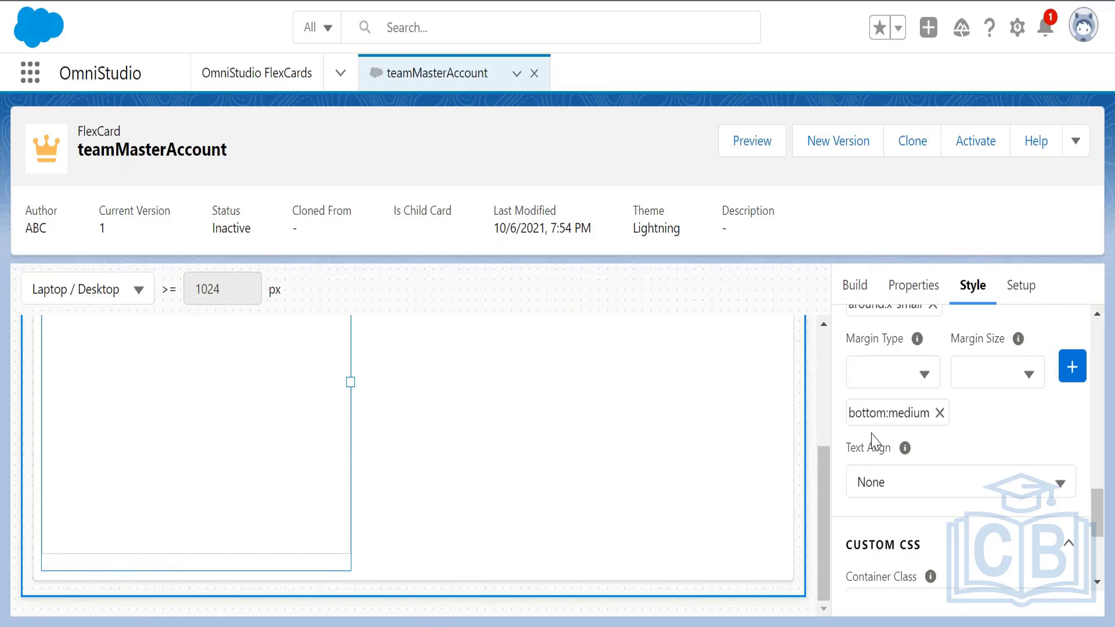
{"action": "left_click_drag", "start_coordinate": [821, 470], "coordinate": [819, 389]}
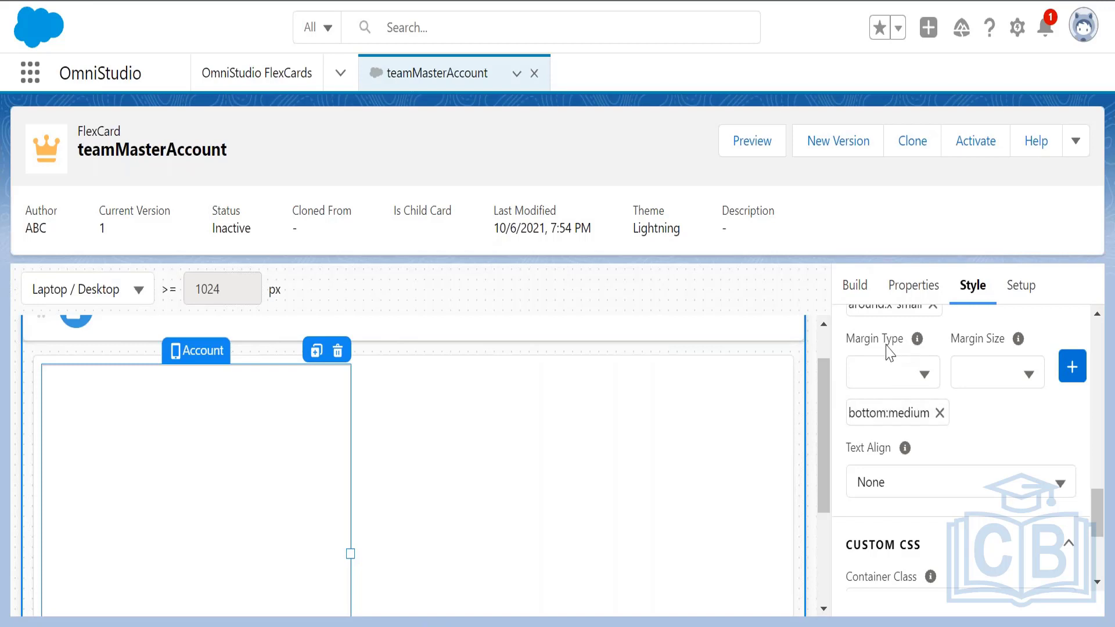
Step: Add a Horizontal x-Large margin to the Account block and check its sides and lower edge on the canvas
{"action": "mouse_move", "coordinate": [1096, 515]}
{"action": "left_mouse_down"}
{"action": "mouse_move", "coordinate": [1102, 504]}
{"action": "mouse_move", "coordinate": [1102, 513]}
{"action": "left_mouse_up"}
{"action": "left_click", "coordinate": [920, 425]}
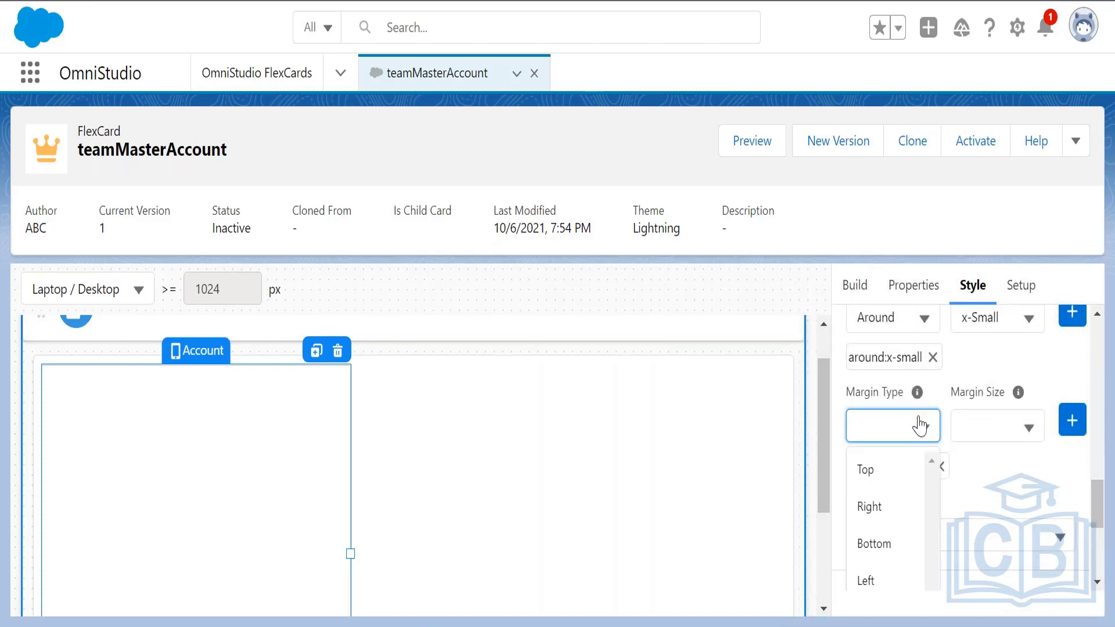
{"action": "scroll", "coordinate": [920, 425], "scroll_direction": "down", "scroll_amount": 2}
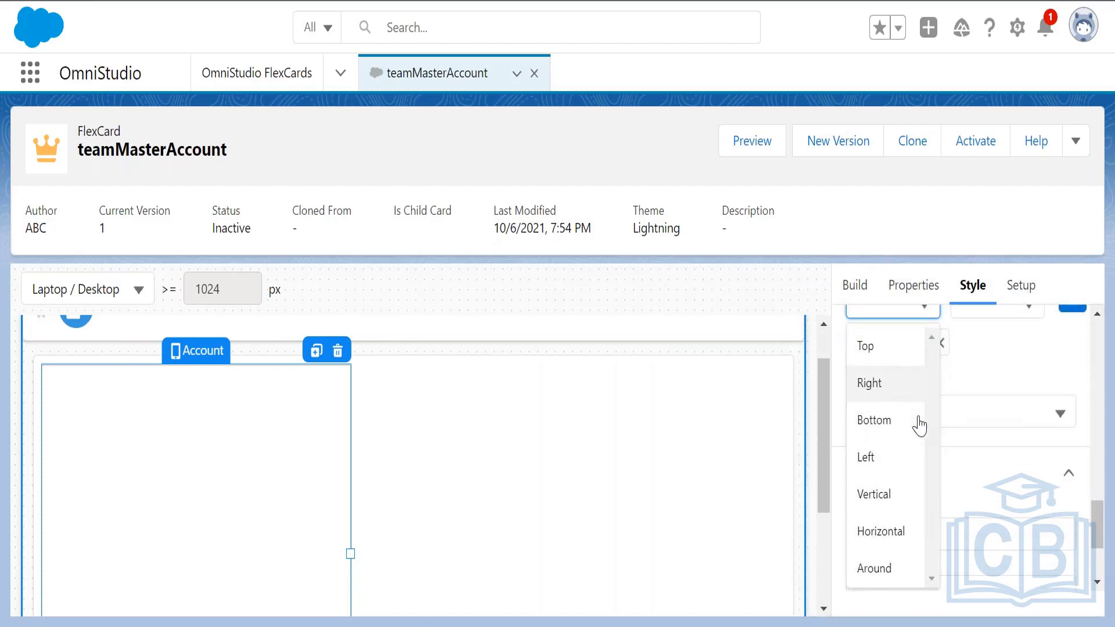
{"action": "left_click", "coordinate": [900, 533]}
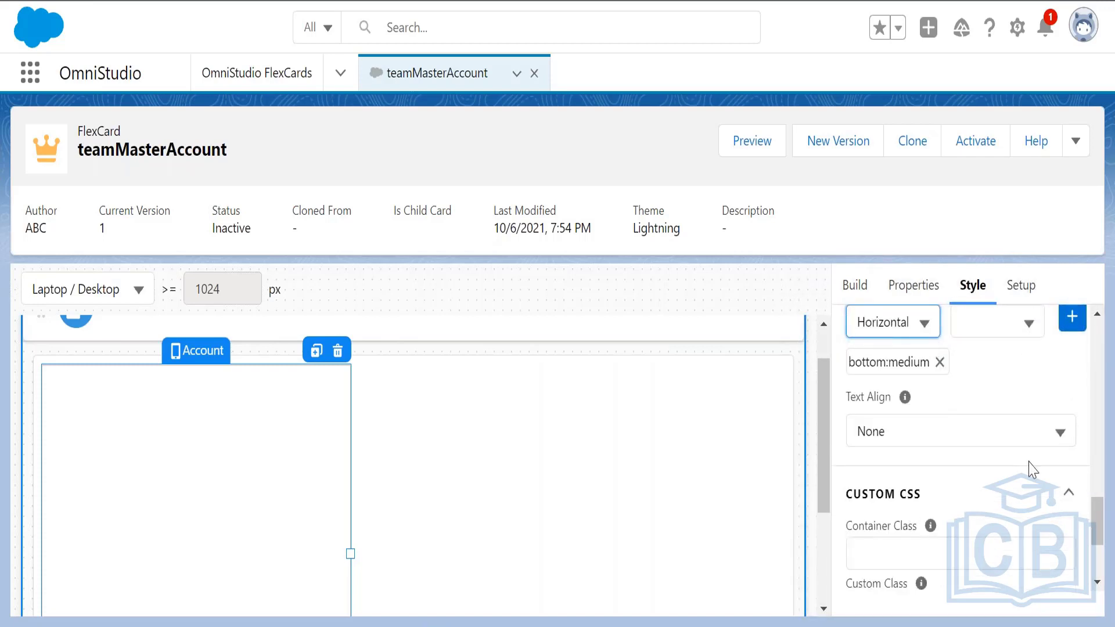
{"action": "left_click_drag", "start_coordinate": [1098, 522], "coordinate": [1099, 507]}
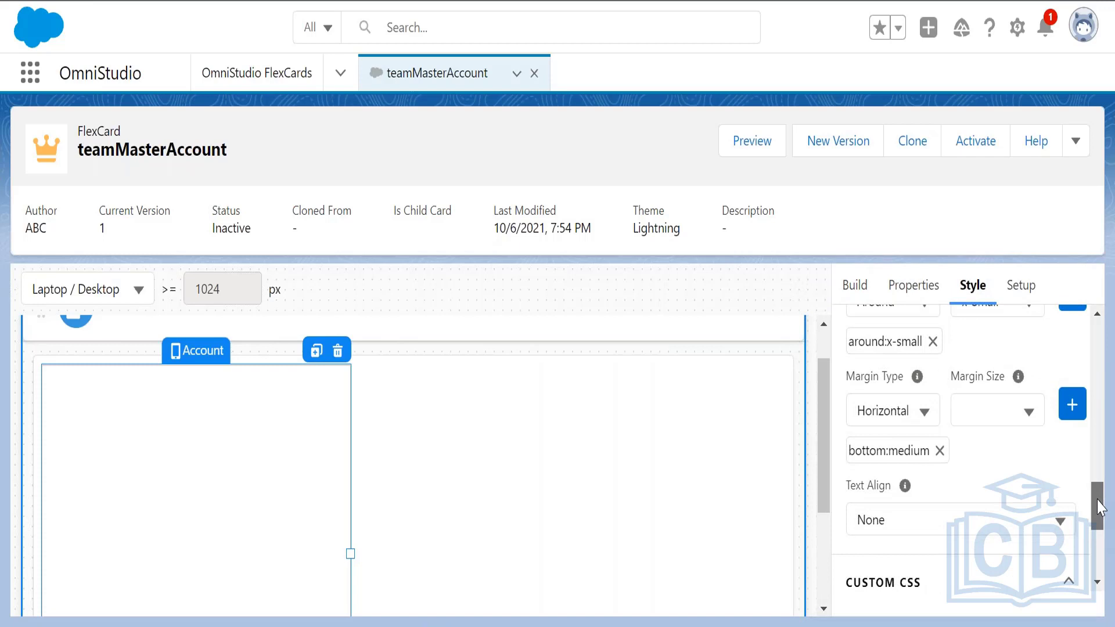
{"action": "left_click", "coordinate": [1025, 415]}
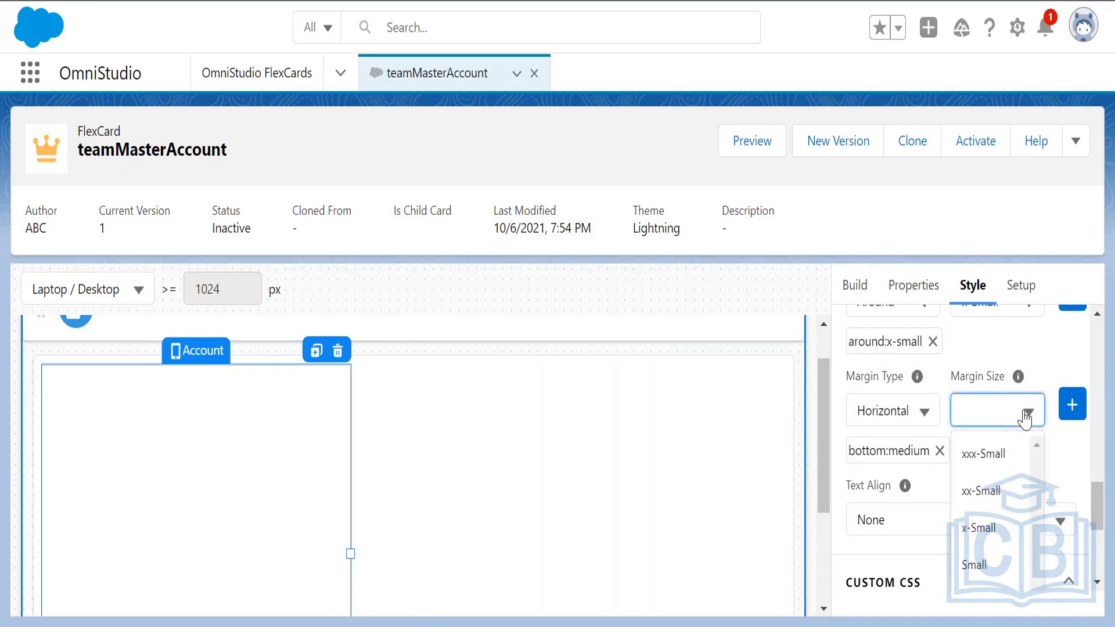
{"action": "scroll", "coordinate": [1025, 416], "scroll_direction": "down", "scroll_amount": 4}
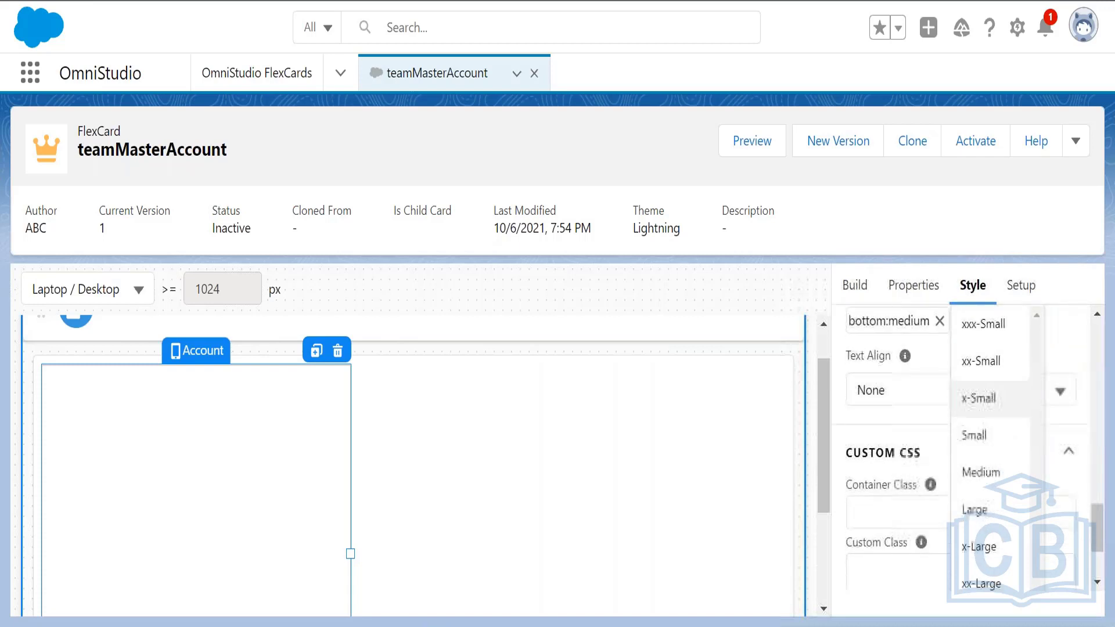
{"action": "left_click", "coordinate": [981, 469]}
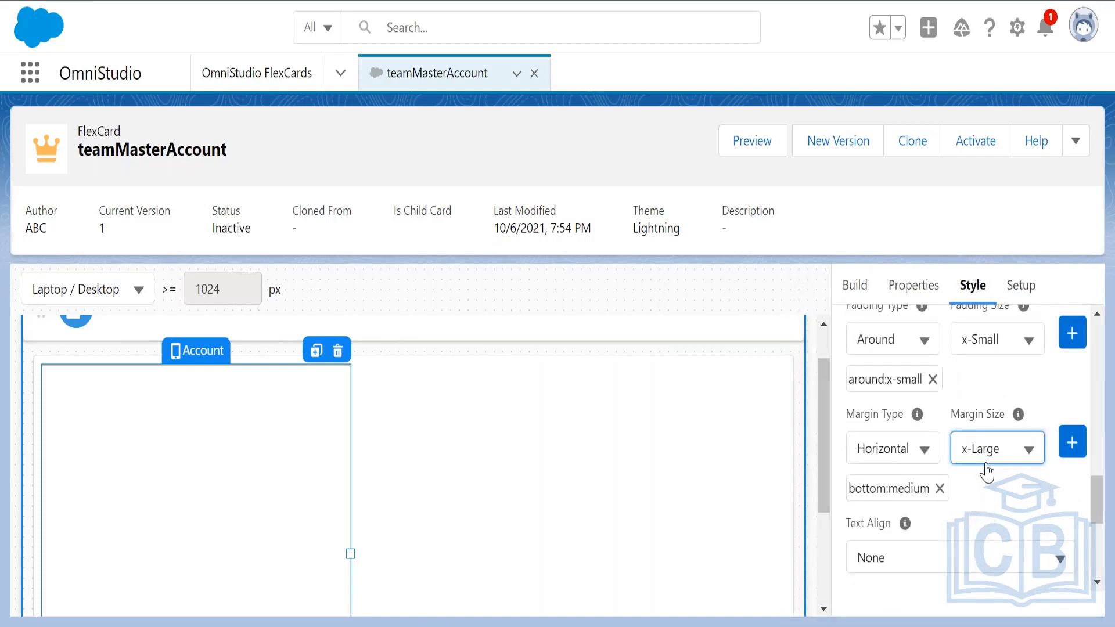
{"action": "left_click", "coordinate": [1071, 444]}
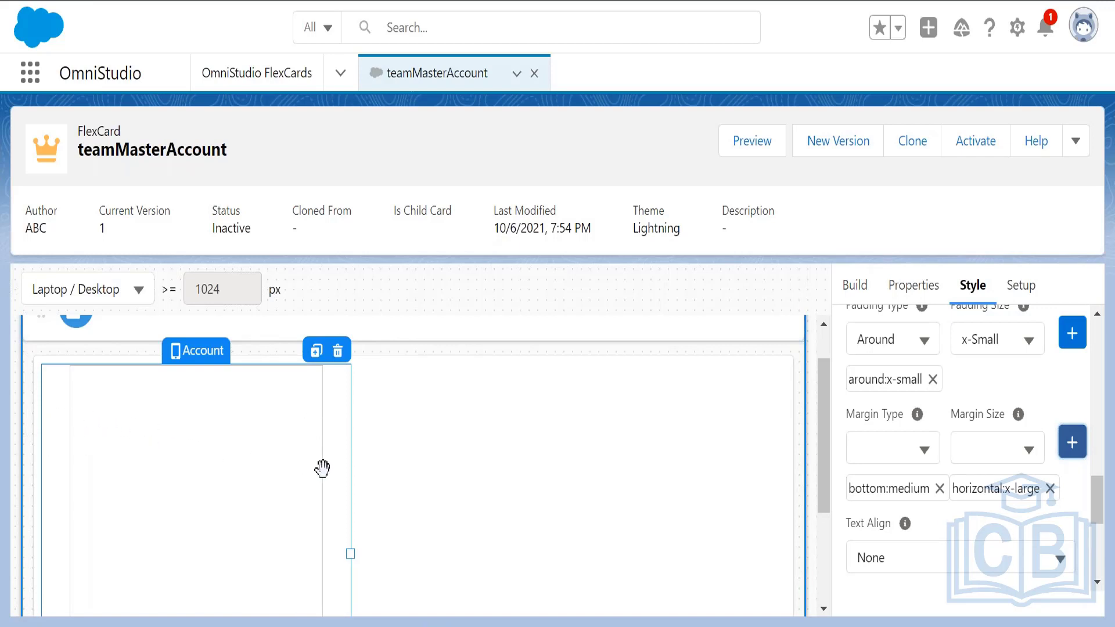
{"action": "left_click_drag", "start_coordinate": [825, 414], "coordinate": [833, 509]}
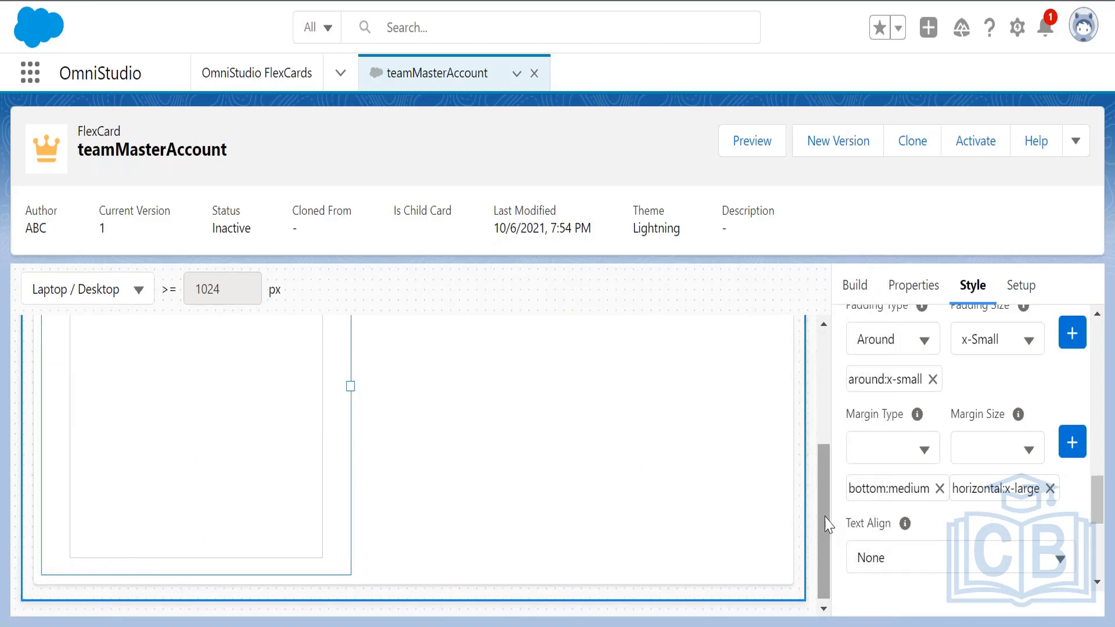
{"action": "left_click_drag", "start_coordinate": [829, 524], "coordinate": [827, 460]}
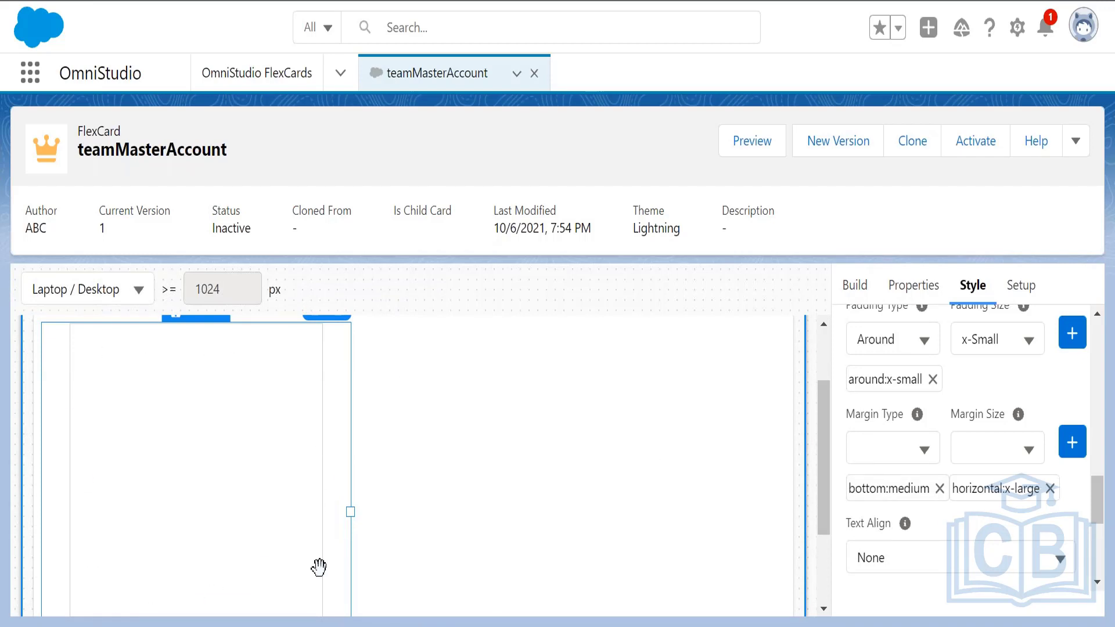
{"action": "mouse_move", "coordinate": [819, 445]}
{"action": "left_mouse_down"}
{"action": "mouse_move", "coordinate": [825, 500]}
{"action": "mouse_move", "coordinate": [816, 448]}
{"action": "left_mouse_up"}
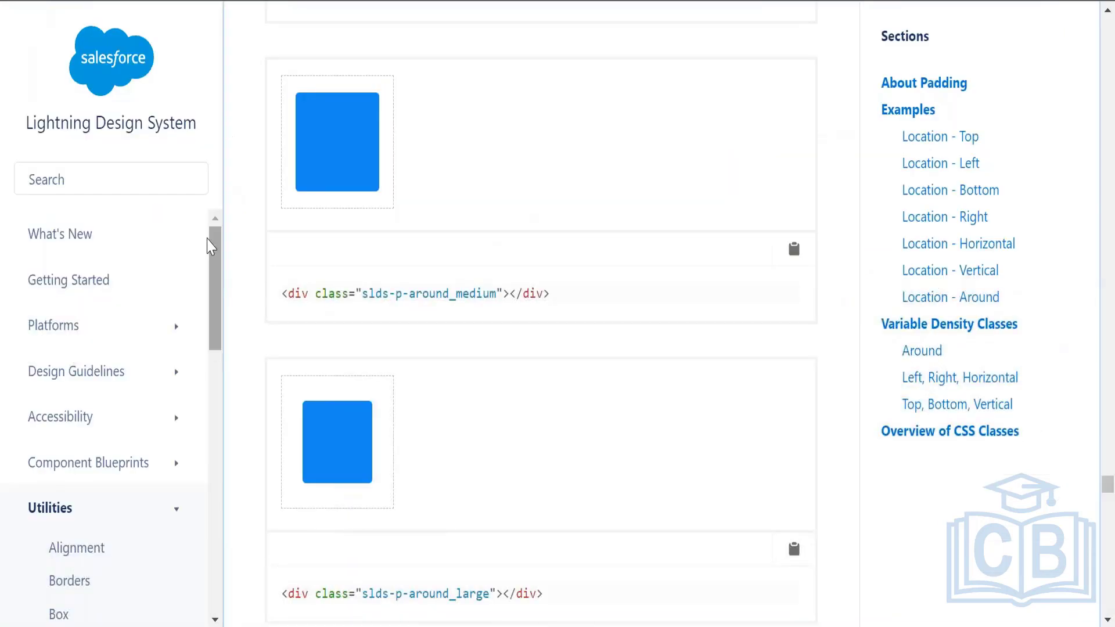
Step: Switch to the browser's search results, search the web for "box shadow css" and open the W3Schools CSS Box Shadow page
{"action": "left_click", "coordinate": [172, 184]}
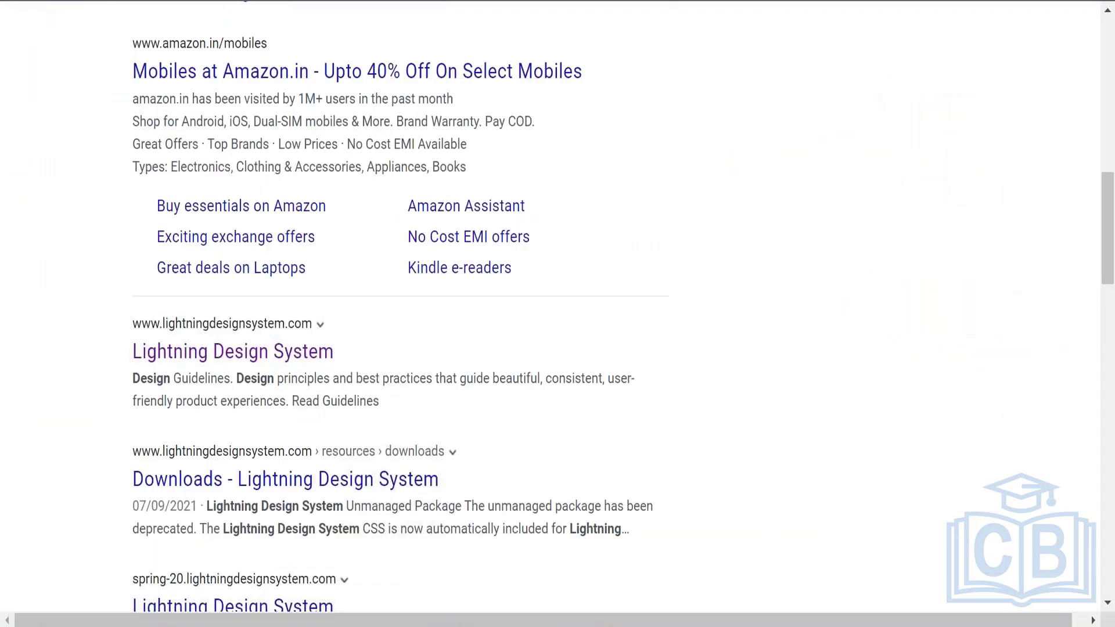
{"action": "key", "text": "ctrl+l"}
{"action": "type", "text": "bo"}
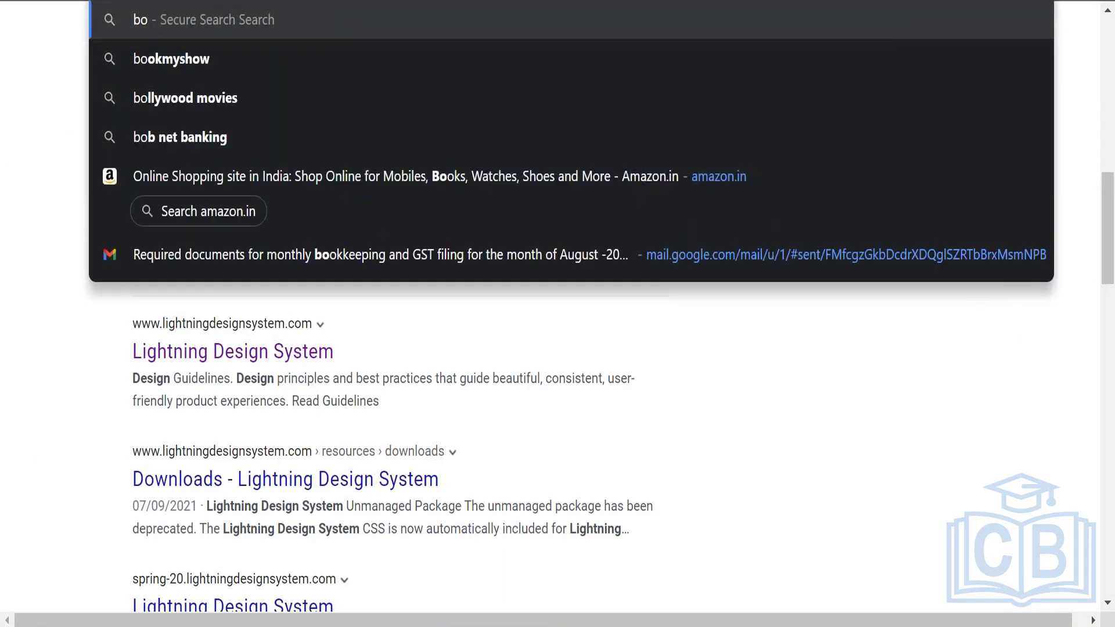
{"action": "type", "text": "x s"}
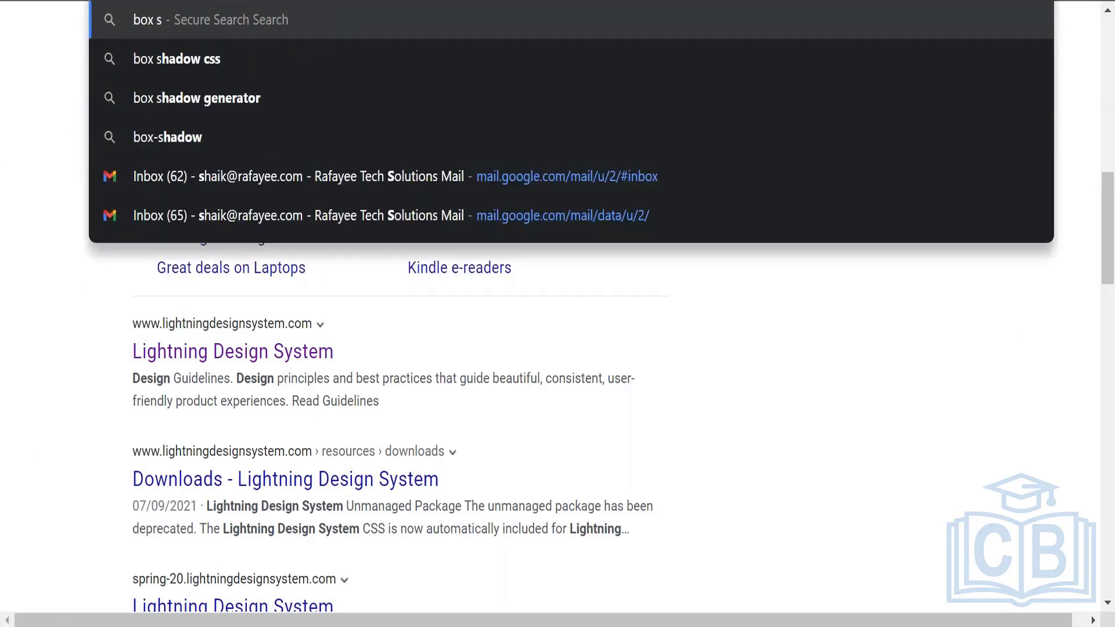
{"action": "type", "text": "hadow"}
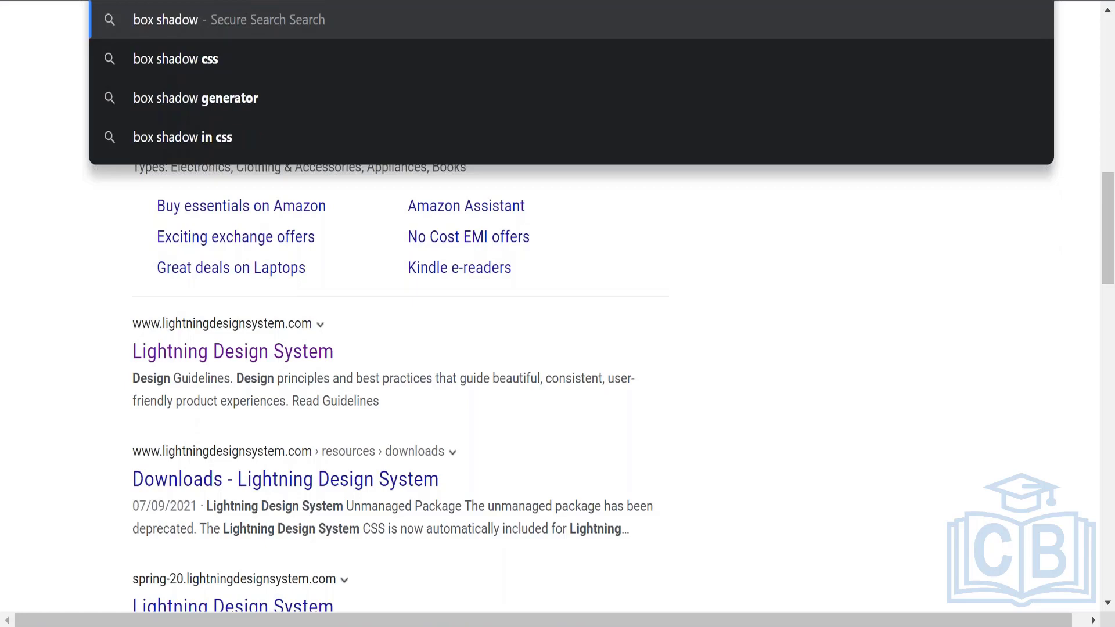
{"action": "type", "text": " css"}
{"action": "key", "text": "Return"}
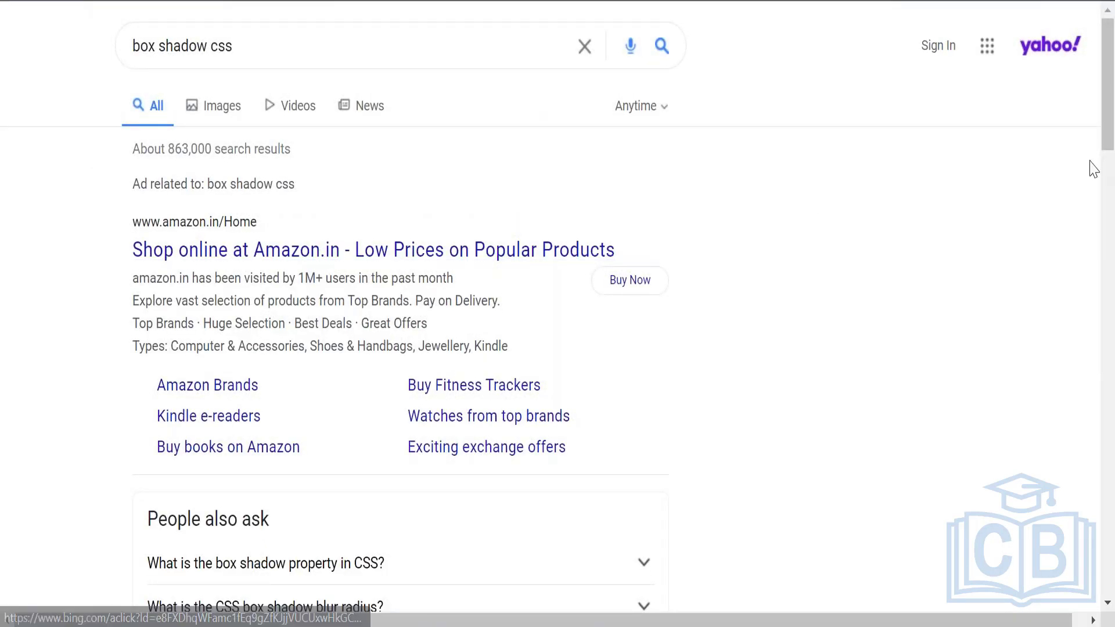
{"action": "left_click_drag", "start_coordinate": [1107, 110], "coordinate": [1106, 260]}
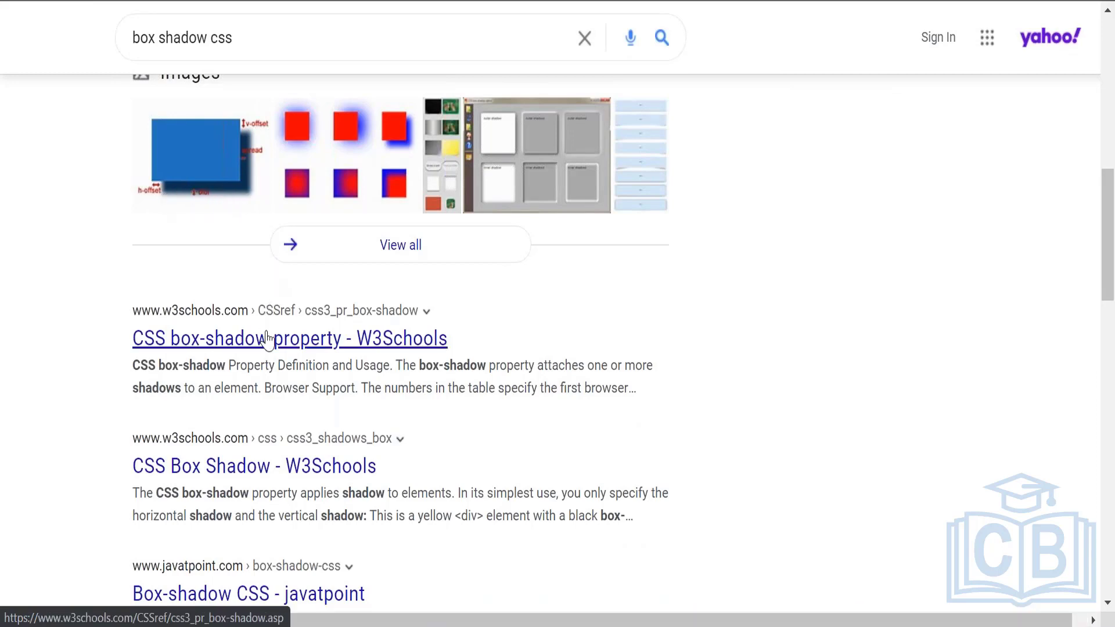
{"action": "left_click", "coordinate": [249, 468]}
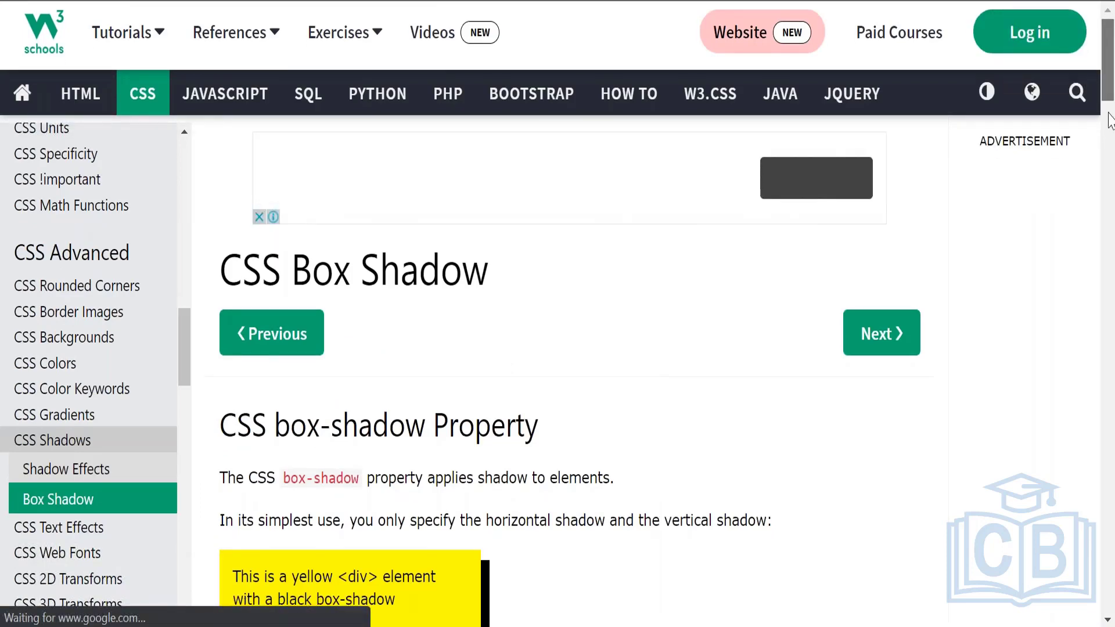
Step: Examine the first two box-shadow examples, highlighting the declarations box-shadow: 10px 10px and box-shadow: 10px 10px grey
{"action": "left_click_drag", "start_coordinate": [1110, 75], "coordinate": [1109, 138]}
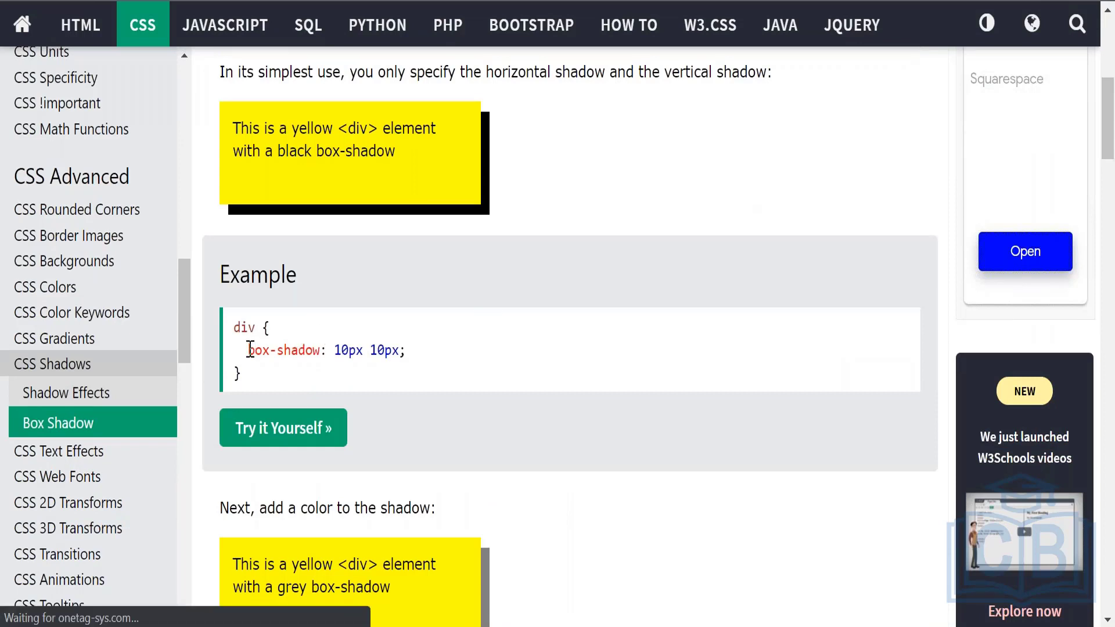
{"action": "left_click_drag", "start_coordinate": [250, 349], "coordinate": [408, 349]}
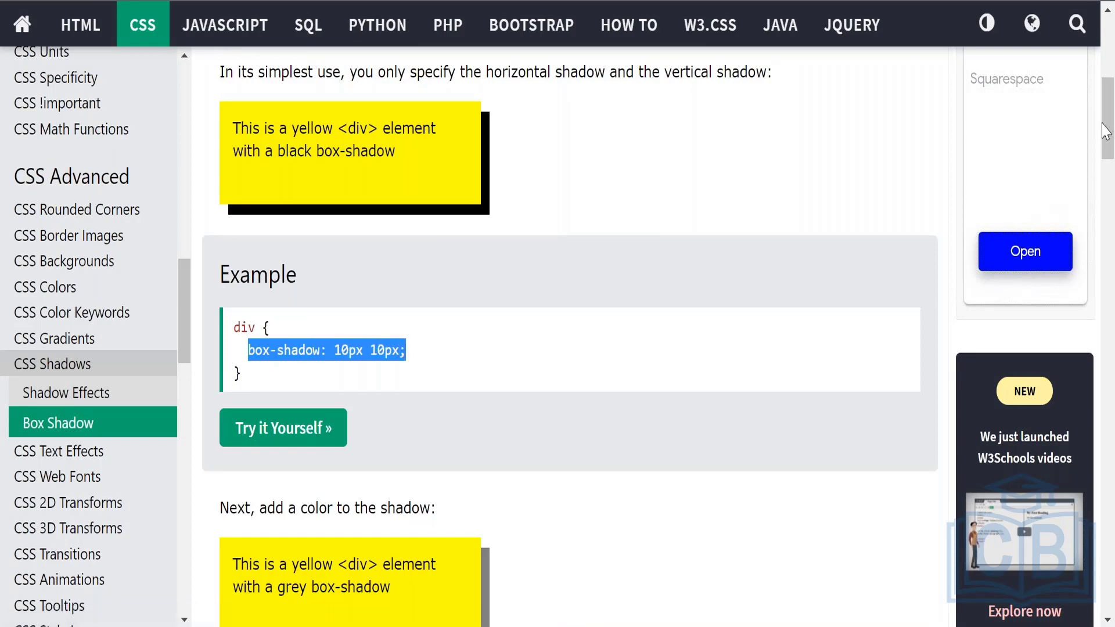
{"action": "left_click_drag", "start_coordinate": [1105, 131], "coordinate": [1104, 164]}
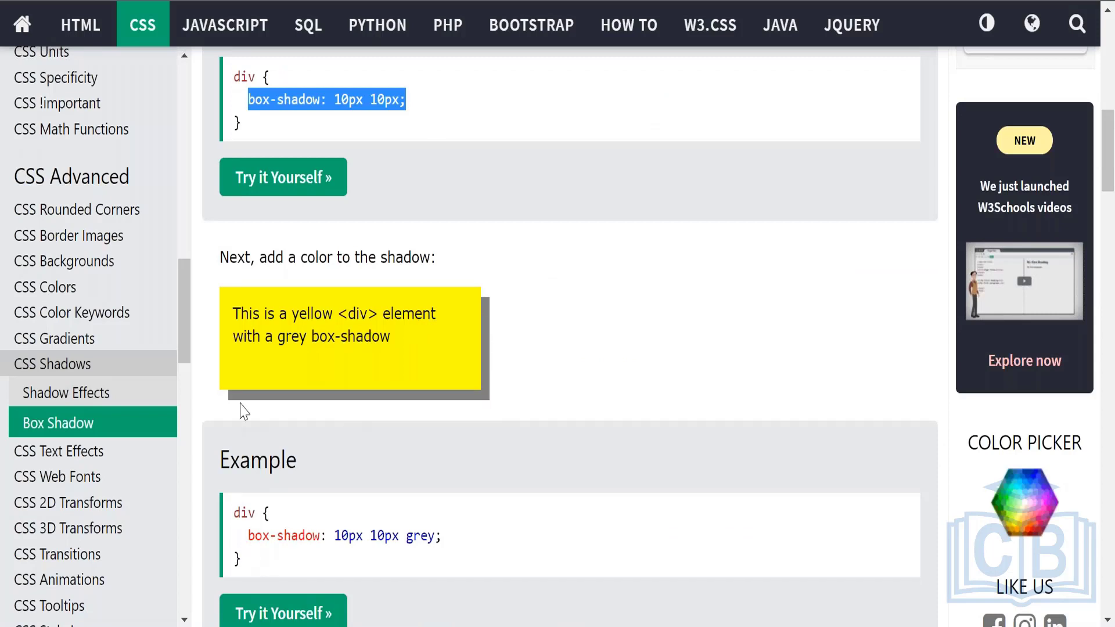
{"action": "left_click_drag", "start_coordinate": [248, 534], "coordinate": [447, 552]}
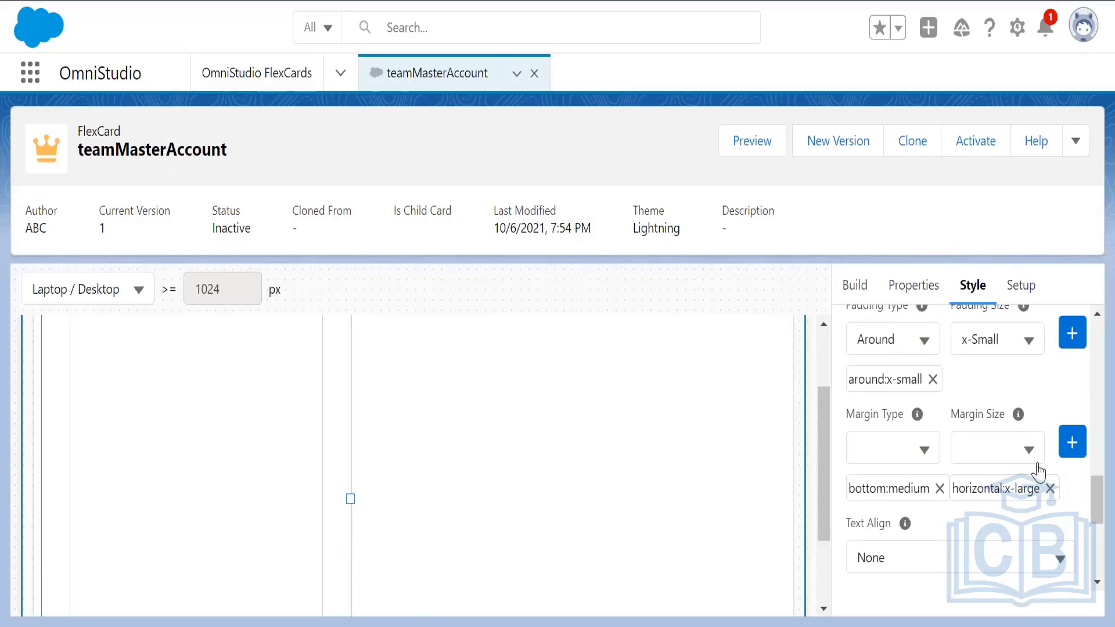
Step: Return to the teamMasterAccount FlexCard and collapse the Appearance section of the Account block's style settings
{"action": "scroll", "coordinate": [1099, 490], "scroll_direction": "up", "scroll_amount": 1}
{"action": "scroll", "coordinate": [1099, 490], "scroll_direction": "up", "scroll_amount": 6}
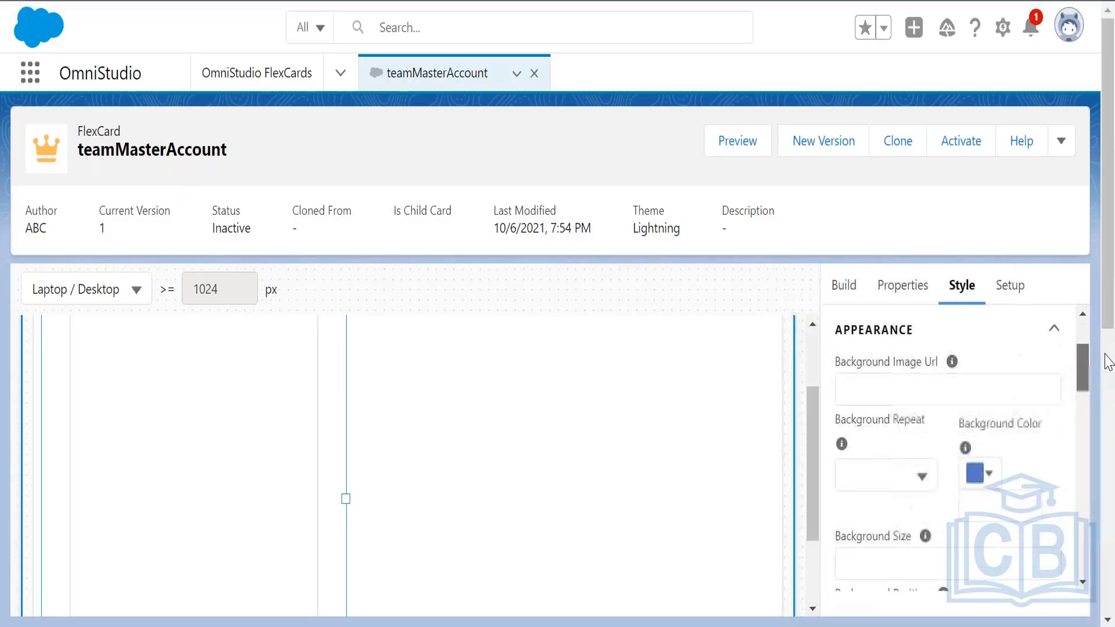
{"action": "left_click", "coordinate": [1054, 360]}
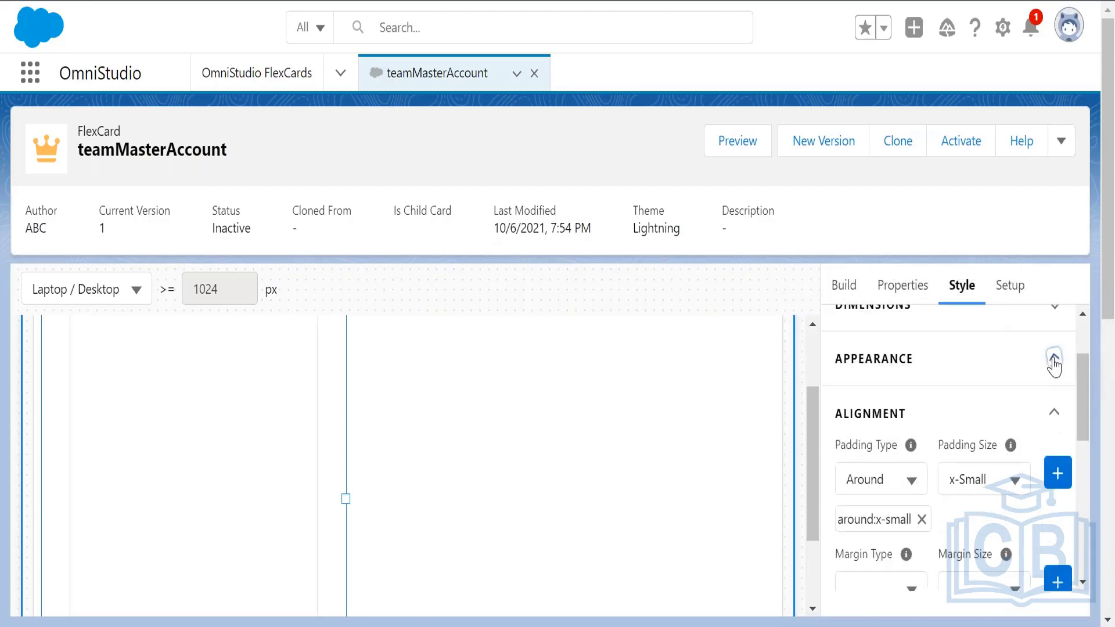
Step: Collapse the Alignment section and examine the Container Class, Custom Class and Inline CSS Styles fields of the Account block's Custom CSS
{"action": "left_click", "coordinate": [1052, 414]}
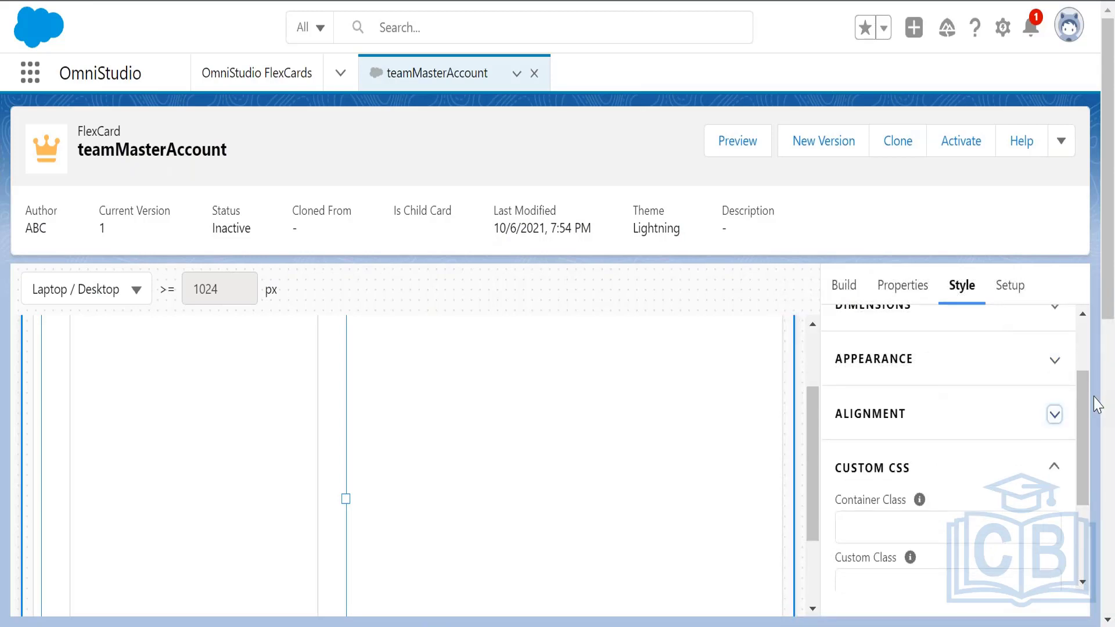
{"action": "left_click_drag", "start_coordinate": [1080, 410], "coordinate": [1078, 373]}
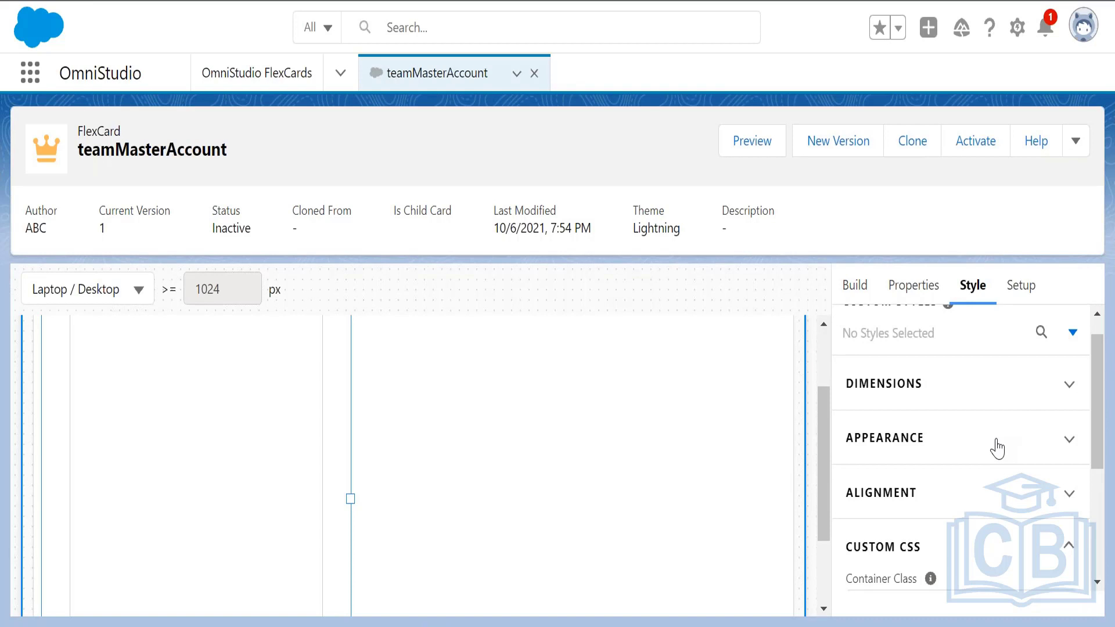
{"action": "left_click_drag", "start_coordinate": [1097, 406], "coordinate": [1098, 427]}
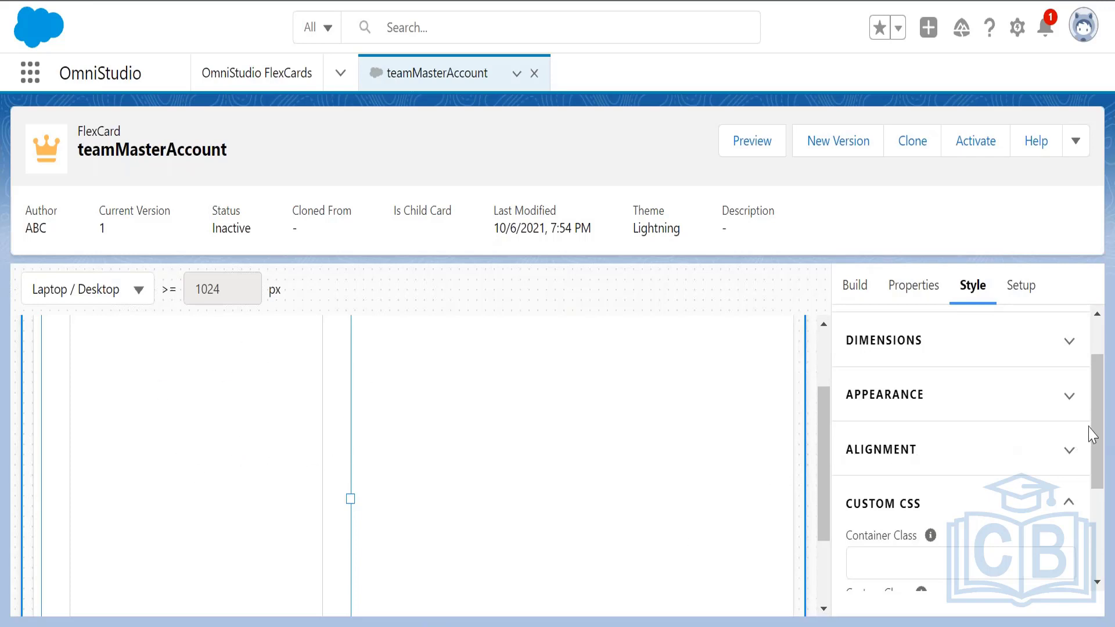
{"action": "scroll", "coordinate": [1089, 428], "scroll_direction": "down", "scroll_amount": 2}
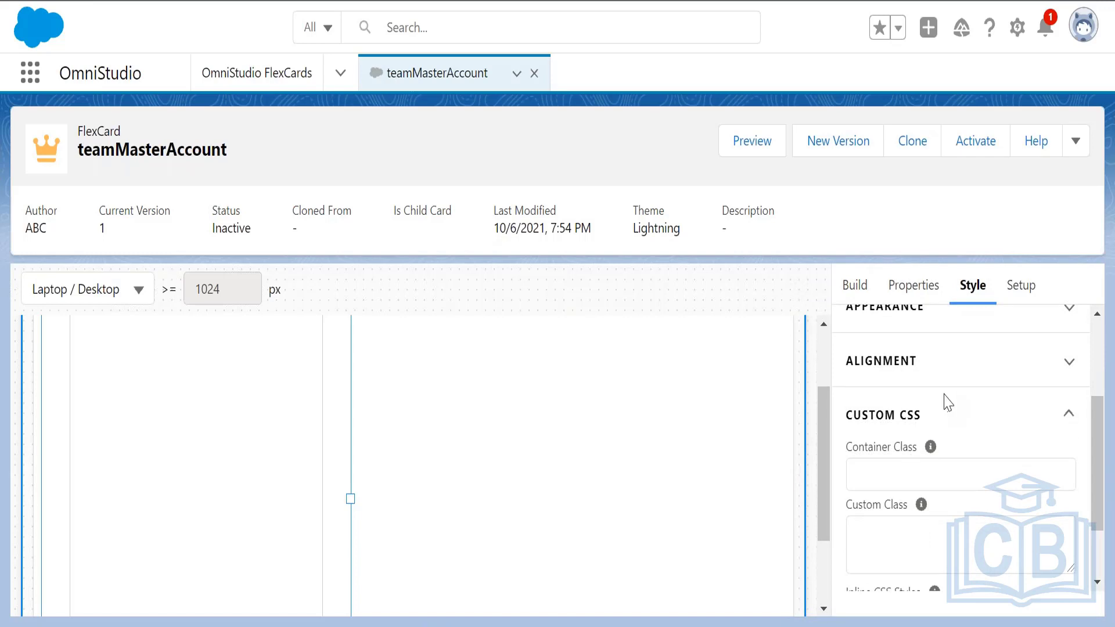
{"action": "left_click_drag", "start_coordinate": [1093, 431], "coordinate": [1099, 487]}
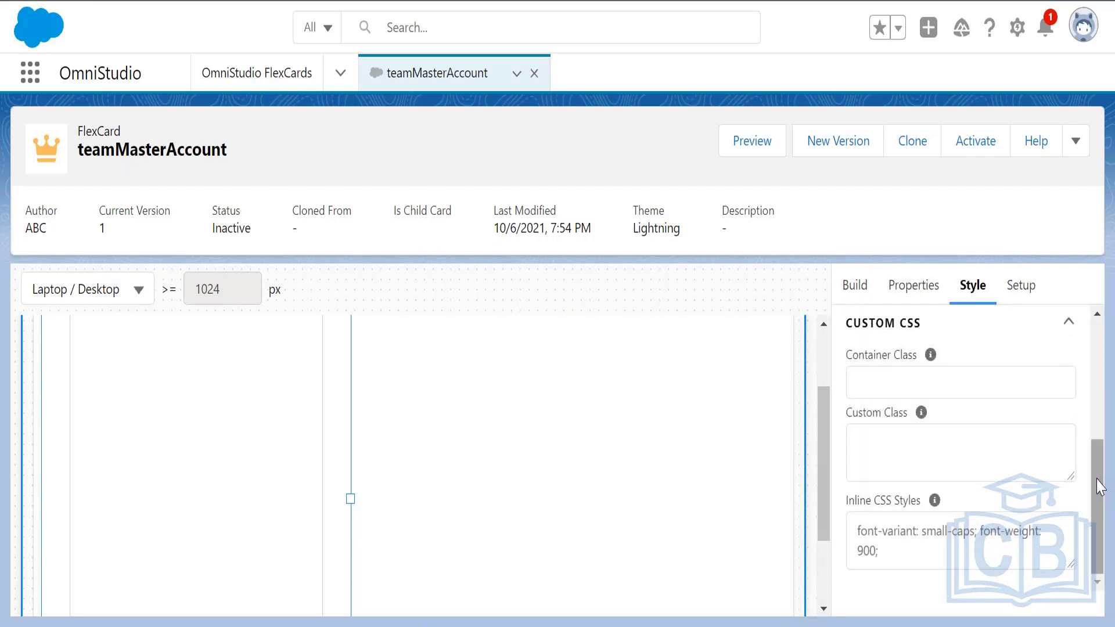
{"action": "left_click", "coordinate": [891, 546]}
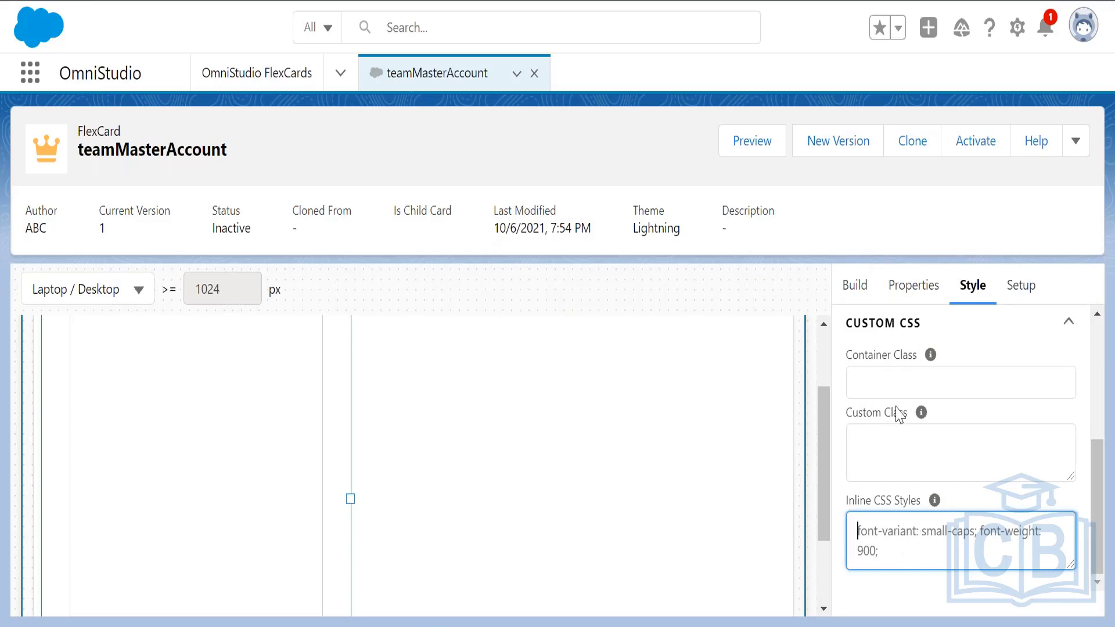
{"action": "left_click", "coordinate": [896, 379]}
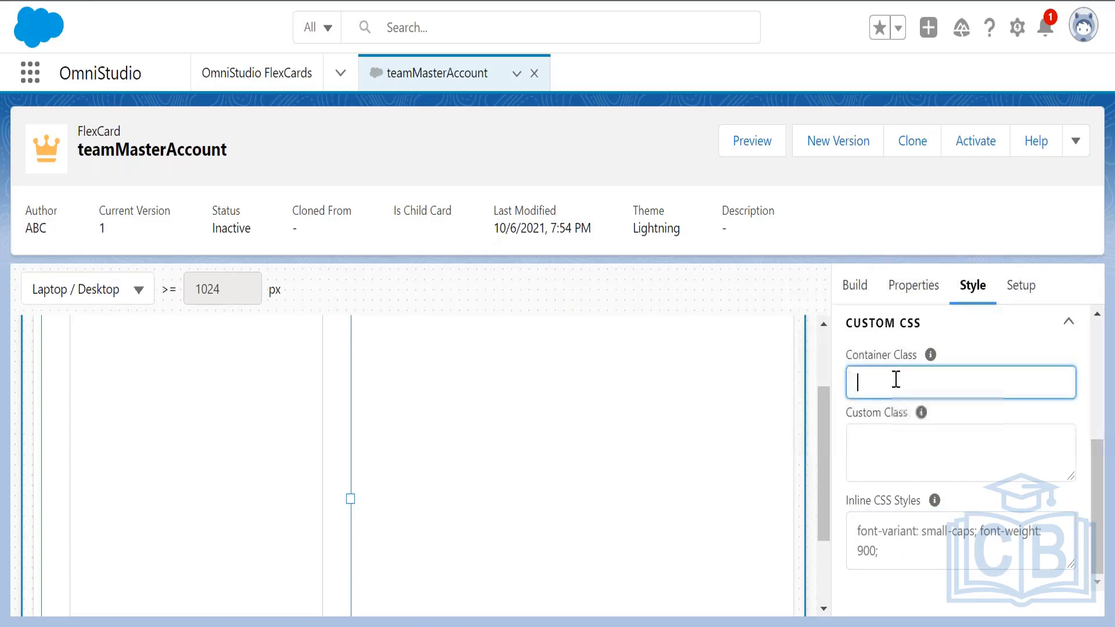
{"action": "left_click", "coordinate": [894, 439]}
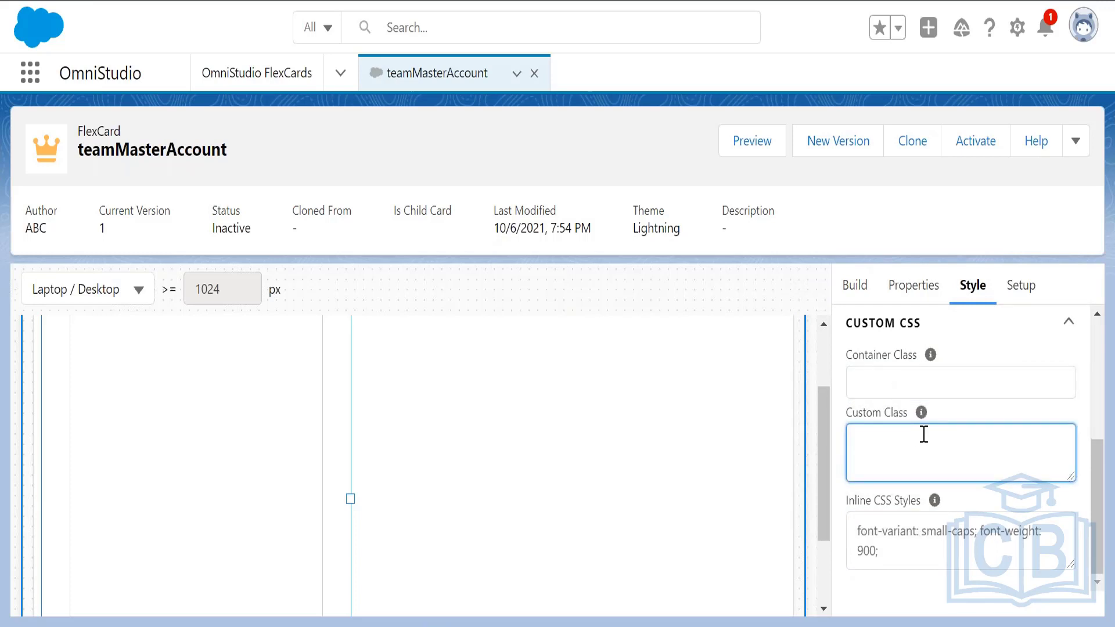
{"action": "left_click", "coordinate": [893, 526]}
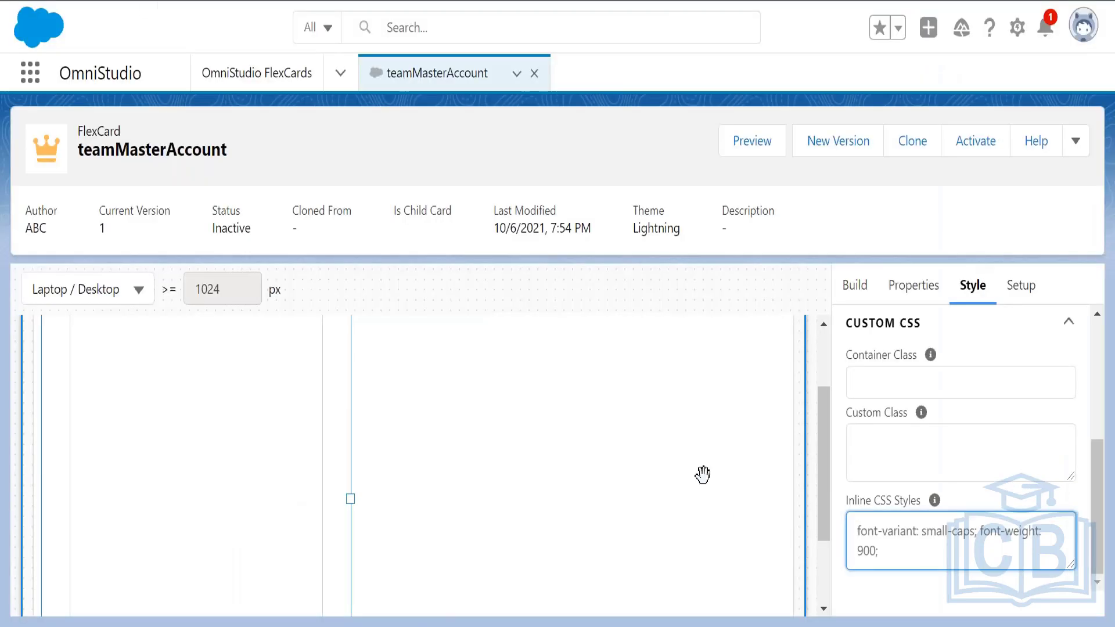
Step: Enter box-shadow: 10px 10px grey; as the Account block's inline CSS style
{"action": "left_click", "coordinate": [933, 530]}
{"action": "key", "text": "ctrl+a"}
{"action": "type", "text": "box-shadow: 10px 10px grey;"}
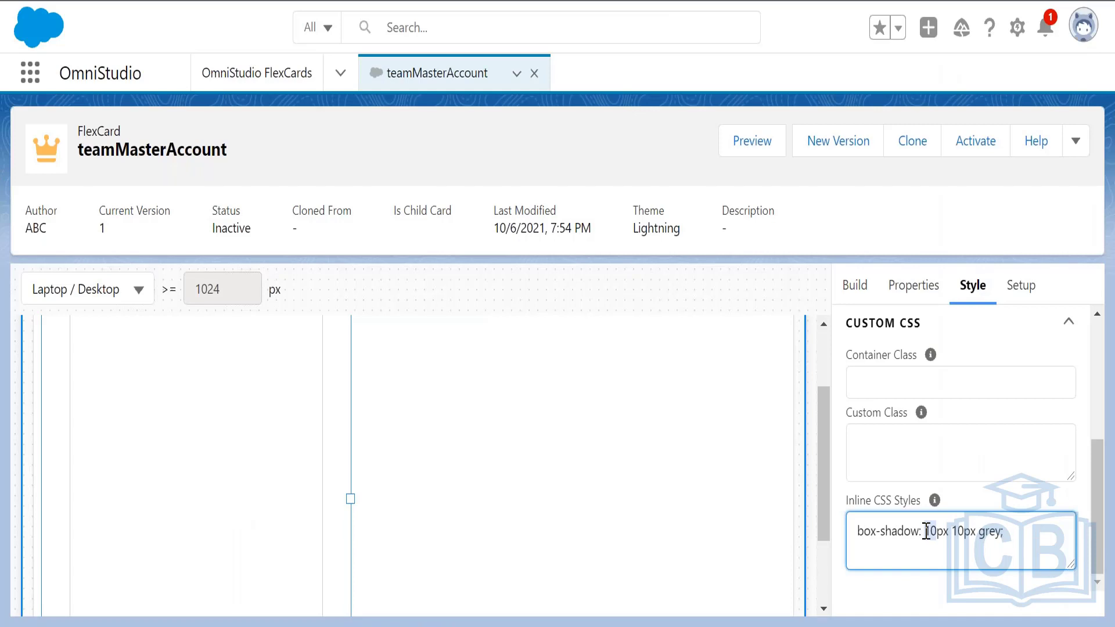
Step: Change both box-shadow offsets in the inline CSS to 5px, deselect the block and check its shadow on the canvas
{"action": "left_click", "coordinate": [927, 532]}
{"action": "key", "text": "Delete"}
{"action": "key", "text": "Delete"}
{"action": "type", "text": "5"}
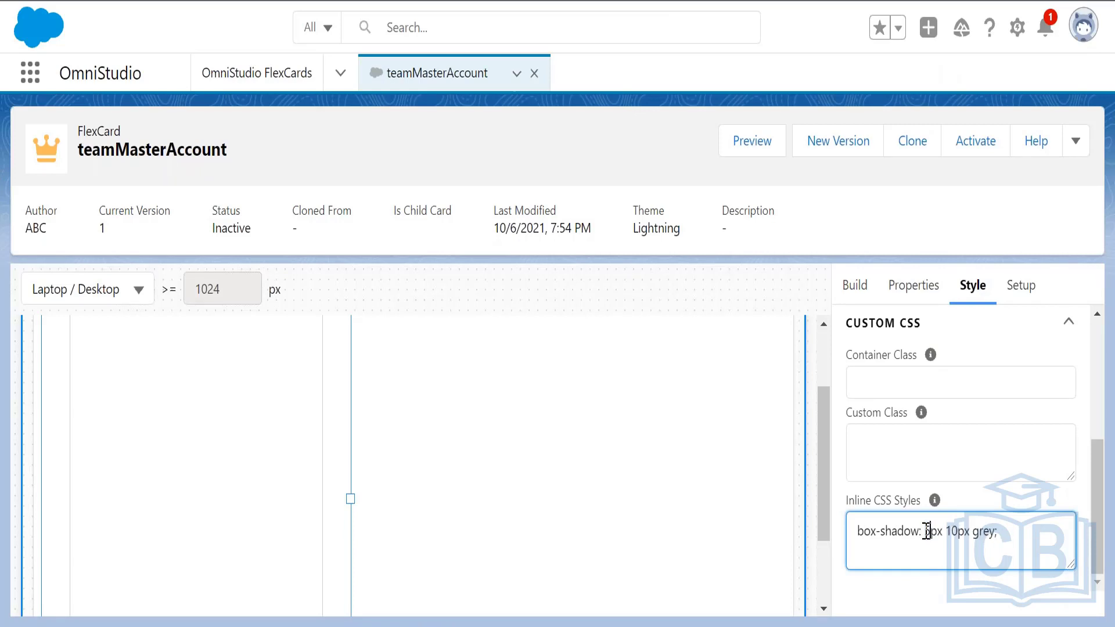
{"action": "left_click", "coordinate": [959, 531]}
{"action": "key", "text": "BackSpace"}
{"action": "key", "text": "BackSpace"}
{"action": "type", "text": "5"}
{"action": "left_click", "coordinate": [715, 517]}
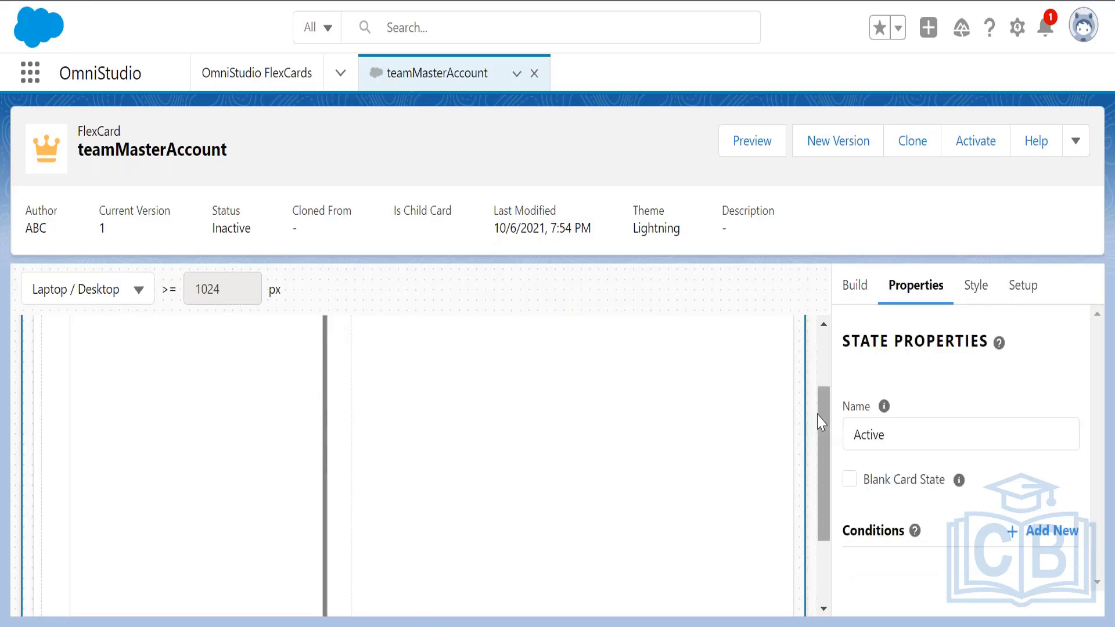
{"action": "left_click_drag", "start_coordinate": [821, 418], "coordinate": [819, 394]}
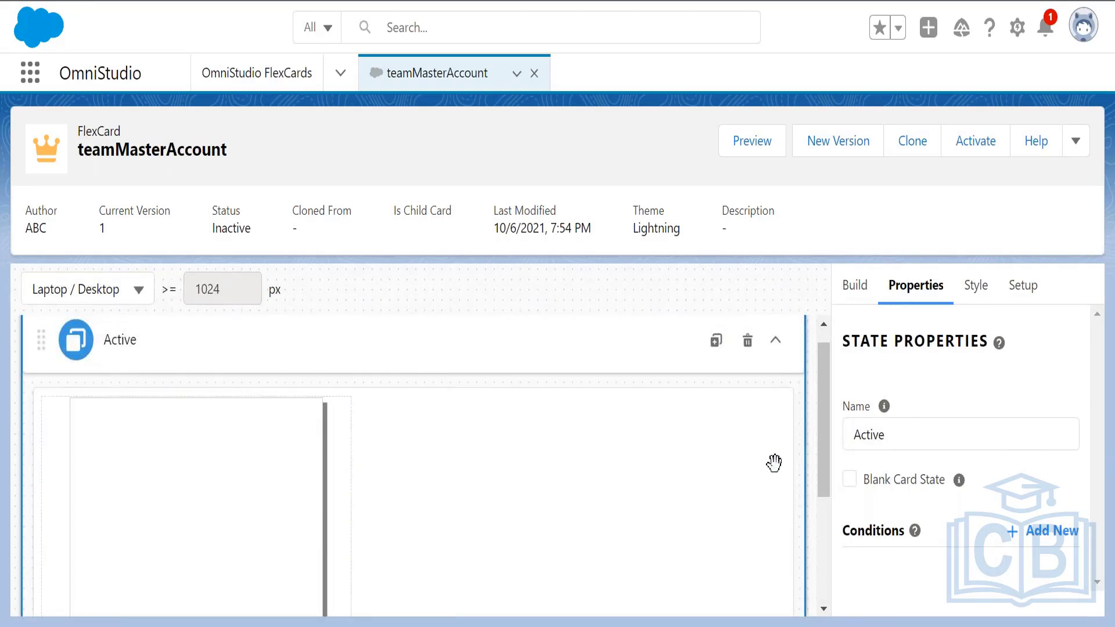
{"action": "left_click_drag", "start_coordinate": [822, 461], "coordinate": [823, 544]}
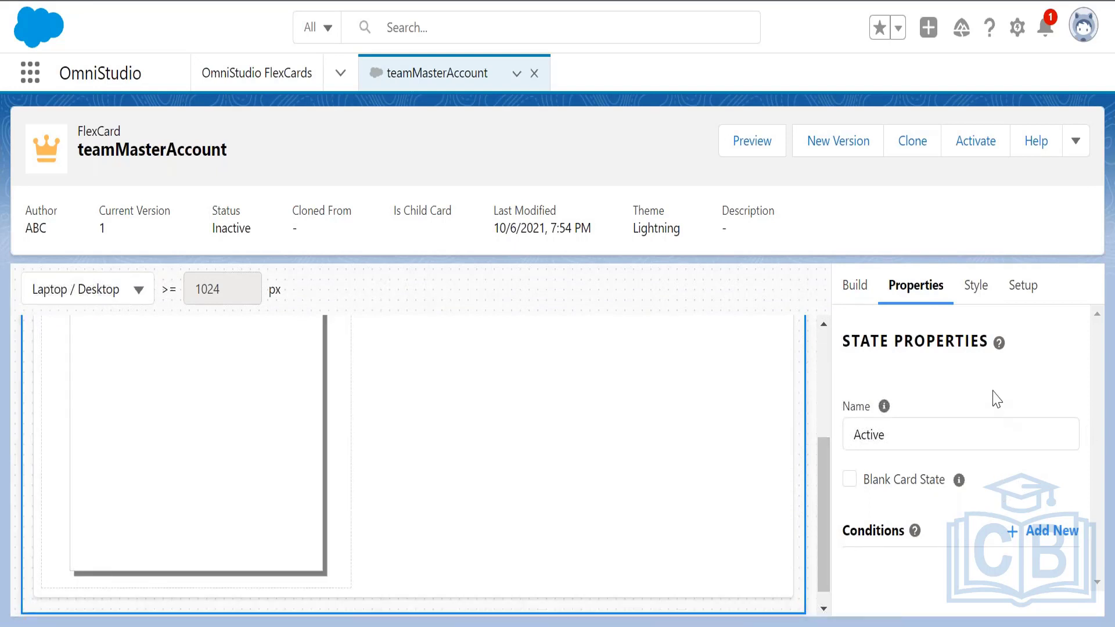
Step: Reselect the Account block and highlight the box-shadow declaration in its inline CSS, leaving the cursor after the declaration
{"action": "left_click", "coordinate": [211, 415]}
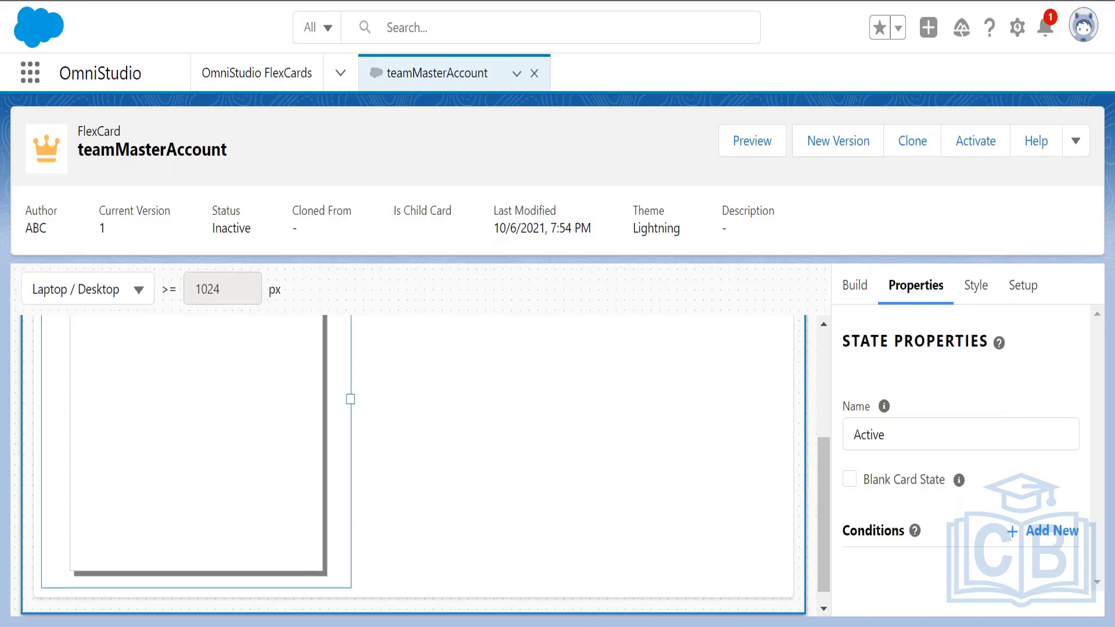
{"action": "left_click", "coordinate": [984, 288]}
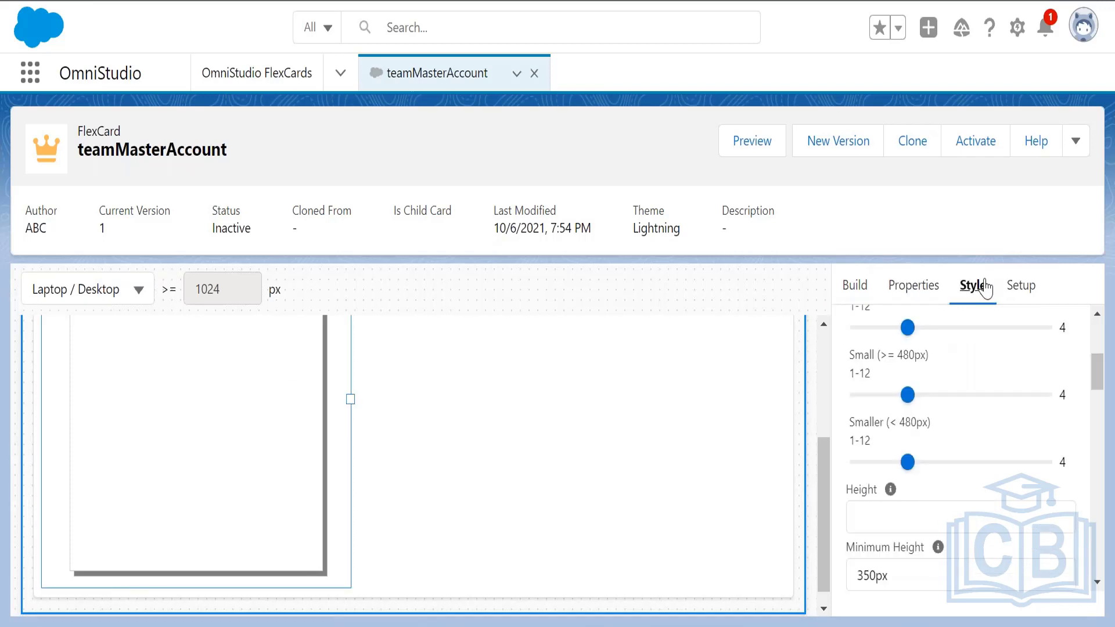
{"action": "left_click_drag", "start_coordinate": [1096, 371], "coordinate": [1096, 554]}
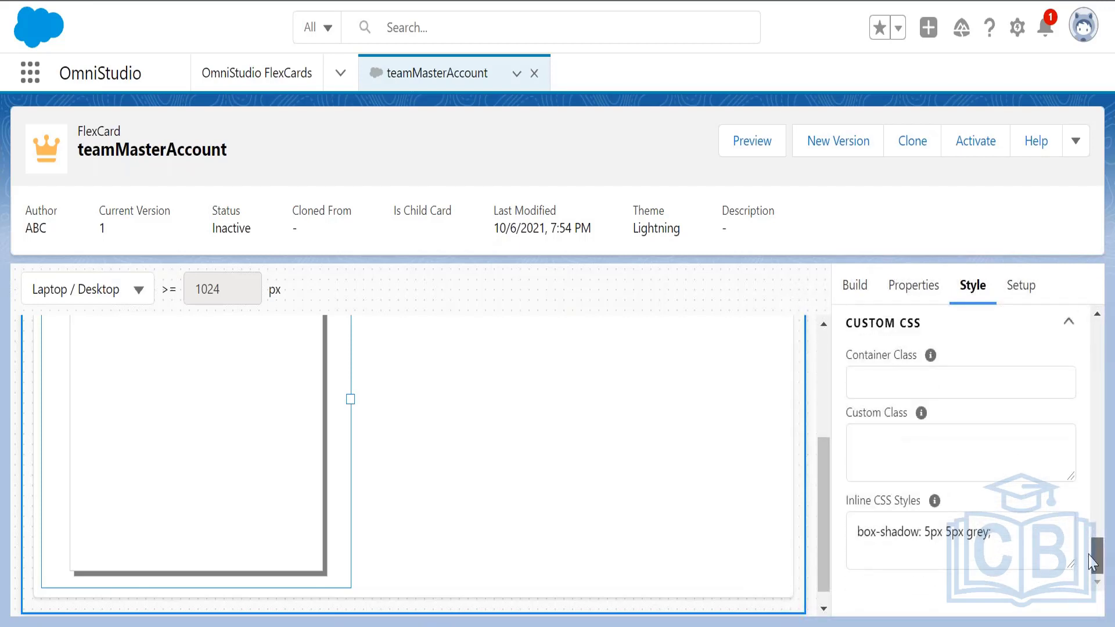
{"action": "left_click_drag", "start_coordinate": [1019, 532], "coordinate": [858, 523]}
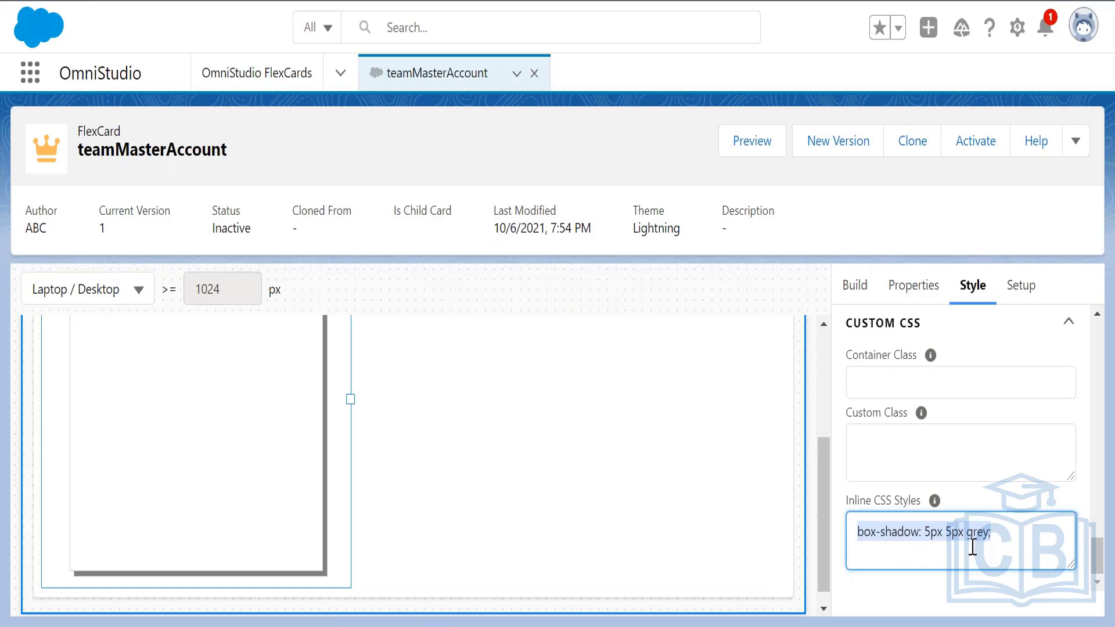
{"action": "left_click", "coordinate": [996, 537]}
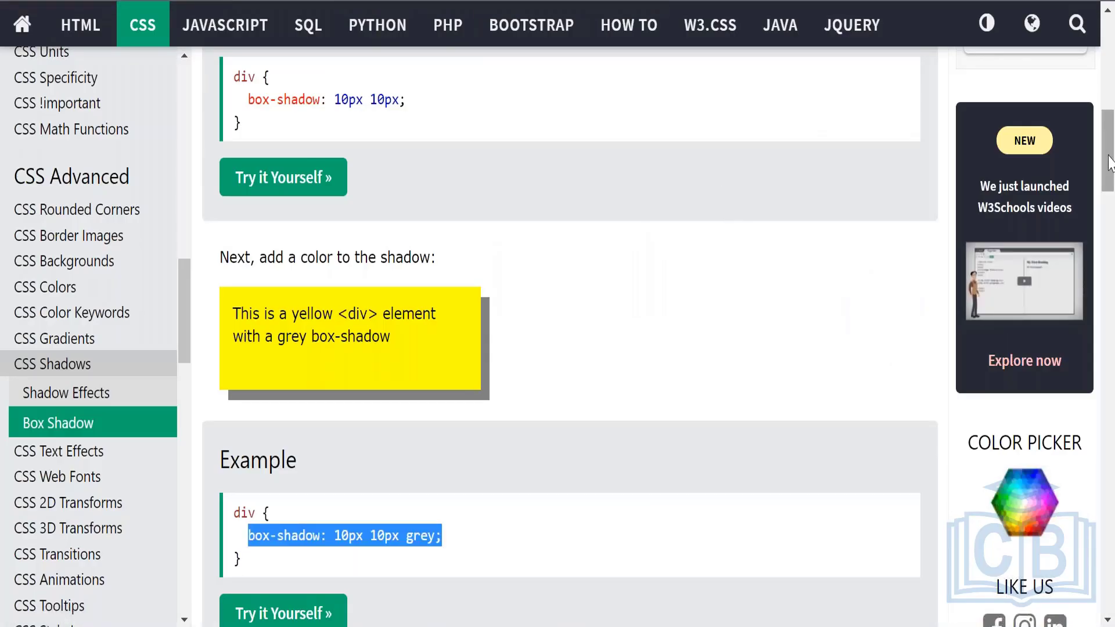
Step: Switch to the W3Schools page, open the CSS Border Images topic and copy the declaration border: 10px solid transparent; from its example
{"action": "left_click_drag", "start_coordinate": [1109, 162], "coordinate": [1081, 403]}
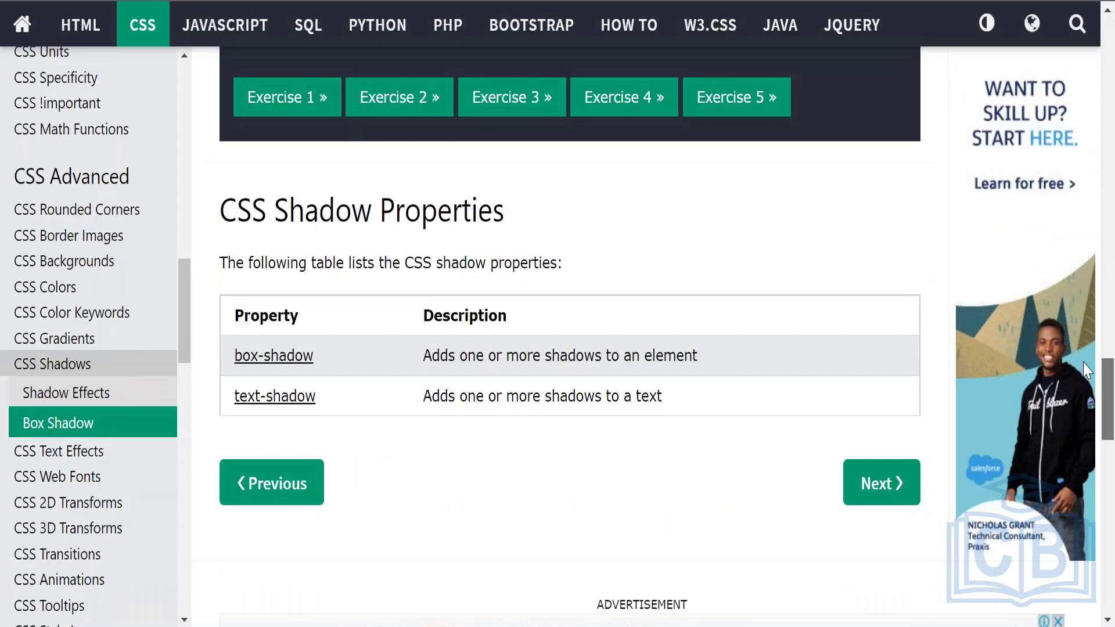
{"action": "left_click_drag", "start_coordinate": [1081, 402], "coordinate": [1075, 137]}
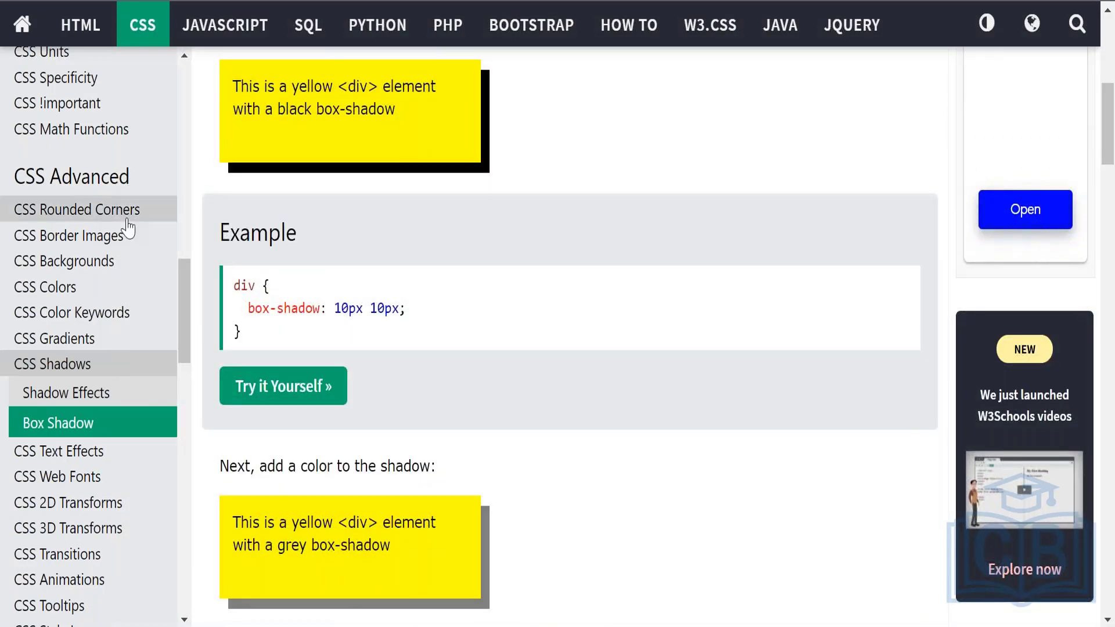
{"action": "left_click", "coordinate": [85, 241]}
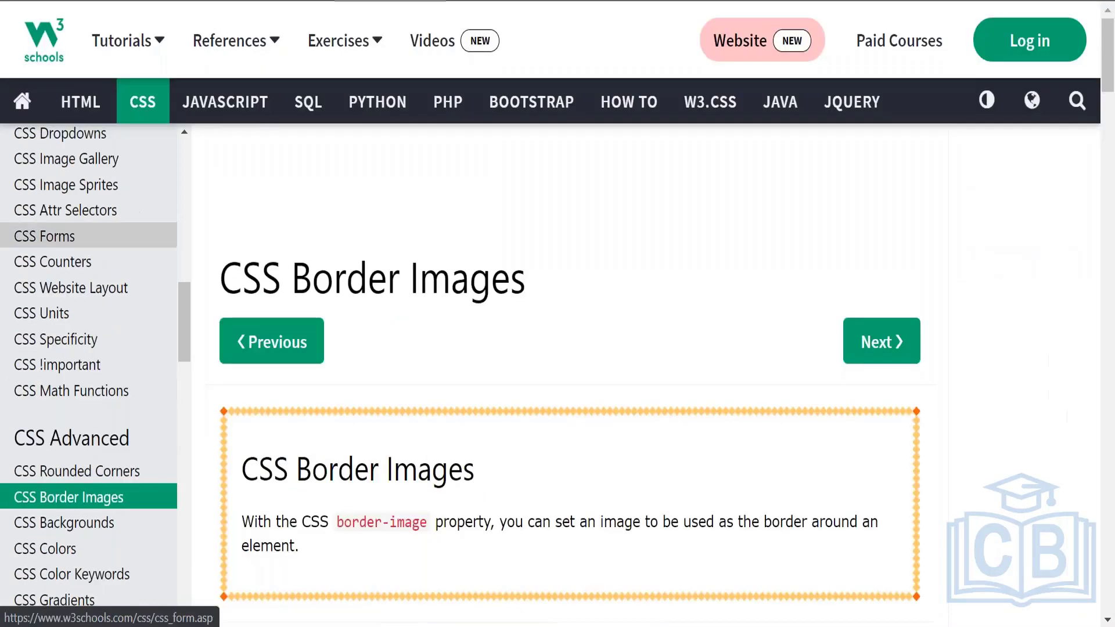
{"action": "left_click_drag", "start_coordinate": [1106, 90], "coordinate": [1105, 201]}
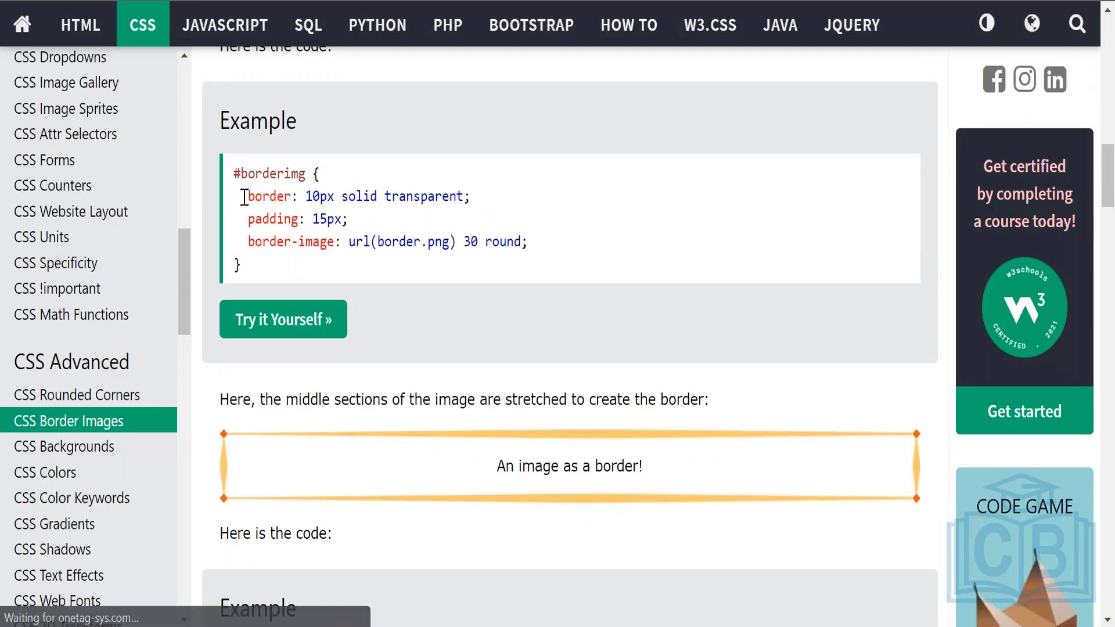
{"action": "left_click_drag", "start_coordinate": [248, 196], "coordinate": [472, 199]}
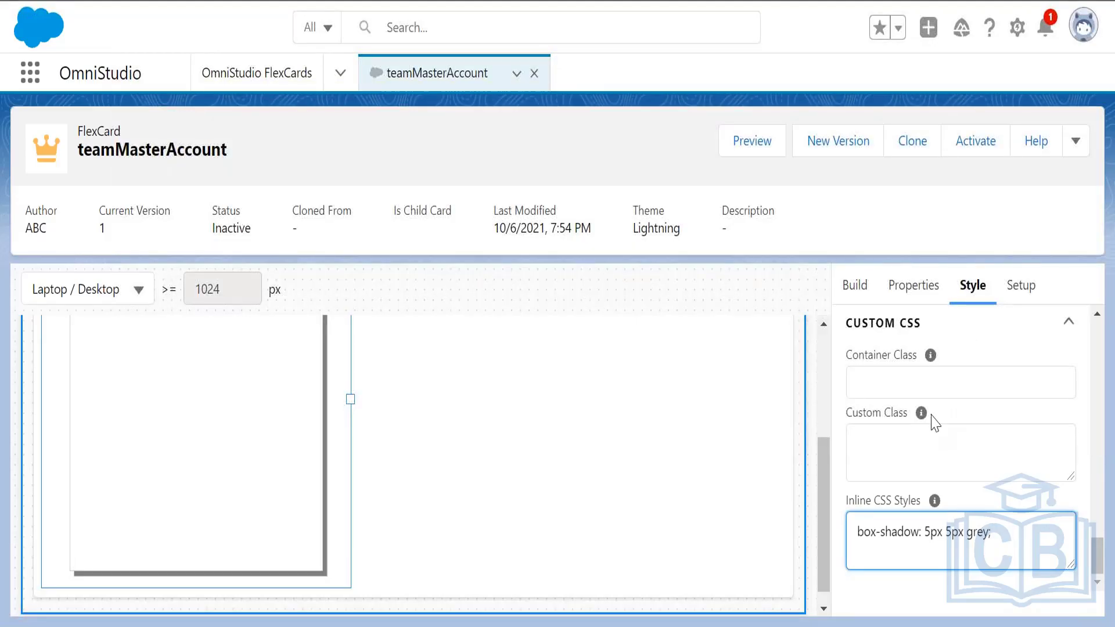
Step: Add border: 1px #cccccc; below the box-shadow in the Account block's inline CSS, deselect the block and check its edges on the canvas
{"action": "type", "text": "border: 10px solid transparent;"}
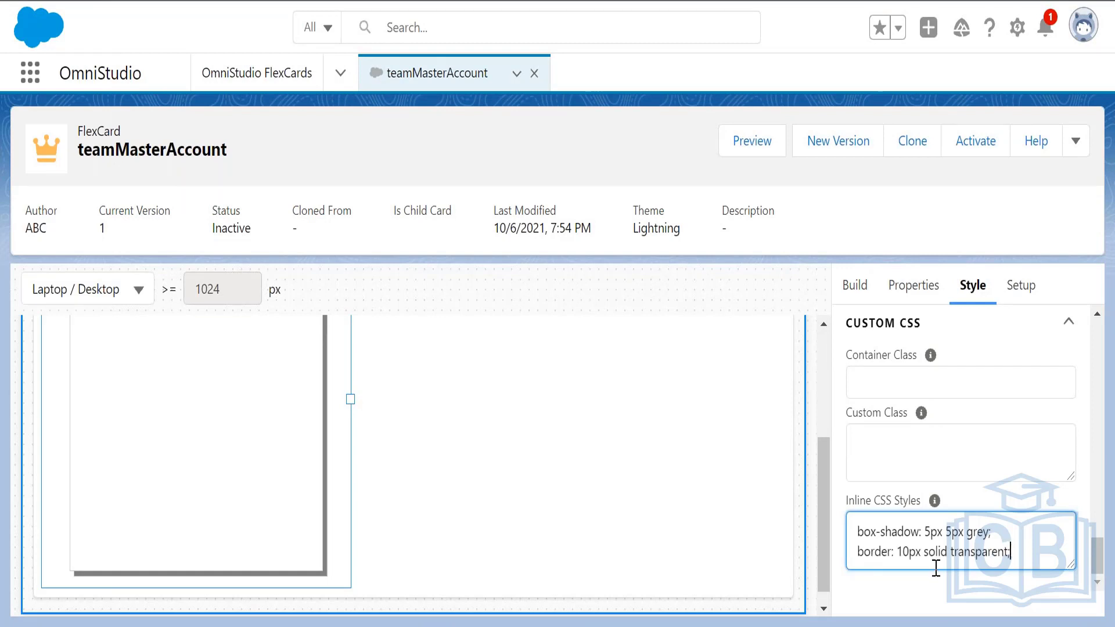
{"action": "left_click", "coordinate": [909, 553]}
{"action": "key", "text": "BackSpace"}
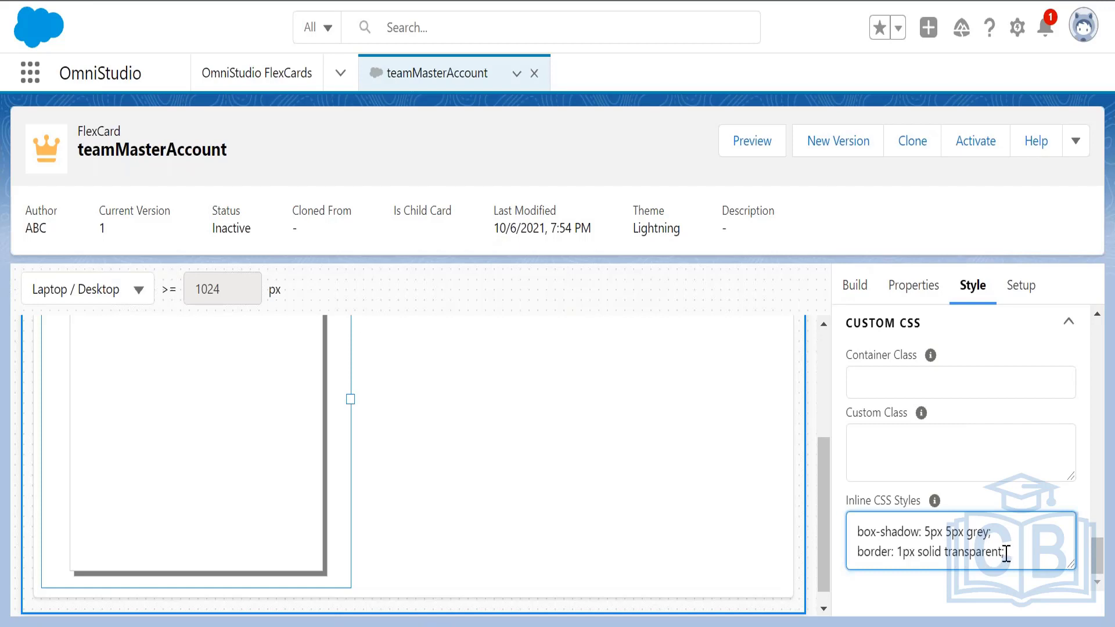
{"action": "left_click_drag", "start_coordinate": [1004, 554], "coordinate": [920, 549]}
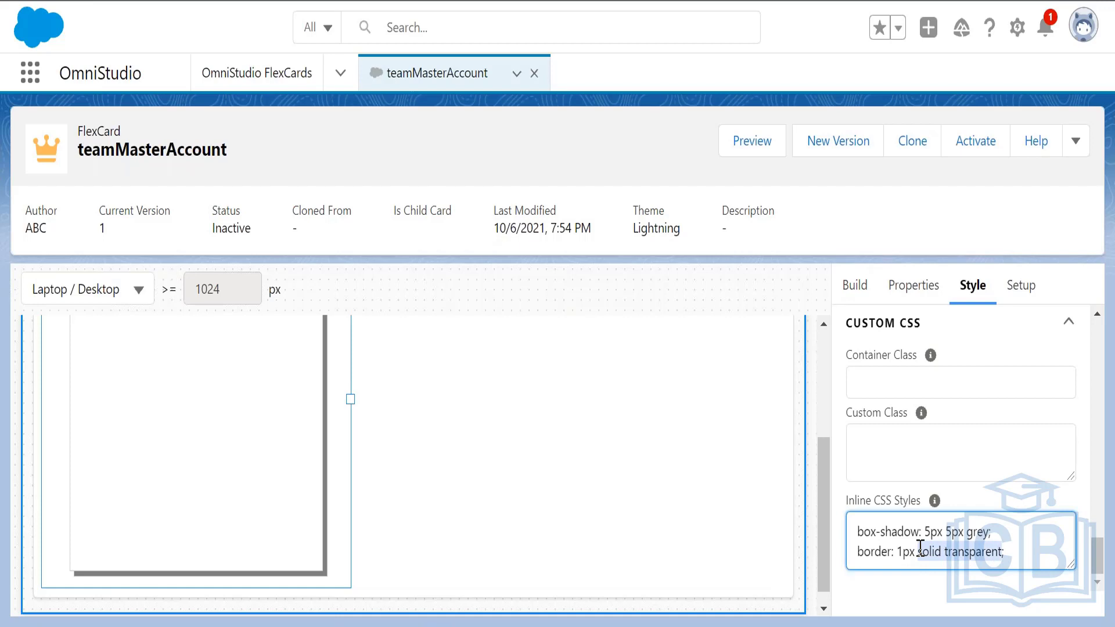
{"action": "type", "text": "s"}
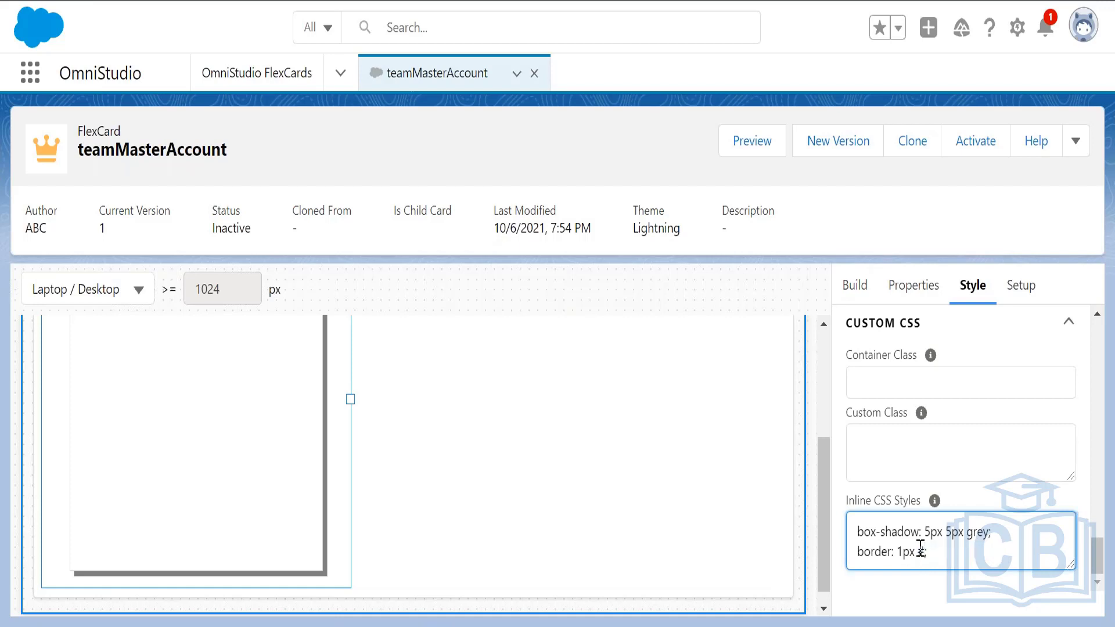
{"action": "type", "text": "cccccc"}
{"action": "left_click", "coordinate": [689, 485]}
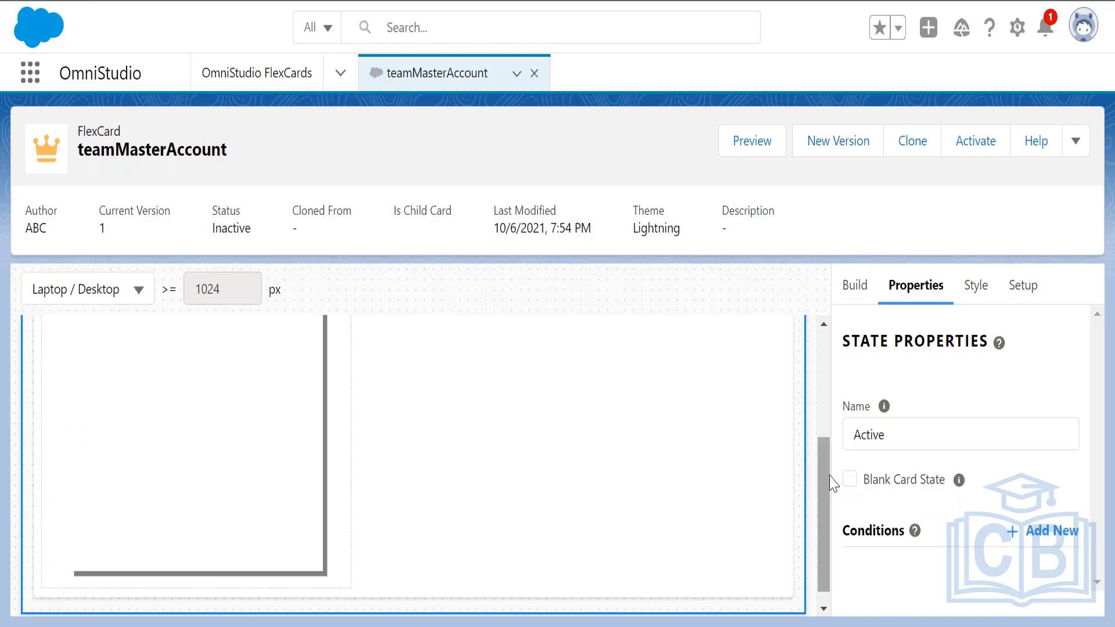
{"action": "left_click_drag", "start_coordinate": [829, 482], "coordinate": [828, 393]}
Step: Select the Account block again and highlight its box-shadow and border declarations in the inline CSS styles
{"action": "left_click", "coordinate": [971, 296]}
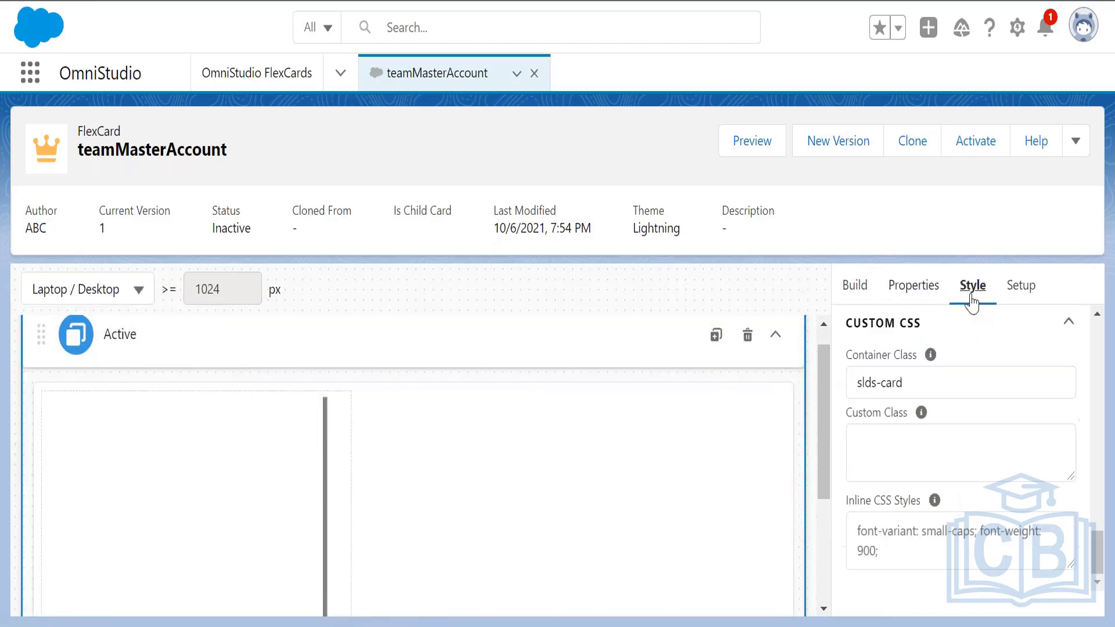
{"action": "left_click", "coordinate": [912, 558]}
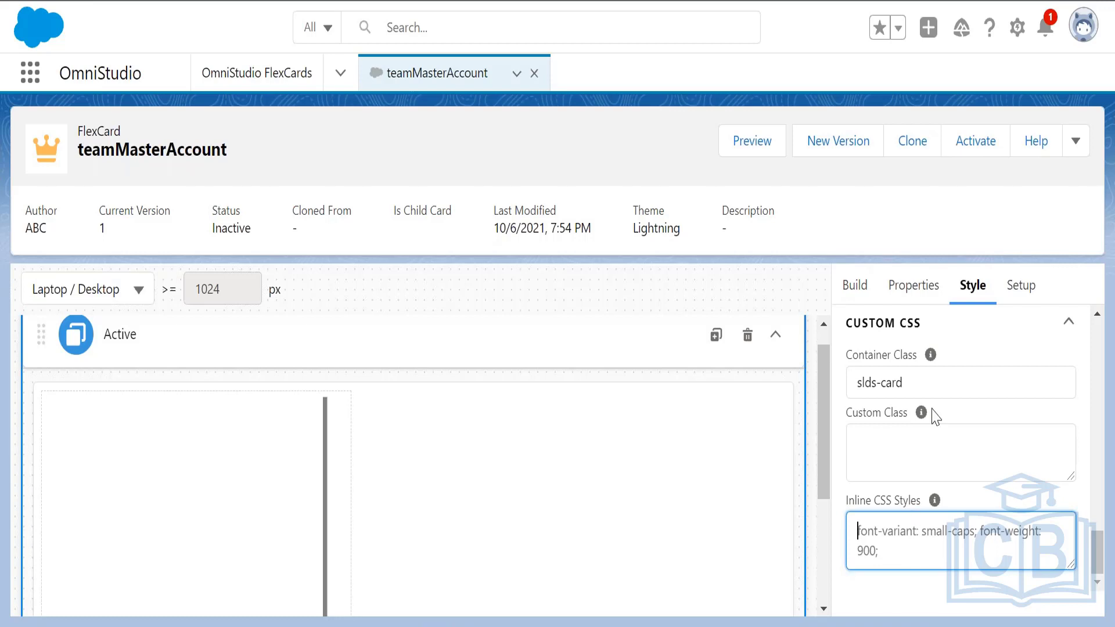
{"action": "left_click", "coordinate": [261, 441]}
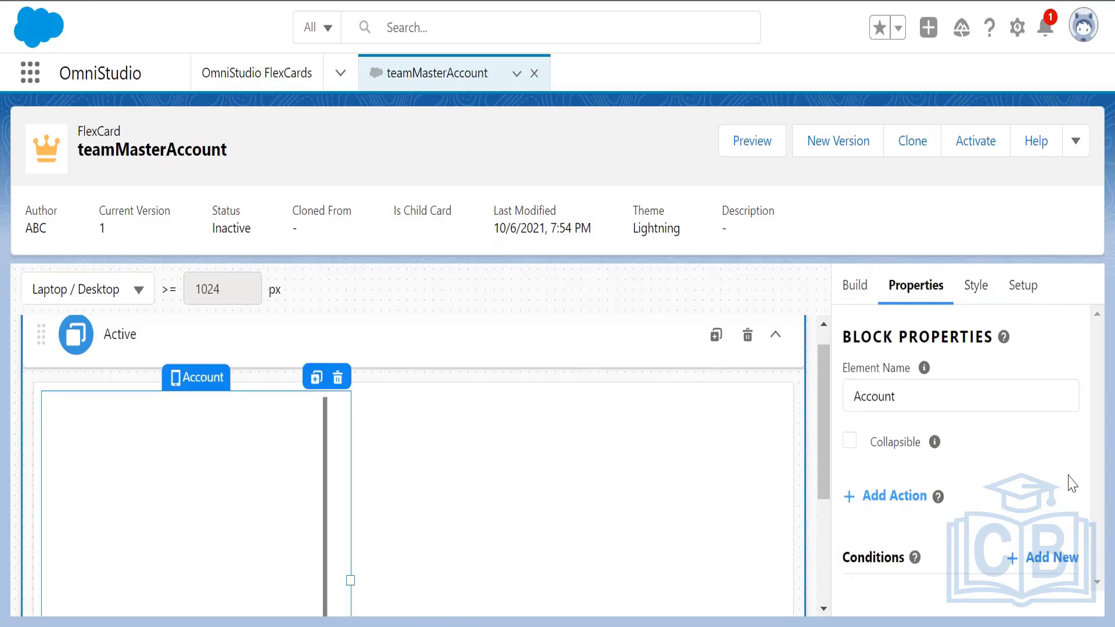
{"action": "left_click", "coordinate": [978, 295]}
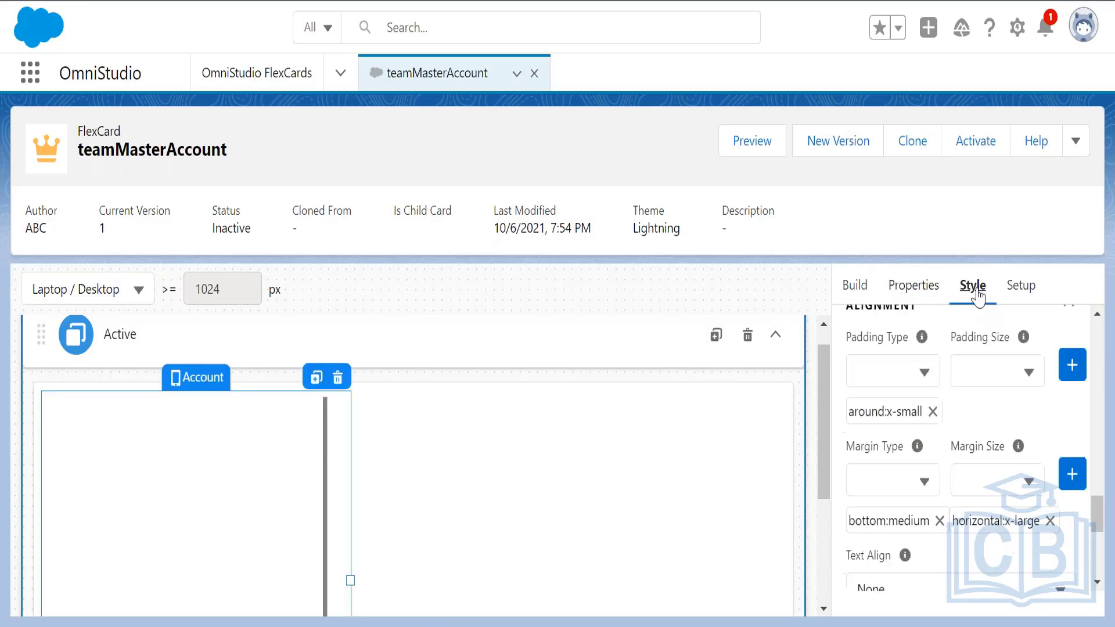
{"action": "left_click_drag", "start_coordinate": [1095, 518], "coordinate": [1096, 557]}
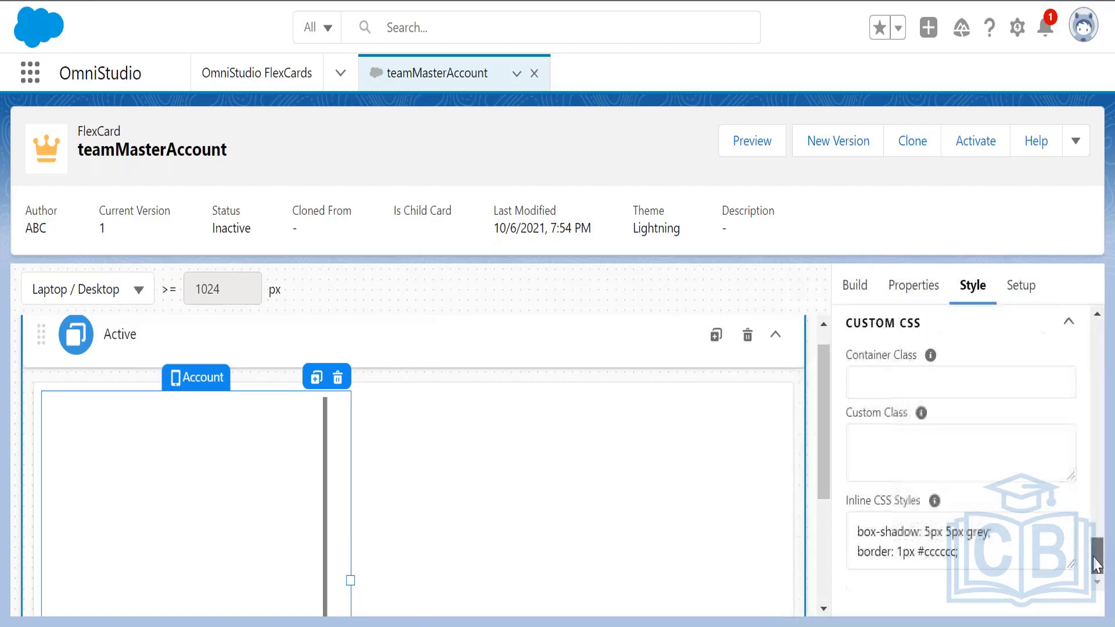
{"action": "left_click", "coordinate": [964, 544]}
{"action": "left_click_drag", "start_coordinate": [964, 545], "coordinate": [849, 534]}
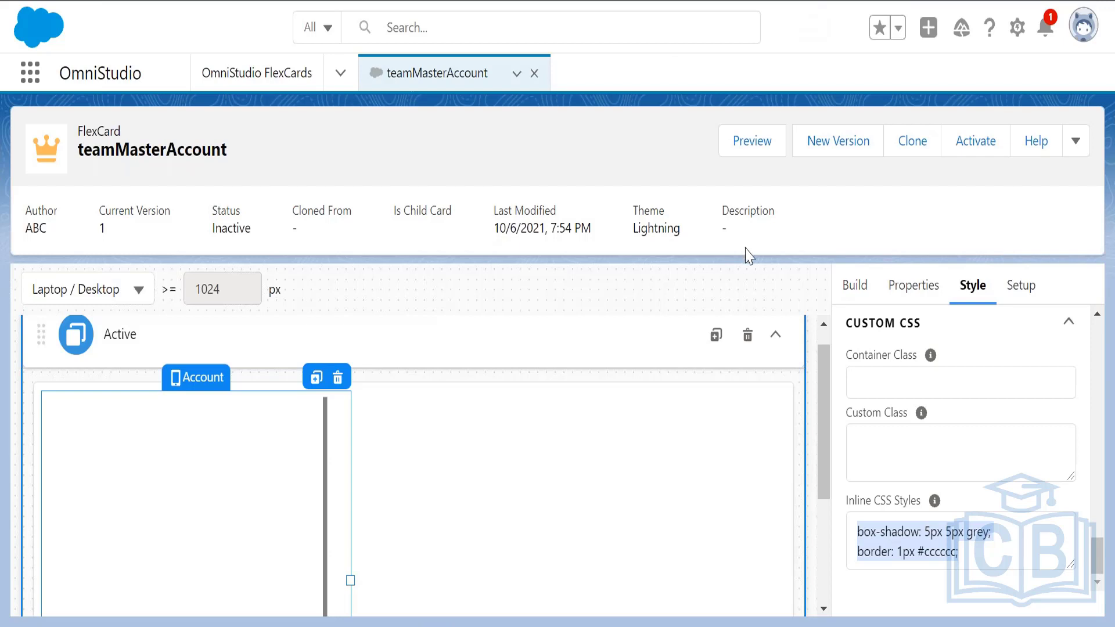
Step: Change the border declaration in the Account block's inline CSS to border 1px #cccccc; without the colon, then deselect the block
{"action": "left_click", "coordinate": [822, 234]}
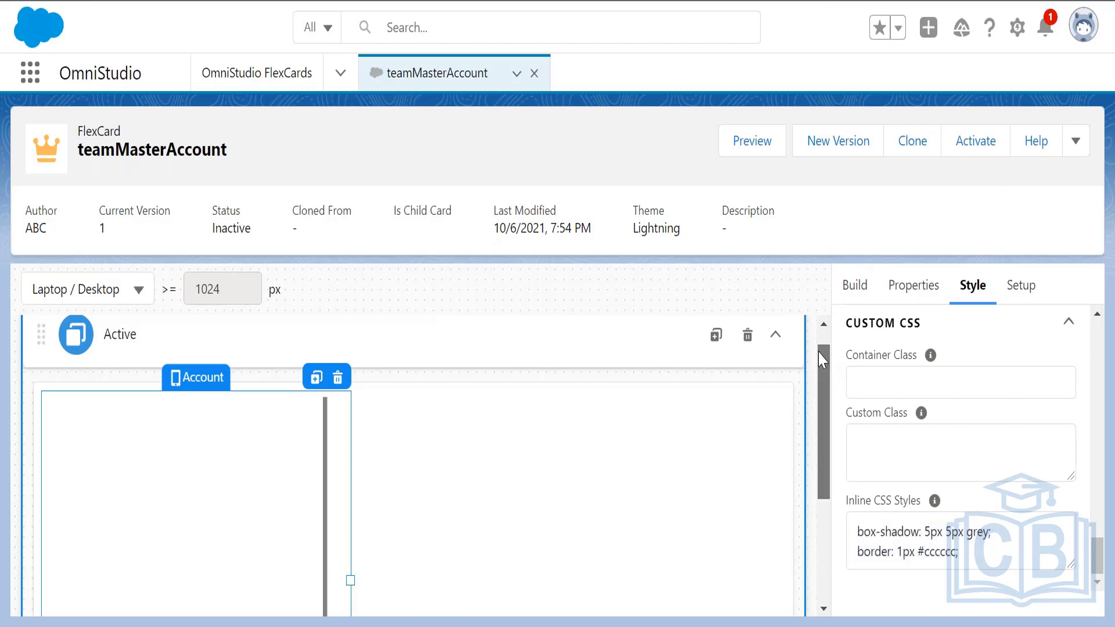
{"action": "left_click_drag", "start_coordinate": [821, 358], "coordinate": [791, 465]}
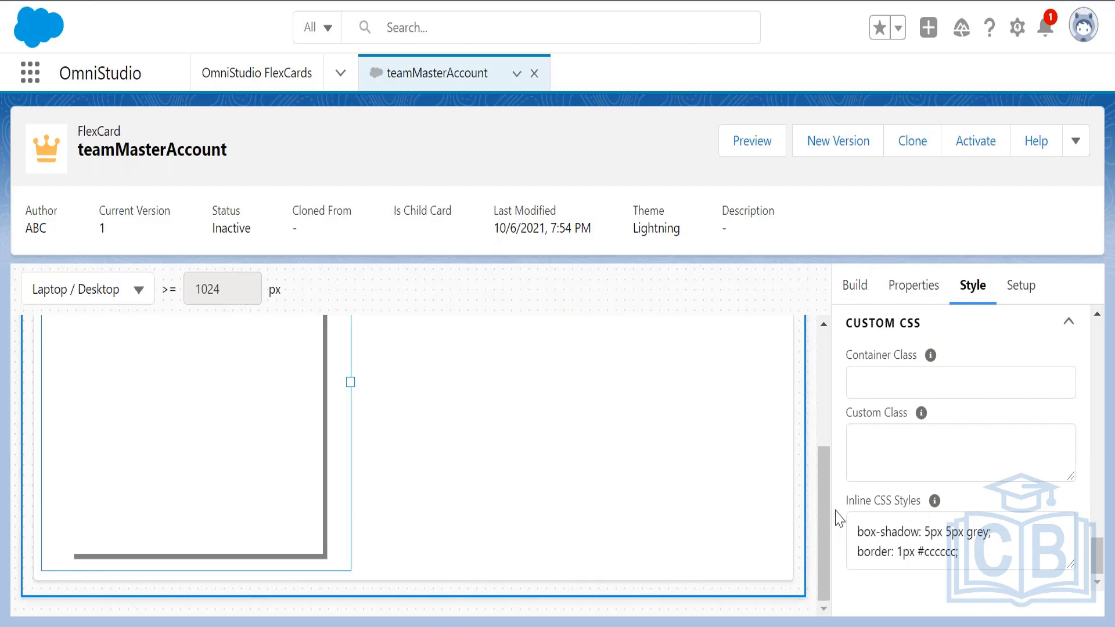
{"action": "left_click", "coordinate": [895, 554]}
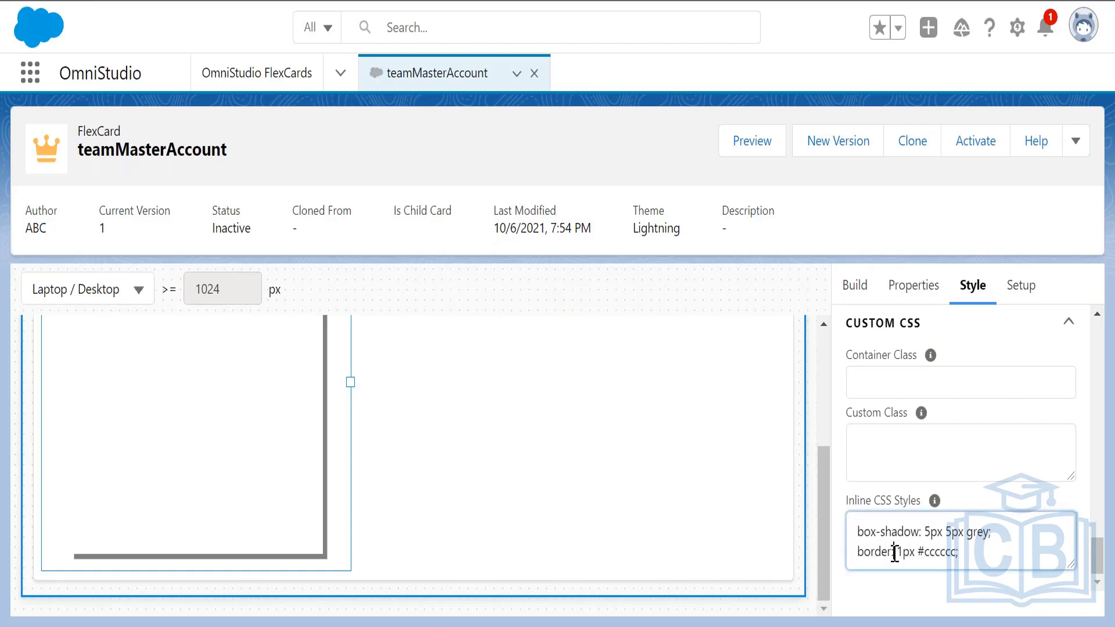
{"action": "left_click", "coordinate": [639, 456]}
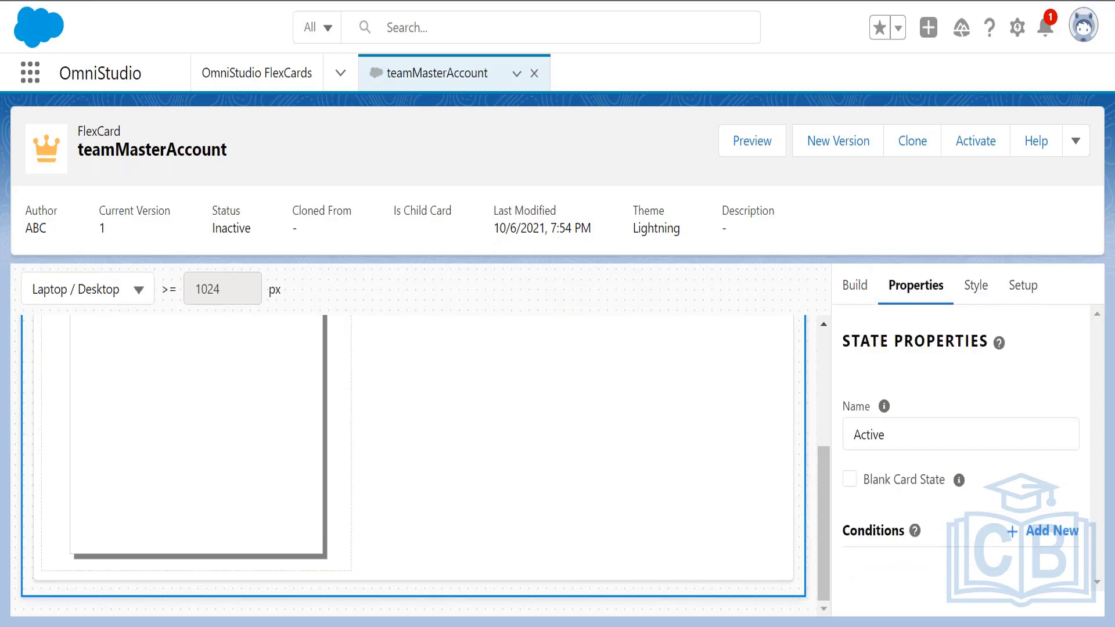
{"action": "left_click", "coordinate": [978, 286]}
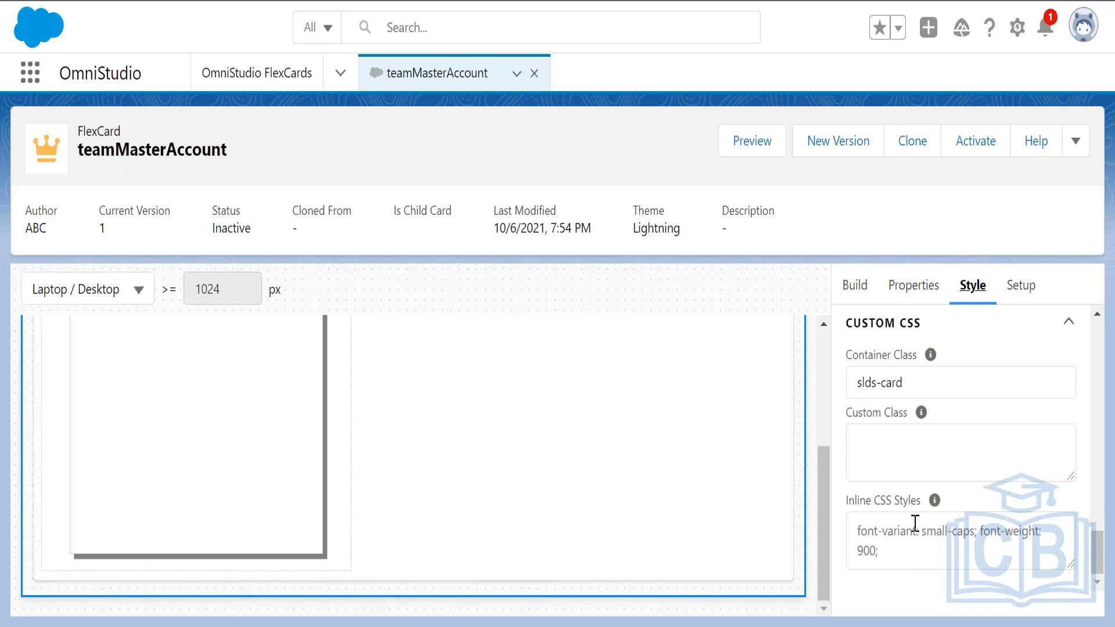
Step: Reselect the Account block, review its inline CSS styles and inspect the block's edges on the canvas
{"action": "left_click", "coordinate": [340, 418]}
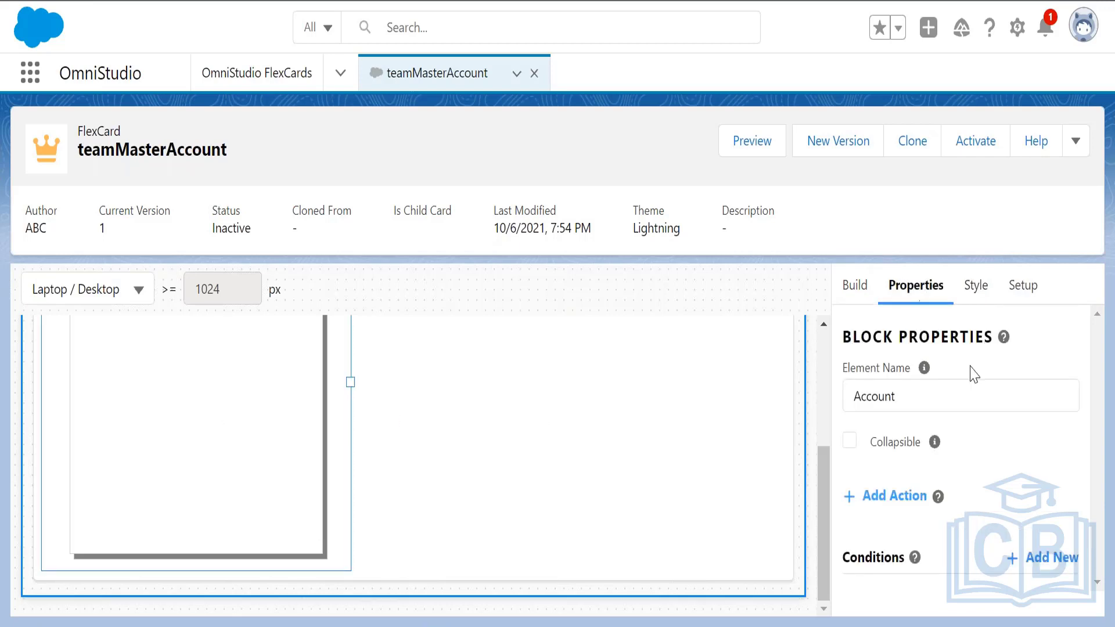
{"action": "left_click", "coordinate": [981, 292]}
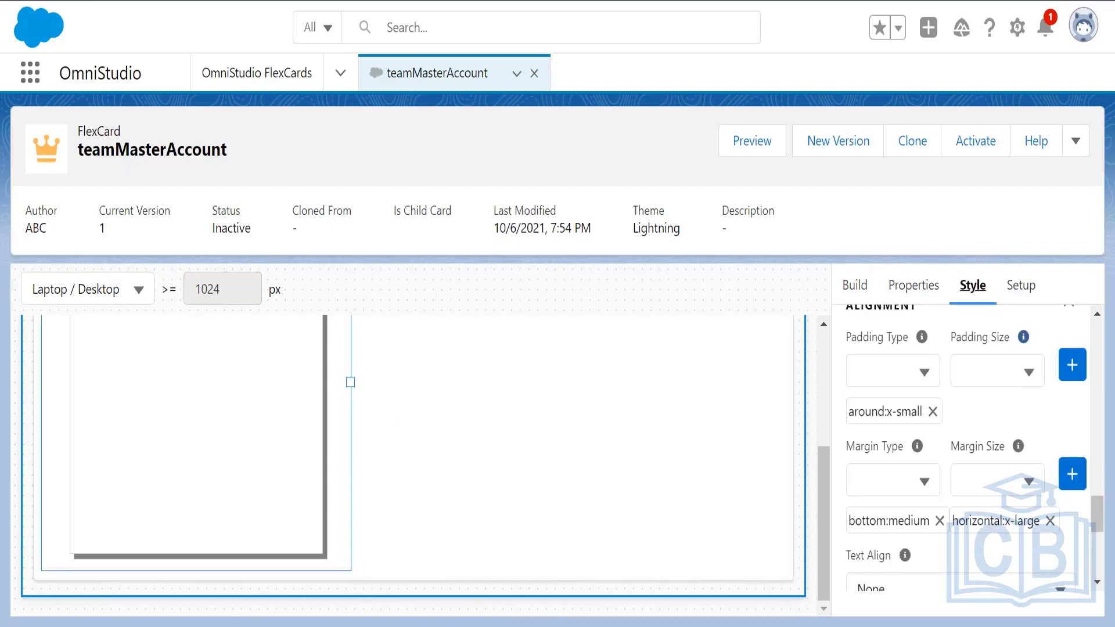
{"action": "left_click_drag", "start_coordinate": [1097, 515], "coordinate": [1105, 572]}
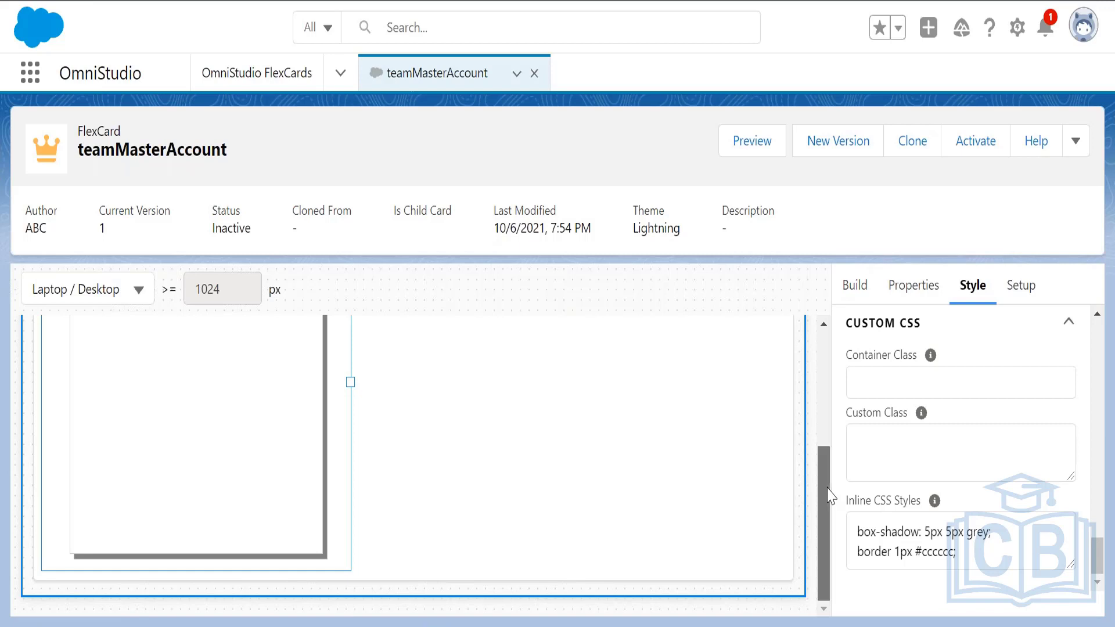
{"action": "left_click_drag", "start_coordinate": [829, 497], "coordinate": [834, 444]}
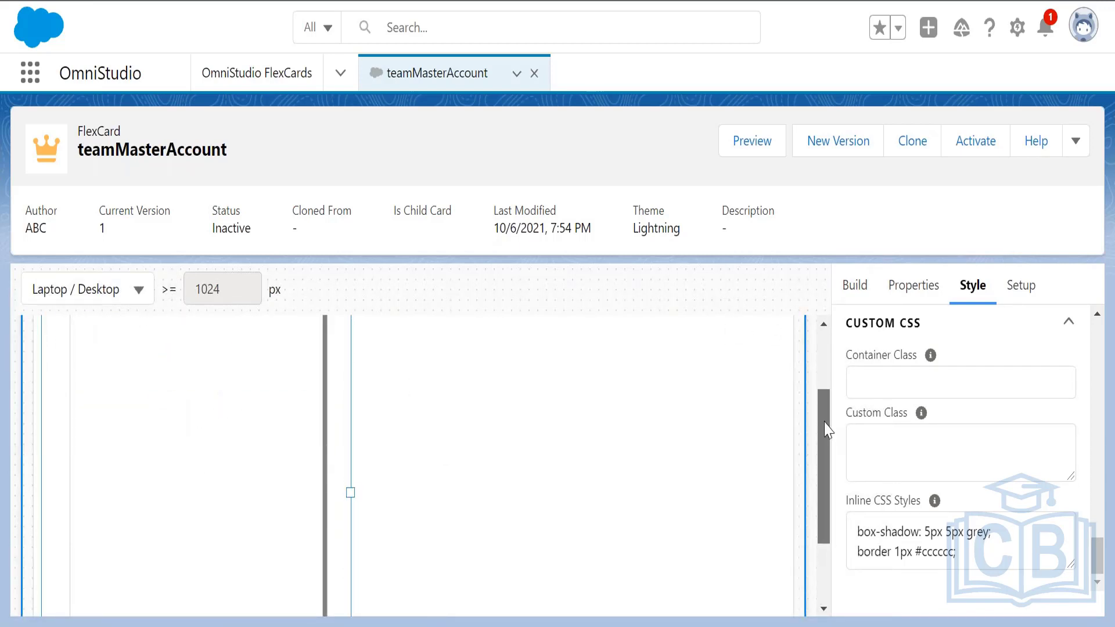
{"action": "left_click_drag", "start_coordinate": [826, 444], "coordinate": [829, 410]}
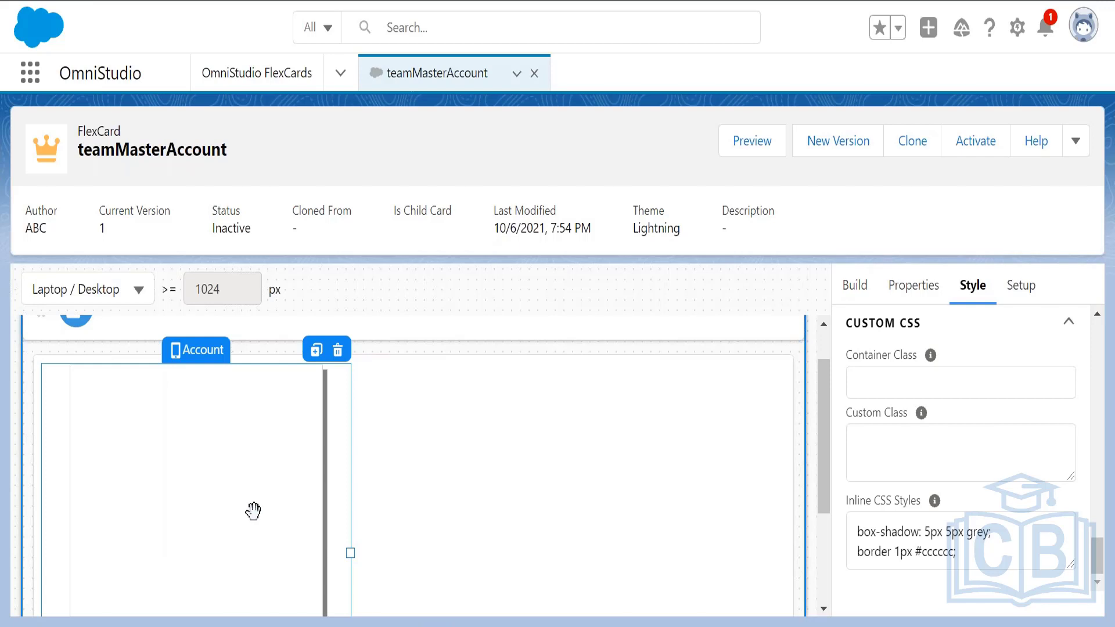
{"action": "left_click", "coordinate": [479, 460]}
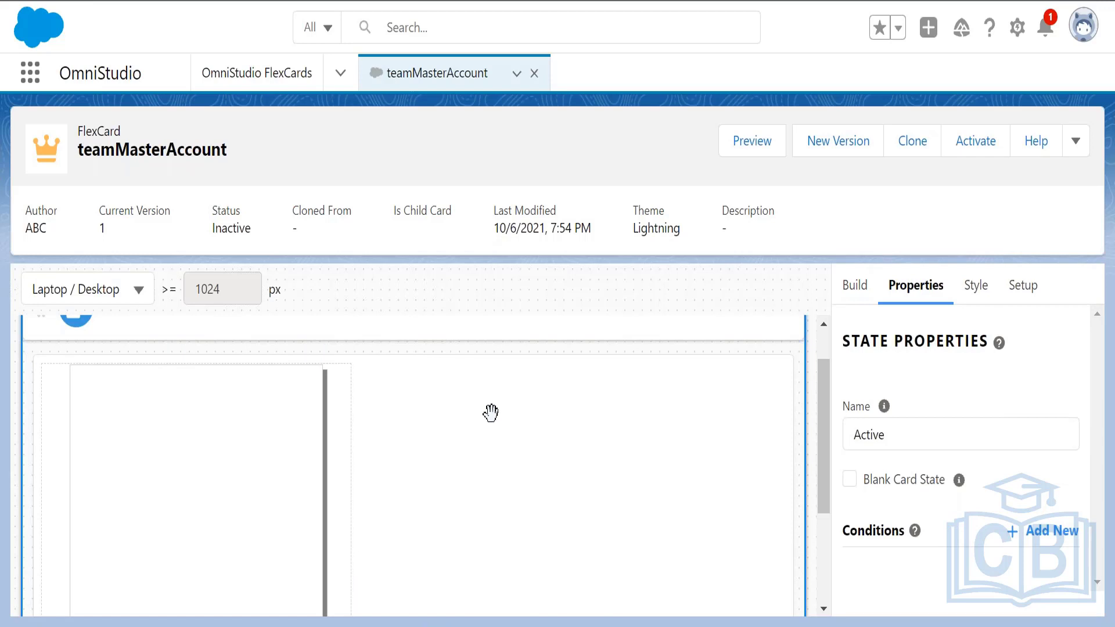
Step: Clone the Account block and rename the copy Weather
{"action": "left_click", "coordinate": [270, 473]}
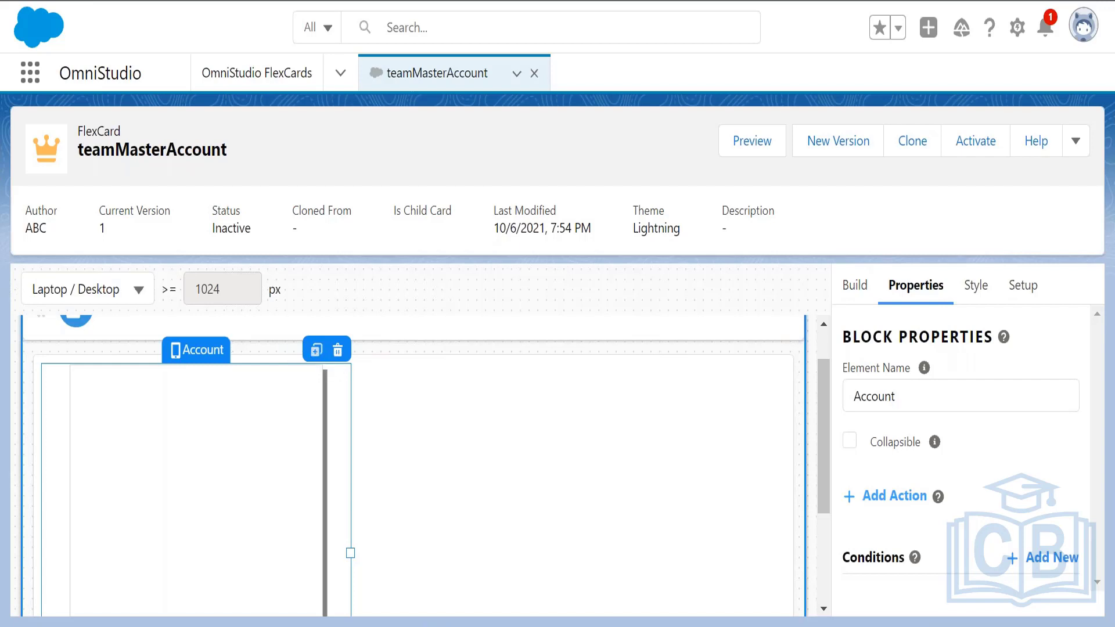
{"action": "left_click", "coordinate": [316, 351]}
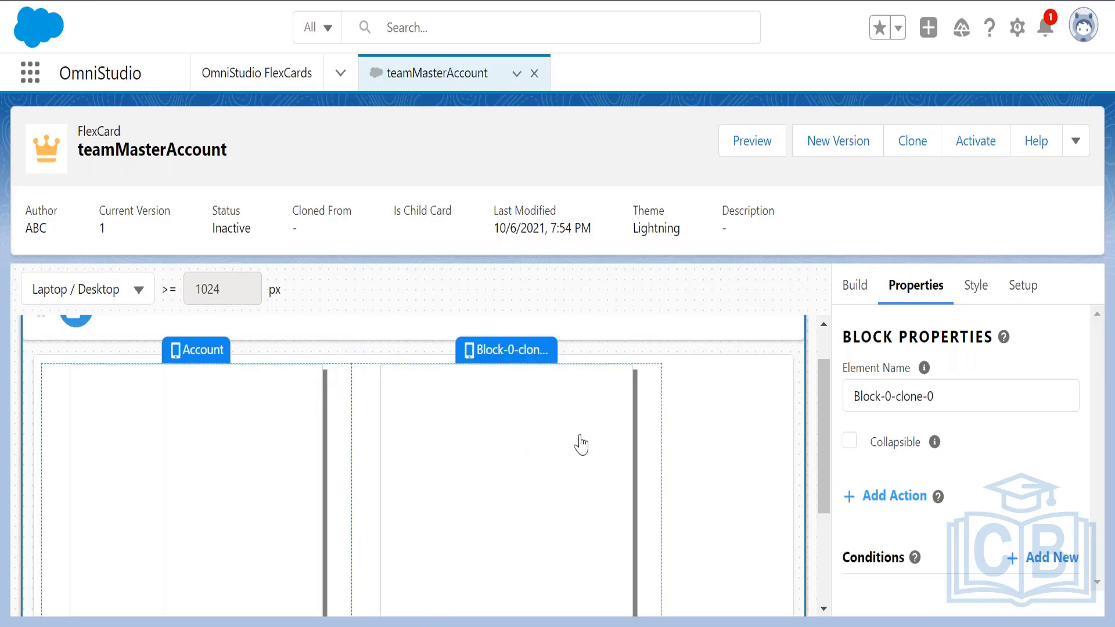
{"action": "mouse_move", "coordinate": [827, 430]}
{"action": "left_mouse_down"}
{"action": "mouse_move", "coordinate": [824, 348]}
{"action": "mouse_move", "coordinate": [838, 508]}
{"action": "mouse_move", "coordinate": [835, 440]}
{"action": "left_mouse_up"}
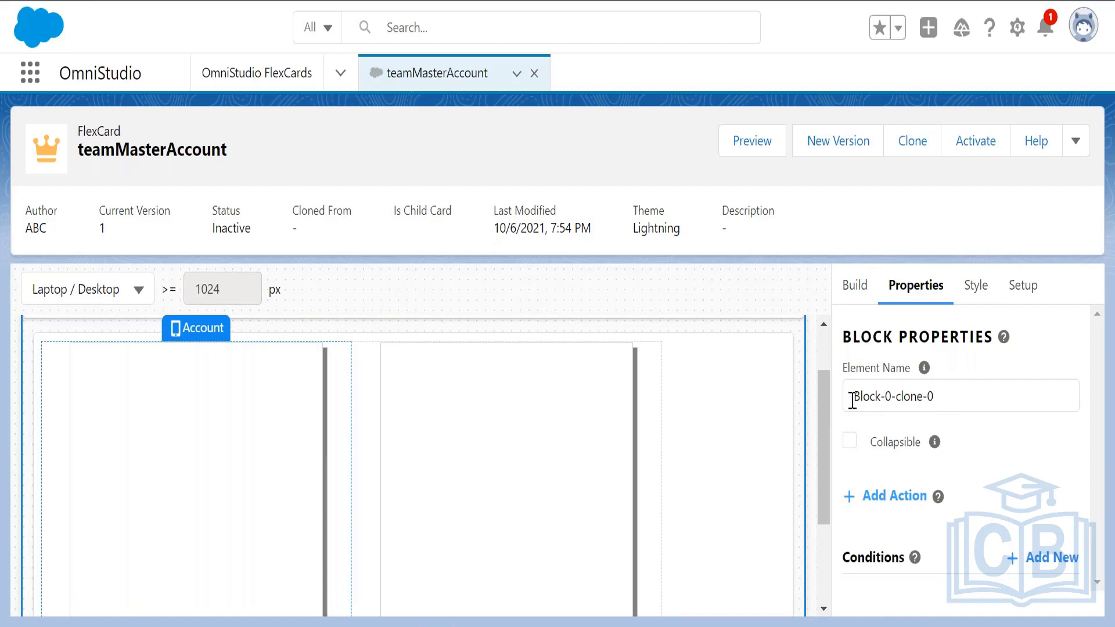
{"action": "left_click", "coordinate": [941, 394]}
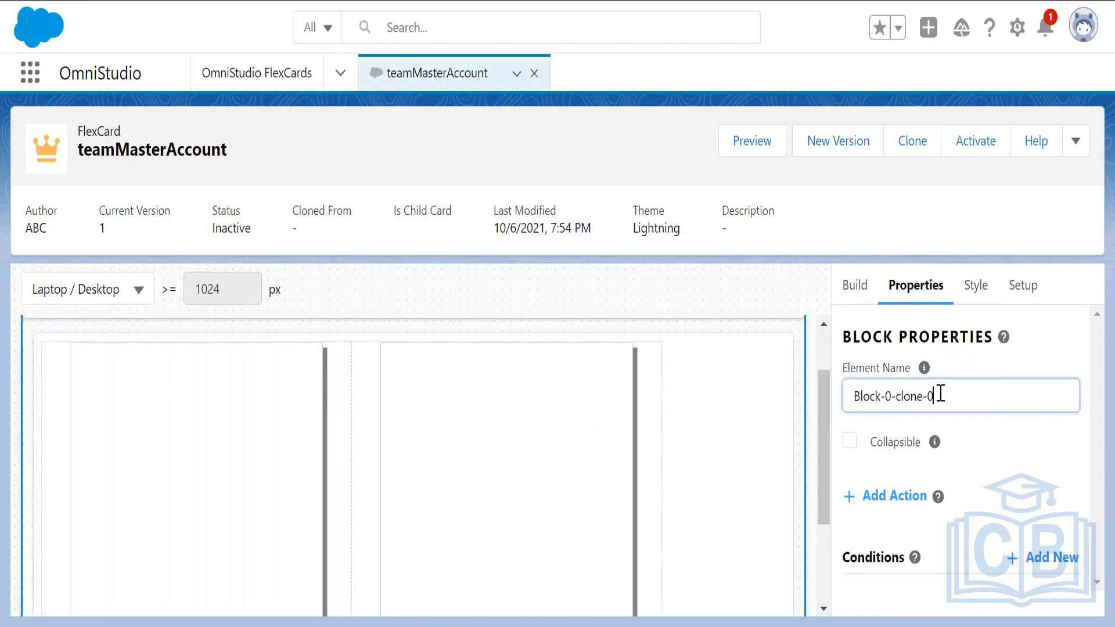
{"action": "key", "text": "ctrl+a"}
{"action": "type", "text": "Wea"}
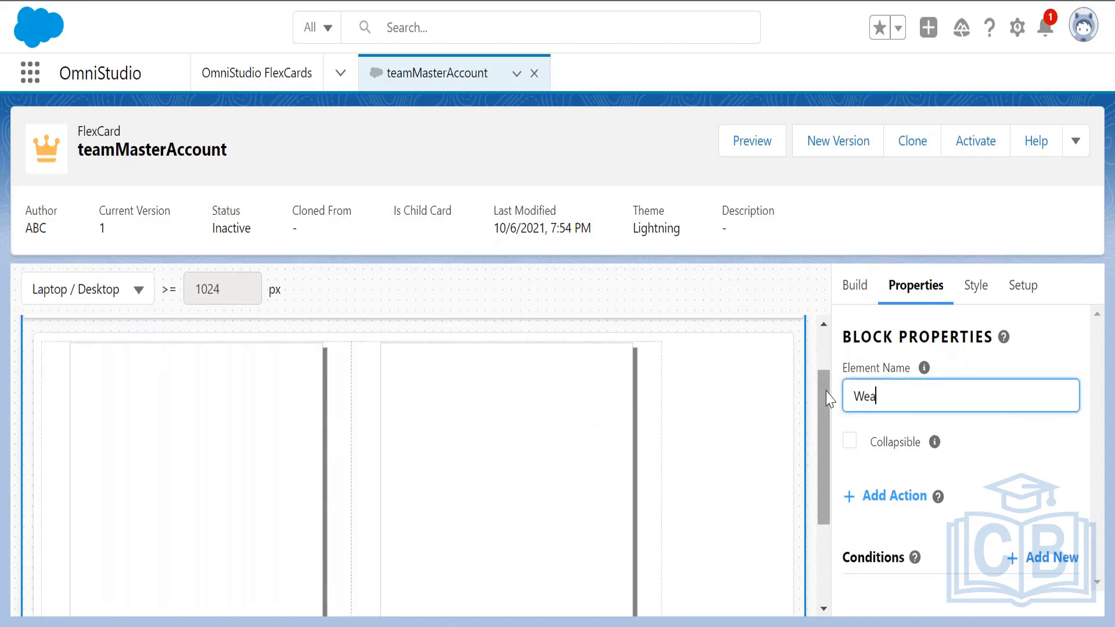
{"action": "type", "text": "ther"}
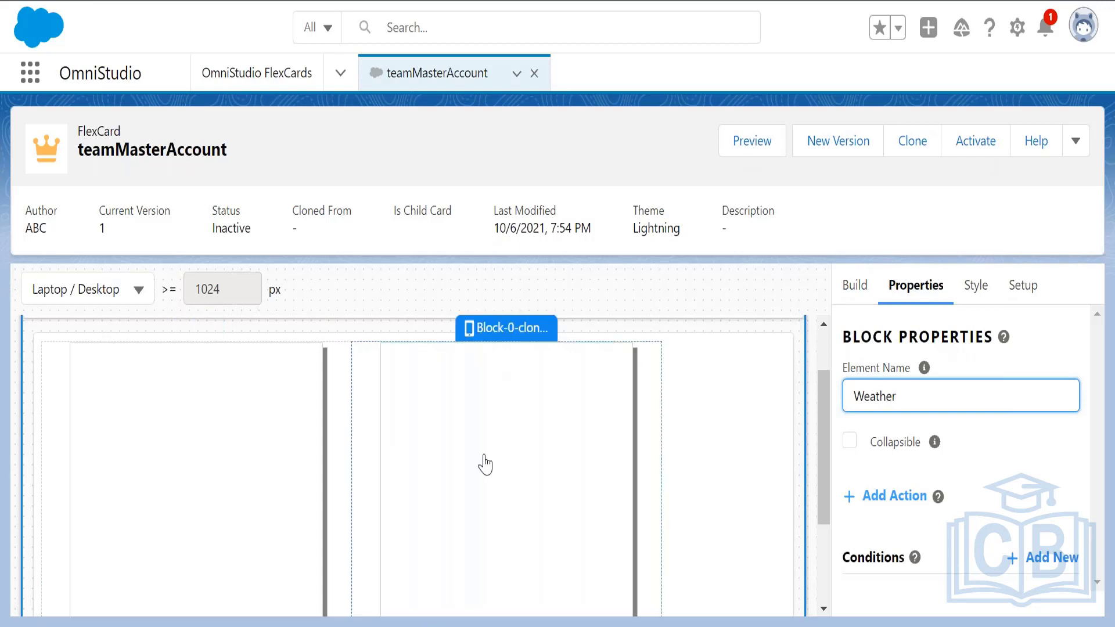
Step: Preview the FlexCard, examine the two blocks side by side and highlight the message text below them
{"action": "left_click", "coordinate": [749, 154]}
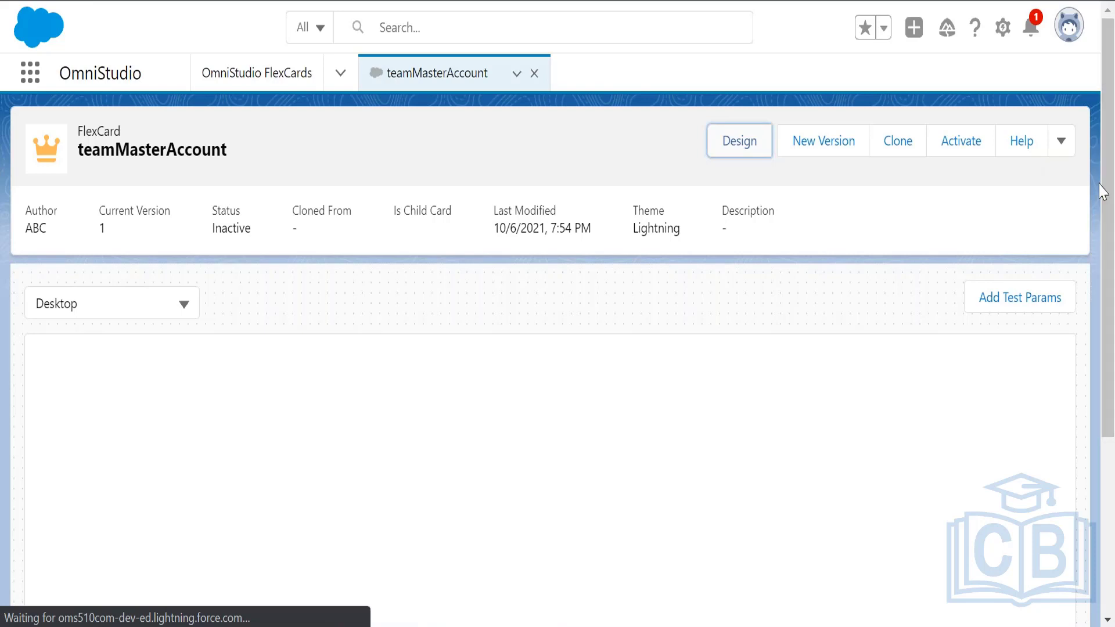
{"action": "left_click_drag", "start_coordinate": [1107, 194], "coordinate": [1107, 286]}
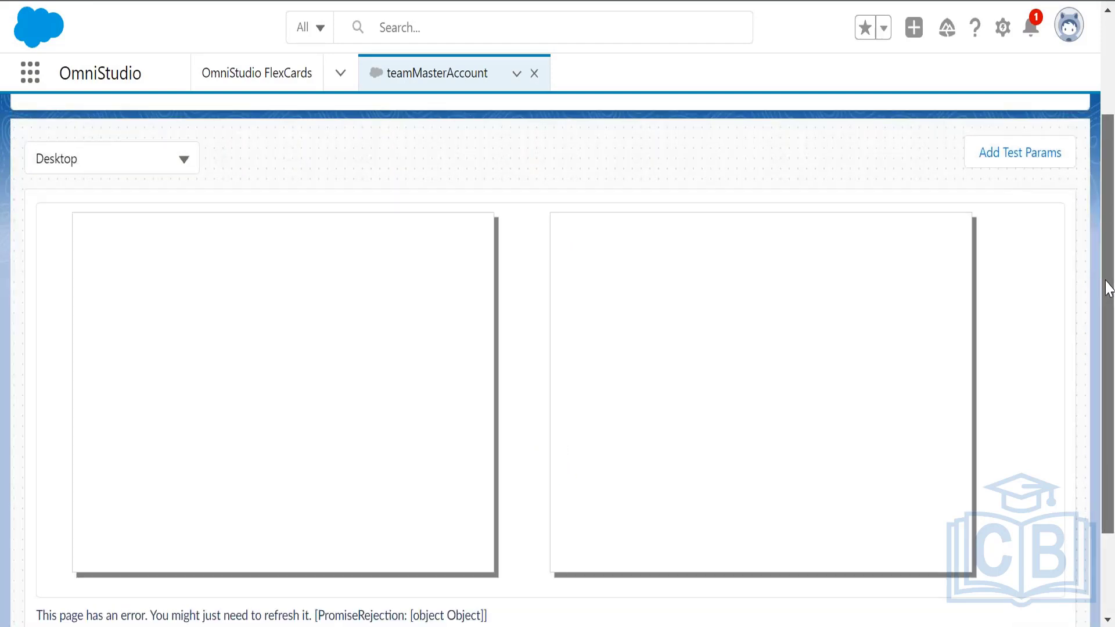
{"action": "mouse_move", "coordinate": [1107, 291]}
{"action": "left_mouse_down"}
{"action": "mouse_move", "coordinate": [1107, 341]}
{"action": "mouse_move", "coordinate": [1110, 298]}
{"action": "left_mouse_up"}
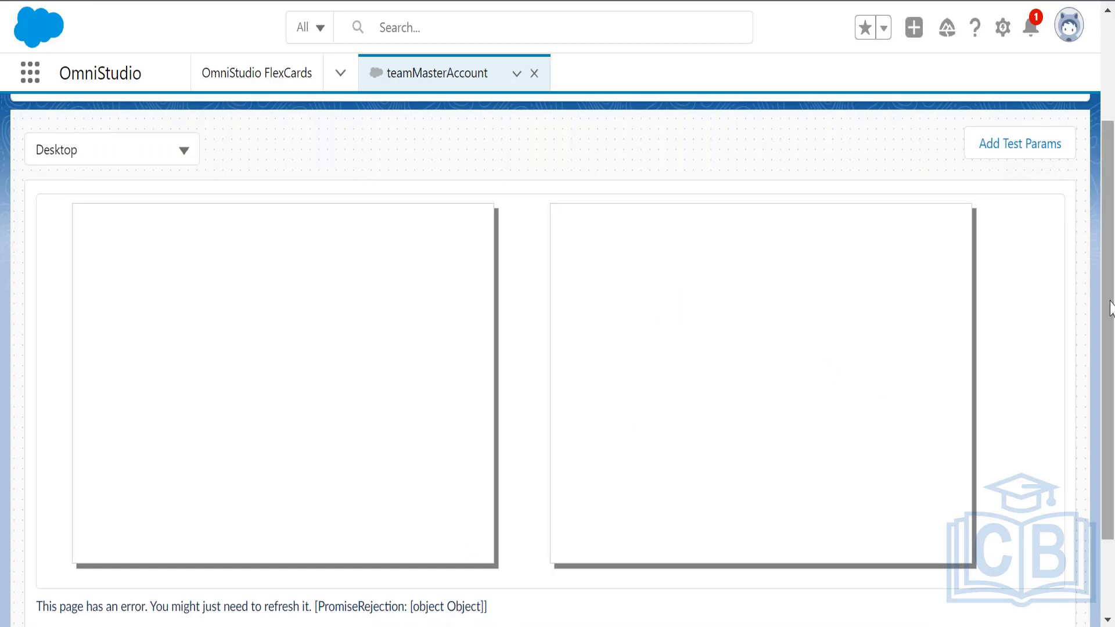
{"action": "left_click_drag", "start_coordinate": [1110, 308], "coordinate": [1100, 368]}
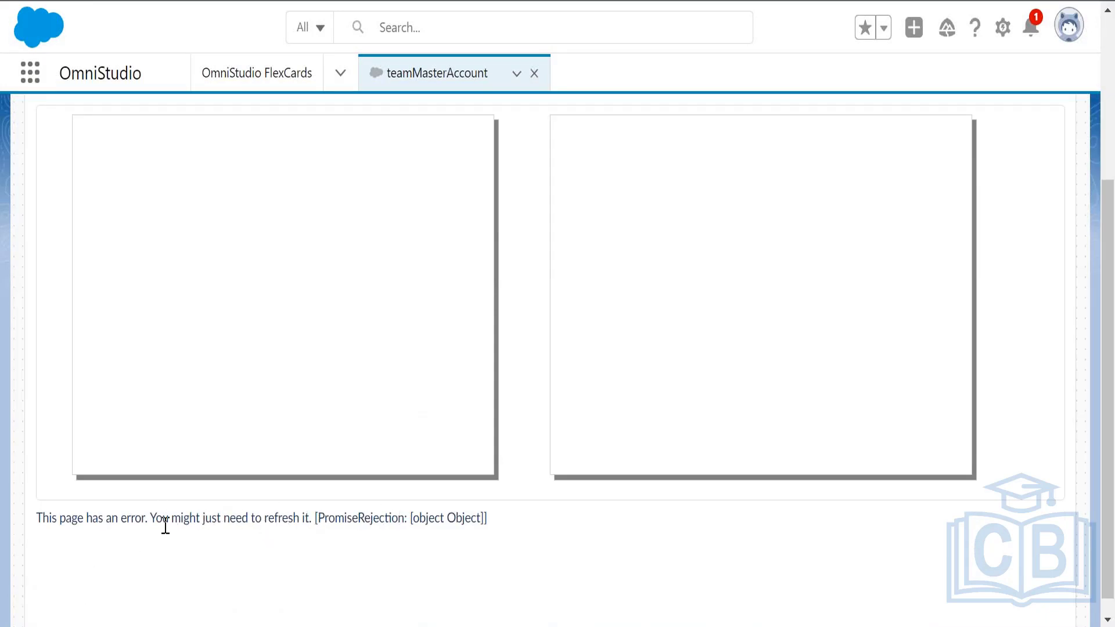
{"action": "left_click_drag", "start_coordinate": [42, 517], "coordinate": [523, 517]}
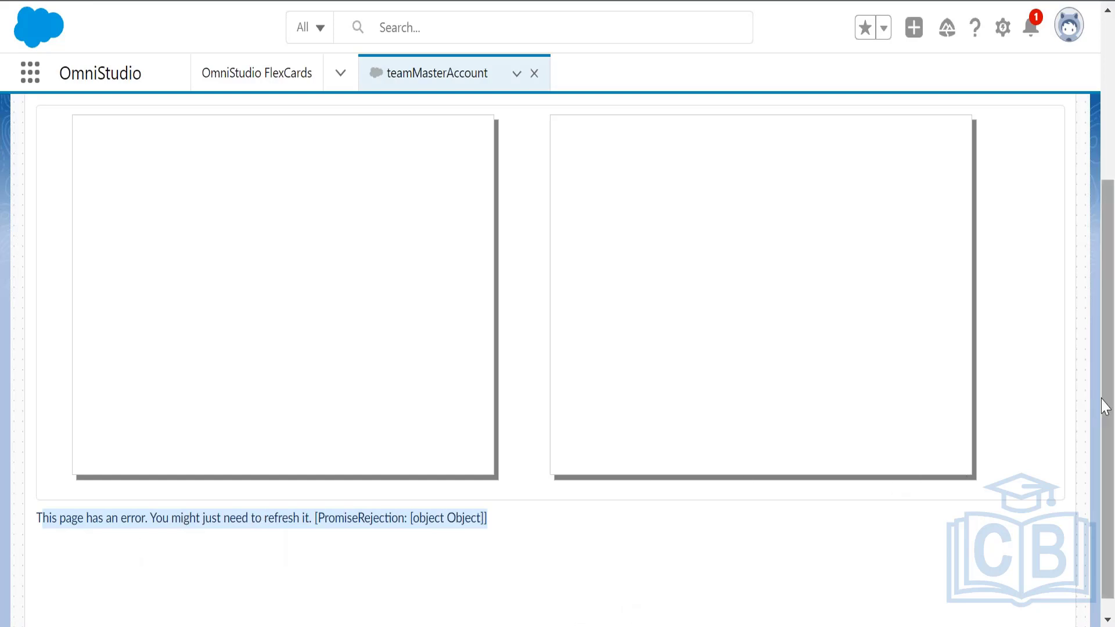
{"action": "left_click_drag", "start_coordinate": [1106, 400], "coordinate": [1107, 342]}
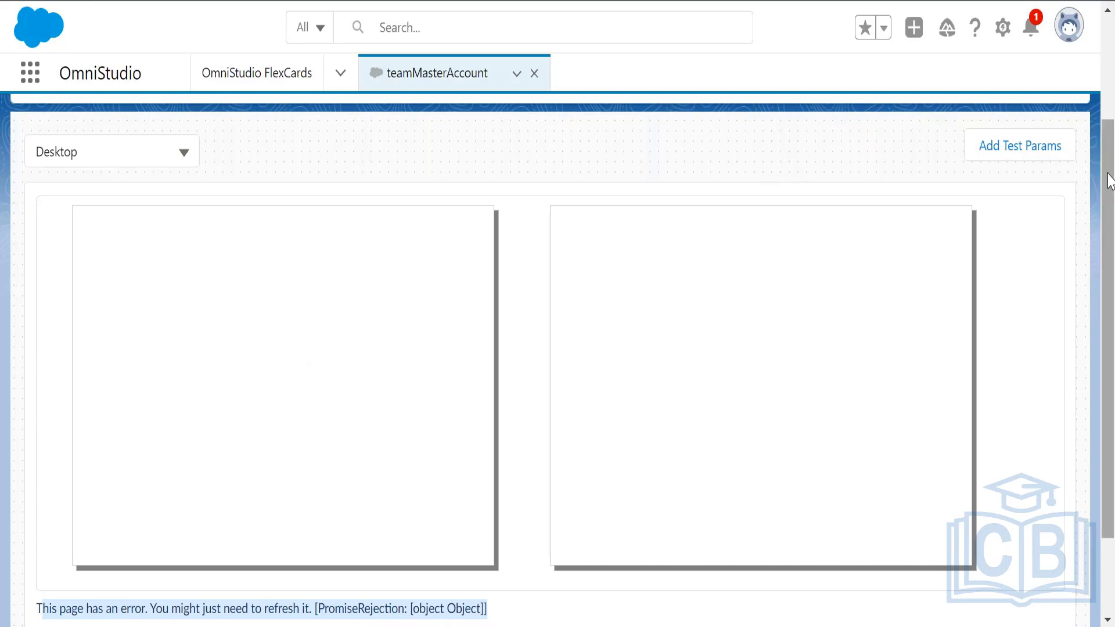
{"action": "scroll", "coordinate": [796, 99], "scroll_direction": "up", "scroll_amount": 3}
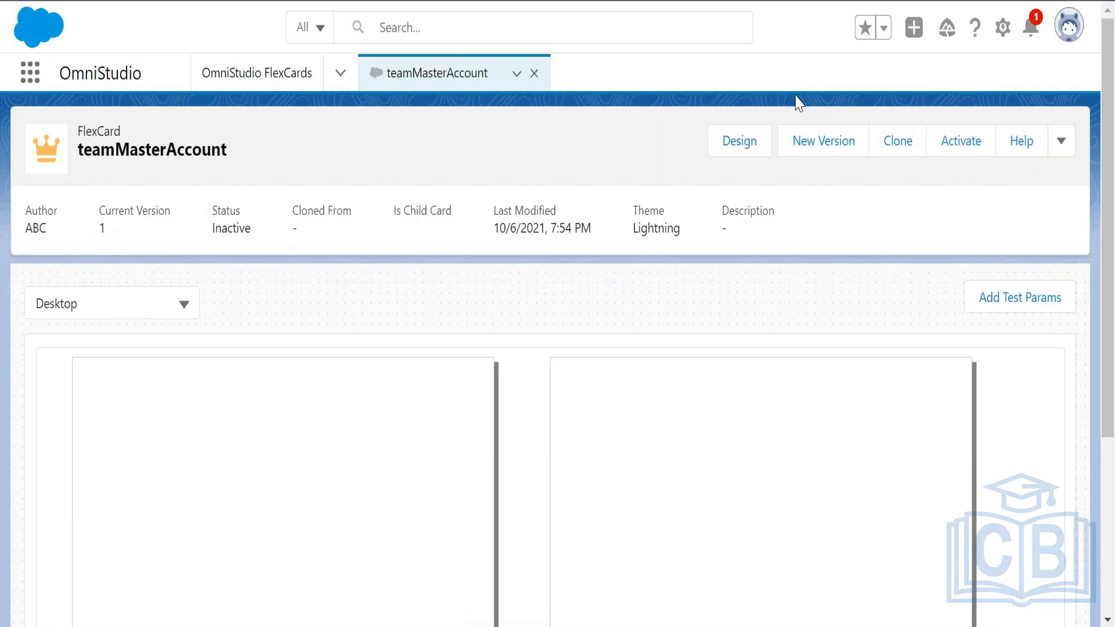
Step: Return to the FlexCard's design view and display the available build elements alongside the two blocks
{"action": "left_click", "coordinate": [740, 142]}
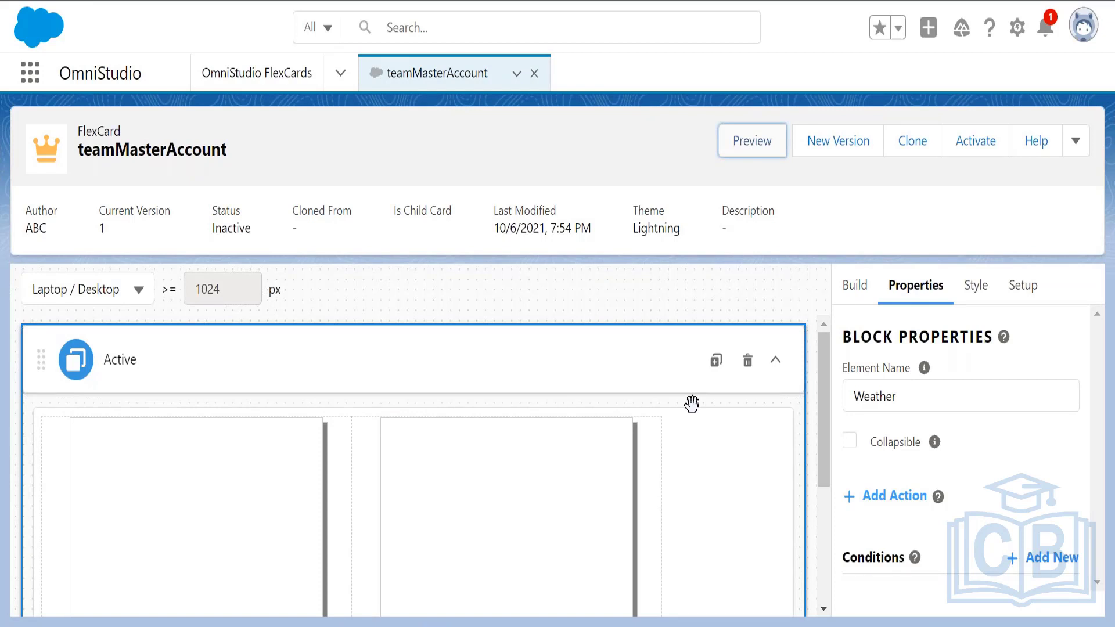
{"action": "left_click", "coordinate": [855, 285]}
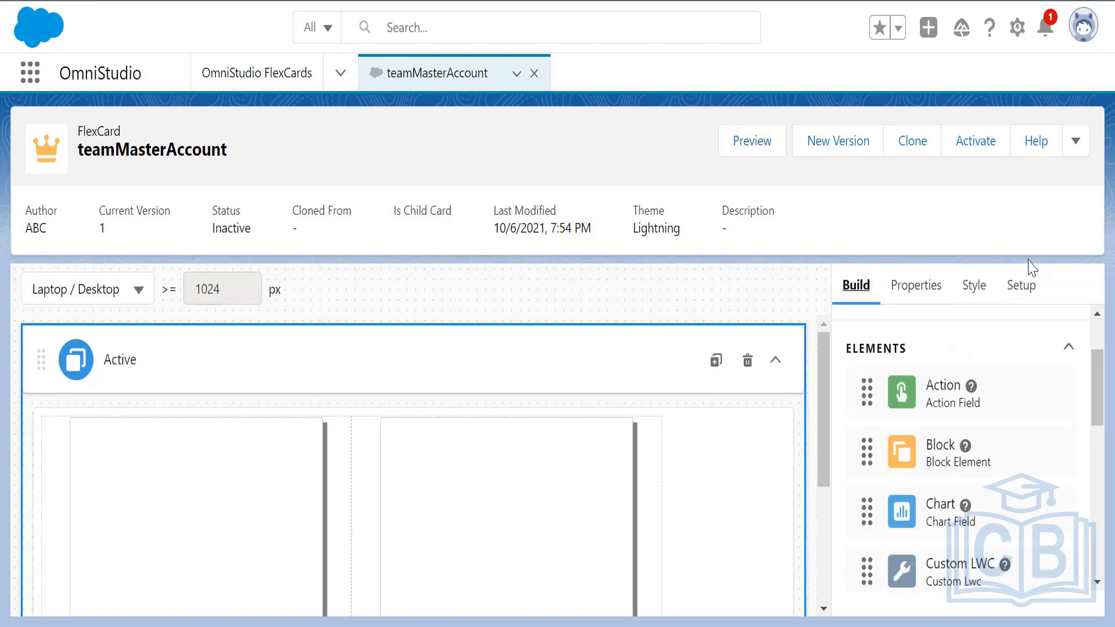
{"action": "left_click_drag", "start_coordinate": [822, 367], "coordinate": [821, 406]}
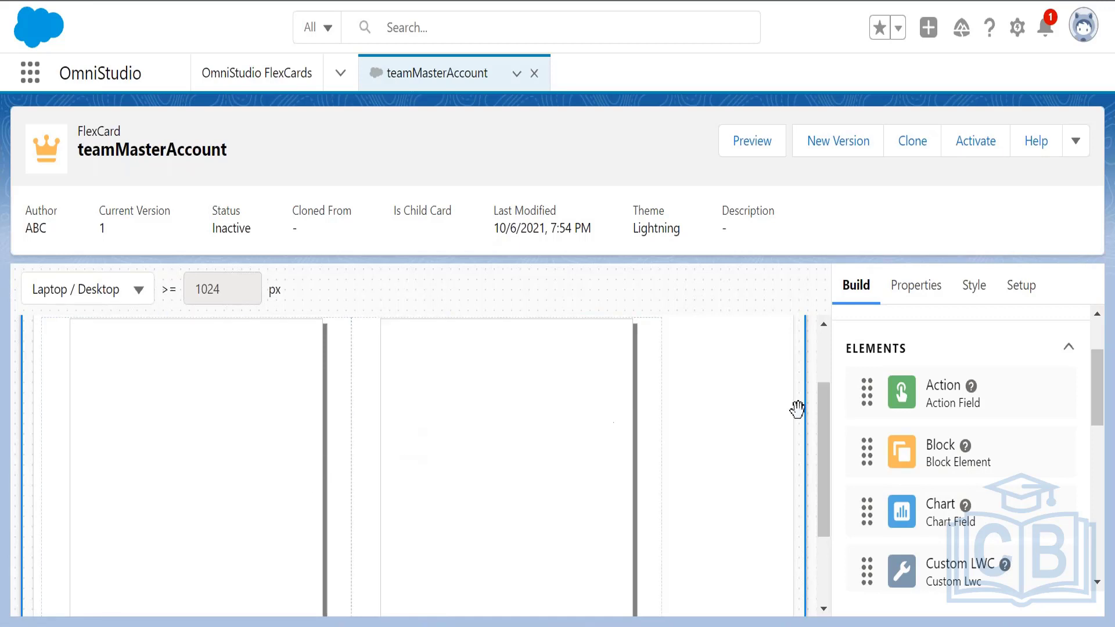
Step: Switch to the Paint layout sketch and draw a rounded rectangle of about 1092 × 278 px around the two uppermost blue boxes
{"action": "mouse_move", "coordinate": [469, 624]}
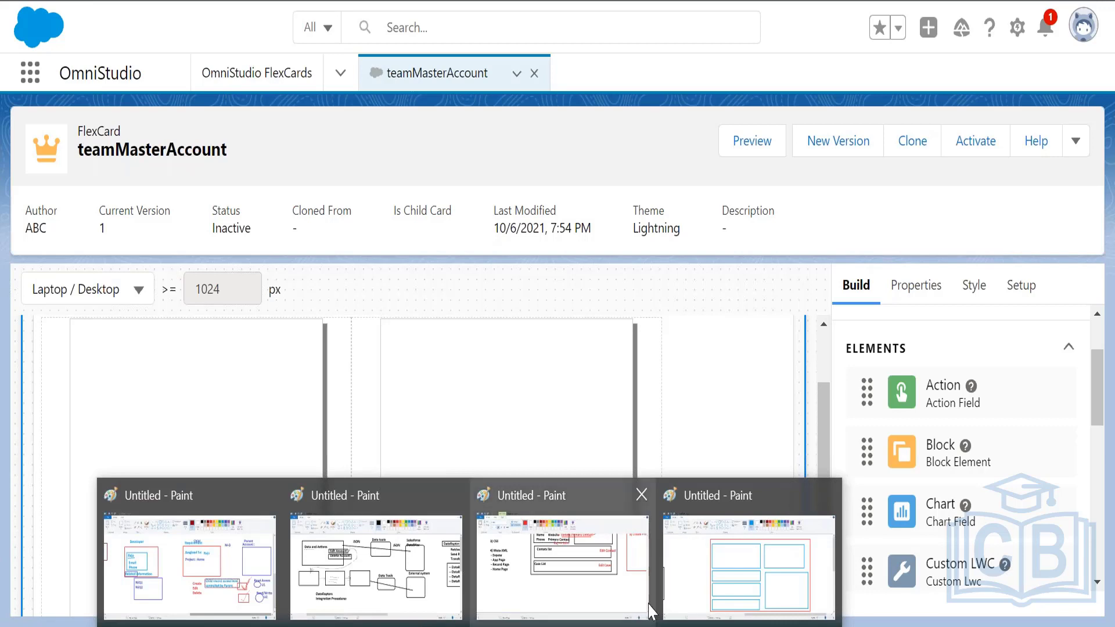
{"action": "left_click", "coordinate": [727, 563]}
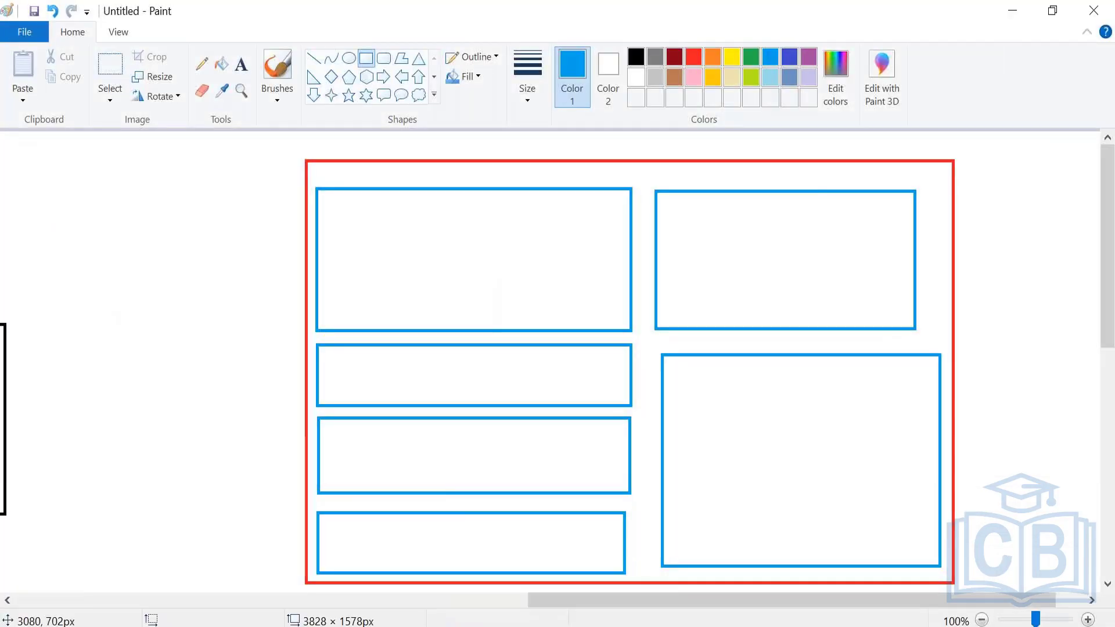
{"action": "left_click", "coordinate": [383, 58]}
{"action": "left_click_drag", "start_coordinate": [312, 176], "coordinate": [944, 346]}
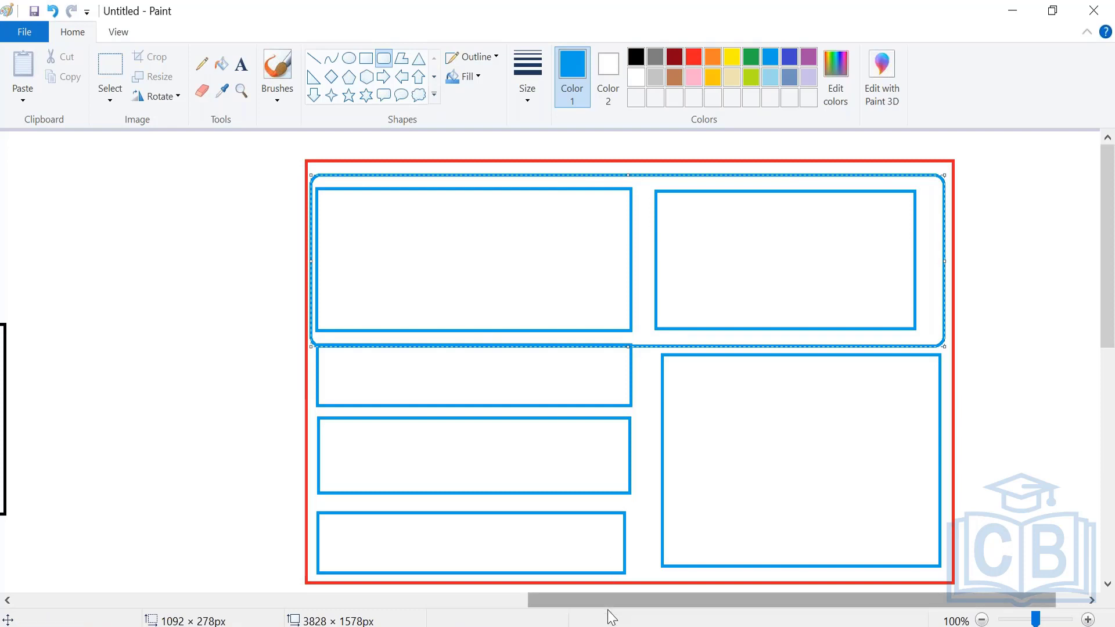
Step: Draw a large blue rectangle in the empty canvas area below the layout, with a 679 × 144 px rectangle inside its upper part
{"action": "left_click_drag", "start_coordinate": [613, 612], "coordinate": [307, 192]}
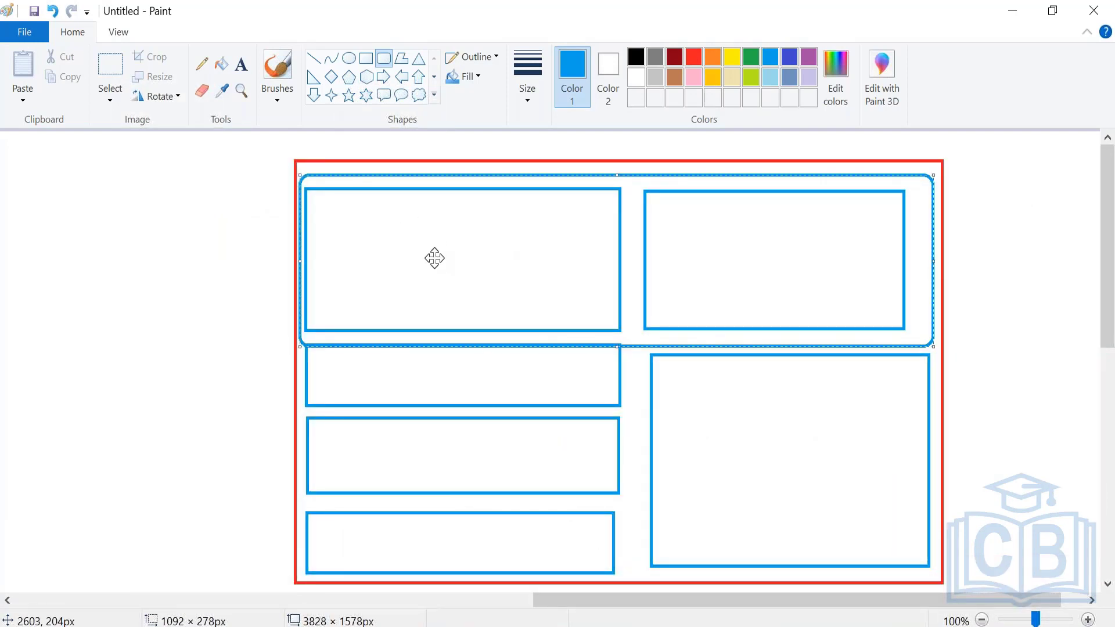
{"action": "left_click_drag", "start_coordinate": [625, 607], "coordinate": [778, 610]}
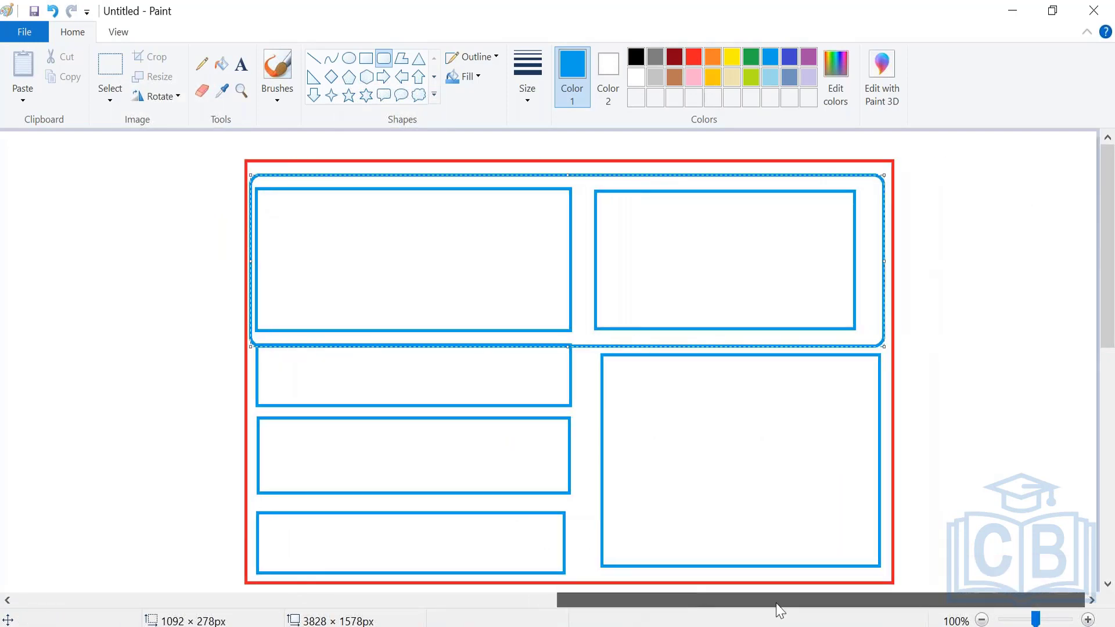
{"action": "left_click_drag", "start_coordinate": [1105, 294], "coordinate": [1112, 493]}
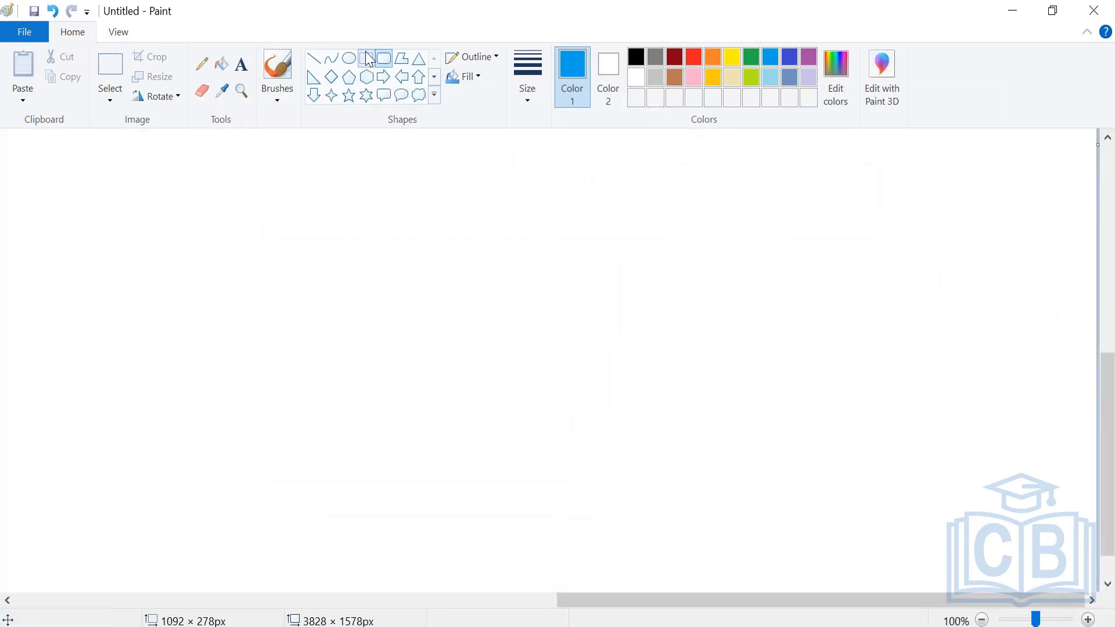
{"action": "left_click", "coordinate": [368, 58]}
{"action": "left_click_drag", "start_coordinate": [82, 158], "coordinate": [495, 487]}
{"action": "left_click", "coordinate": [591, 502]}
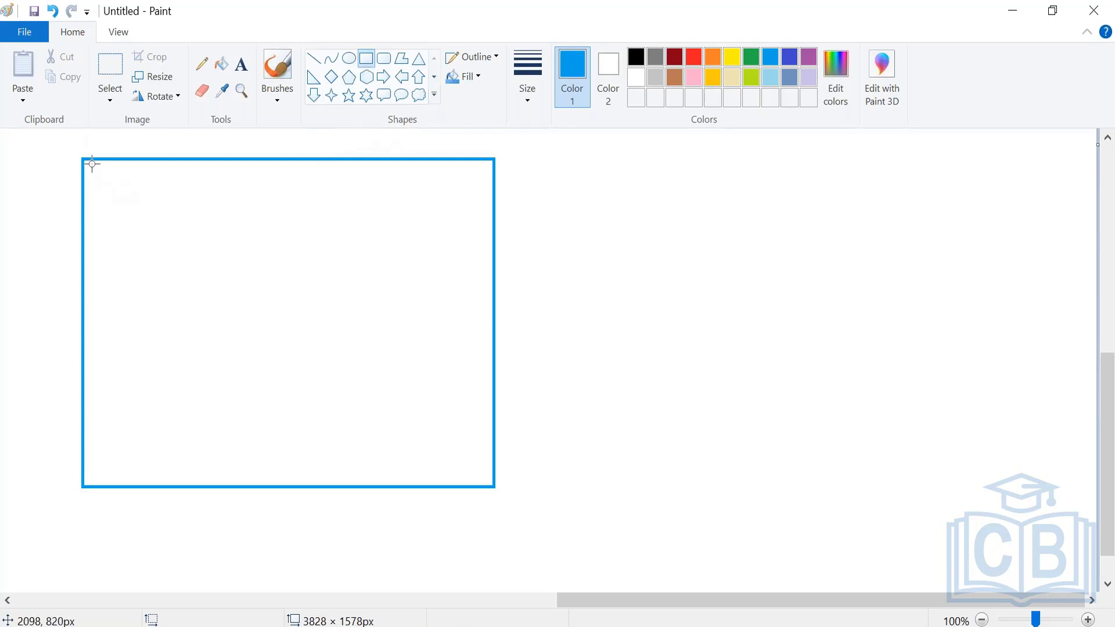
{"action": "left_click_drag", "start_coordinate": [91, 163], "coordinate": [489, 253]}
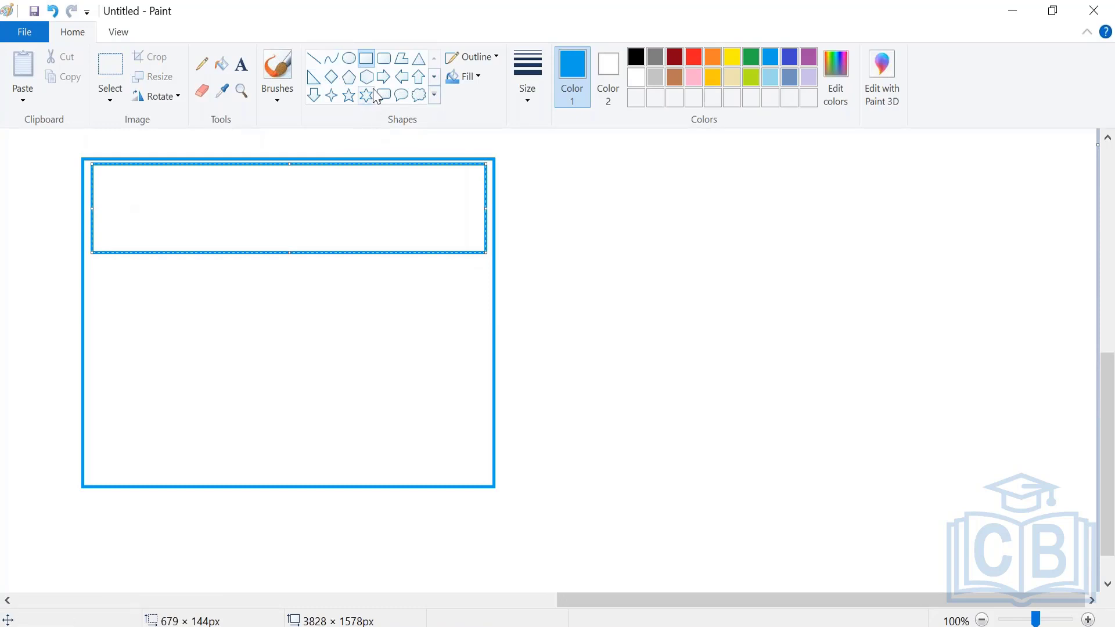
Step: Draw a small rounded rectangle as an icon placeholder at the left end of the sketch's upper inner rectangle
{"action": "left_click", "coordinate": [384, 58]}
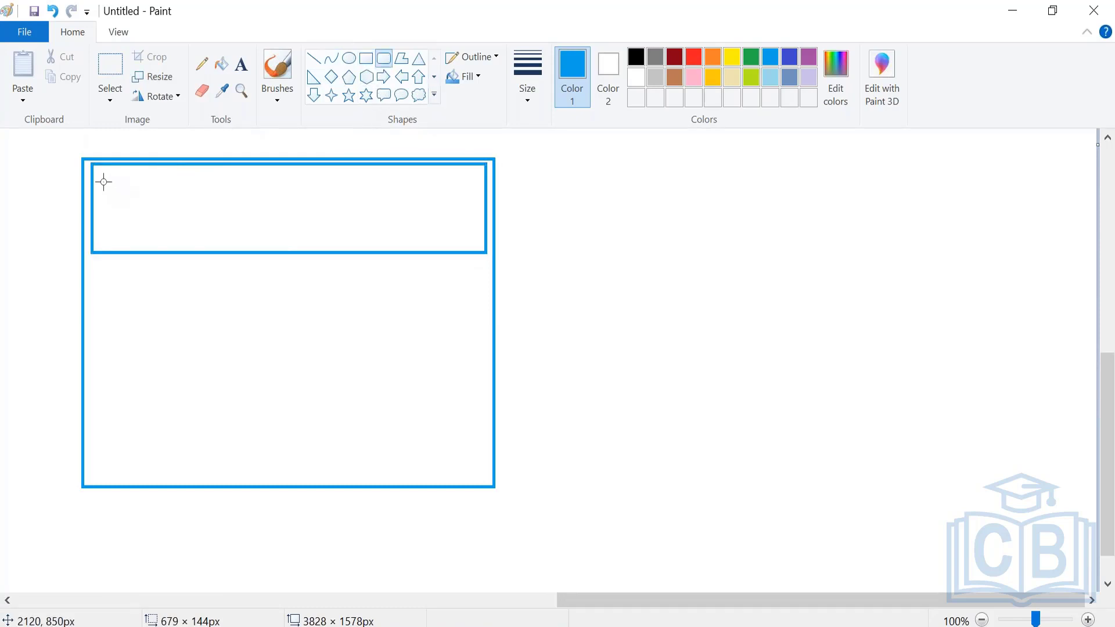
{"action": "left_click_drag", "start_coordinate": [100, 180], "coordinate": [169, 229]}
{"action": "left_click", "coordinate": [194, 309]}
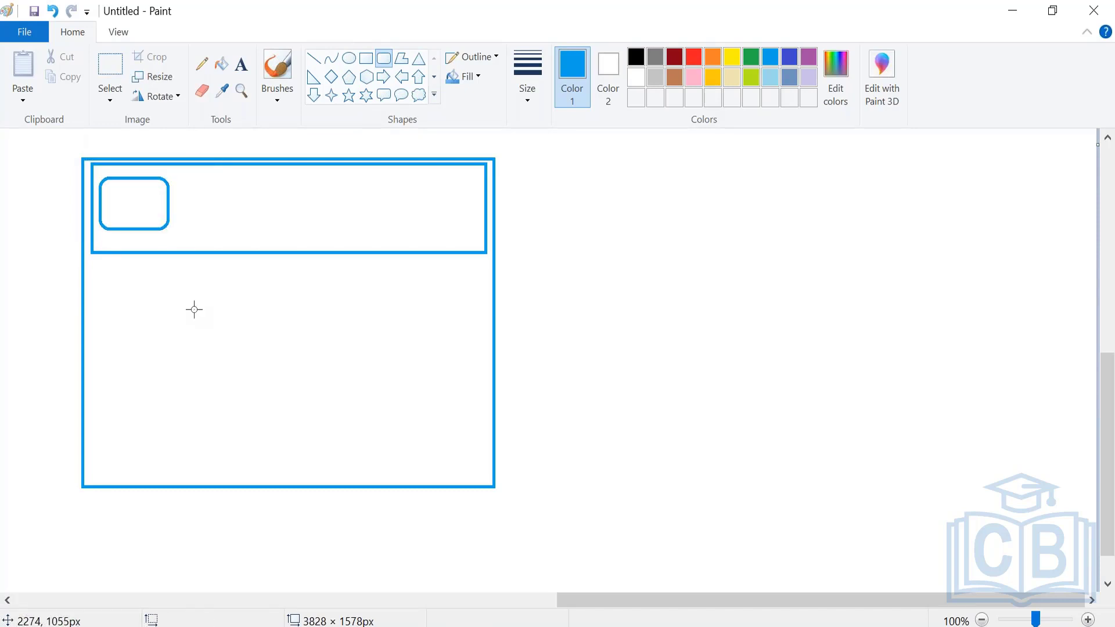
Step: Add the text label "Account Name" beside the small rounded rectangle in the upper inner block
{"action": "left_click", "coordinate": [241, 64]}
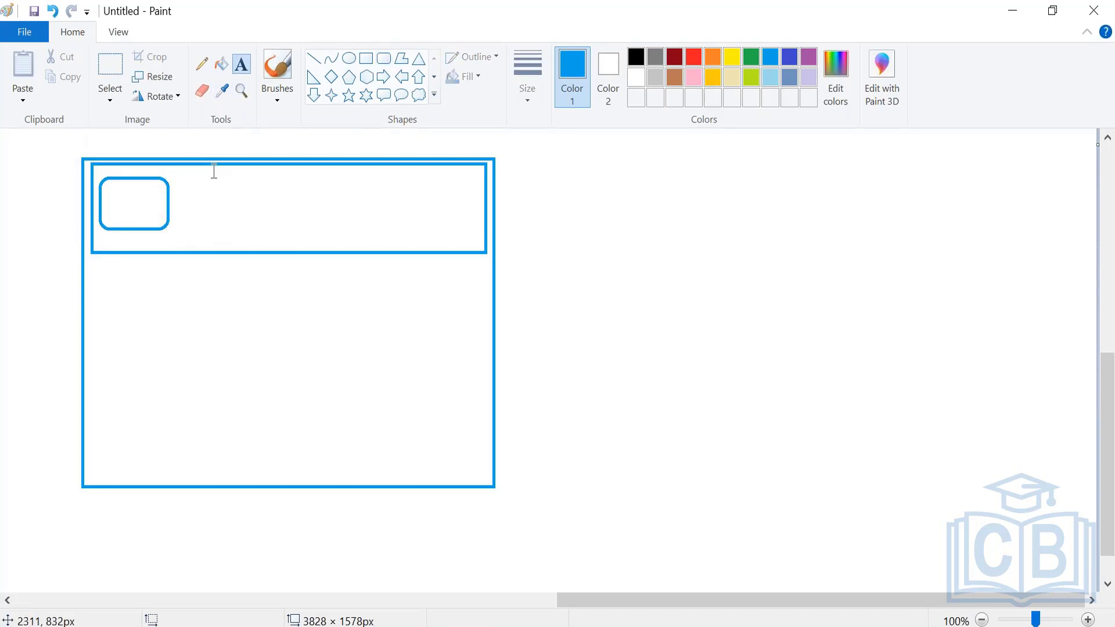
{"action": "left_click_drag", "start_coordinate": [181, 188], "coordinate": [474, 227]}
{"action": "type", "text": "Accoubt"}
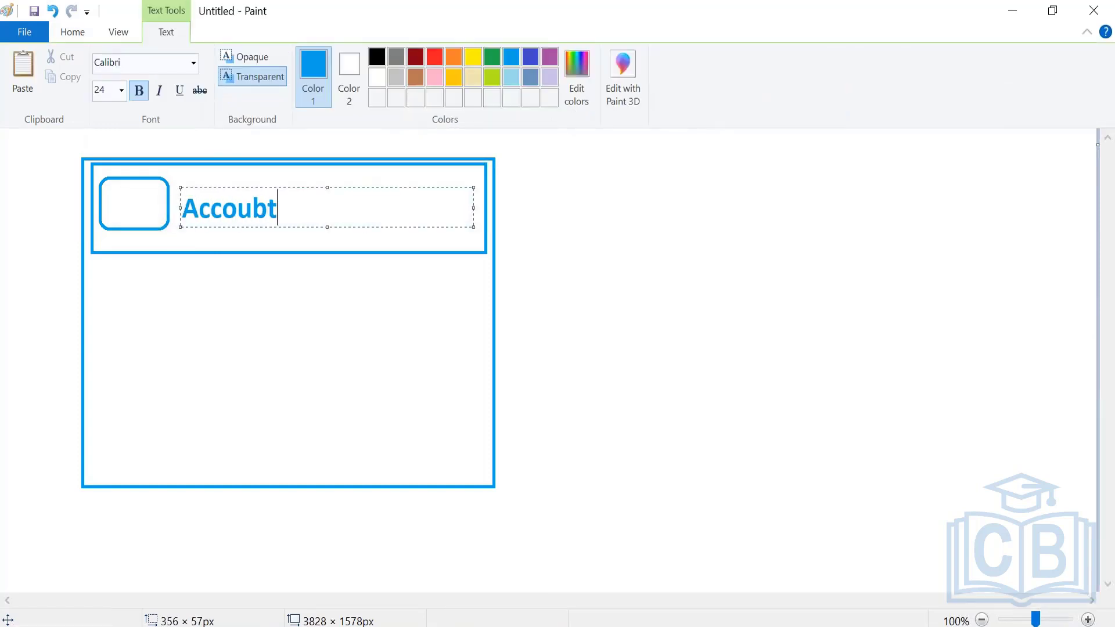
{"action": "key", "text": "BackSpace"}
{"action": "key", "text": "BackSpace"}
{"action": "type", "text": "nt Name"}
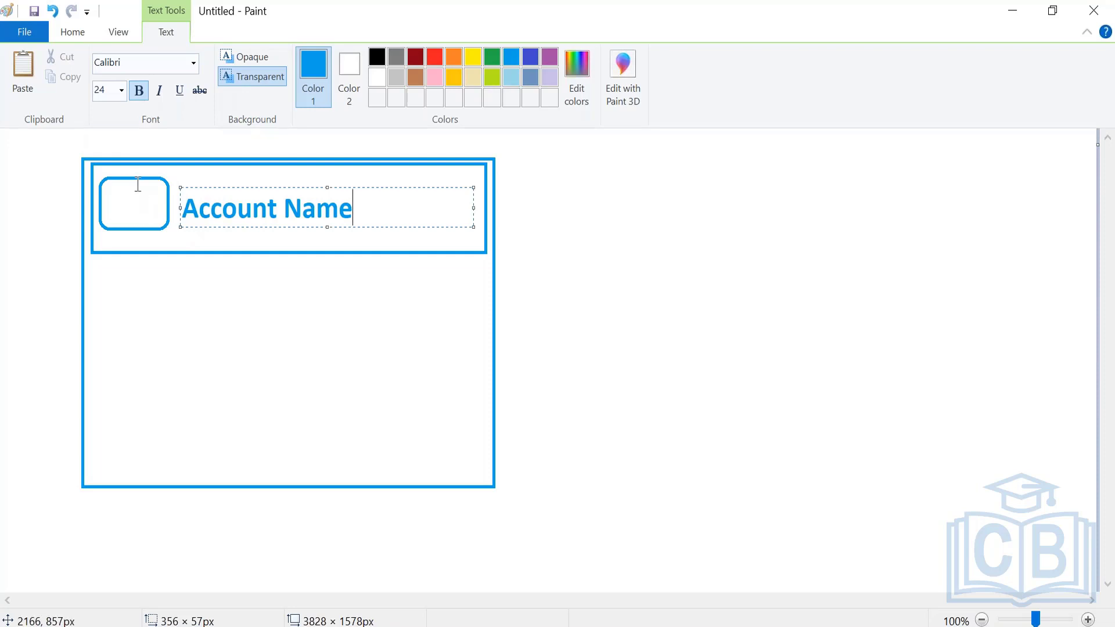
{"action": "left_click", "coordinate": [281, 302]}
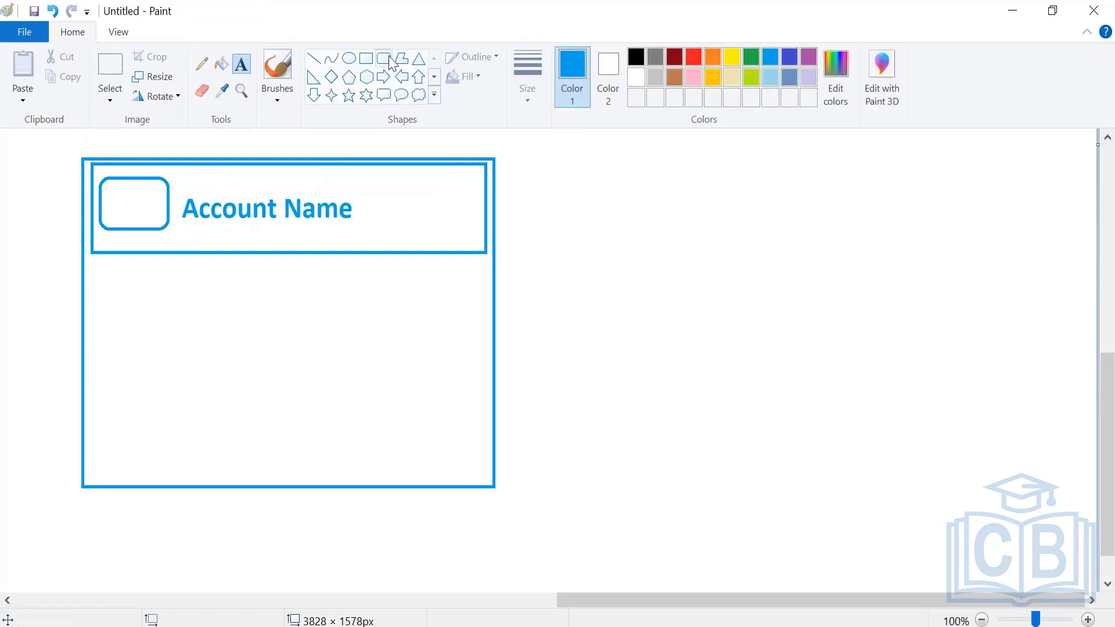
Step: Draw a rectangle filling the space below the Account Name block and start a text box in its upper part
{"action": "left_click", "coordinate": [365, 59]}
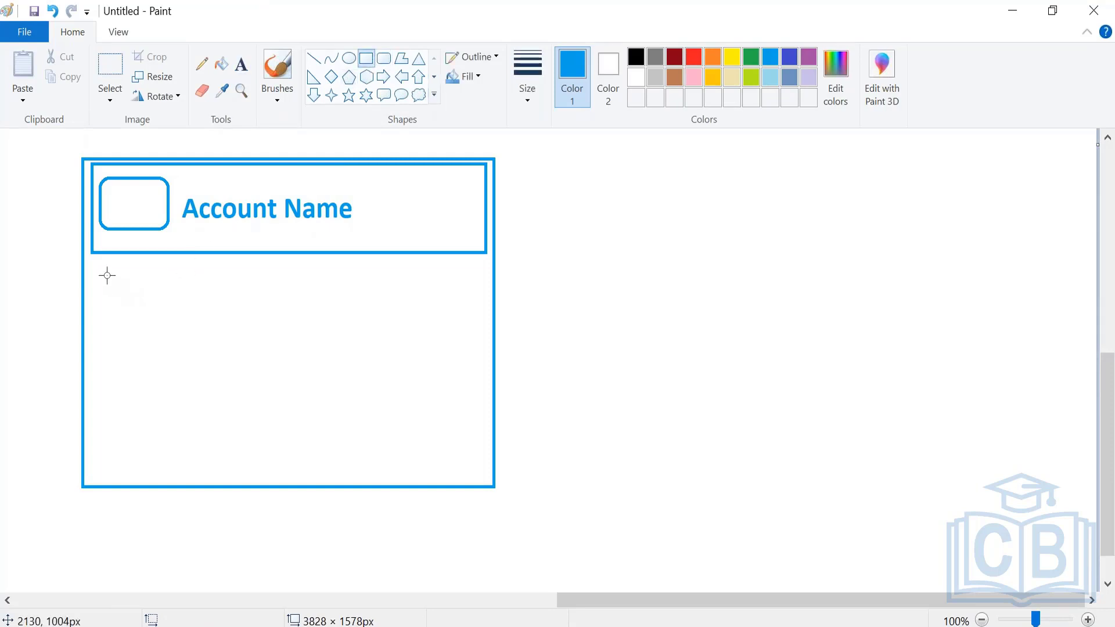
{"action": "mouse_move", "coordinate": [93, 268]}
{"action": "left_mouse_down"}
{"action": "mouse_move", "coordinate": [250, 368]}
{"action": "mouse_move", "coordinate": [483, 474]}
{"action": "left_mouse_up"}
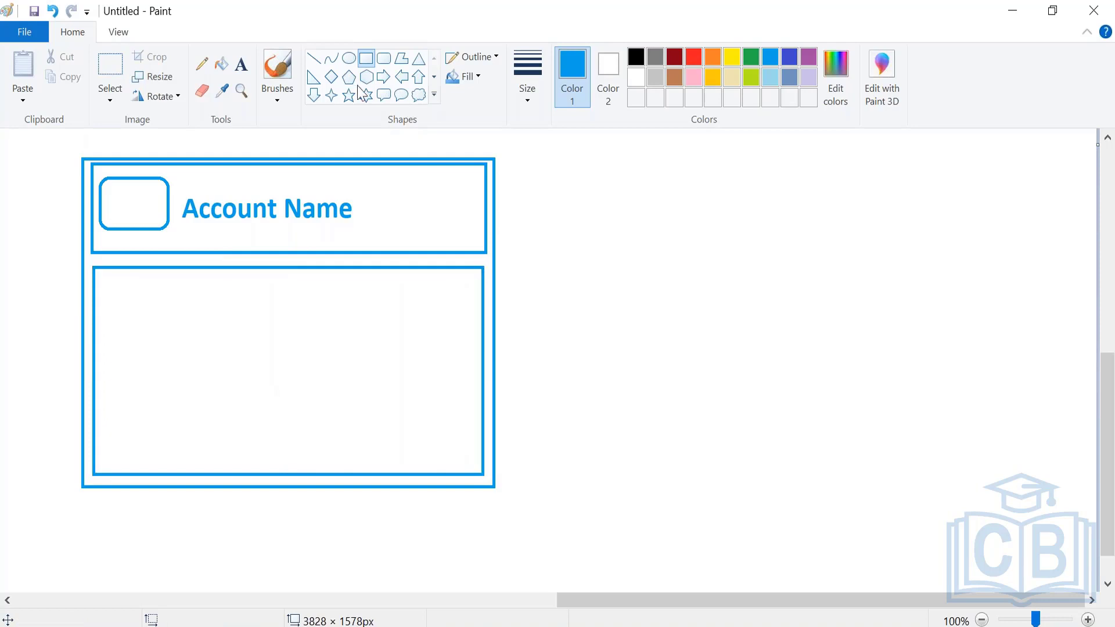
{"action": "left_click", "coordinate": [241, 63]}
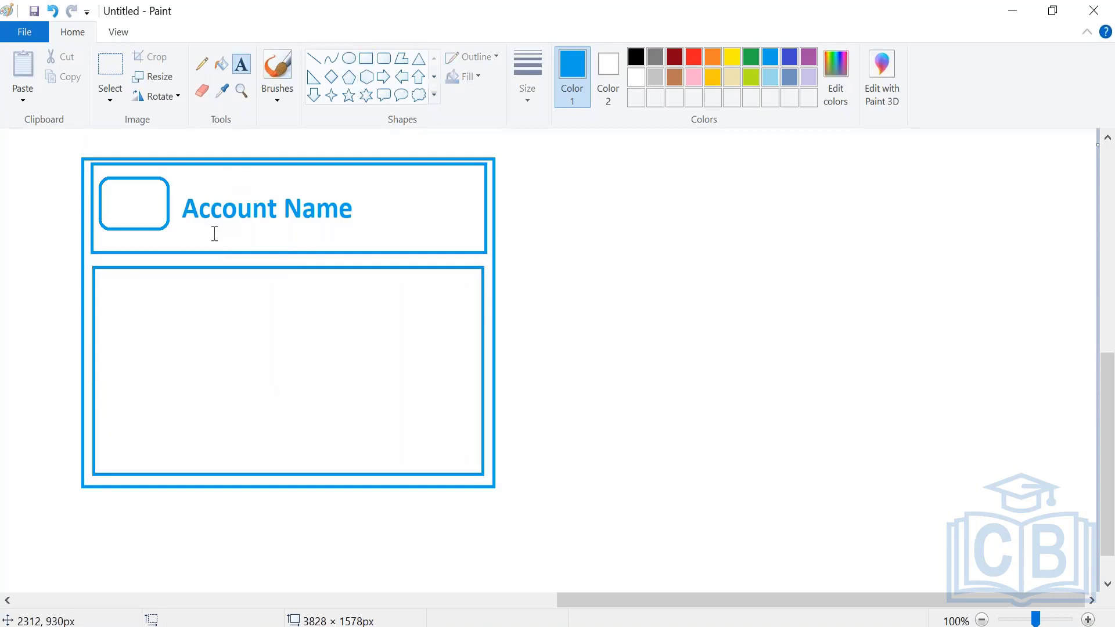
{"action": "left_click_drag", "start_coordinate": [109, 291], "coordinate": [246, 337]}
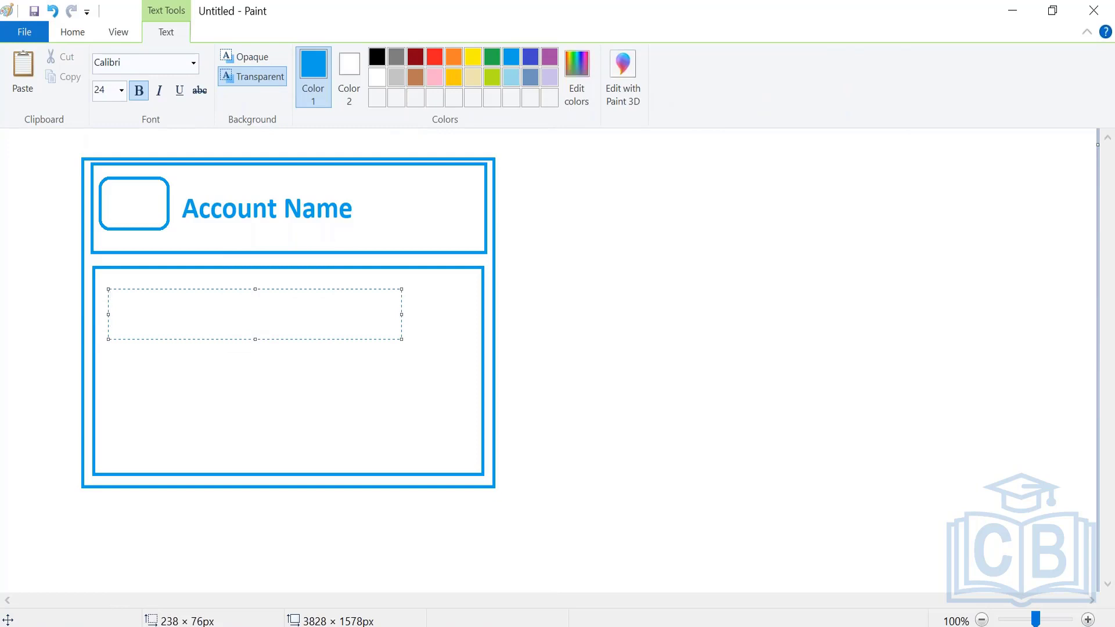
Step: Switch to the Notepad window with the sample Contact and Account JSON and highlight the AccountName entry
{"action": "left_click", "coordinate": [523, 621]}
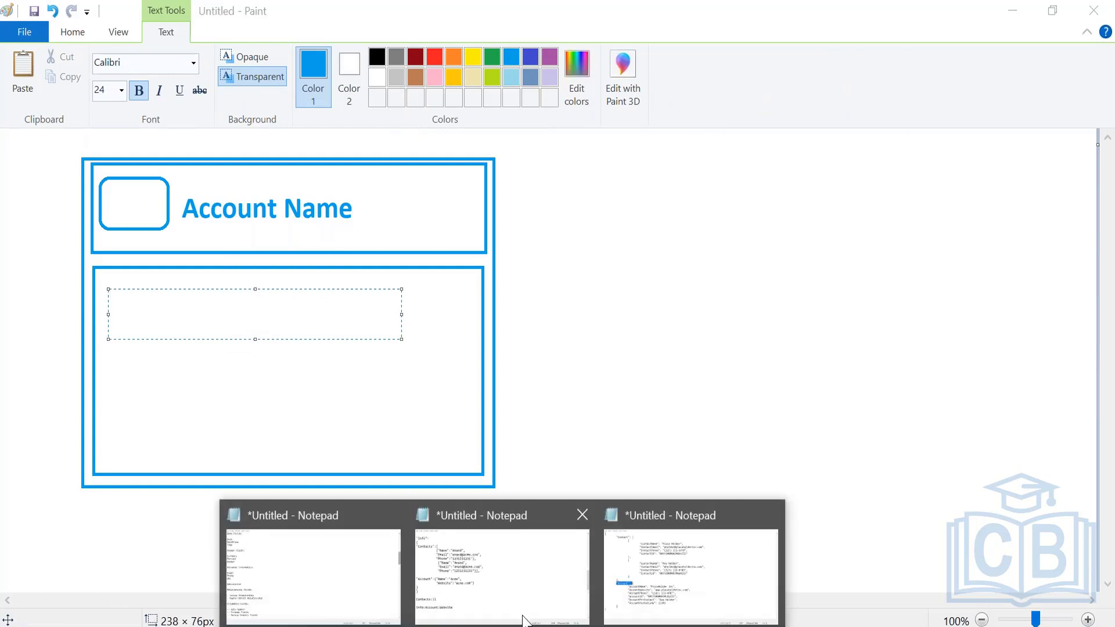
{"action": "left_click", "coordinate": [682, 587]}
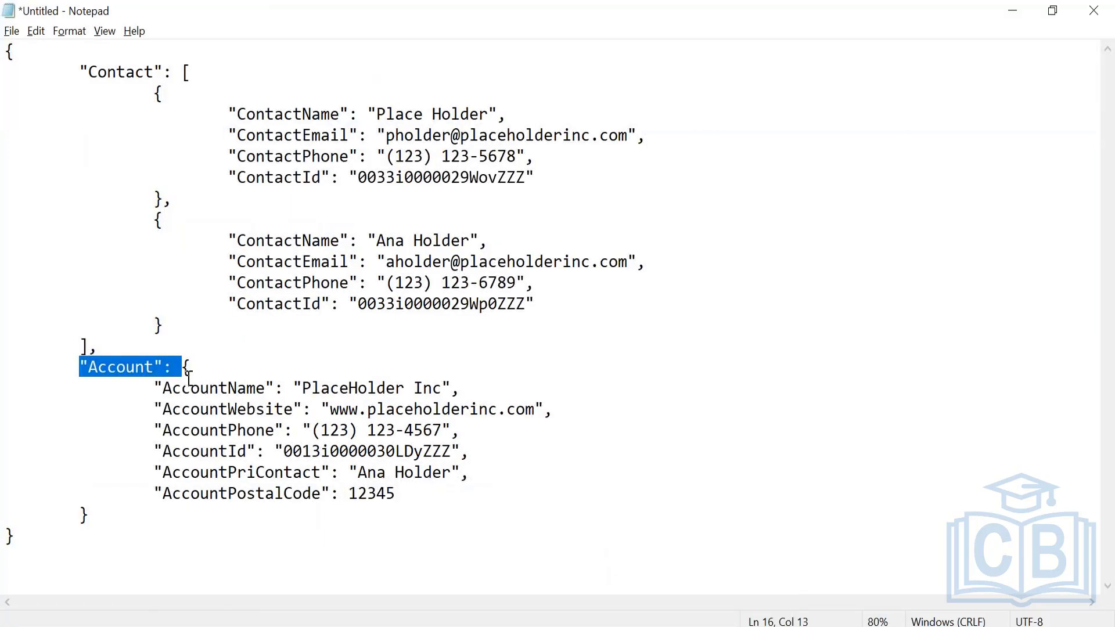
{"action": "left_click_drag", "start_coordinate": [164, 386], "coordinate": [461, 388]}
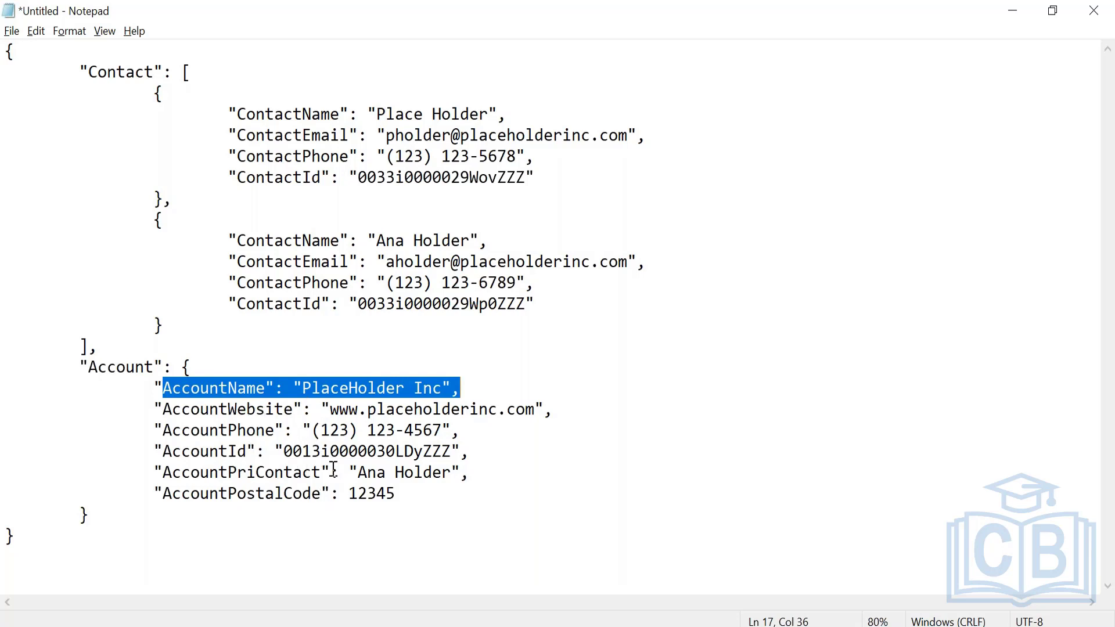
Step: Return to the Paint sketch and enter "Prima" in the lower block's text box
{"action": "key", "text": "alt+Tab"}
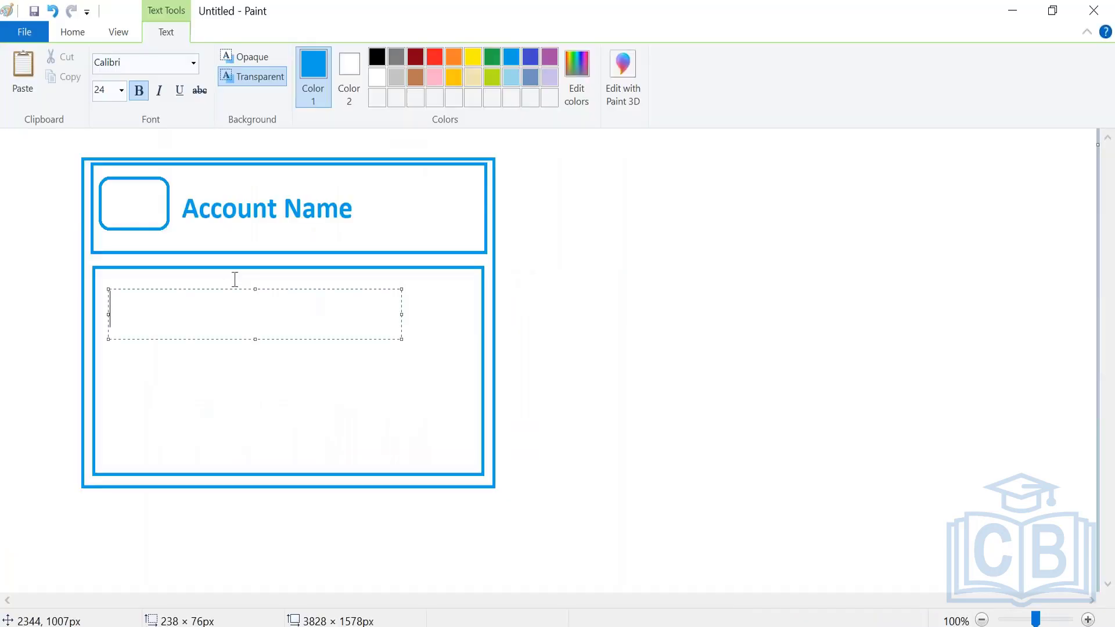
{"action": "type", "text": "Prima"}
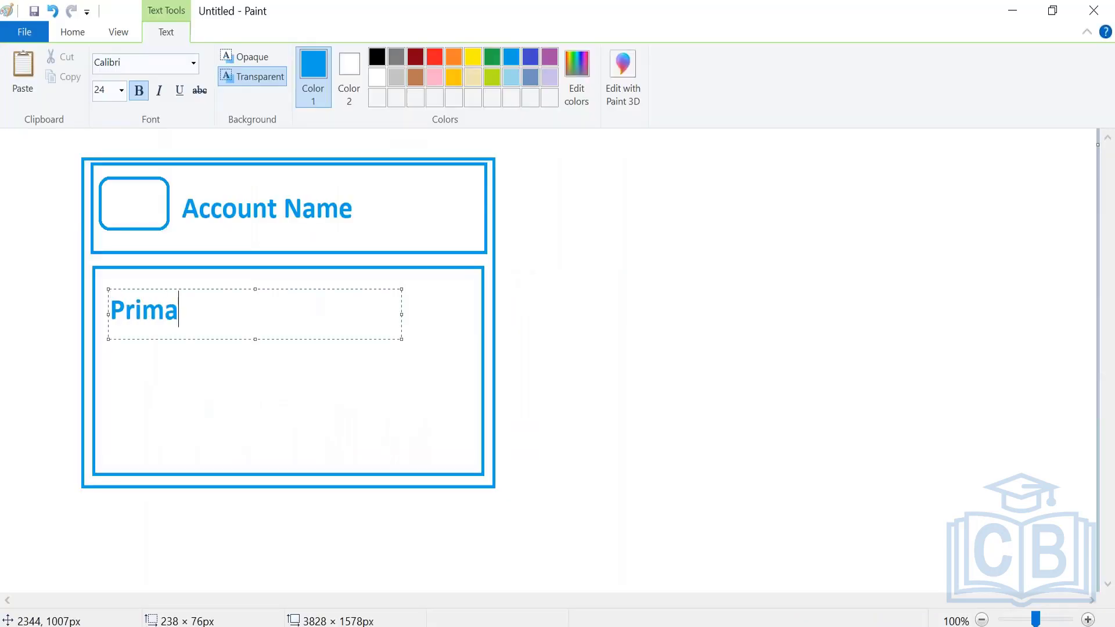
Step: Complete the first label in the lower box of the sketch as "Primary Contact" and add "Phone" on the line below
{"action": "type", "text": "ry Contact"}
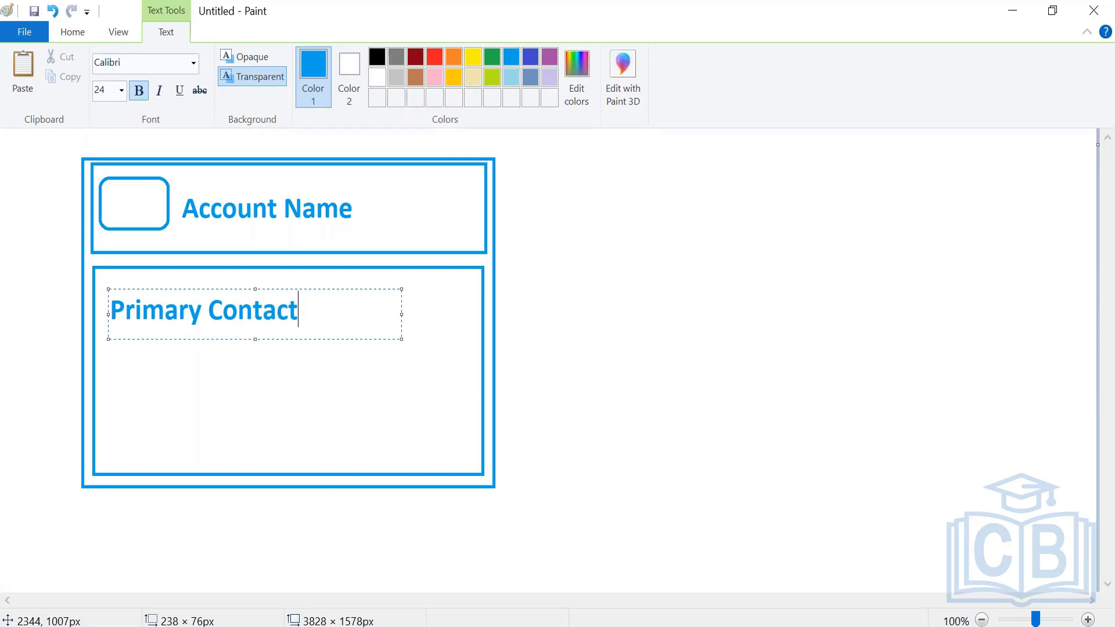
{"action": "key", "text": "alt+Tab"}
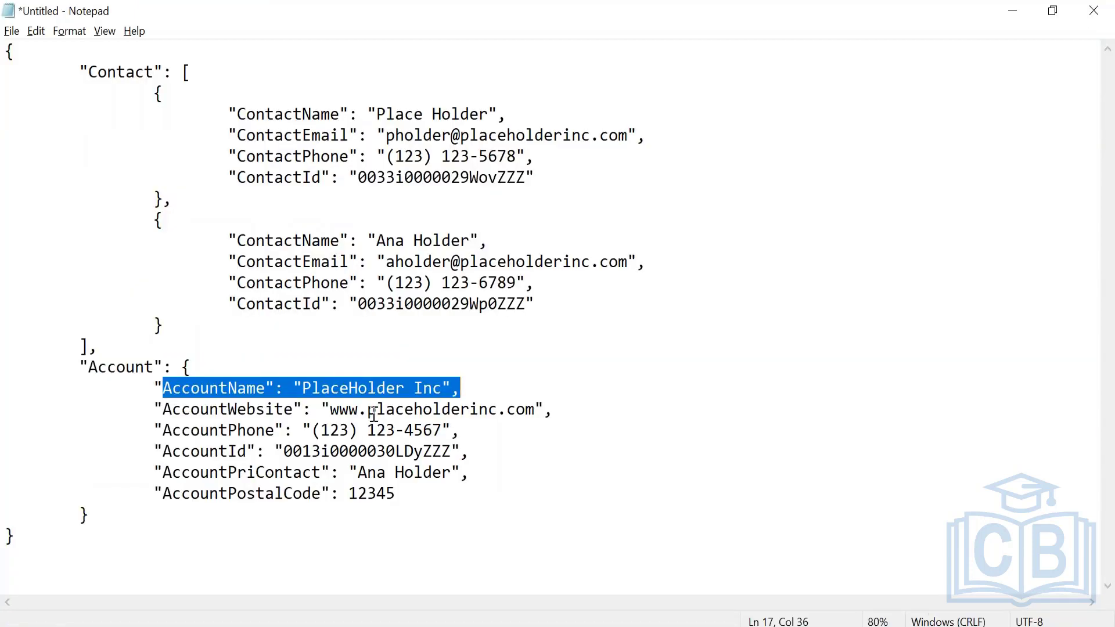
{"action": "key", "text": "alt+Tab"}
{"action": "key", "text": "Return"}
{"action": "type", "text": "Phone"}
{"action": "key", "text": "Return"}
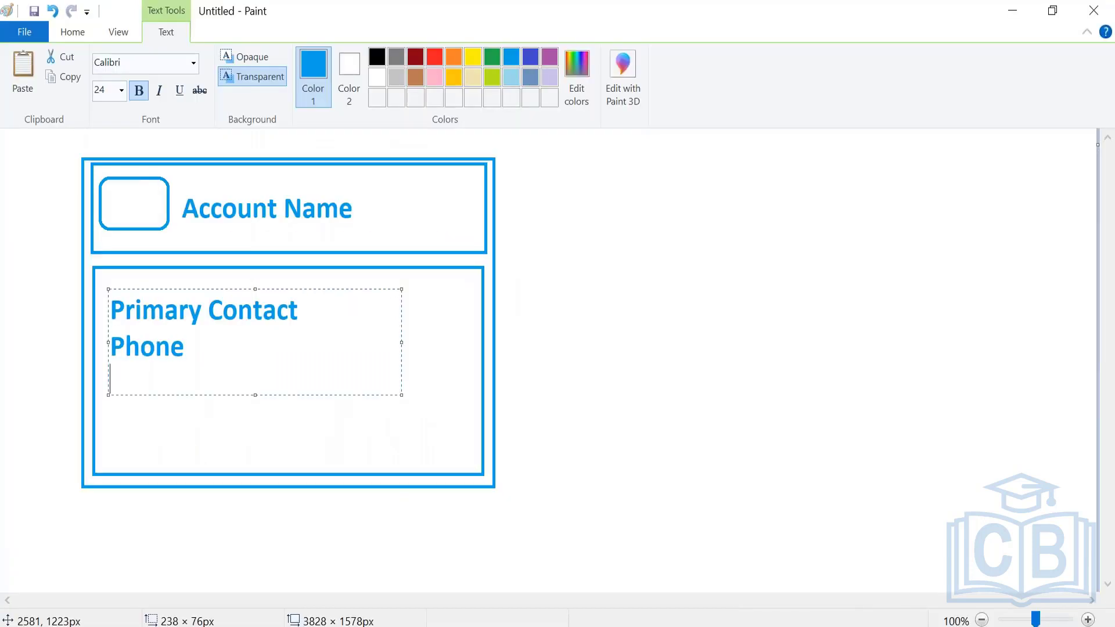
Step: Add "Website" and "Postal code" on separate lines under Phone and finish the text block
{"action": "type", "text": "Website"}
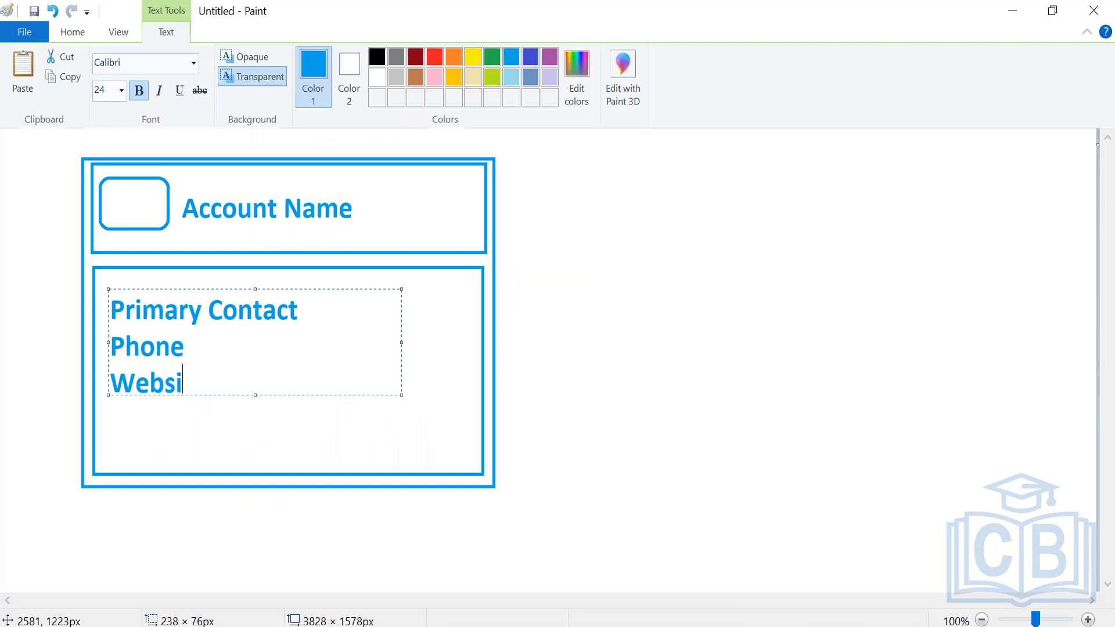
{"action": "key", "text": "Return"}
{"action": "type", "text": "Postal"}
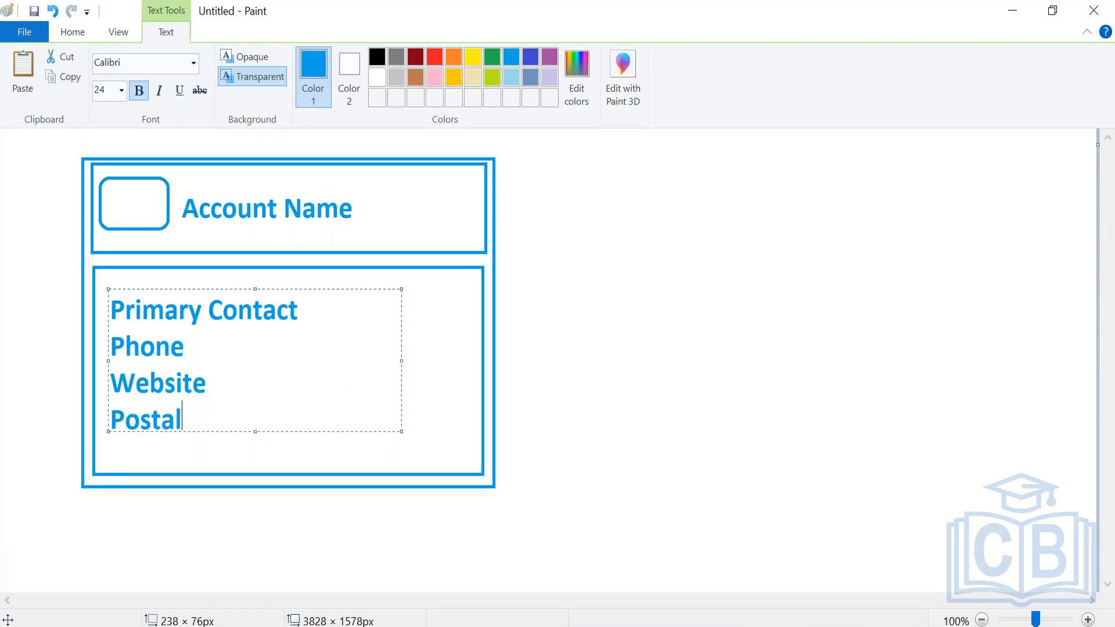
{"action": "type", "text": " code"}
{"action": "key", "text": "Return"}
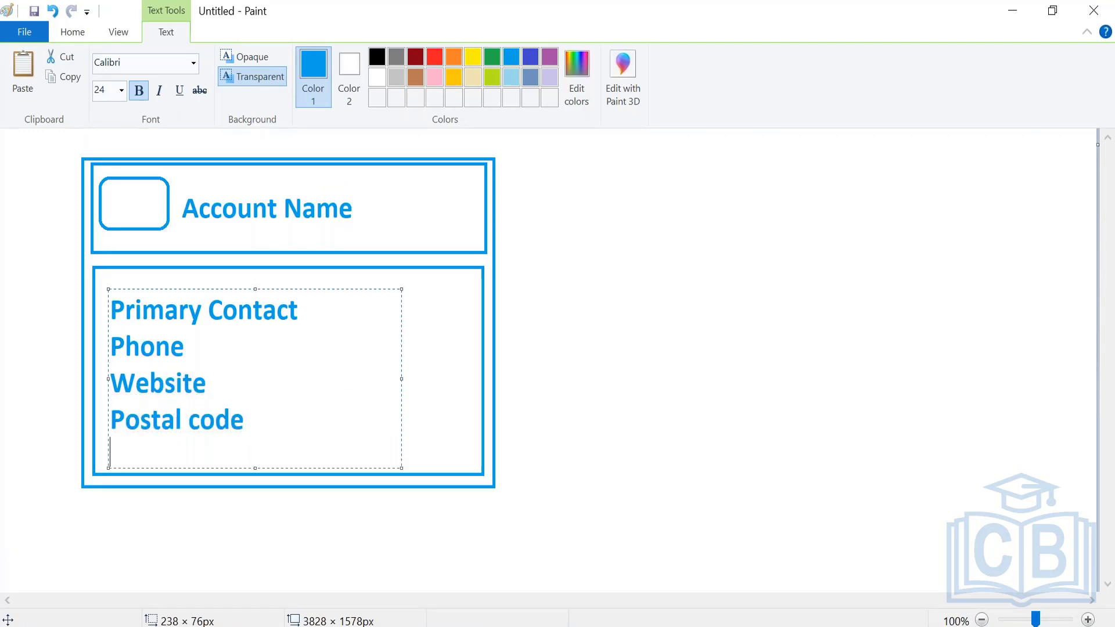
{"action": "key", "text": "alt+Tab"}
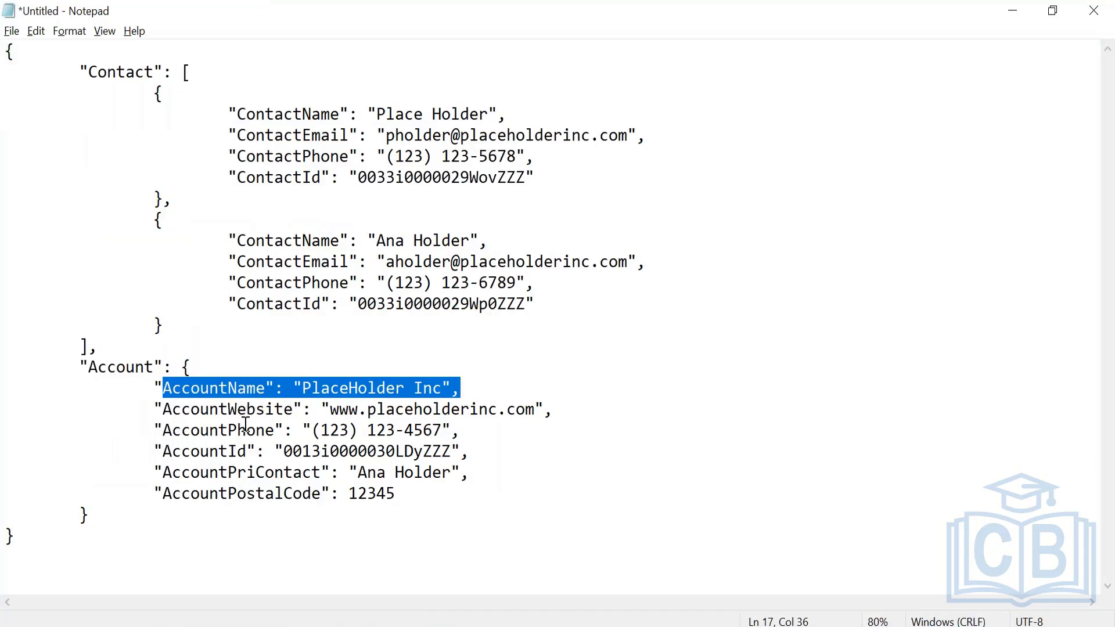
{"action": "key", "text": "alt+Tab"}
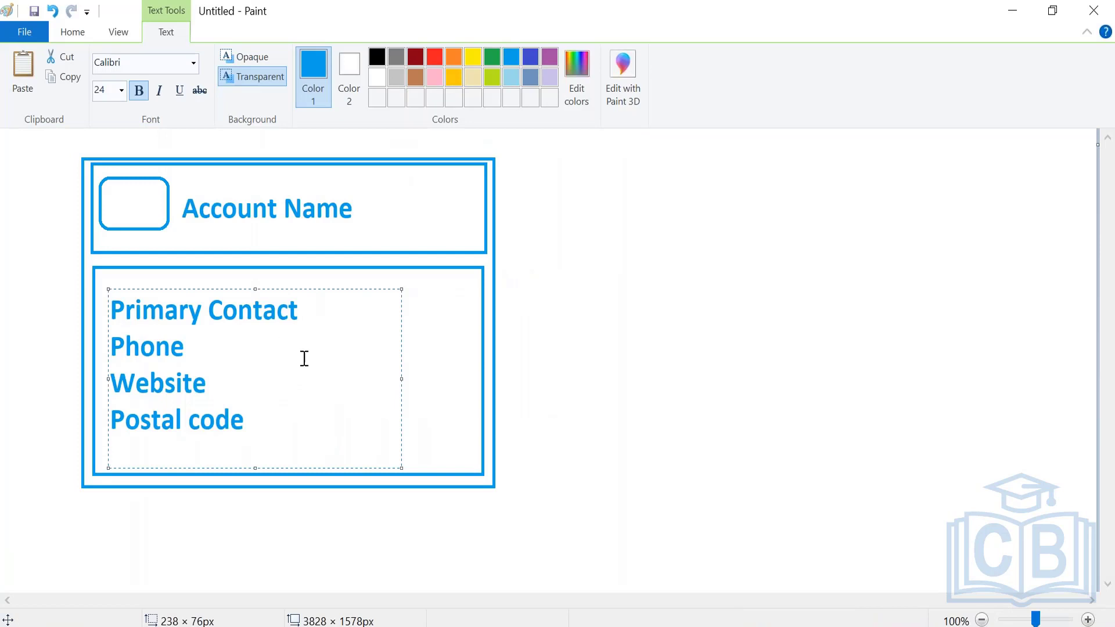
{"action": "left_click", "coordinate": [541, 392]}
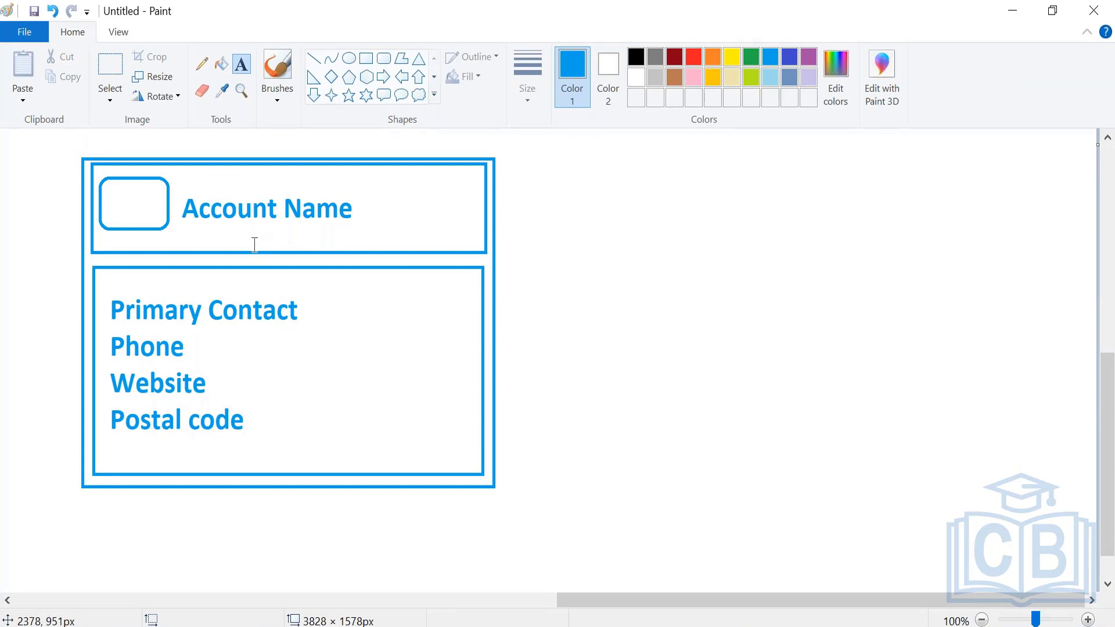
Step: Draw a rectangle about 169 × 46 px beside Primary Contact, with a small diamond inside its right end
{"action": "left_click", "coordinate": [365, 58]}
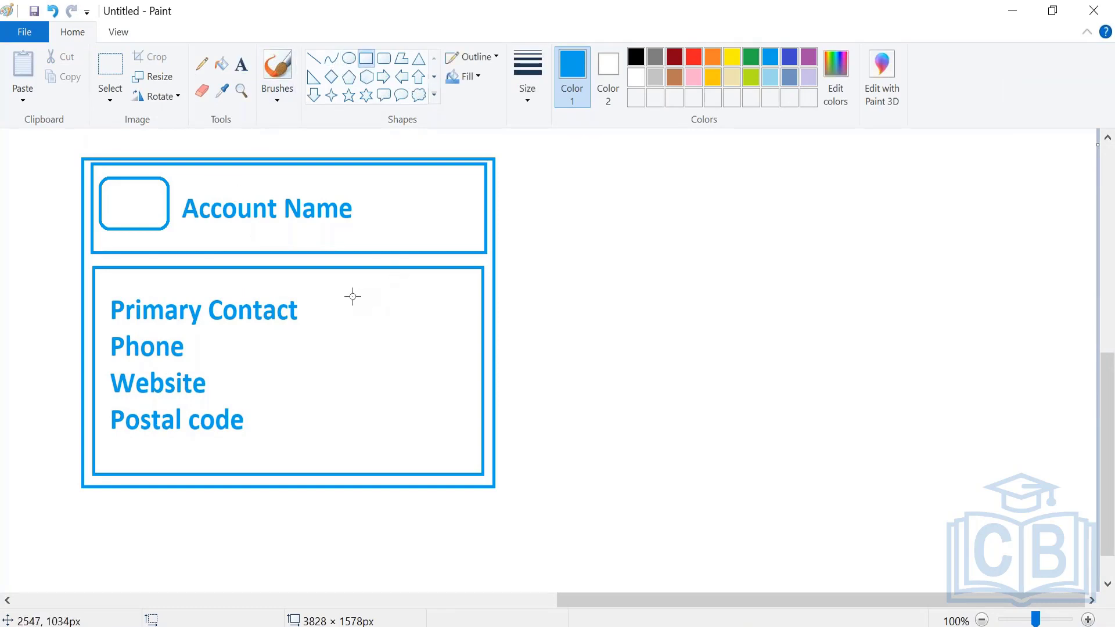
{"action": "left_click_drag", "start_coordinate": [351, 296], "coordinate": [450, 325]}
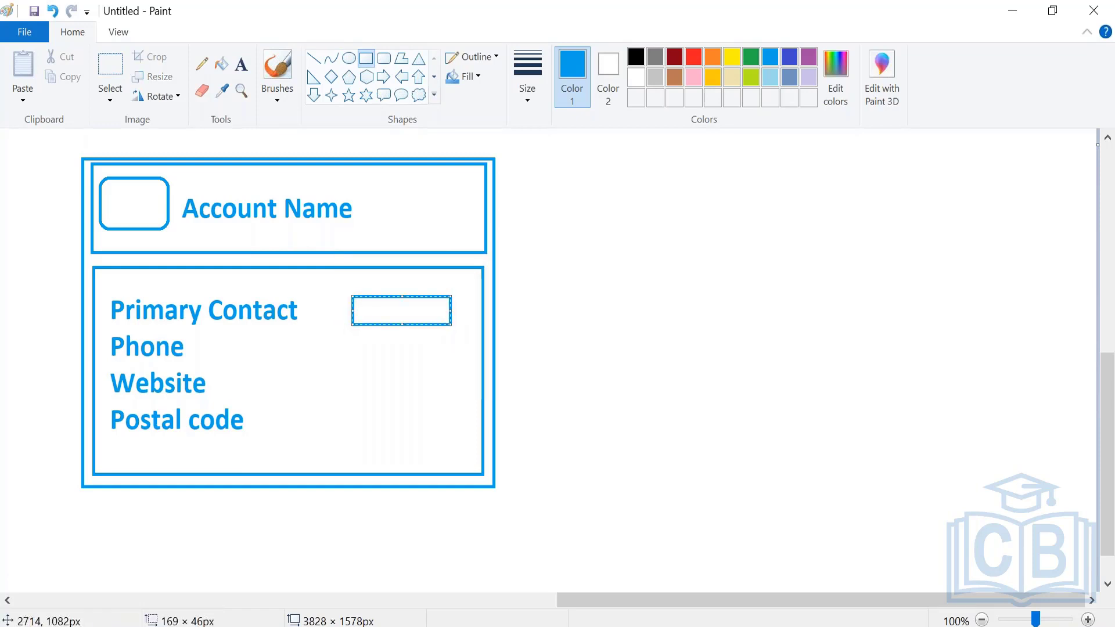
{"action": "left_click", "coordinate": [399, 376]}
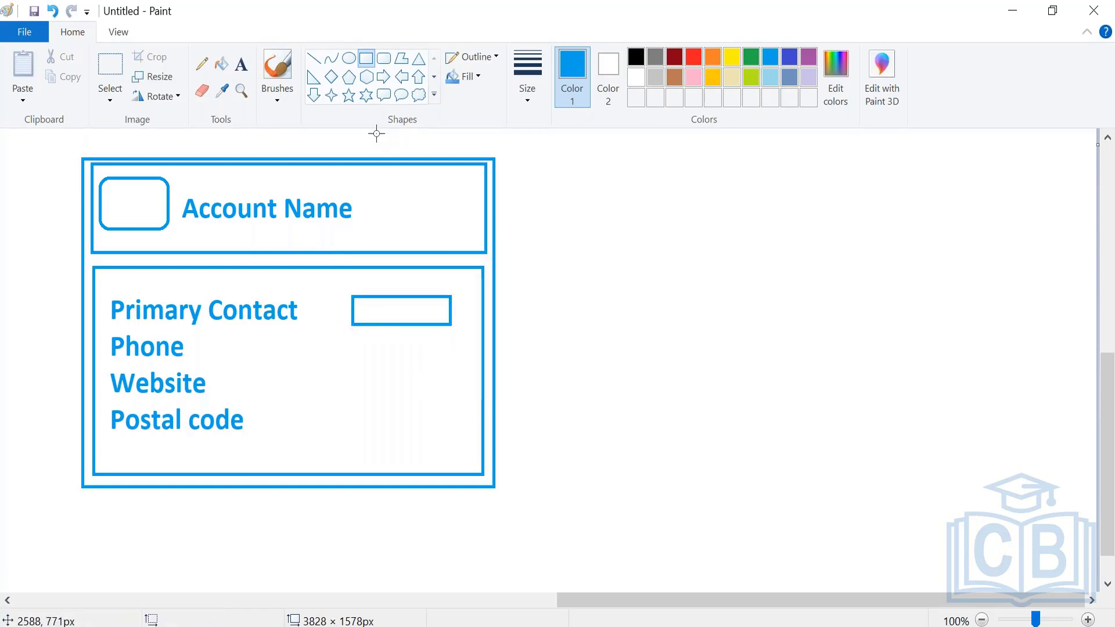
{"action": "left_click", "coordinate": [332, 80]}
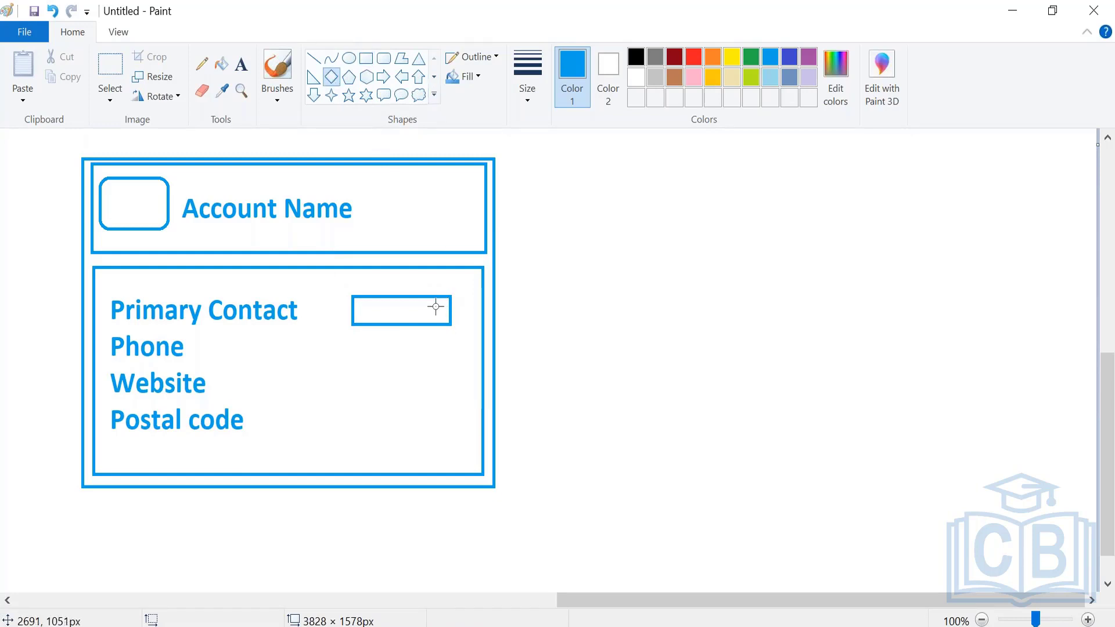
{"action": "left_click_drag", "start_coordinate": [430, 296], "coordinate": [452, 321]}
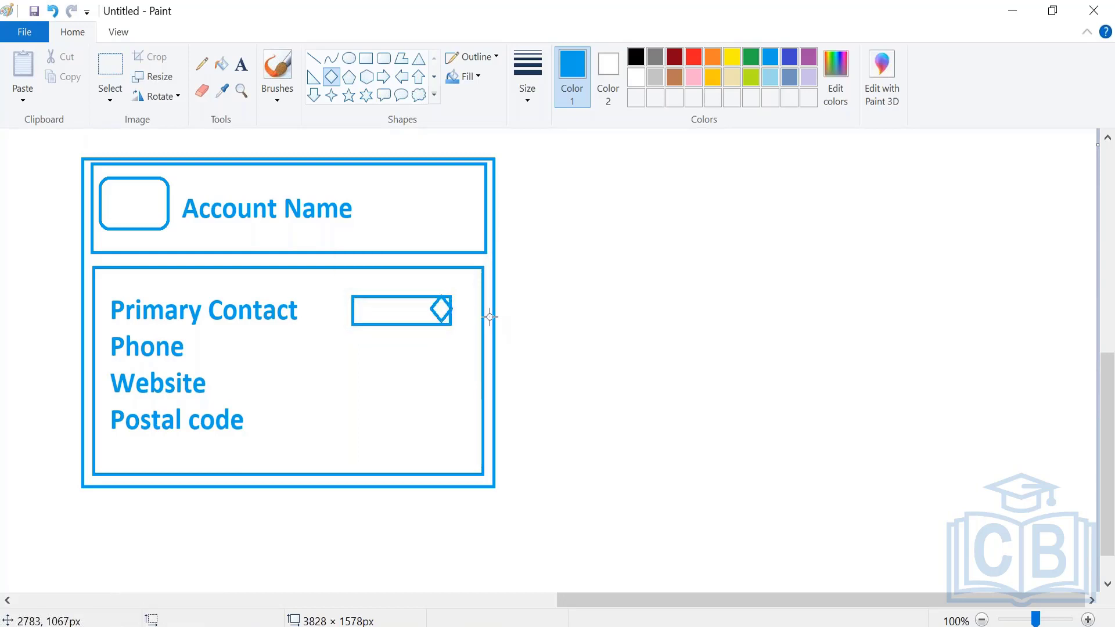
{"action": "left_click", "coordinate": [442, 326]}
Step: Label the small rectangle beside Primary Contact with the text "Menu"
{"action": "left_click", "coordinate": [241, 64]}
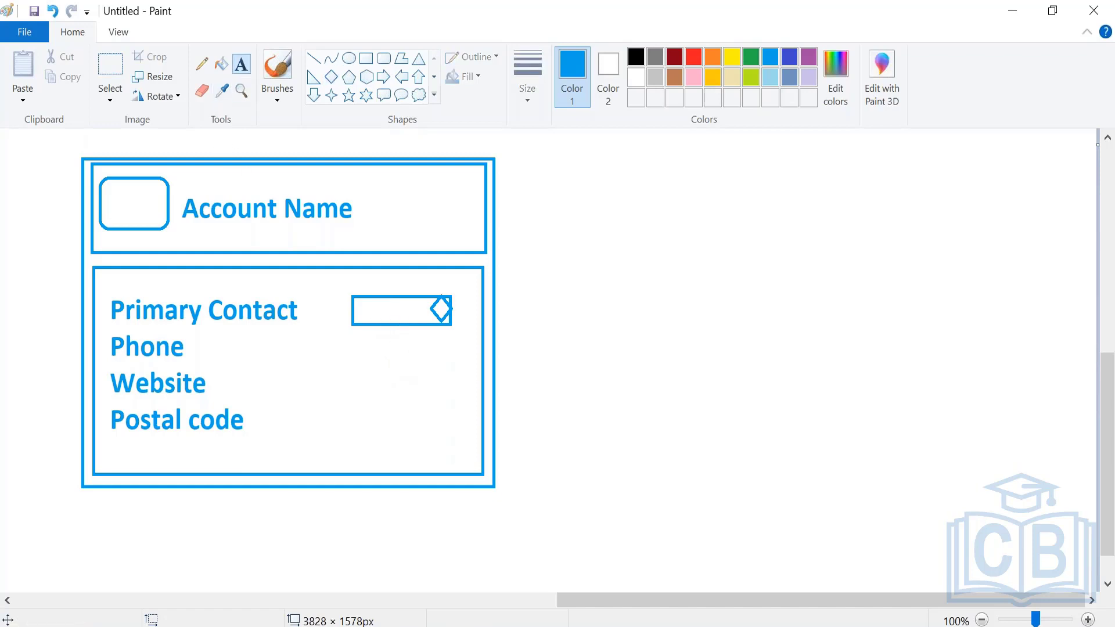
{"action": "left_click", "coordinate": [367, 305]}
{"action": "type", "text": "Menu"}
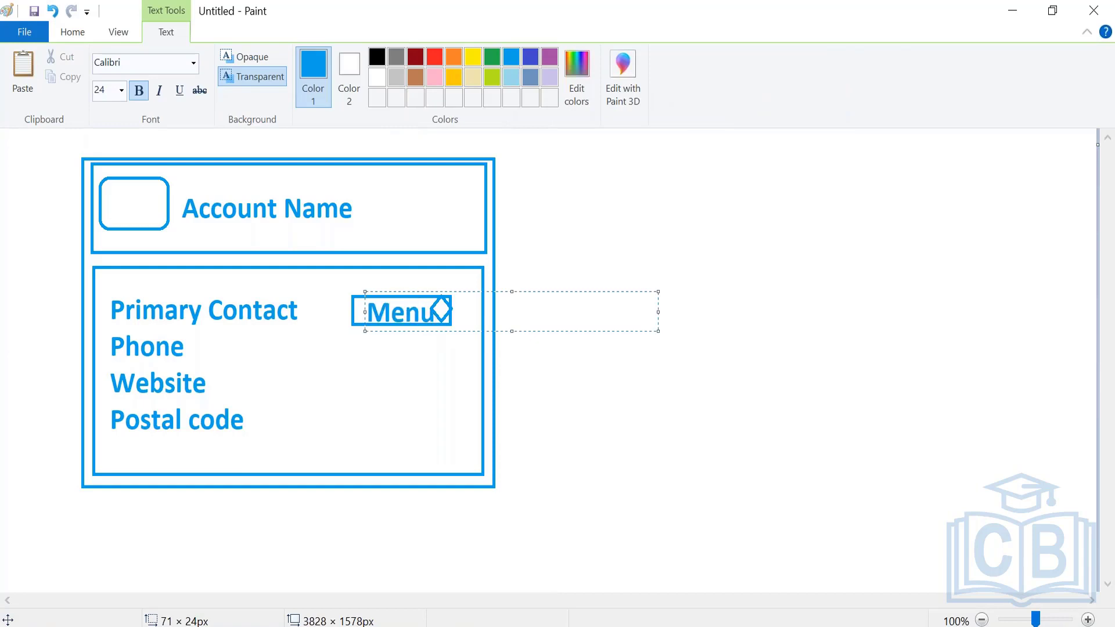
{"action": "left_click", "coordinate": [403, 364]}
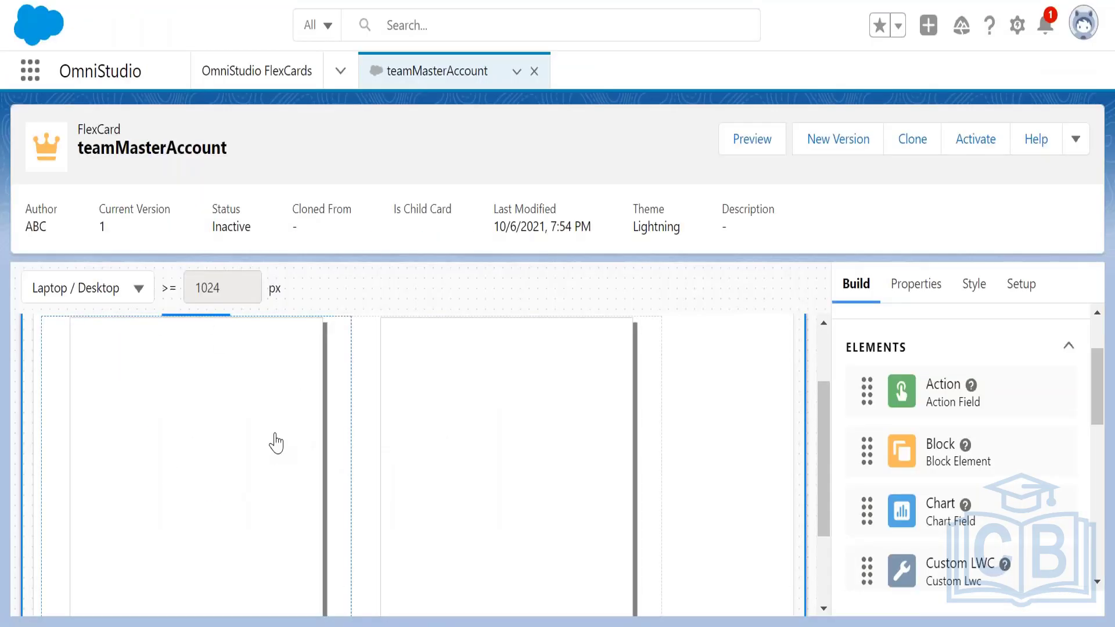
Step: Return to Paint and add the heading "Display the data:" in the blank area to the right of the card sketch
{"action": "key", "text": "alt+Tab"}
{"action": "key", "text": "alt+Tab"}
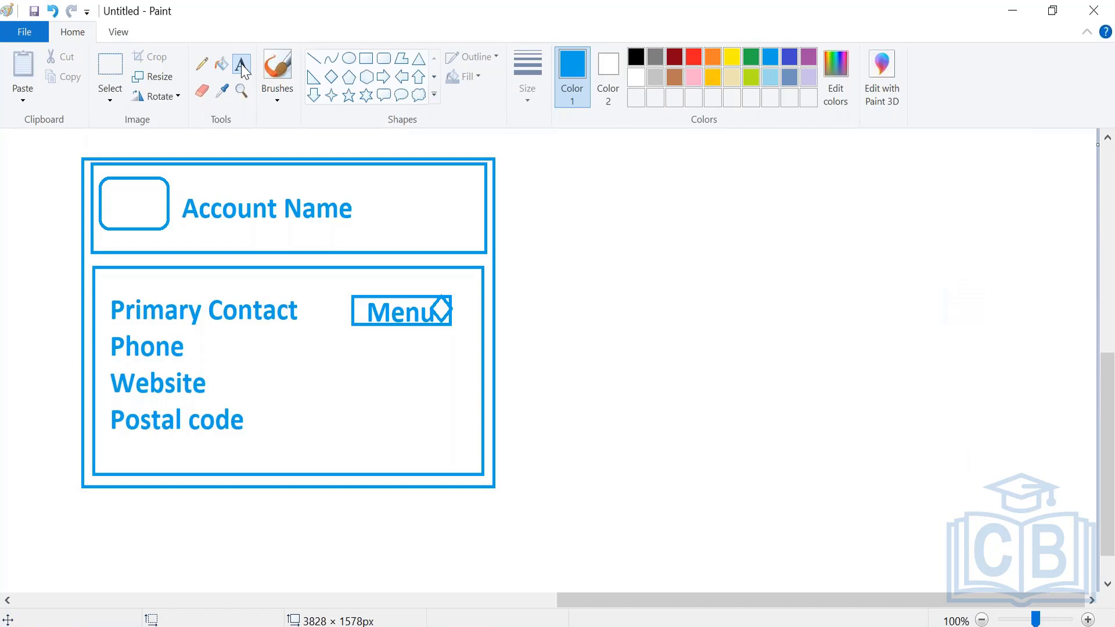
{"action": "left_click_drag", "start_coordinate": [515, 154], "coordinate": [806, 208]}
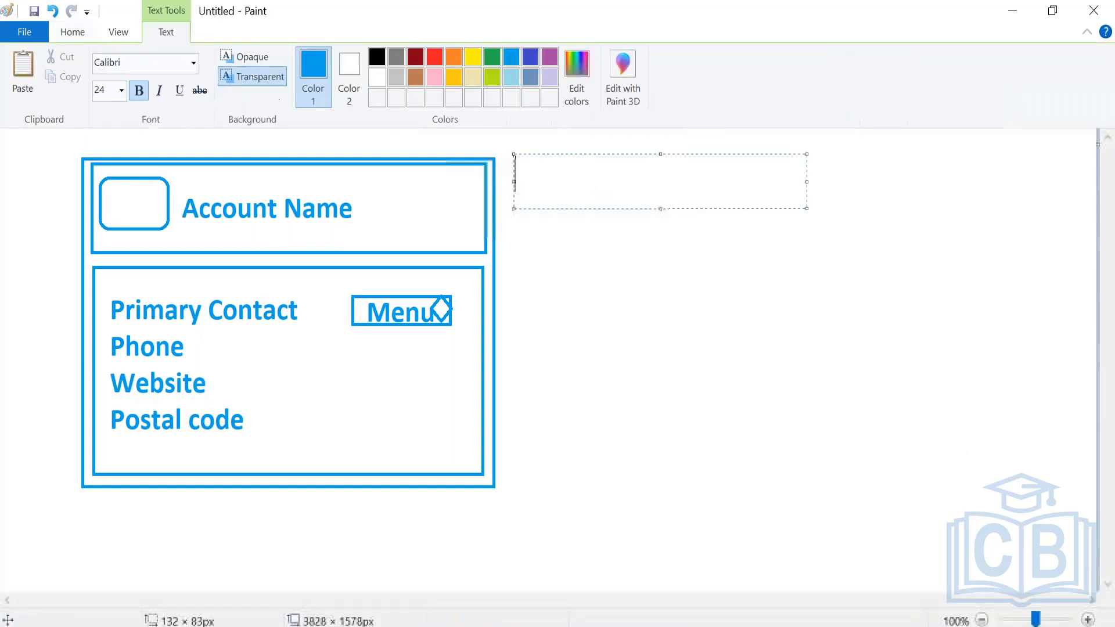
{"action": "type", "text": "Display"}
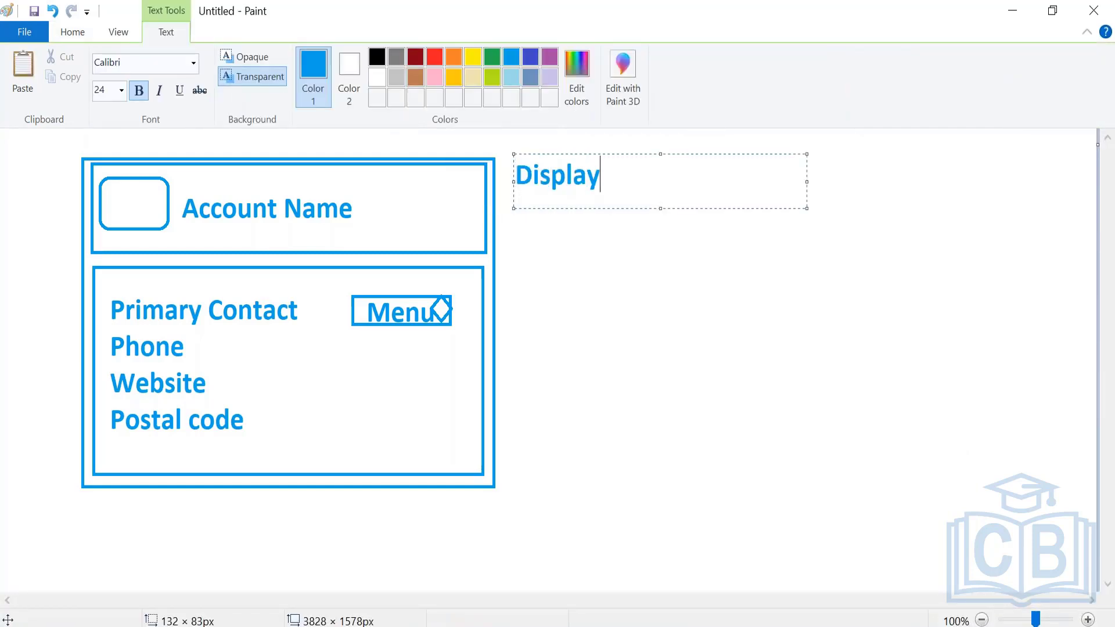
{"action": "type", "text": " the date"}
{"action": "key", "text": "BackSpace"}
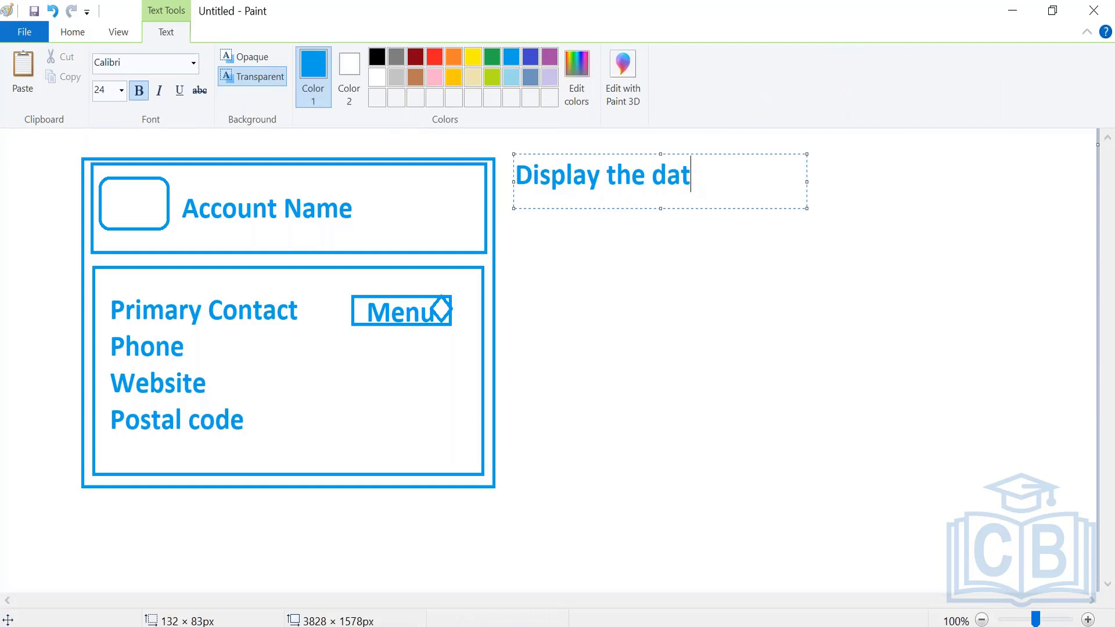
{"action": "type", "text": "a:"}
{"action": "key", "text": "Return"}
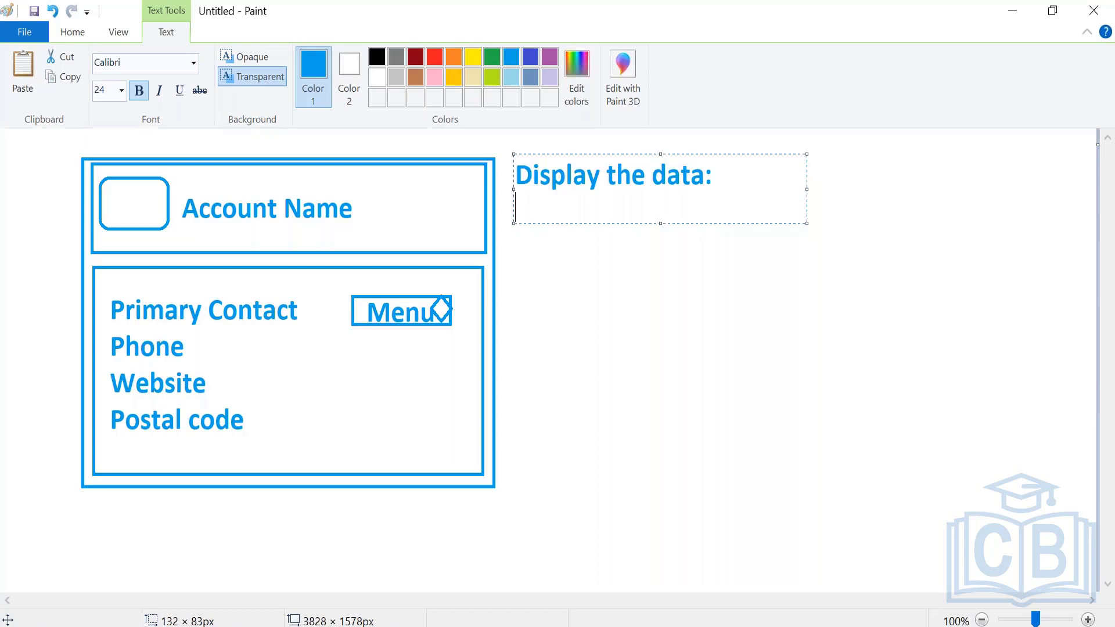
Step: Switch to the teamMasterAccount FlexCard in OmniStudio, collapse the Elements group and expand the Fields group
{"action": "key", "text": "alt+Tab"}
{"action": "key", "text": "Tab"}
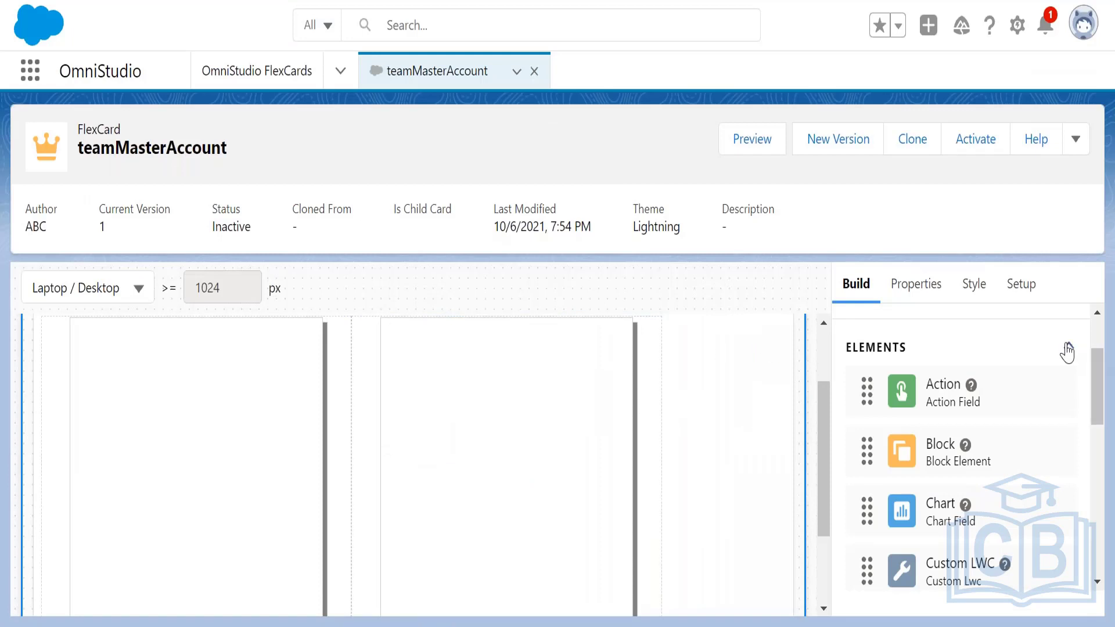
{"action": "scroll", "coordinate": [1097, 354], "scroll_direction": "up", "scroll_amount": 2}
{"action": "scroll", "coordinate": [1097, 354], "scroll_direction": "up", "scroll_amount": 1}
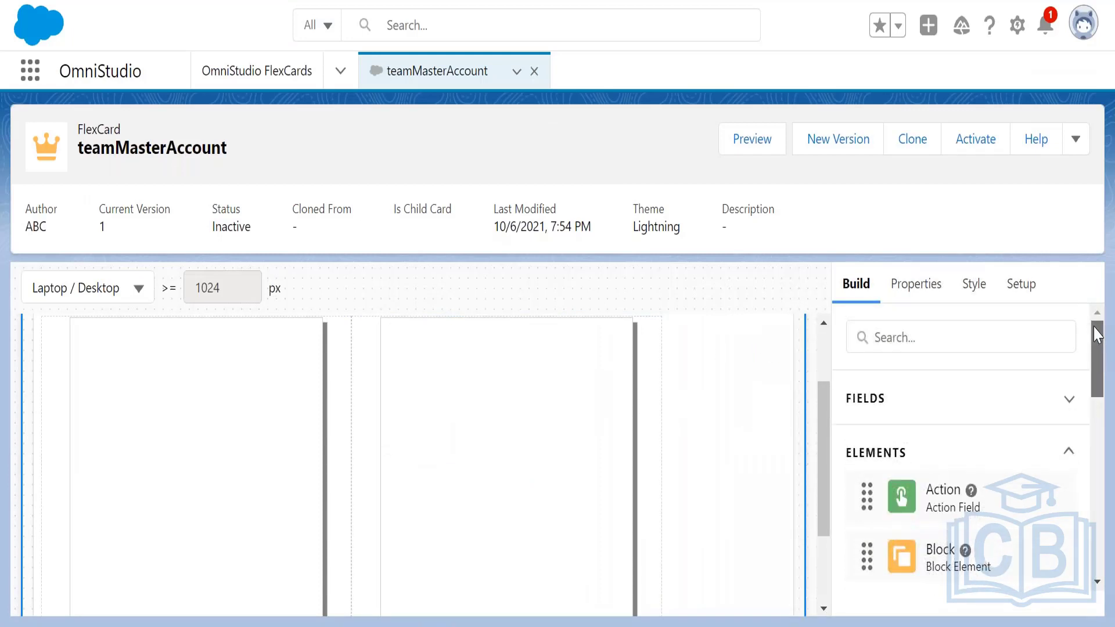
{"action": "left_click", "coordinate": [1067, 452]}
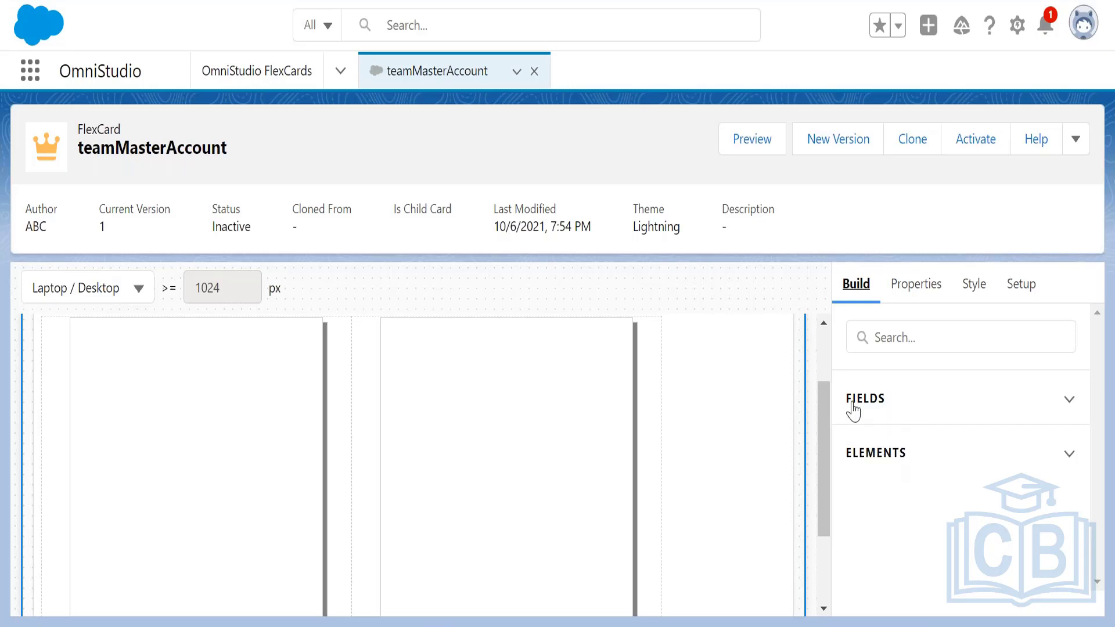
{"action": "left_click", "coordinate": [1068, 401]}
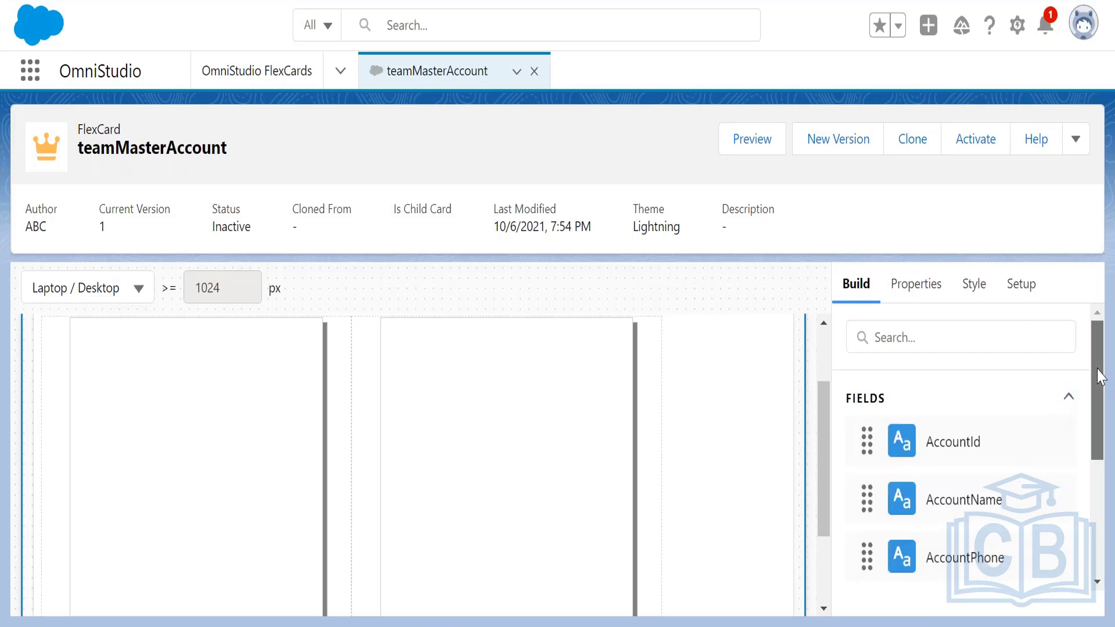
Step: Compare the FlexCard's account fields with the Account block in the Notepad JSON, highlighting its entries and the AccountName key, and return to the FlexCard
{"action": "left_click_drag", "start_coordinate": [1099, 377], "coordinate": [1100, 417]}
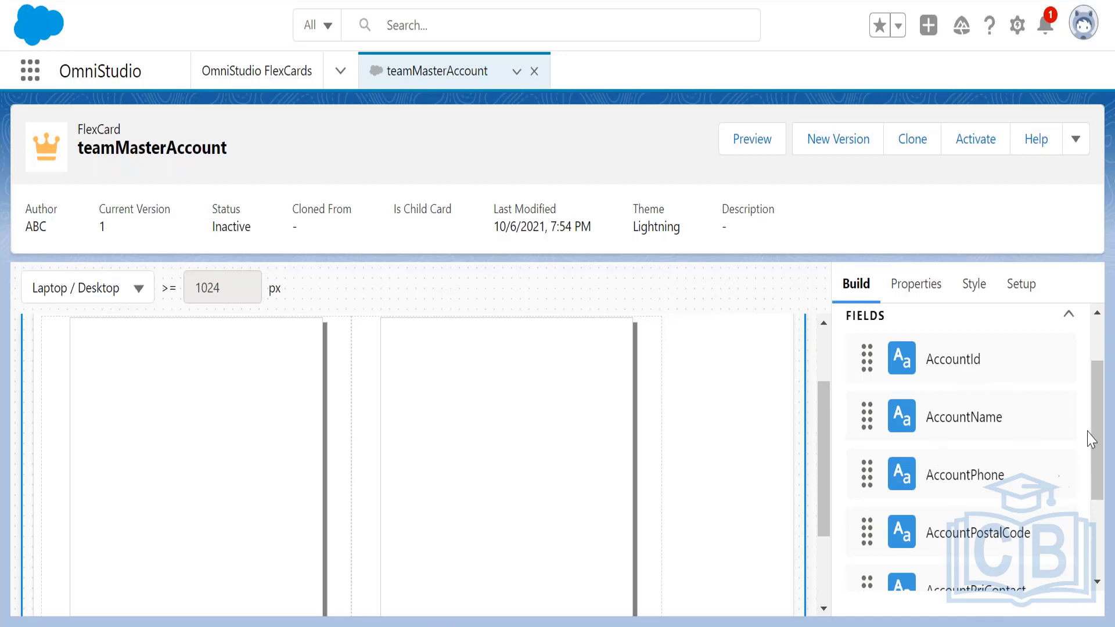
{"action": "left_click_drag", "start_coordinate": [1094, 411], "coordinate": [1095, 456]}
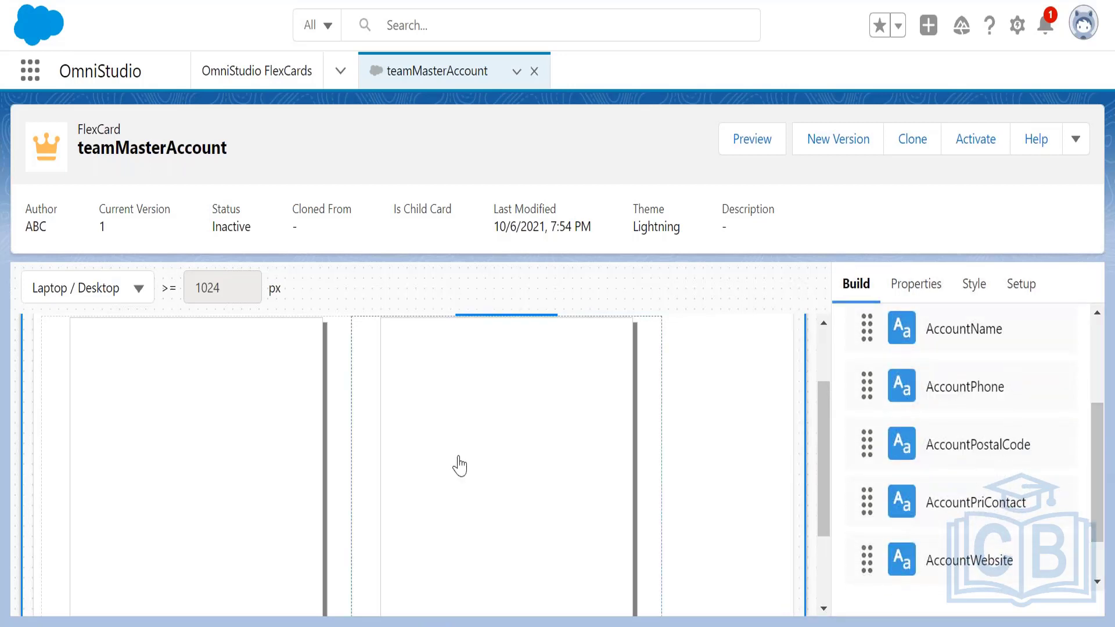
{"action": "left_click_drag", "start_coordinate": [1094, 431], "coordinate": [1094, 411]}
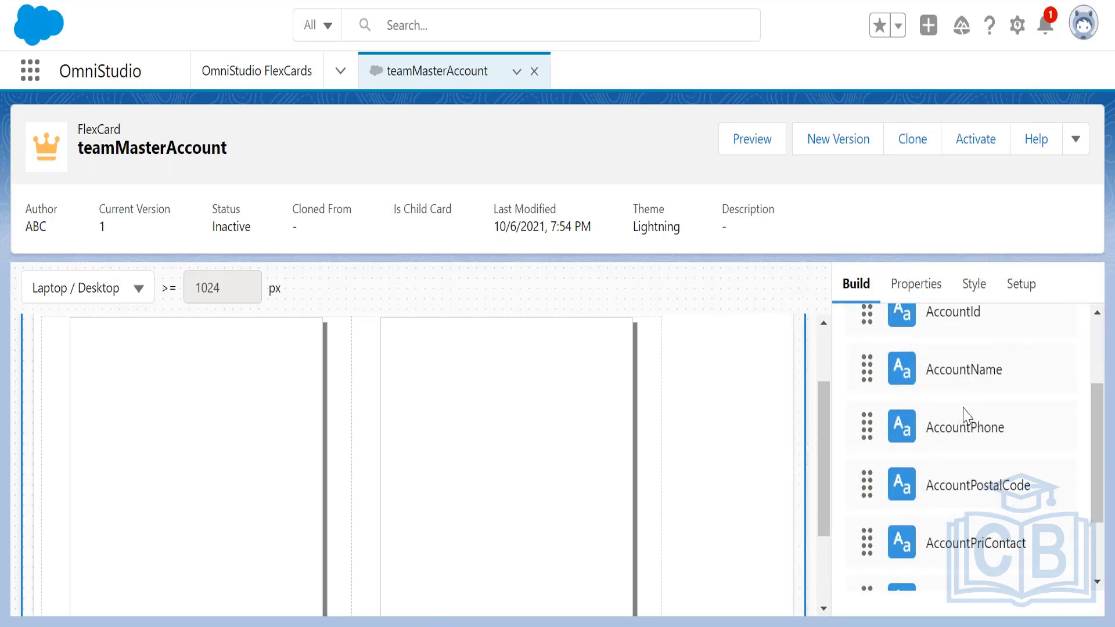
{"action": "left_click_drag", "start_coordinate": [1104, 471], "coordinate": [1098, 435]}
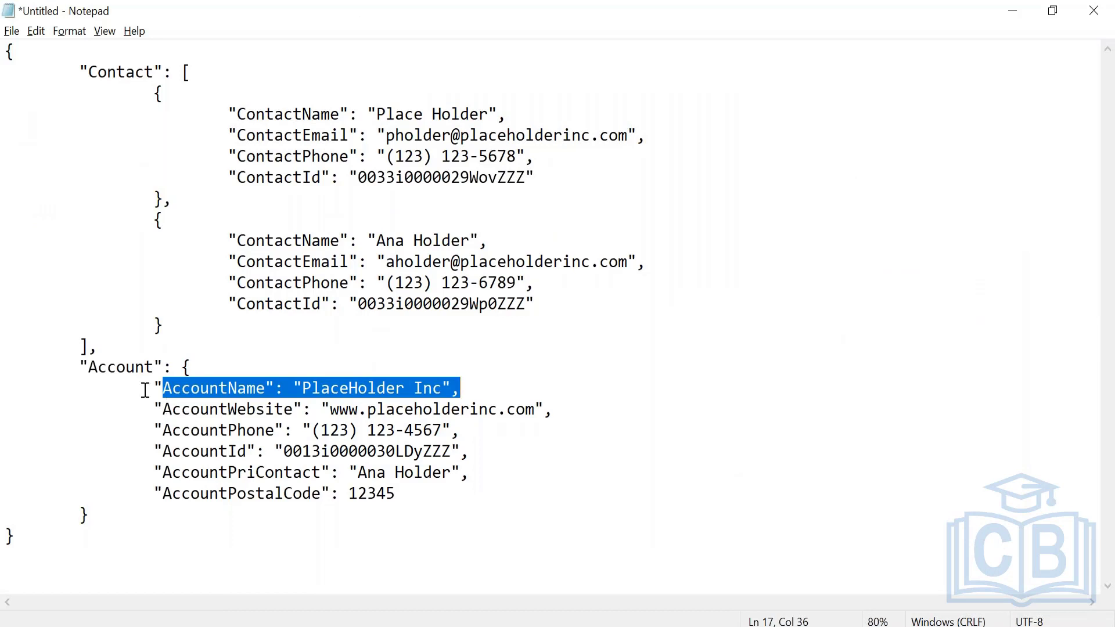
{"action": "left_click", "coordinate": [156, 389]}
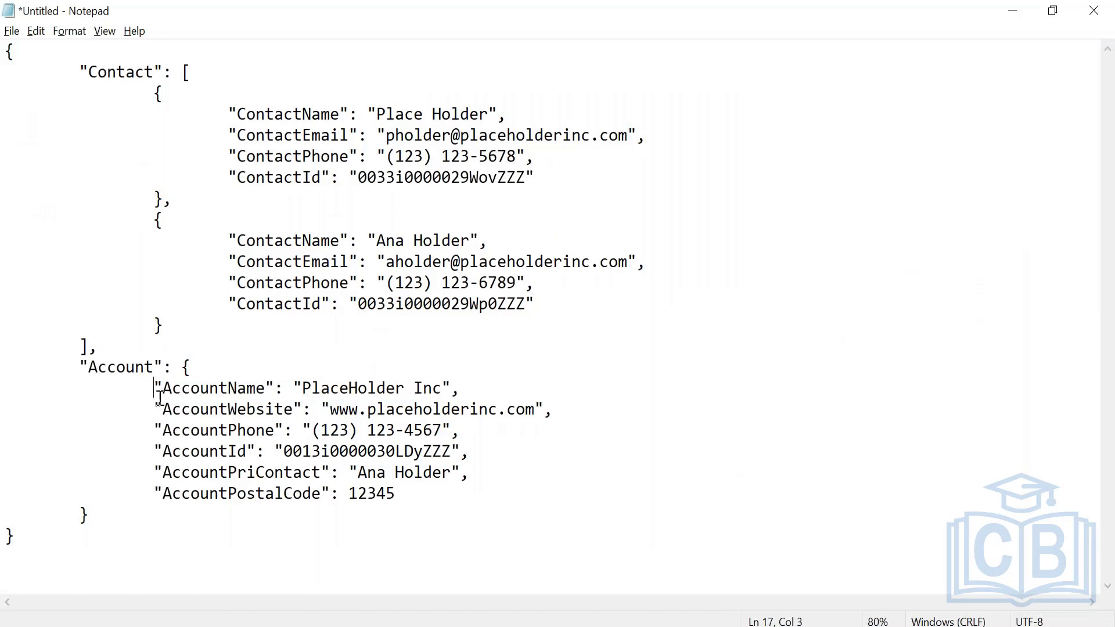
{"action": "left_click_drag", "start_coordinate": [160, 398], "coordinate": [405, 491]}
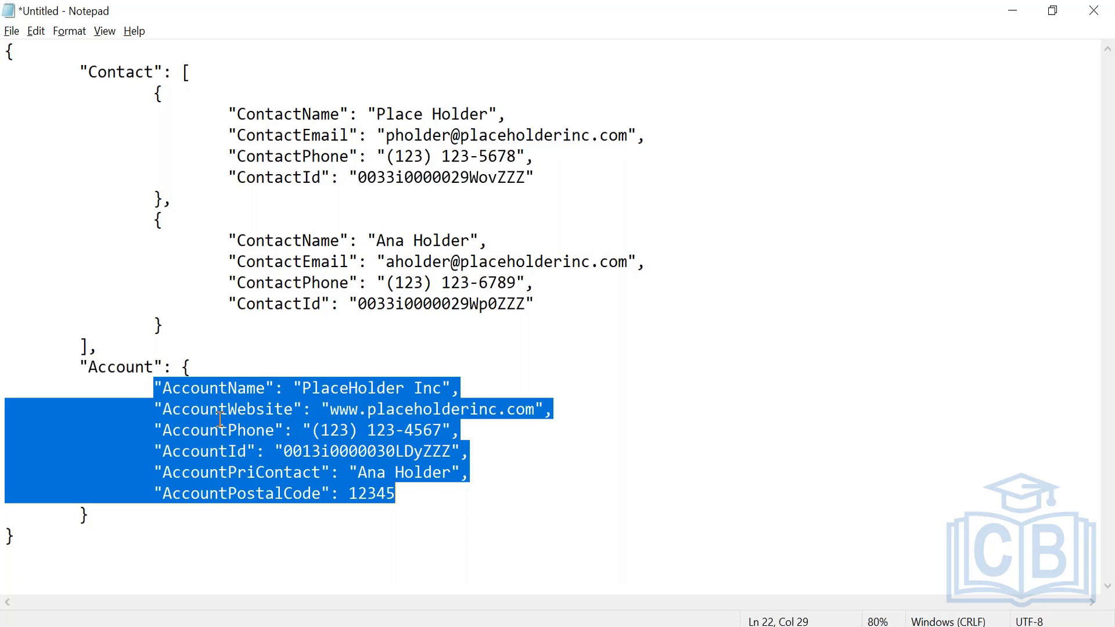
{"action": "left_click", "coordinate": [192, 395]}
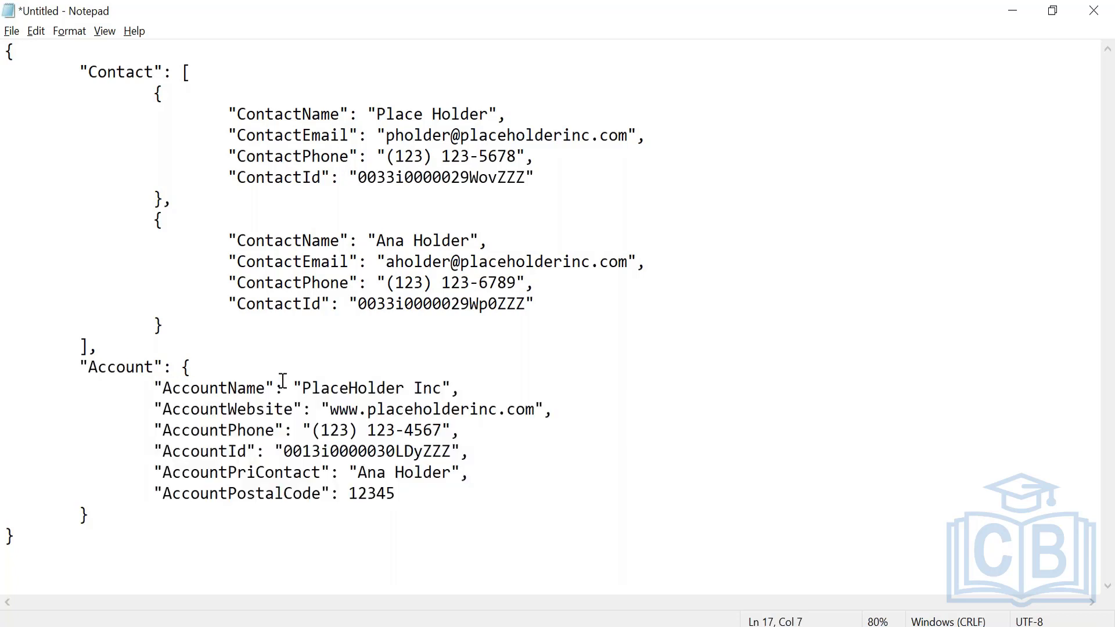
{"action": "left_click_drag", "start_coordinate": [162, 394], "coordinate": [267, 389]}
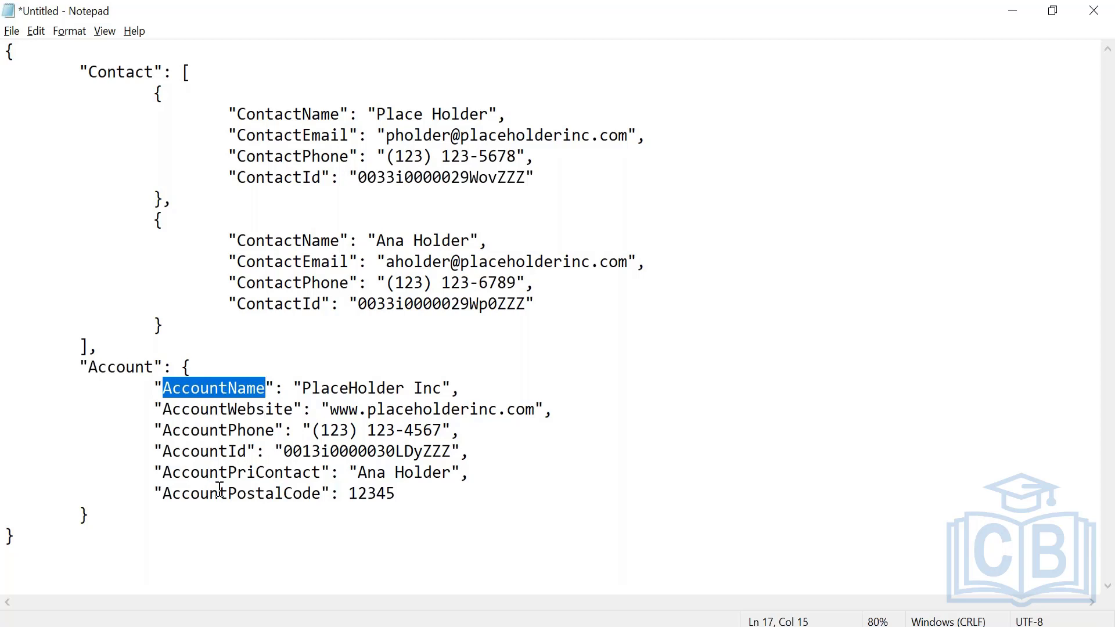
{"action": "key", "text": "alt+Tab"}
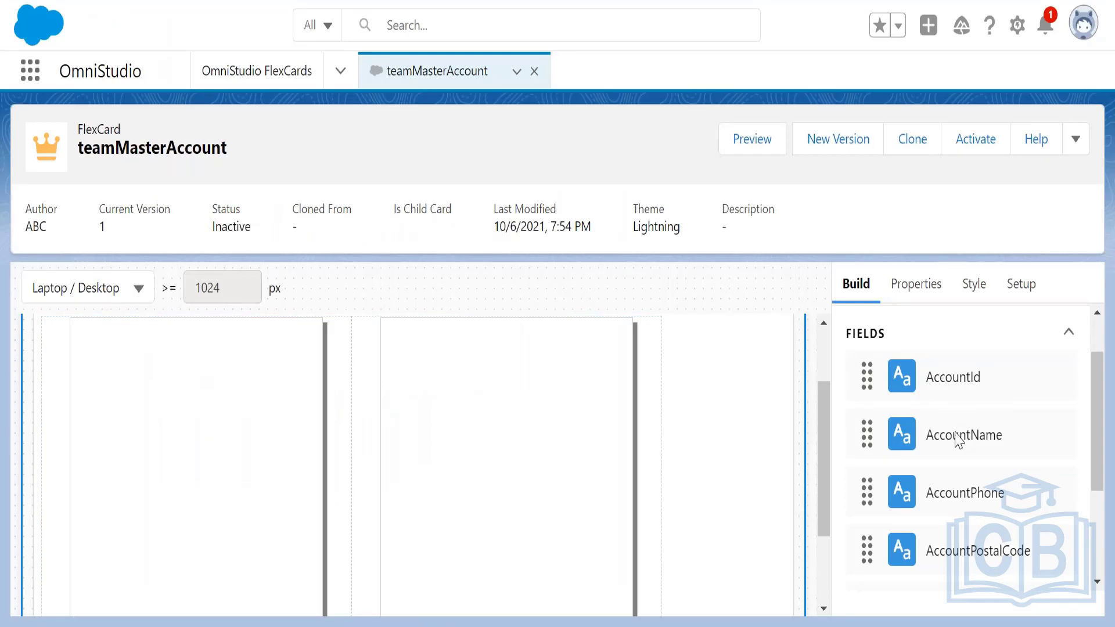
Step: Try the AccountName field in the card's Active state, check it against the AccountName value in the Notepad JSON, and delete it
{"action": "left_click_drag", "start_coordinate": [956, 434], "coordinate": [255, 400]}
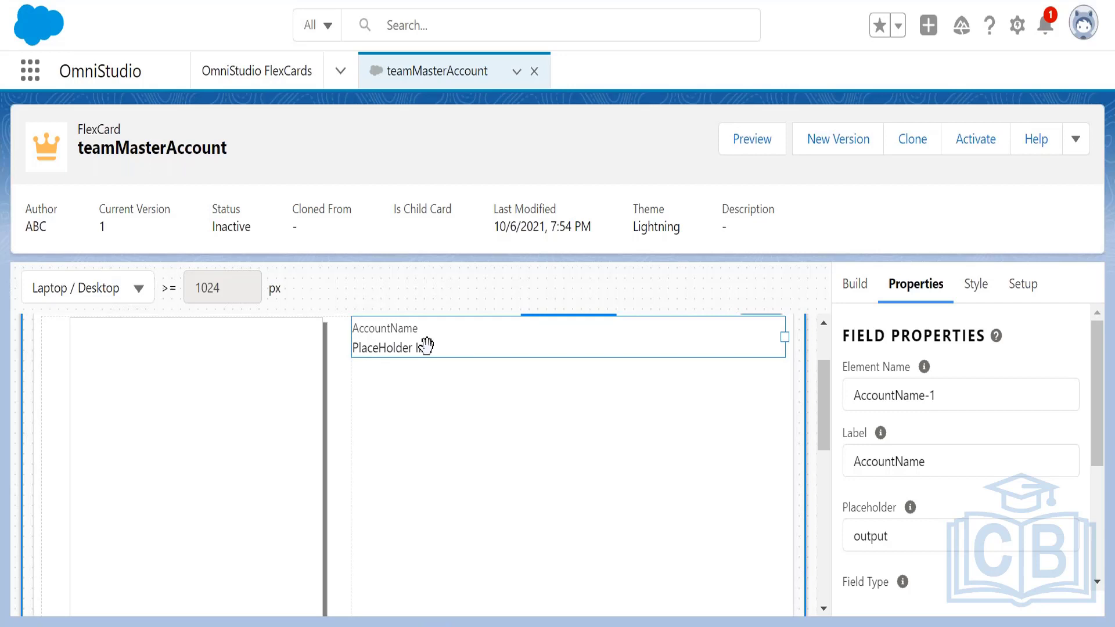
{"action": "key", "text": "alt+Tab"}
{"action": "left_click_drag", "start_coordinate": [302, 388], "coordinate": [443, 388]}
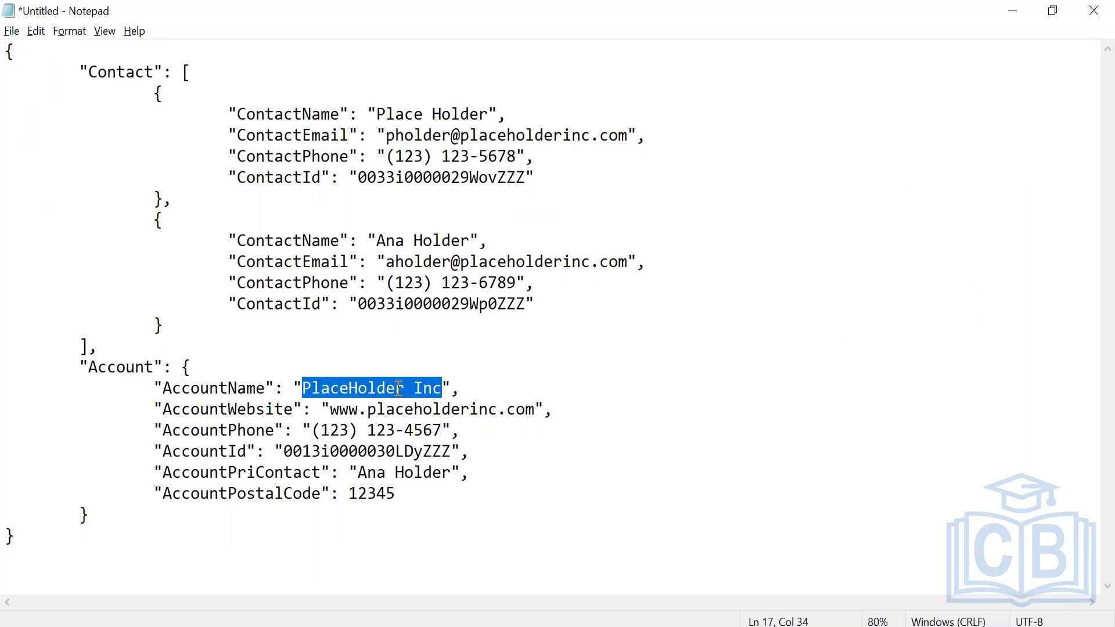
{"action": "key", "text": "alt+Tab"}
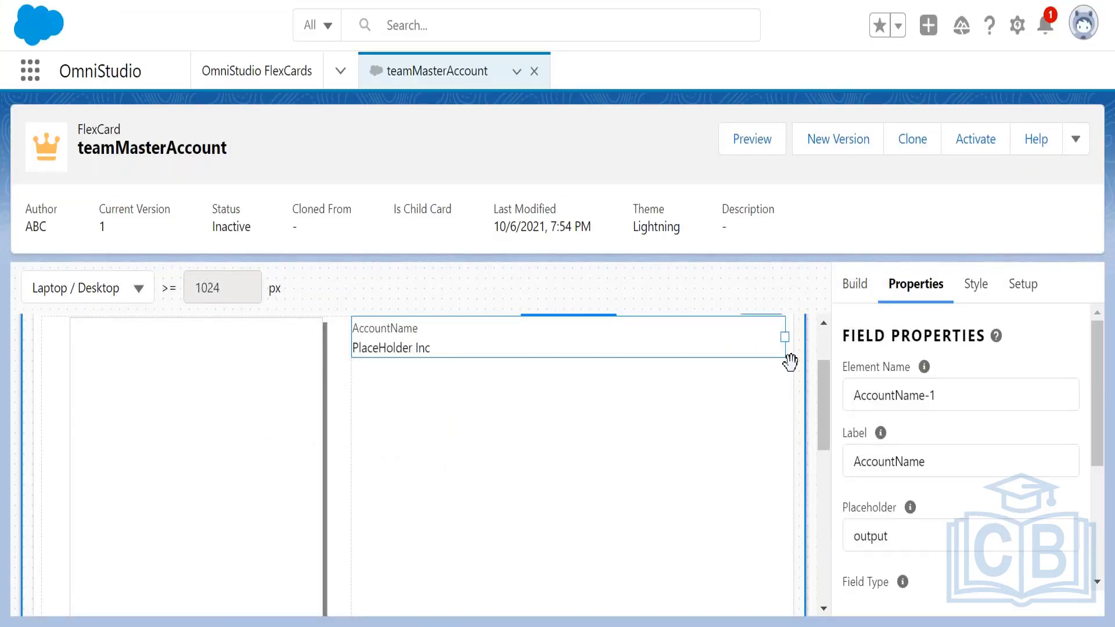
{"action": "scroll", "coordinate": [822, 377], "scroll_direction": "up", "scroll_amount": 2}
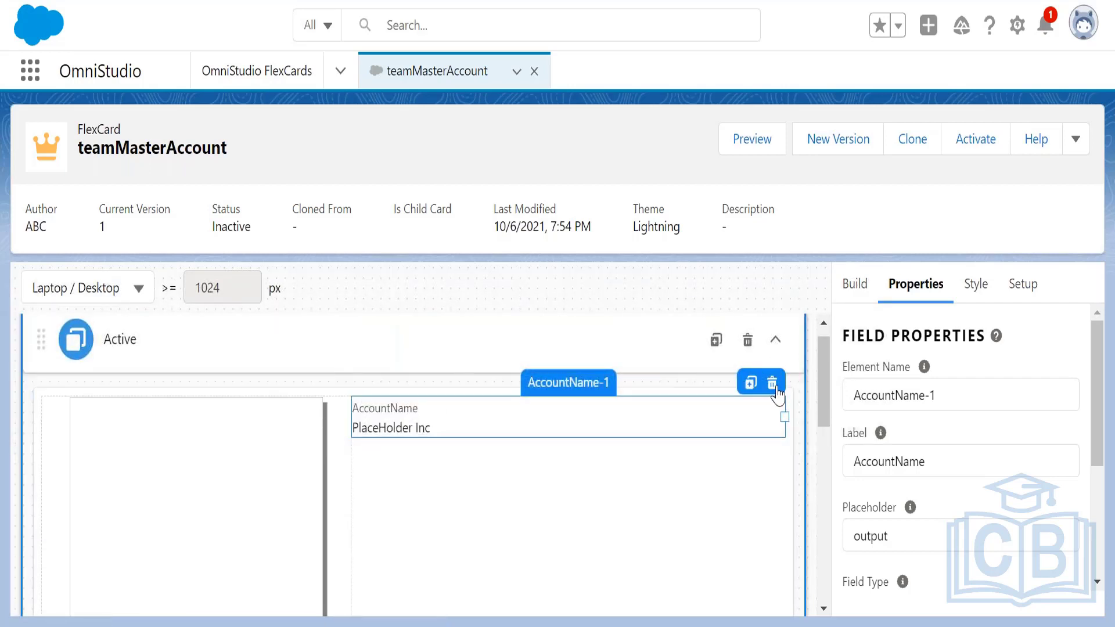
{"action": "left_click", "coordinate": [772, 384]}
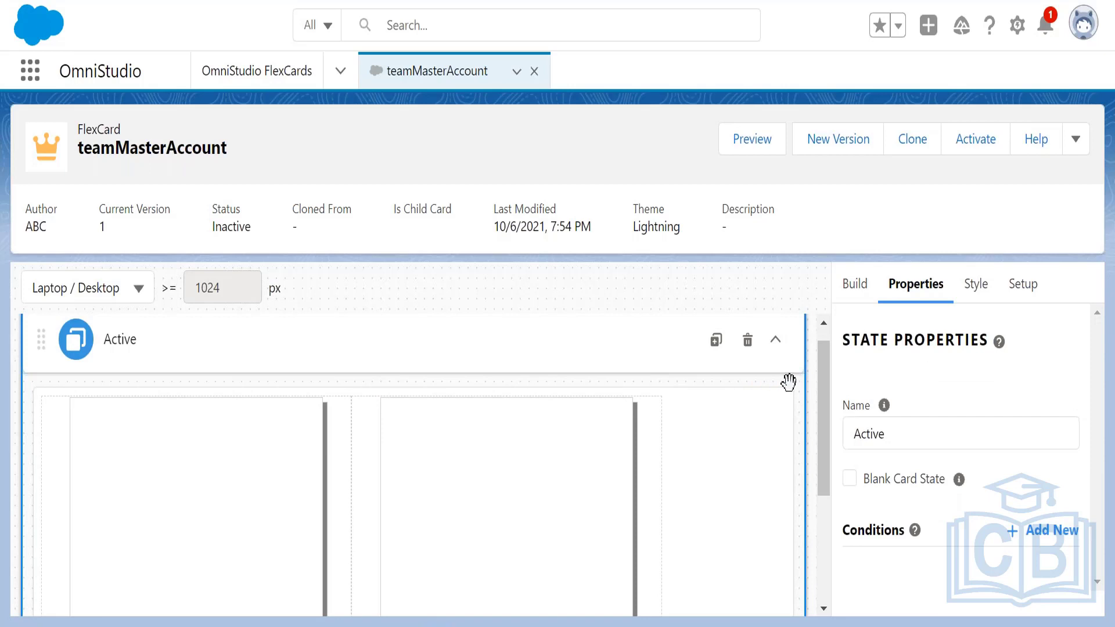
Step: Review the available account fields and the card's data source setup, through to the Result JSON Path ["Account"]
{"action": "left_click", "coordinate": [856, 301]}
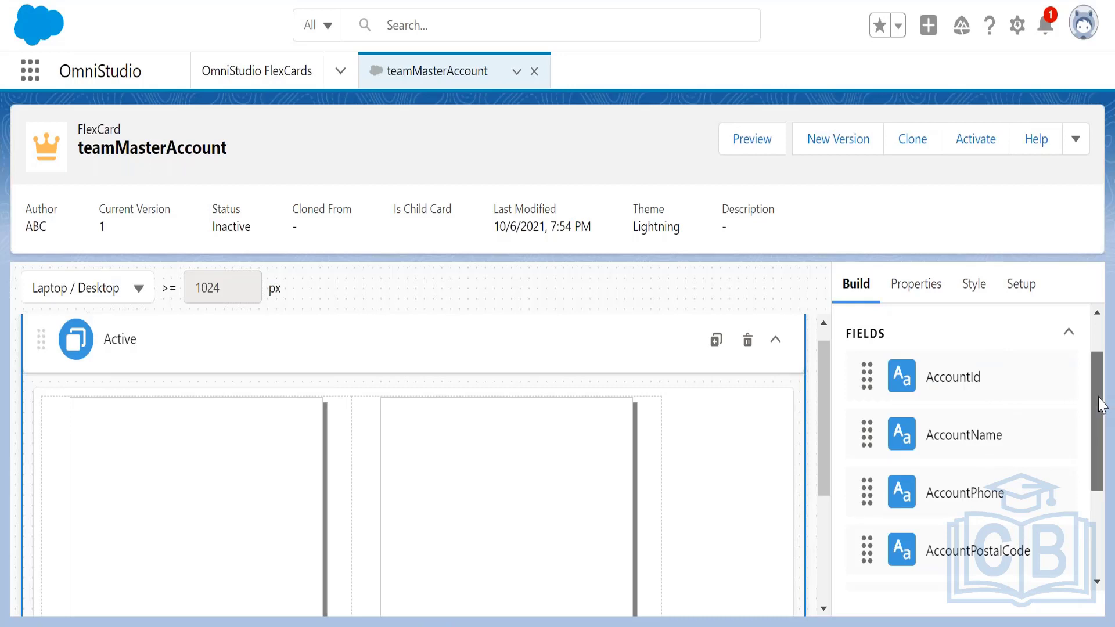
{"action": "left_click_drag", "start_coordinate": [1102, 404], "coordinate": [1102, 419]}
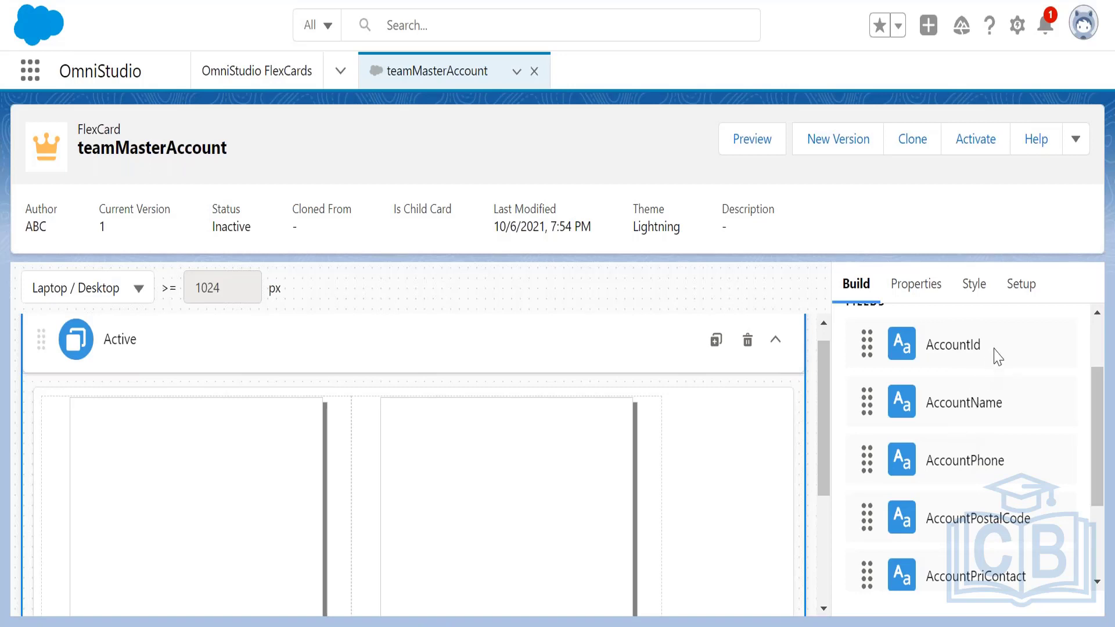
{"action": "left_click", "coordinate": [1023, 294]}
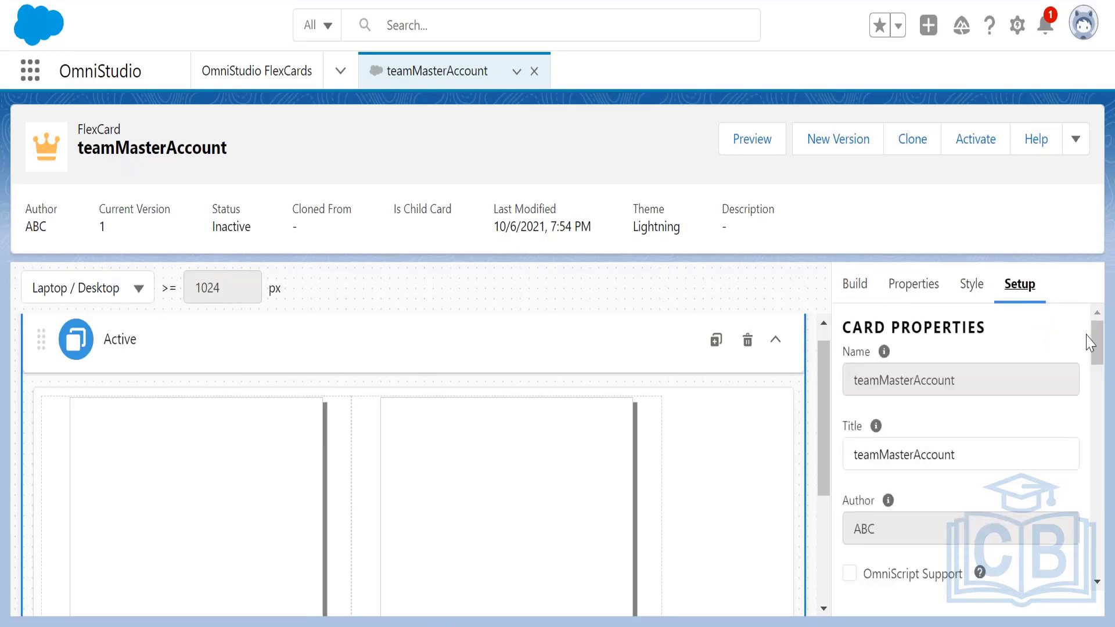
{"action": "left_click_drag", "start_coordinate": [1099, 348], "coordinate": [1101, 489]}
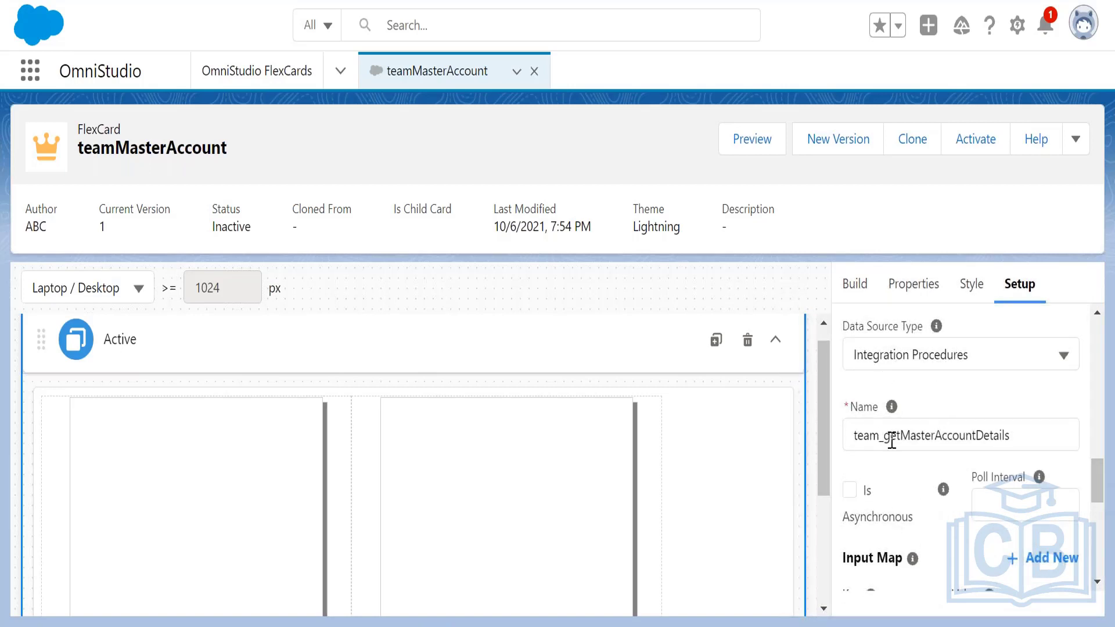
{"action": "left_click_drag", "start_coordinate": [1097, 499], "coordinate": [1103, 569]}
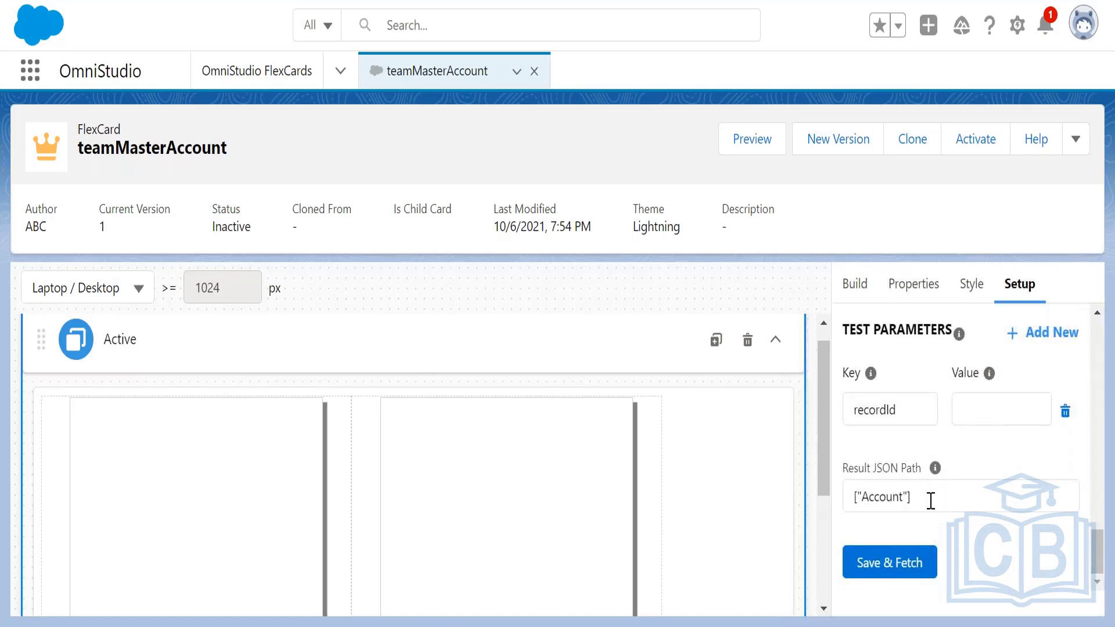
{"action": "left_click_drag", "start_coordinate": [928, 497], "coordinate": [865, 501]}
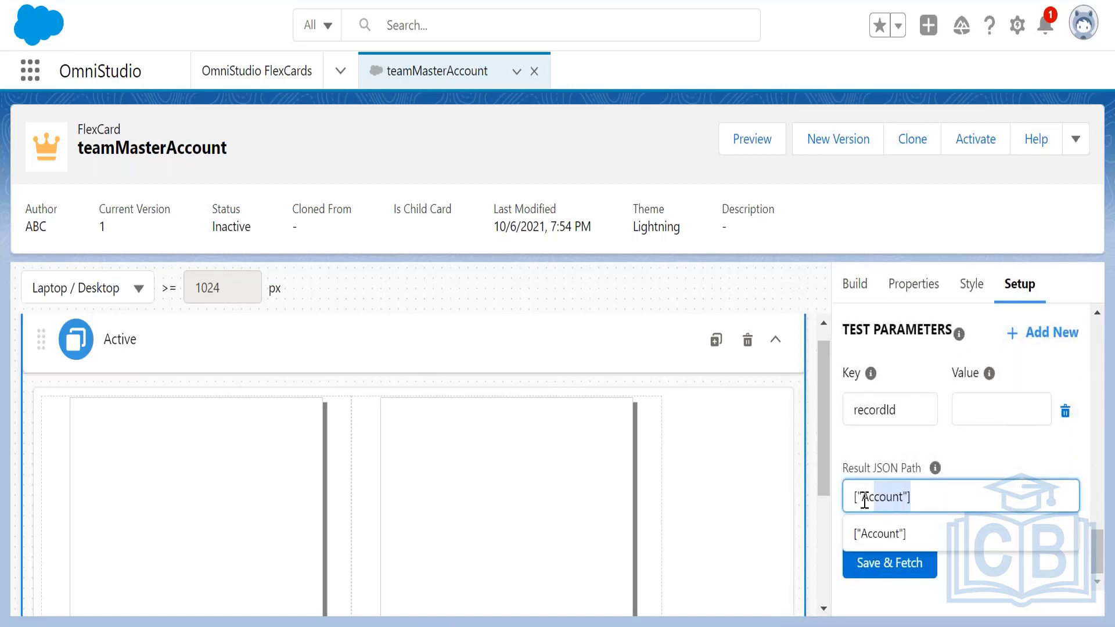
Step: Save and fetch the data source, examine the account entries in the JSON test results, and close them
{"action": "left_click", "coordinate": [901, 568]}
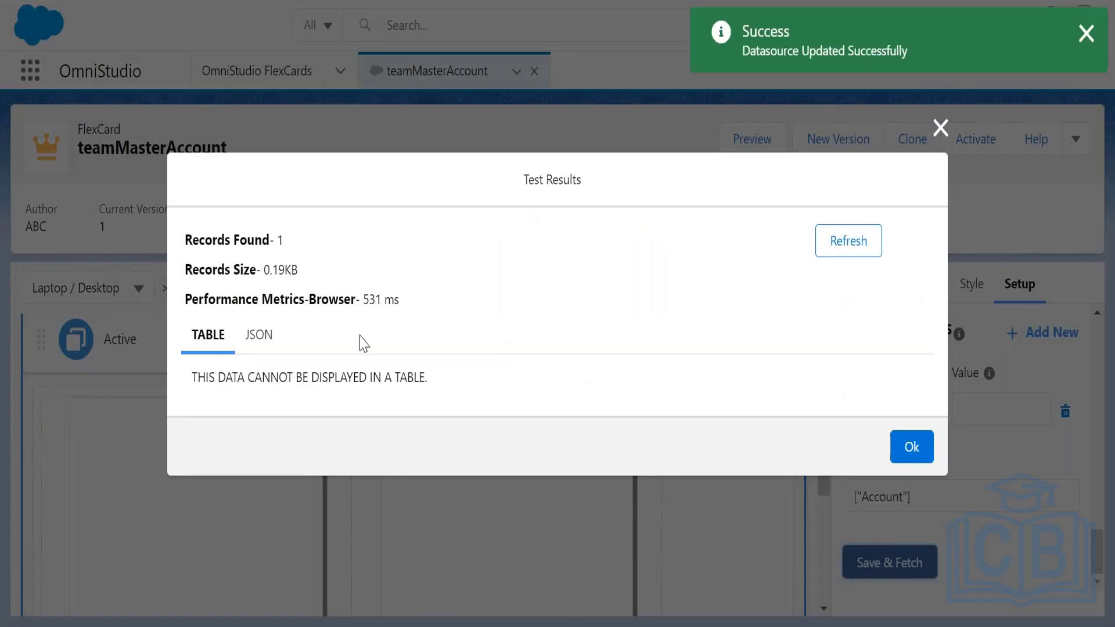
{"action": "left_click", "coordinate": [260, 335]}
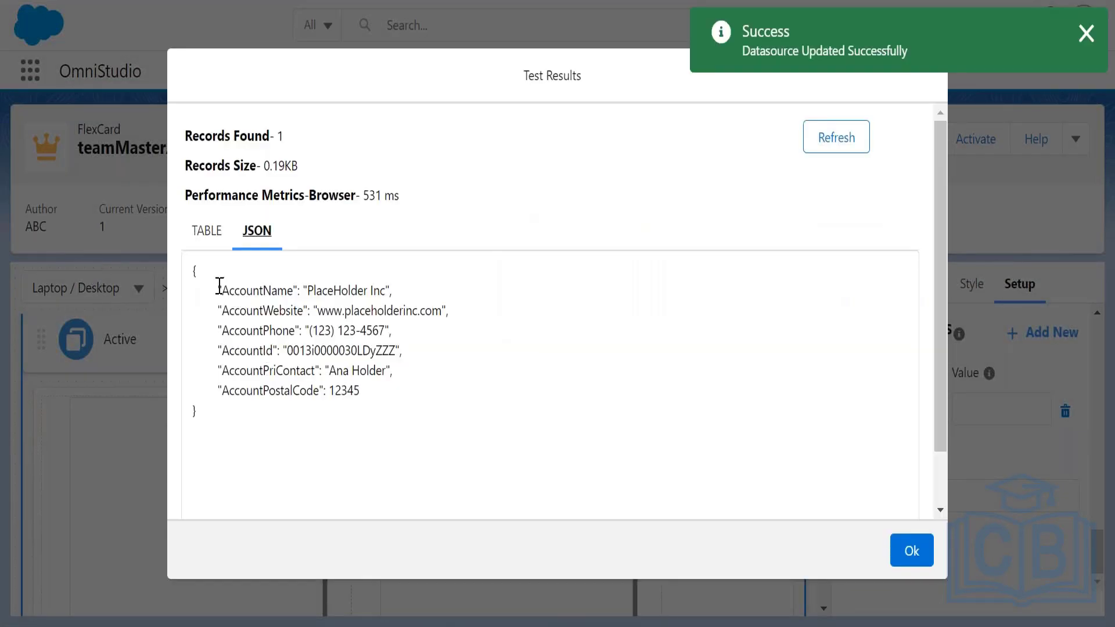
{"action": "left_click_drag", "start_coordinate": [219, 286], "coordinate": [366, 393]}
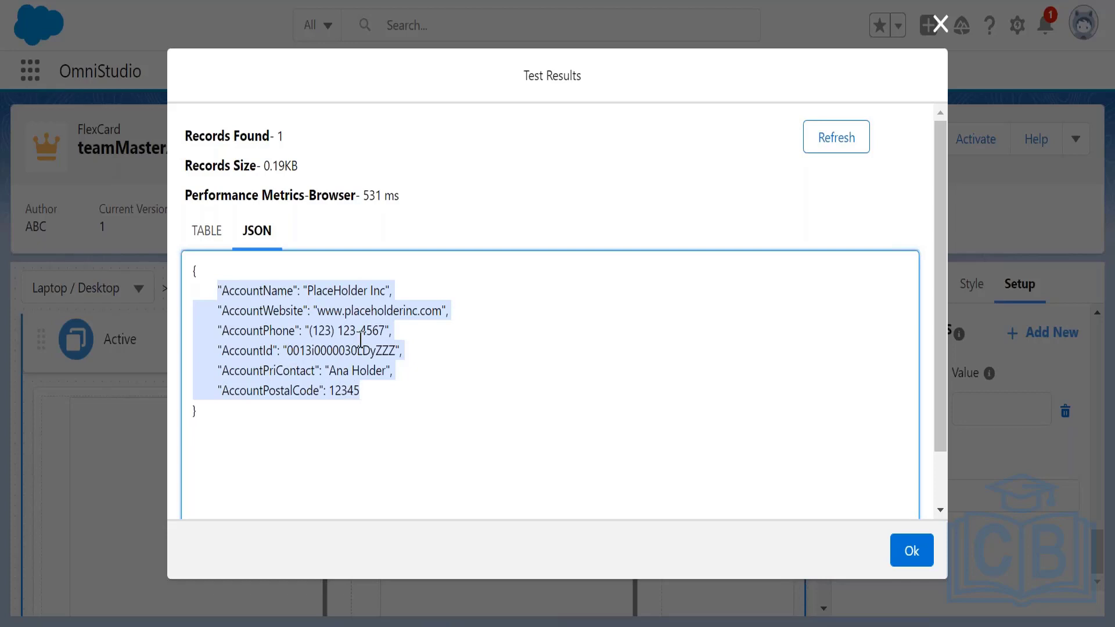
{"action": "left_click", "coordinate": [910, 551]}
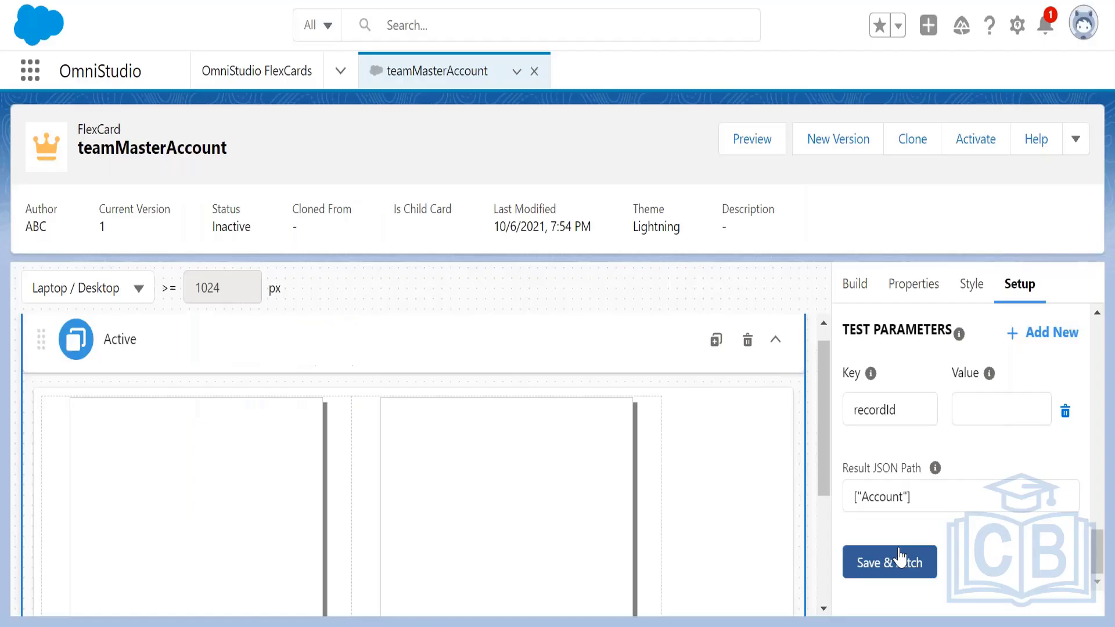
Step: Return to the card's building blocks and show the Fields group, collapsing and expanding it once
{"action": "left_click_drag", "start_coordinate": [1103, 562], "coordinate": [1096, 336]}
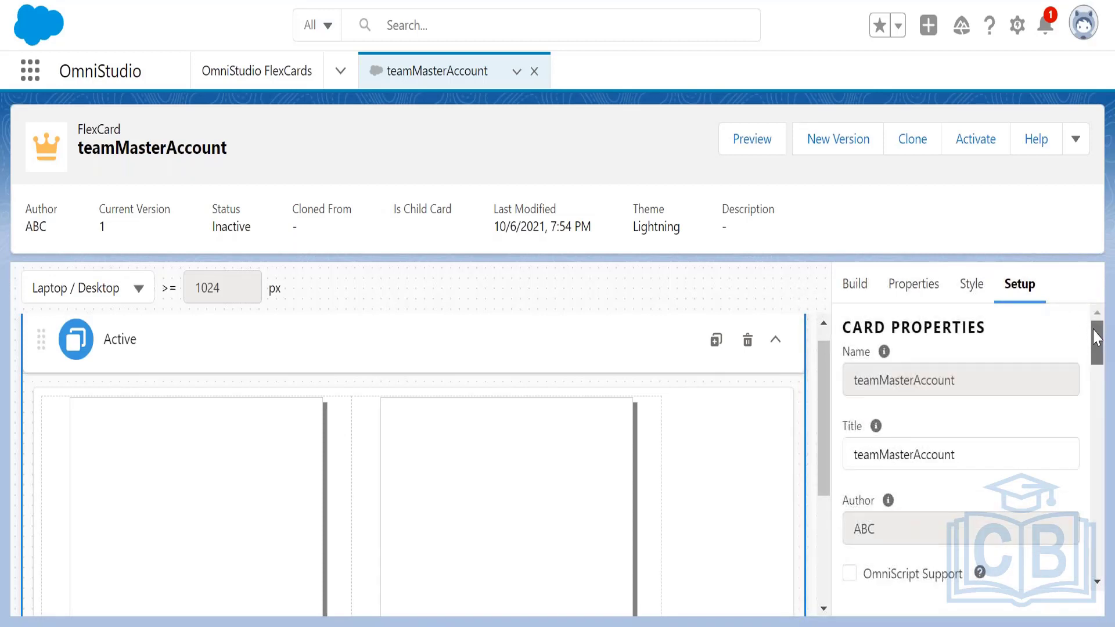
{"action": "left_click", "coordinate": [851, 293]}
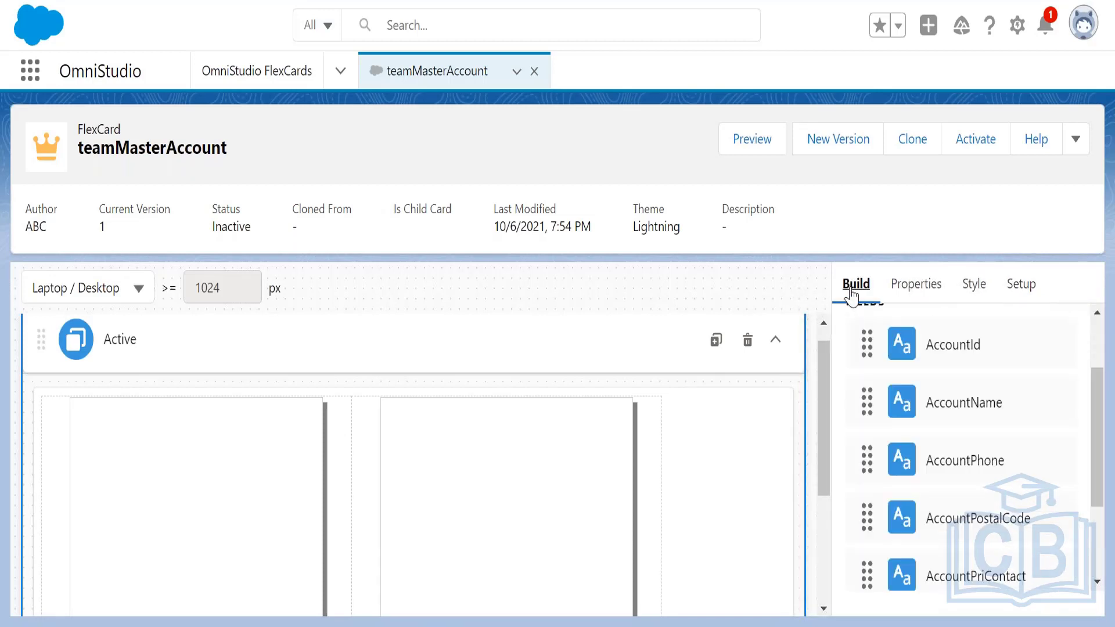
{"action": "left_click_drag", "start_coordinate": [1098, 416], "coordinate": [1096, 384]}
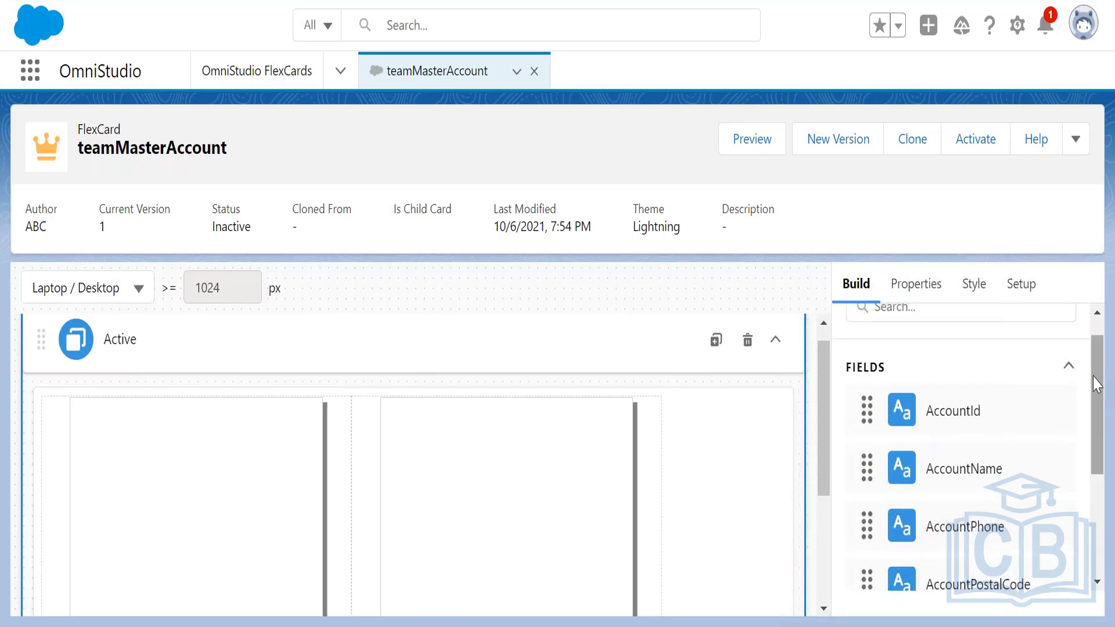
{"action": "left_click", "coordinate": [1068, 367]}
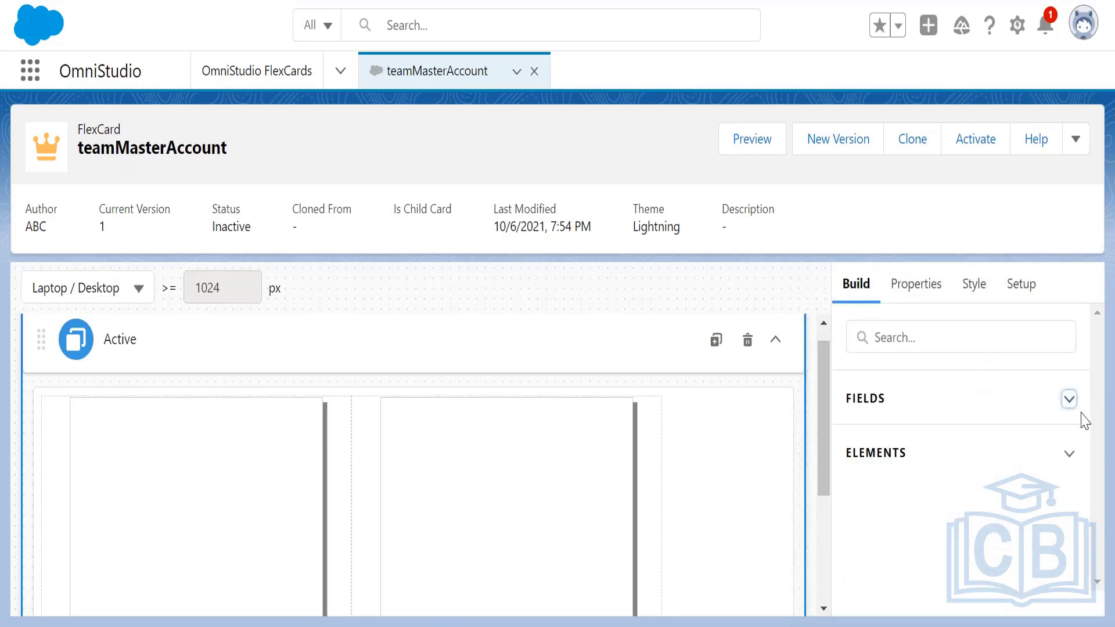
{"action": "left_click", "coordinate": [1069, 398]}
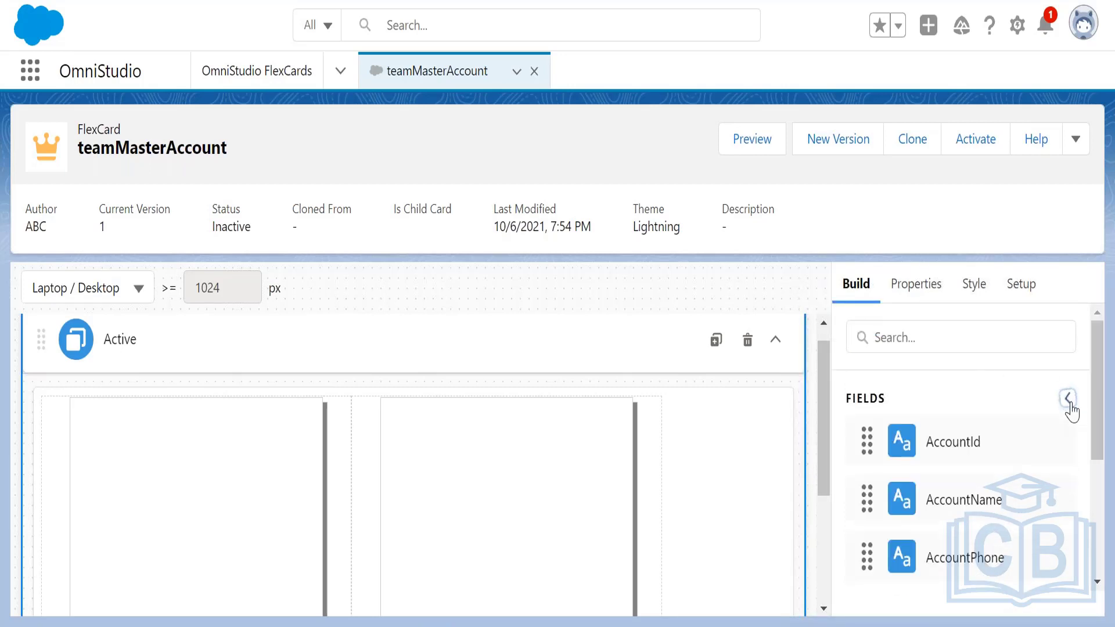
Step: Switch to Paint and add the line "Field List" below the "Display the data:" heading
{"action": "key", "text": "alt+Tab"}
{"action": "key", "text": "alt+Tab"}
{"action": "key", "text": "alt+Tab"}
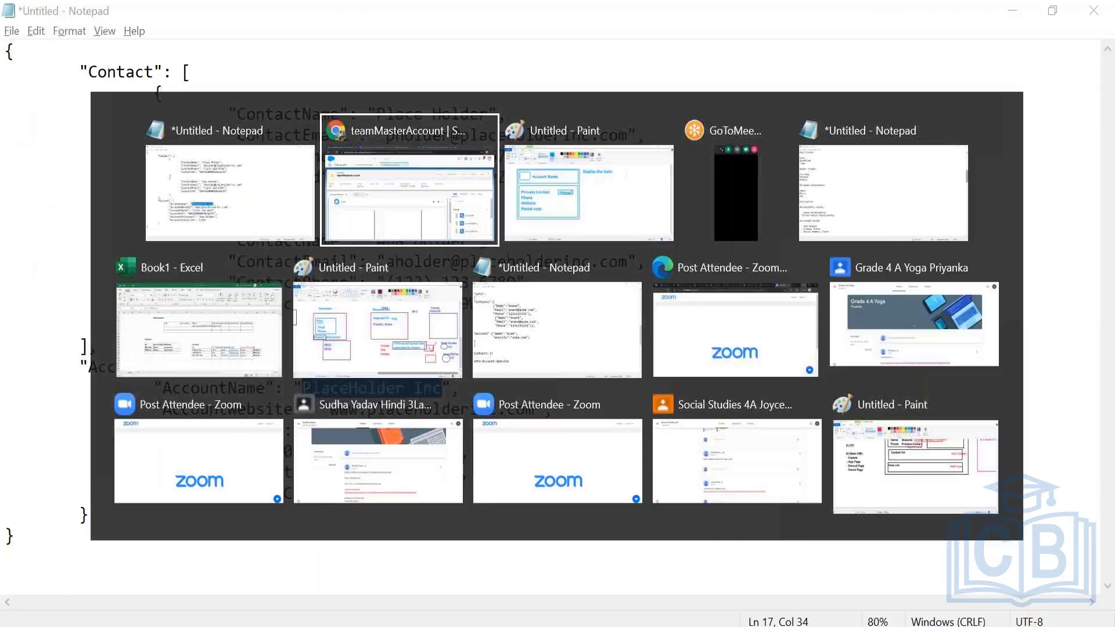
{"action": "type", "text": "F"}
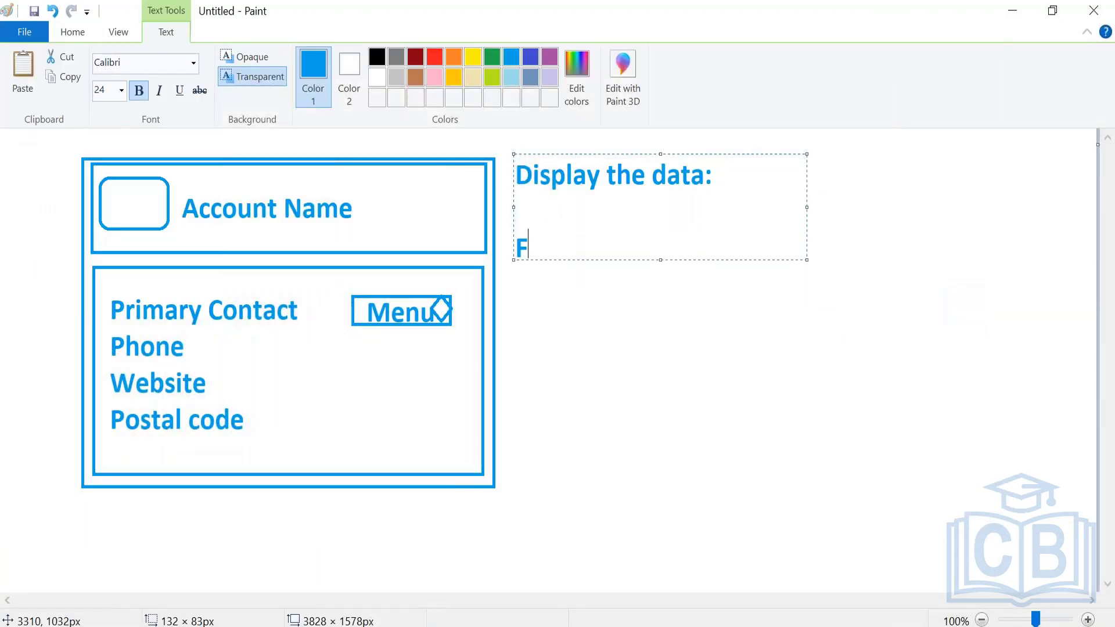
{"action": "type", "text": "ield List"}
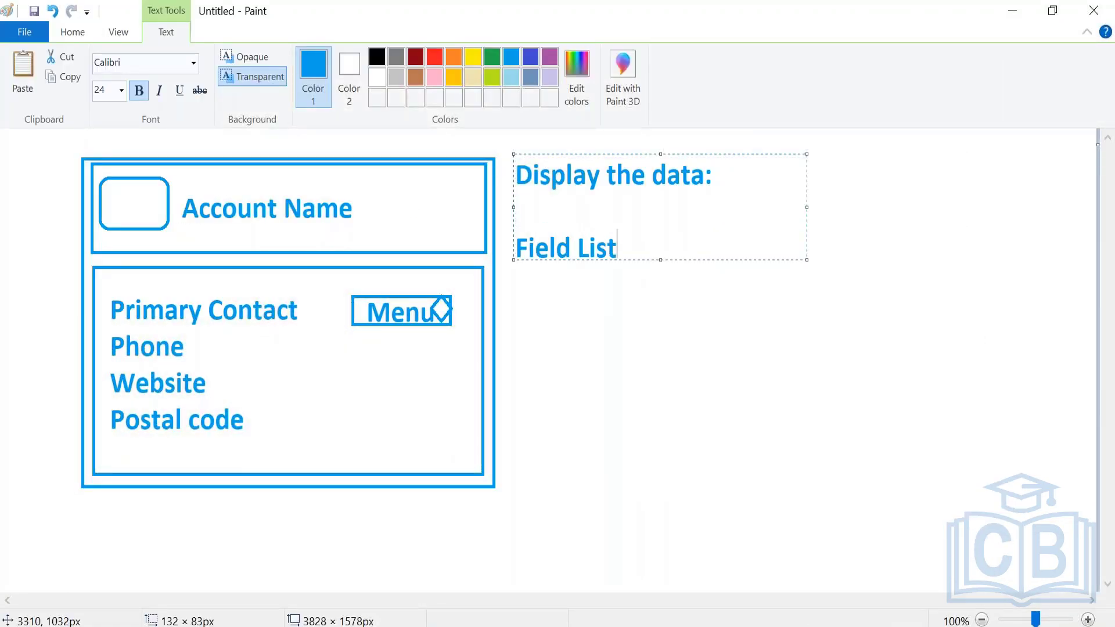
{"action": "left_click", "coordinate": [738, 347]}
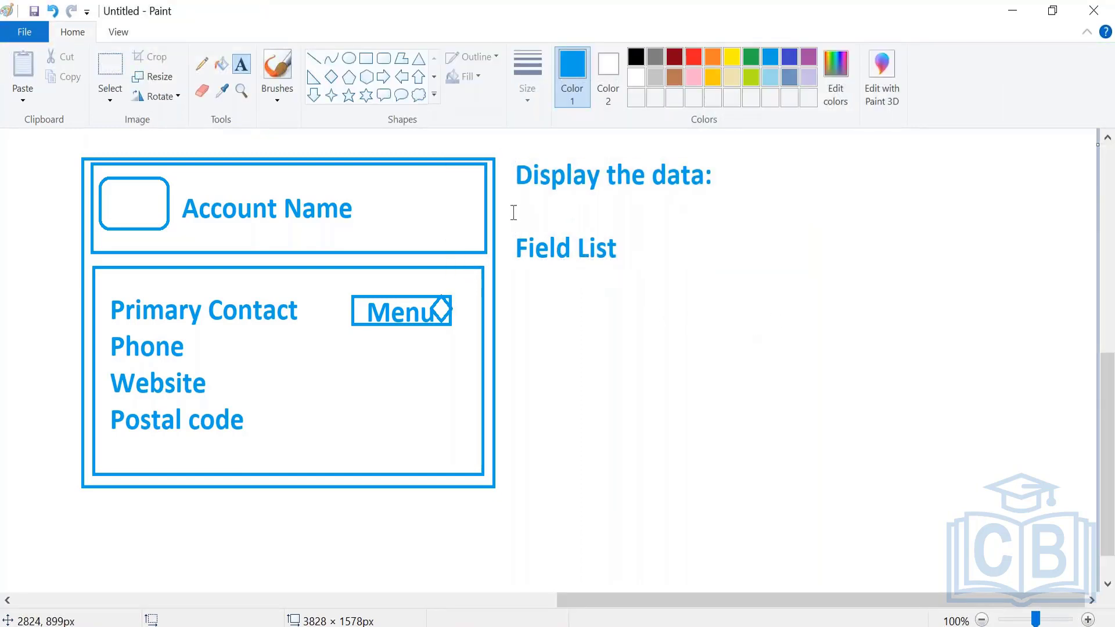
Step: Switch back to the teamMasterAccount FlexCard, collapse Fields, and add a Field element from the Elements group to the Active state
{"action": "key", "text": "alt+Tab"}
{"action": "key", "text": "alt+Tab"}
{"action": "key", "text": "alt+Tab"}
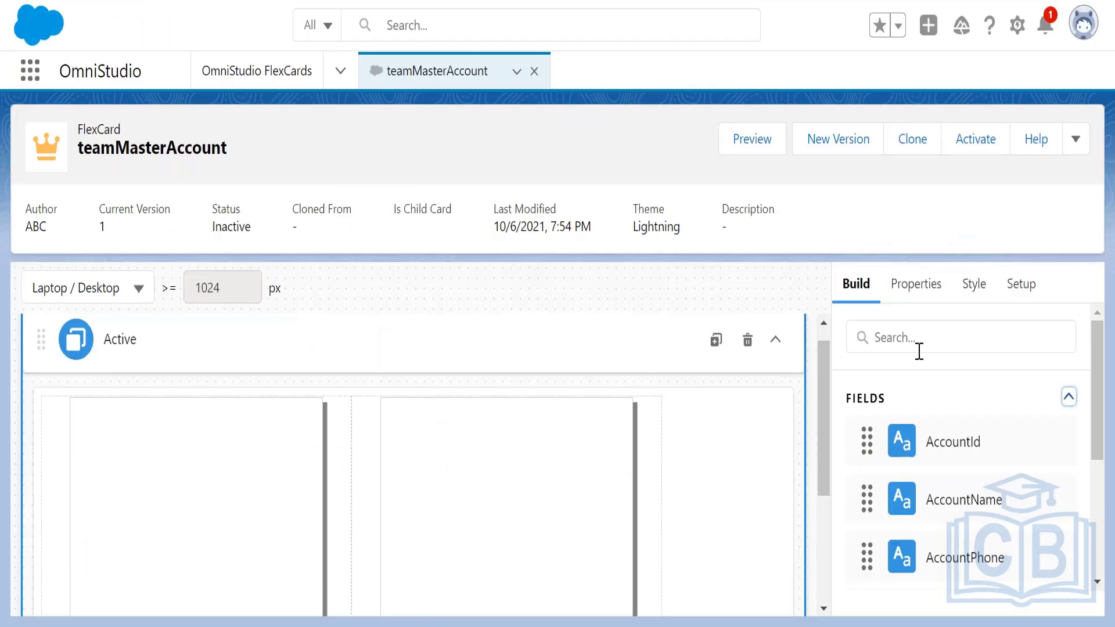
{"action": "left_click", "coordinate": [1068, 398]}
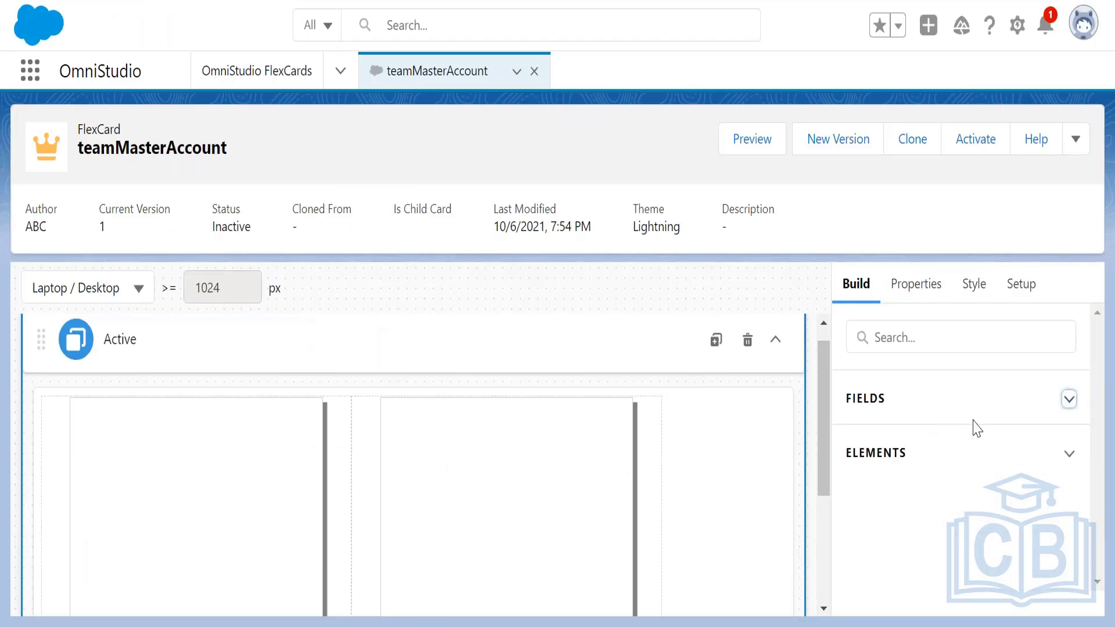
{"action": "left_click", "coordinate": [1067, 453]}
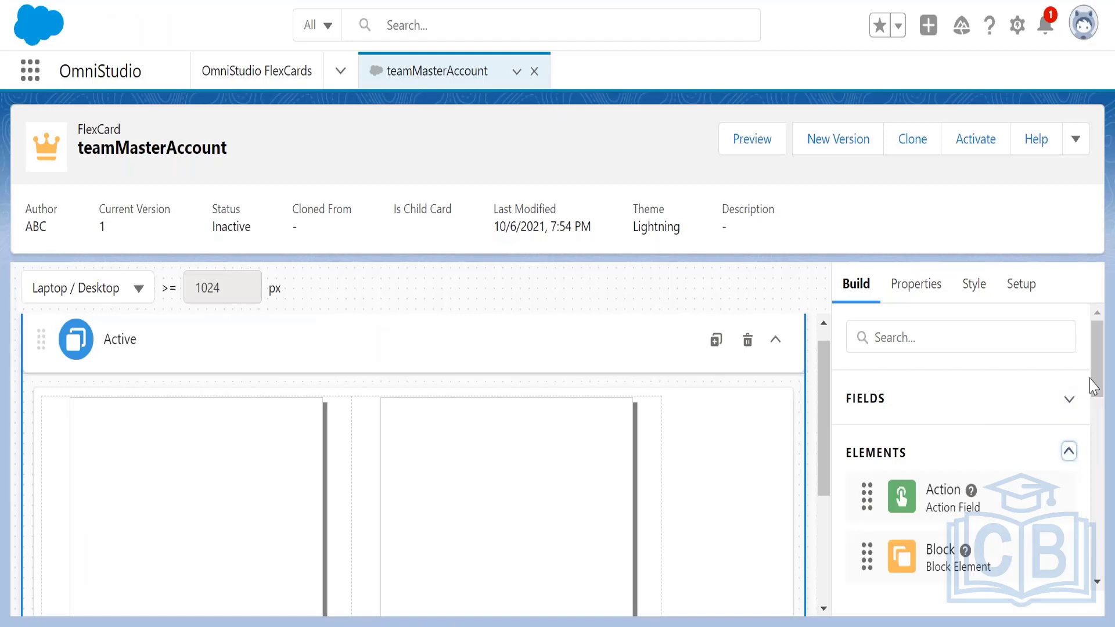
{"action": "left_click_drag", "start_coordinate": [1098, 372], "coordinate": [1098, 457]}
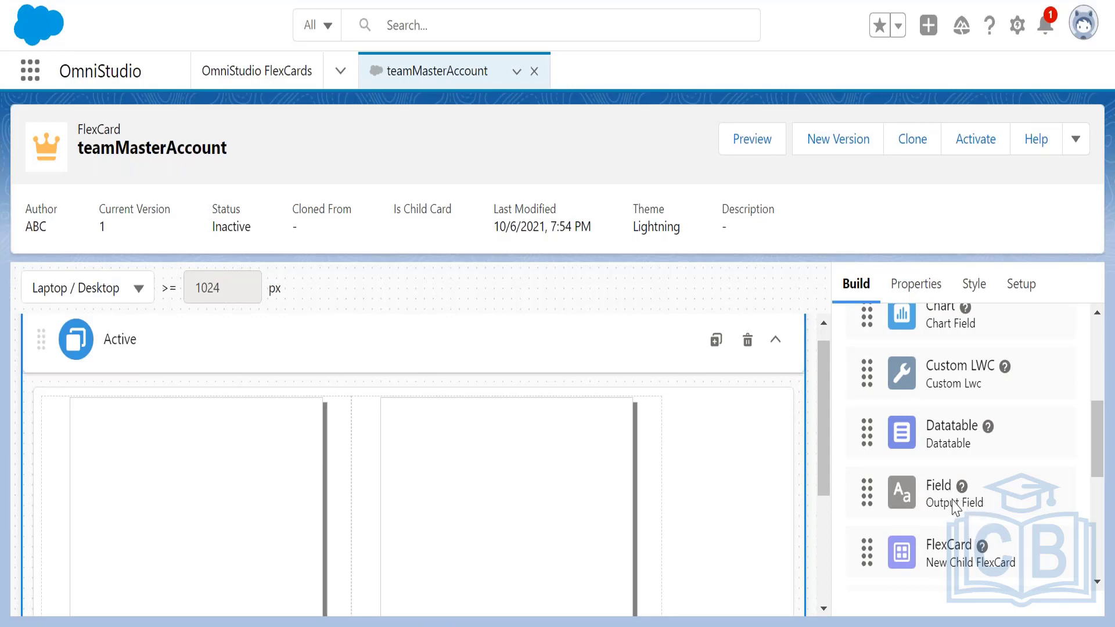
{"action": "left_click_drag", "start_coordinate": [950, 495], "coordinate": [209, 468]}
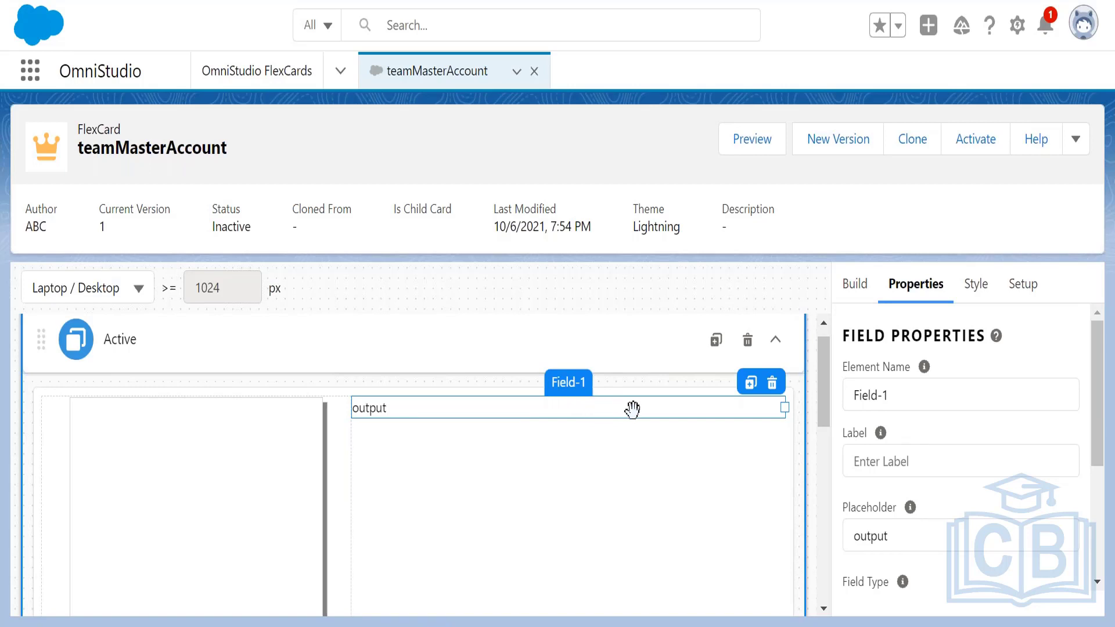
Step: Set the new Field element's label to {AccountName} and its output to AccountName
{"action": "scroll", "coordinate": [1095, 402], "scroll_direction": "down", "scroll_amount": 1}
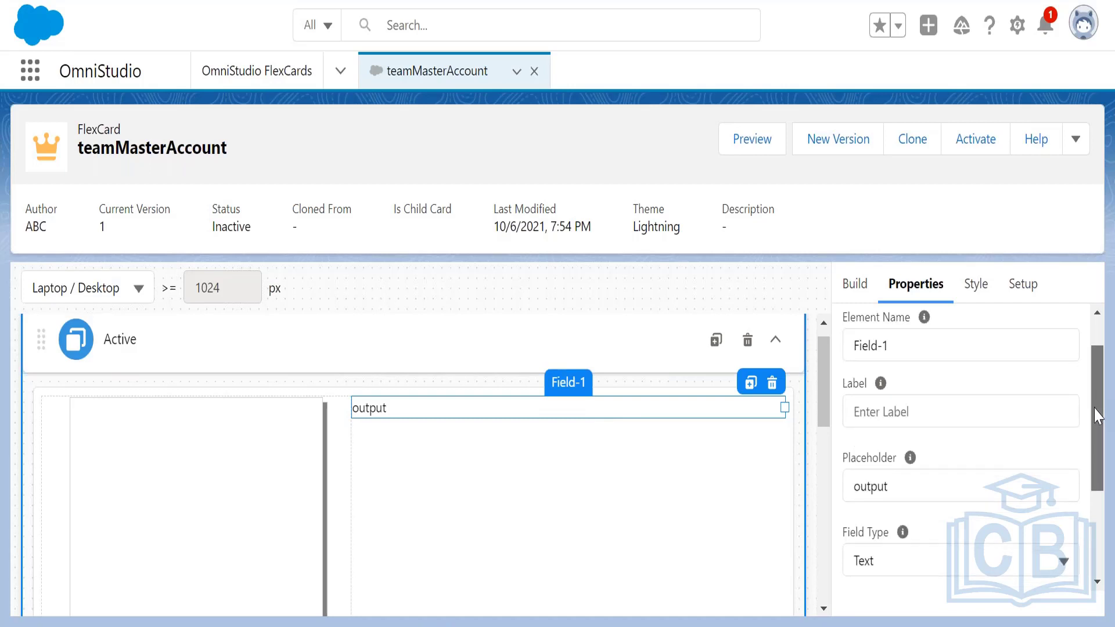
{"action": "left_click", "coordinate": [1004, 416]}
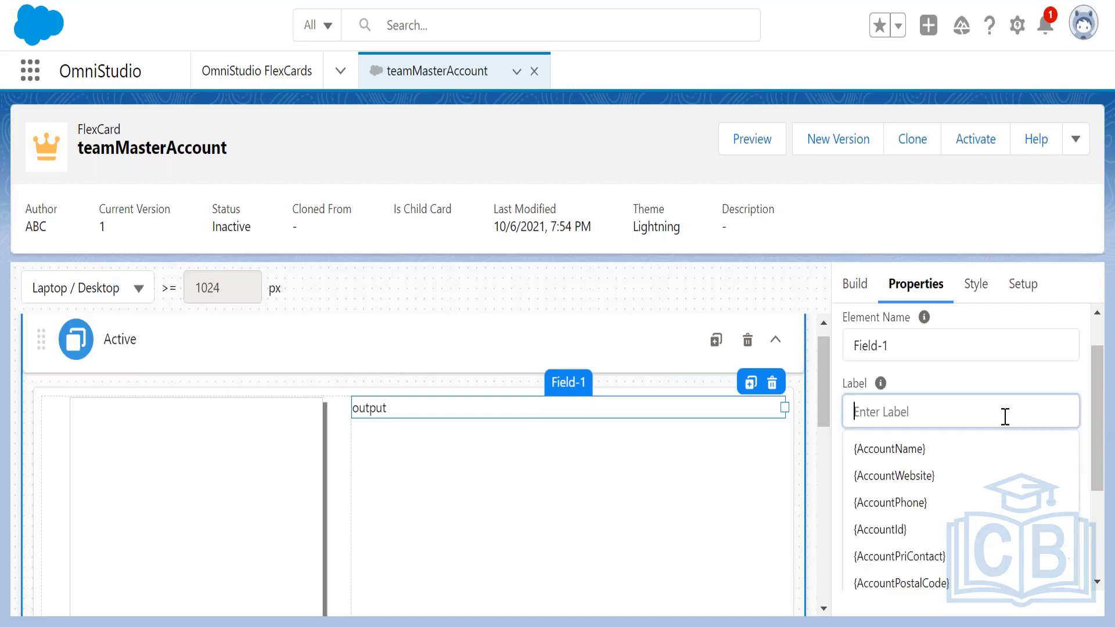
{"action": "left_click", "coordinate": [987, 453]}
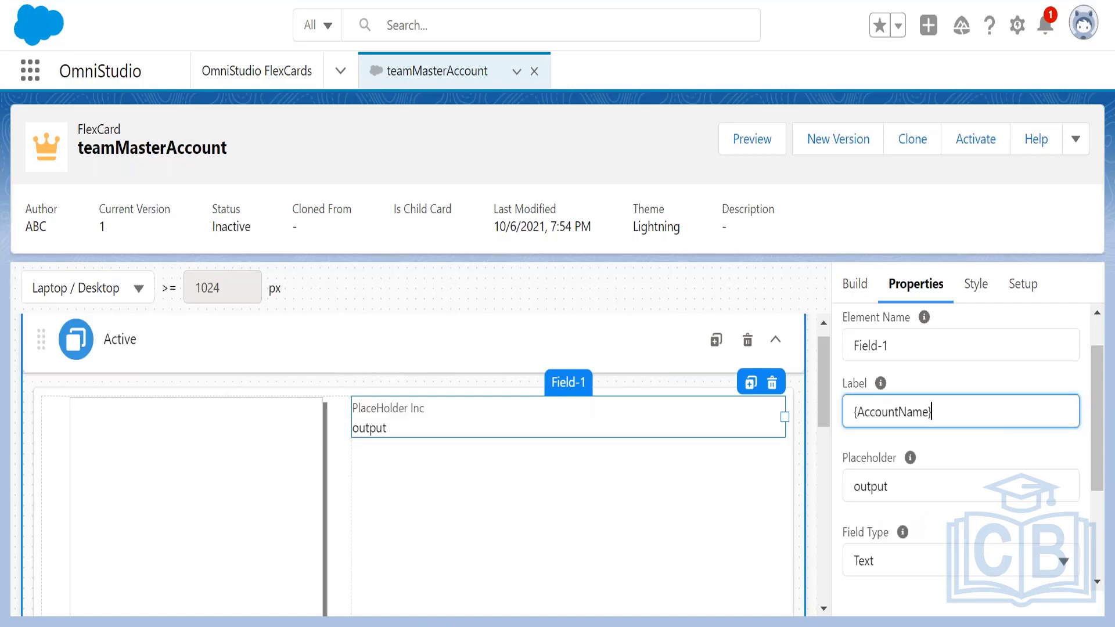
{"action": "left_click", "coordinate": [1101, 417]}
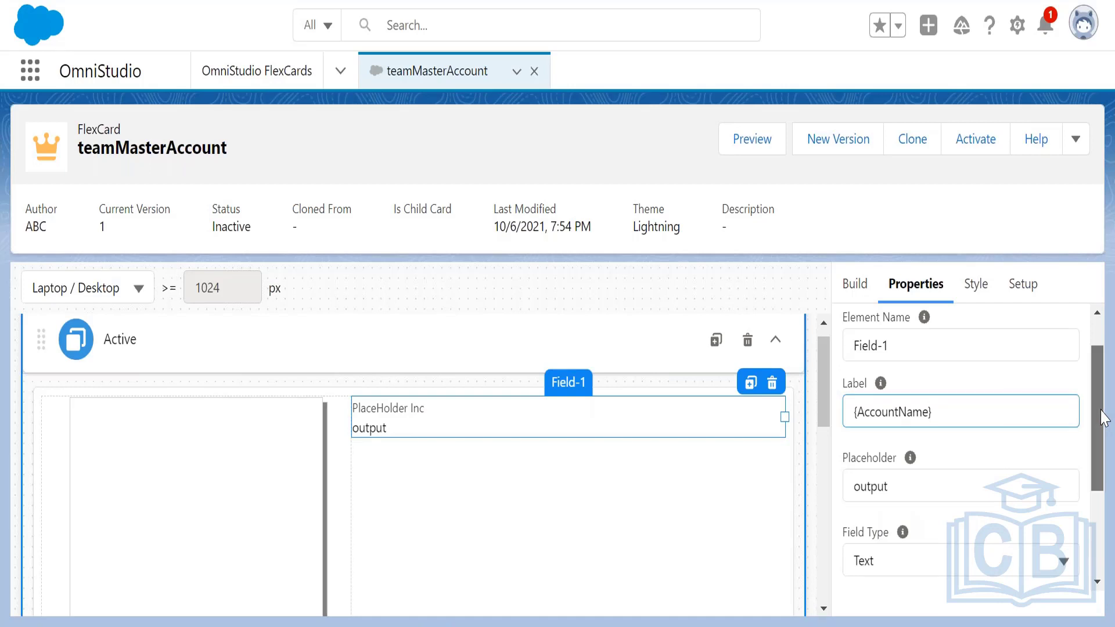
{"action": "left_click_drag", "start_coordinate": [1103, 417], "coordinate": [1103, 469]}
{"action": "left_click", "coordinate": [1037, 516]}
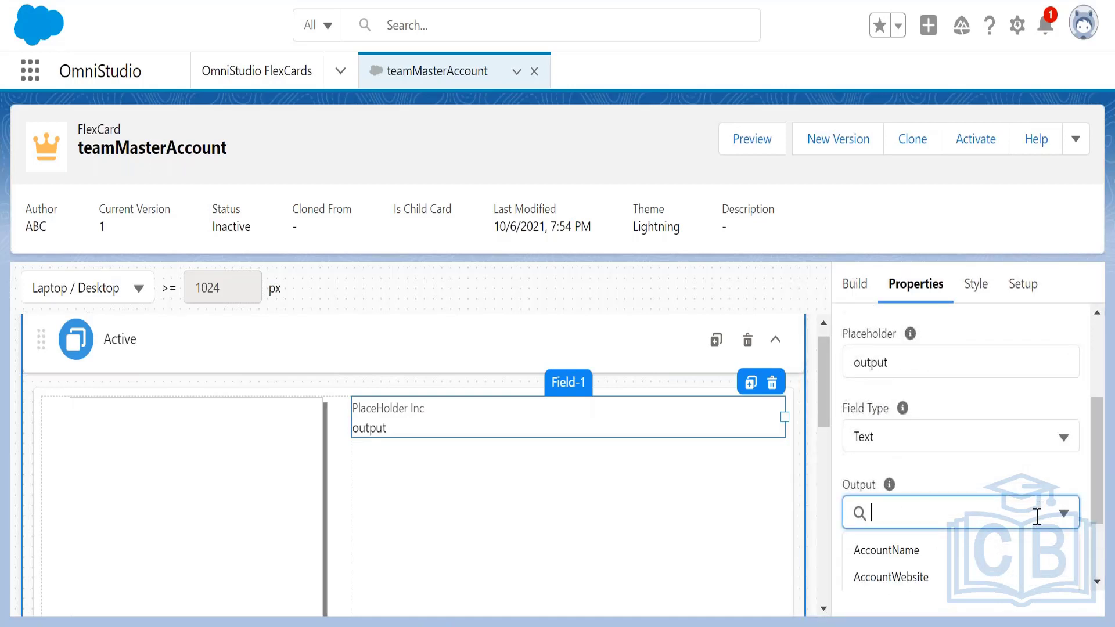
{"action": "left_click", "coordinate": [949, 548]}
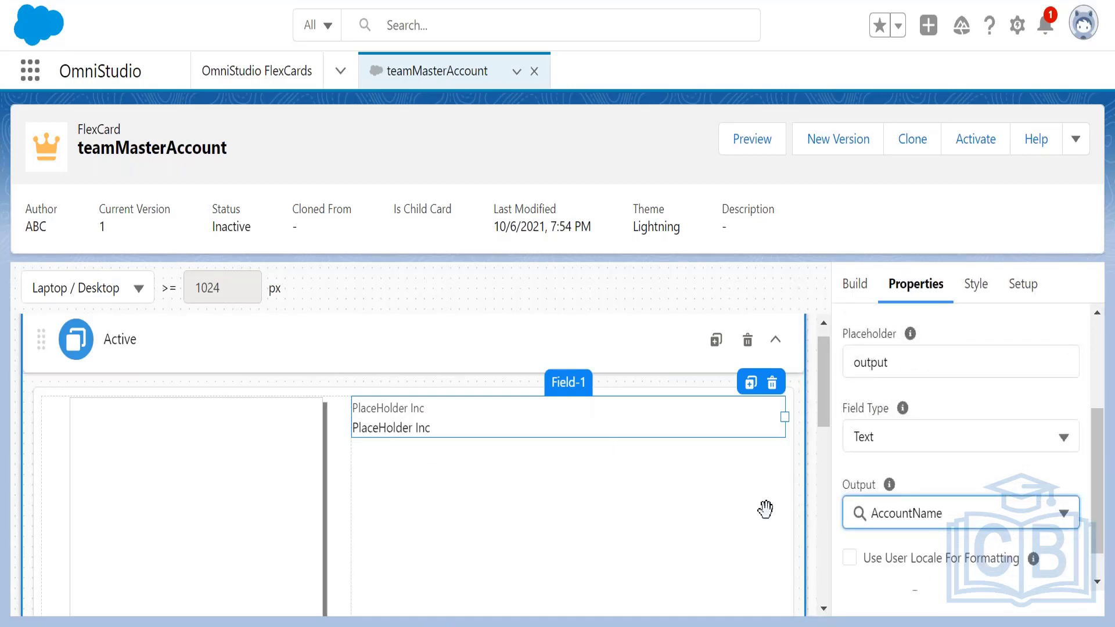
Step: Try the Date and Number field types on the Field element and set the type back to Text
{"action": "left_click", "coordinate": [928, 438]}
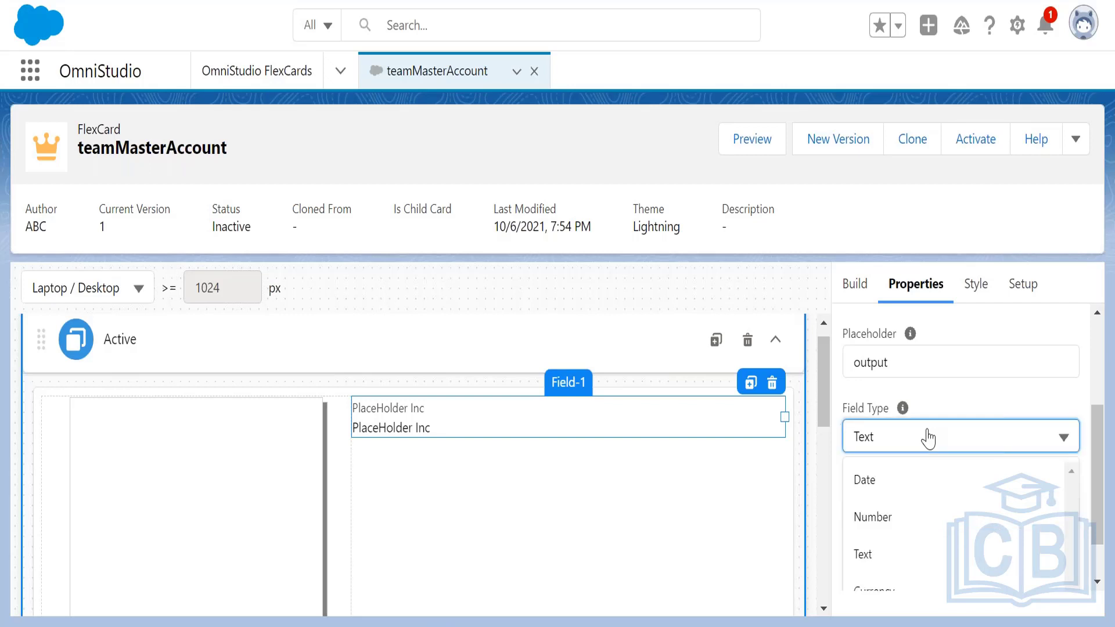
{"action": "left_click", "coordinate": [918, 489]}
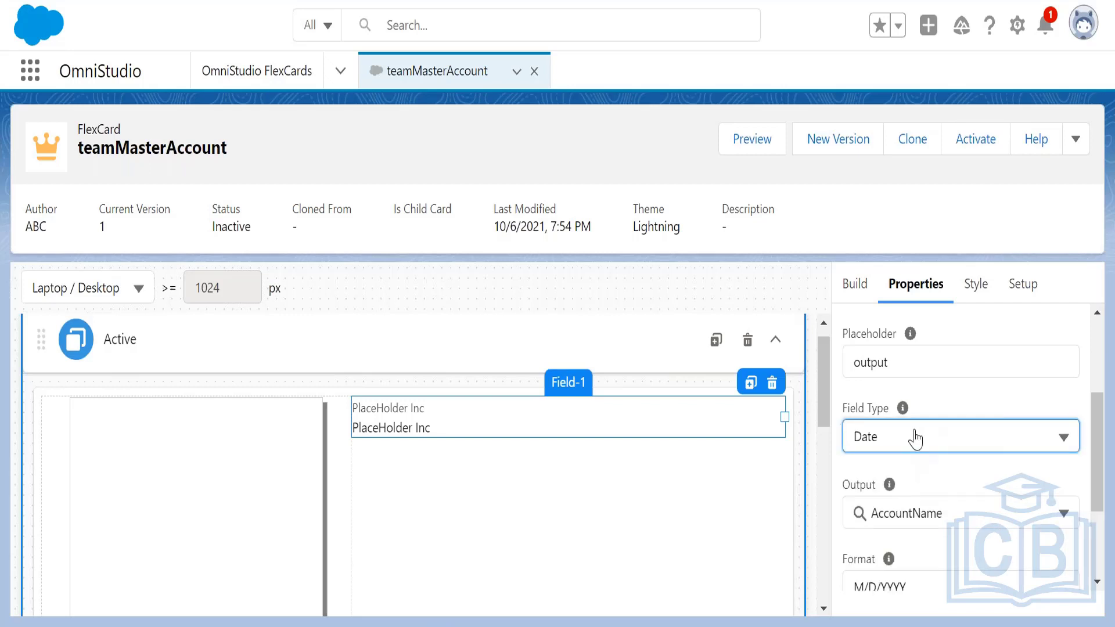
{"action": "left_click", "coordinate": [911, 437]}
{"action": "left_click", "coordinate": [898, 519]}
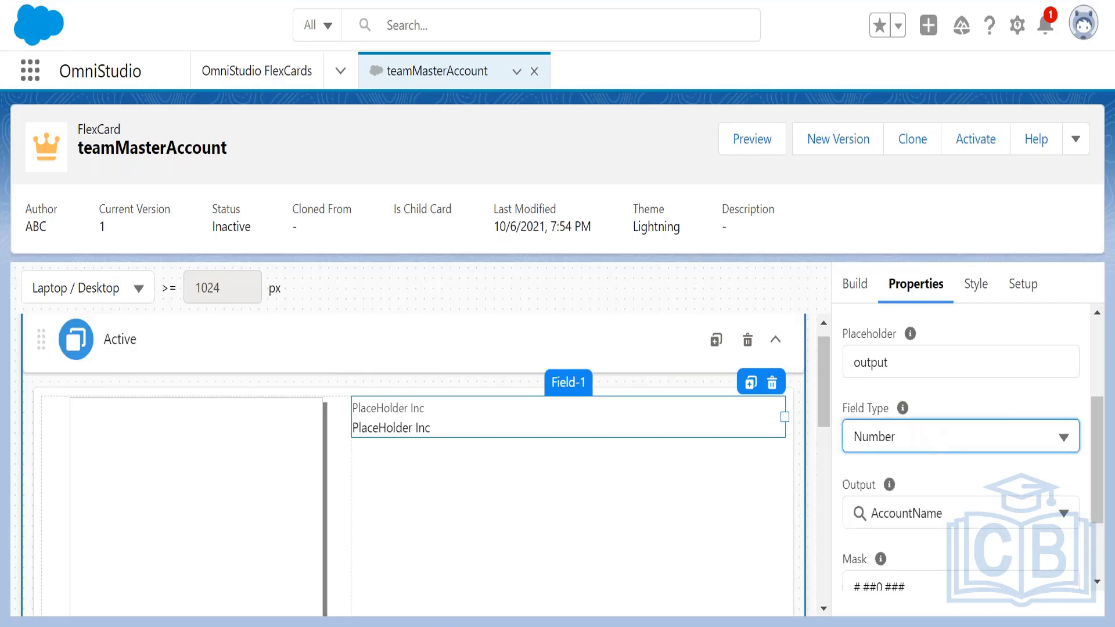
{"action": "left_click", "coordinate": [910, 444]}
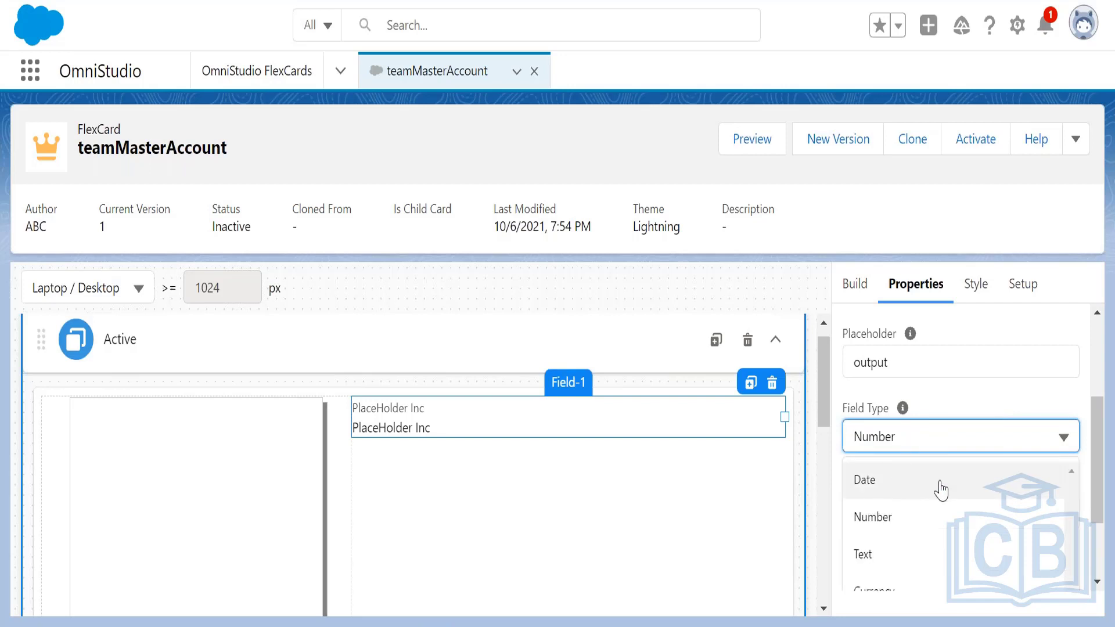
{"action": "left_click", "coordinate": [929, 566]}
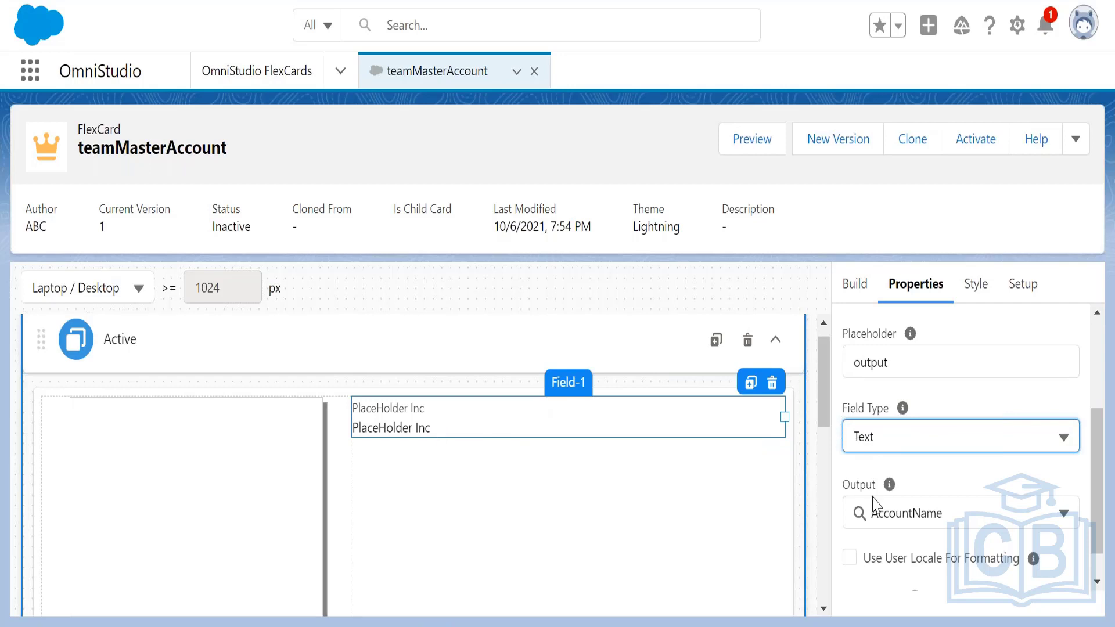
Step: Set the Field element's field type to Date and show its date format options
{"action": "scroll", "coordinate": [1101, 474], "scroll_direction": "up", "scroll_amount": 1}
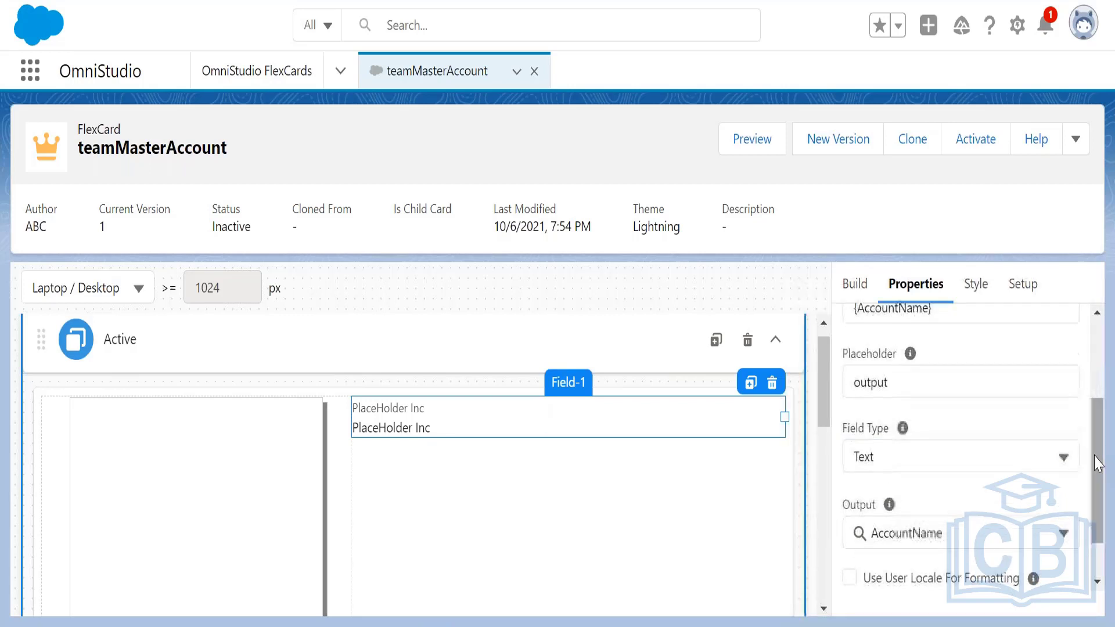
{"action": "left_click", "coordinate": [987, 462]}
{"action": "left_click", "coordinate": [937, 500]}
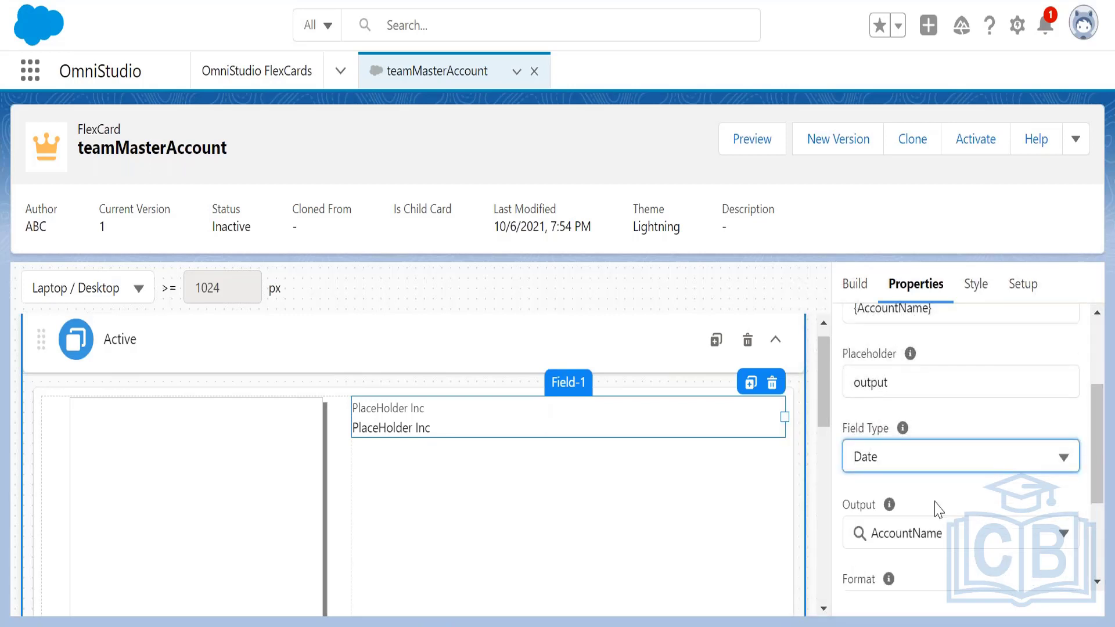
{"action": "scroll", "coordinate": [1103, 454], "scroll_direction": "down", "scroll_amount": 1}
{"action": "scroll", "coordinate": [1103, 454], "scroll_direction": "down", "scroll_amount": 2}
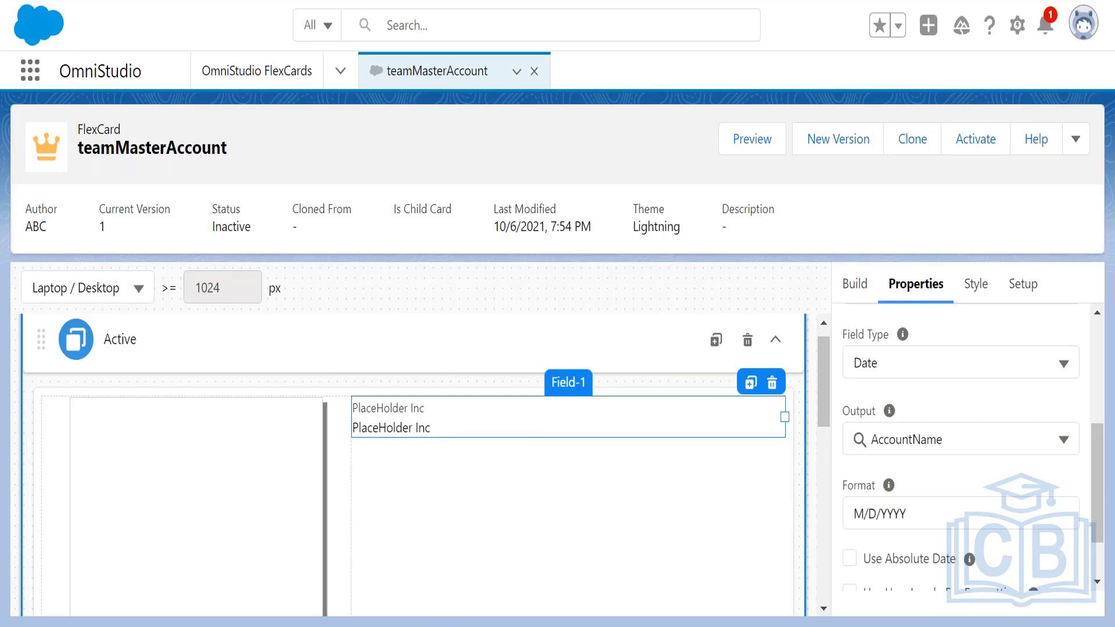
Step: Switch to Paint and add the line "Field Element" below "Field List"
{"action": "key", "text": "alt+Tab"}
{"action": "key", "text": "alt+Tab"}
{"action": "left_click", "coordinate": [515, 271]}
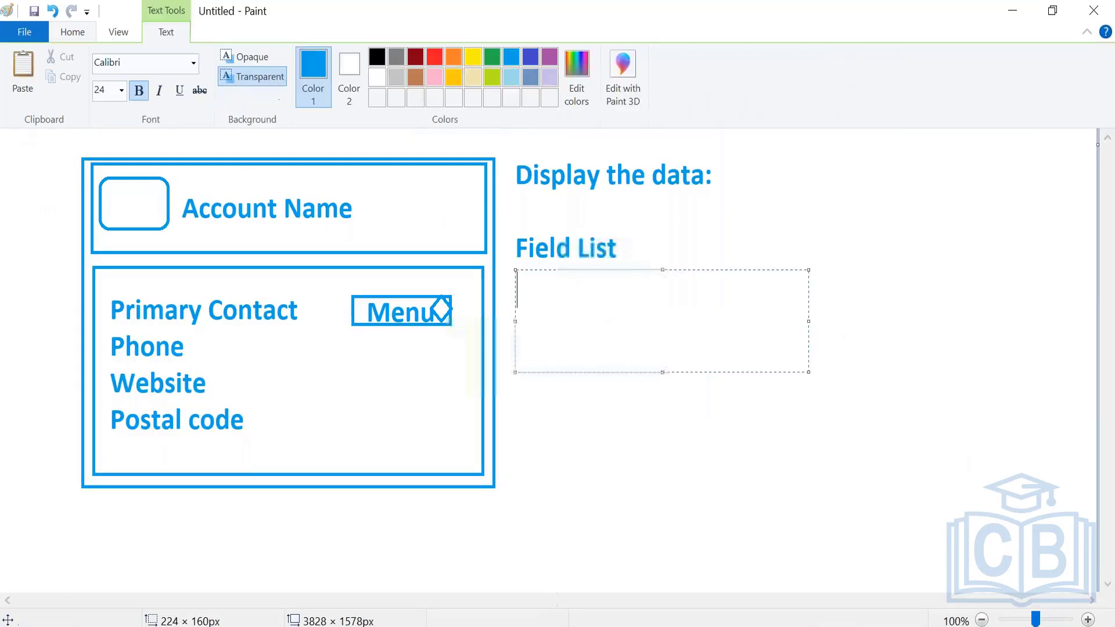
{"action": "type", "text": "Feo"}
{"action": "key", "text": "BackSpace"}
{"action": "key", "text": "BackSpace"}
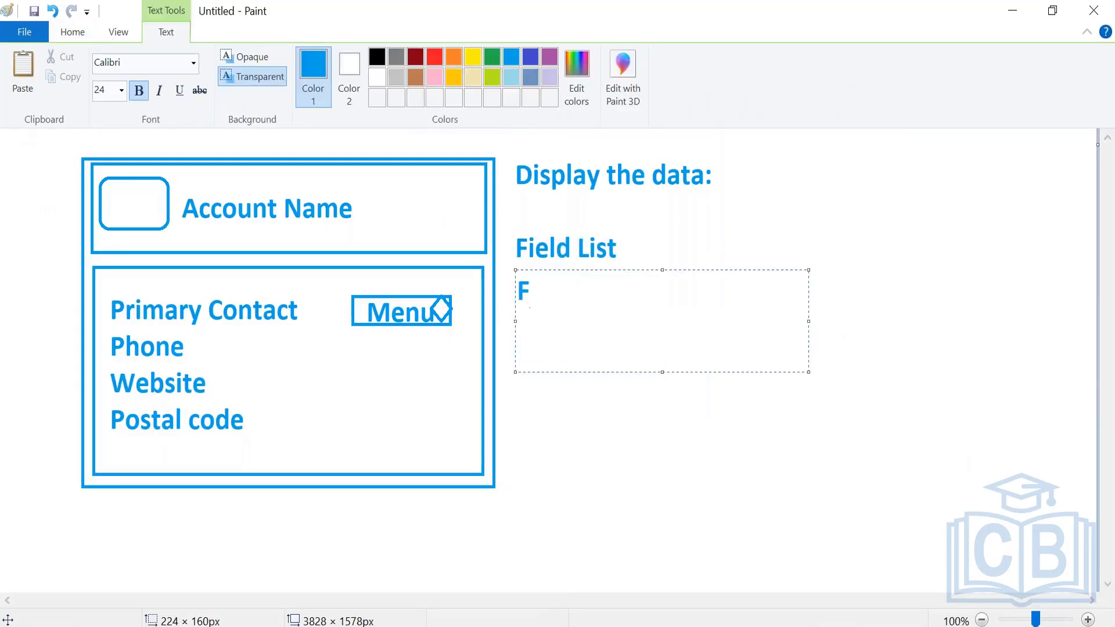
{"action": "type", "text": "ield Eleme"}
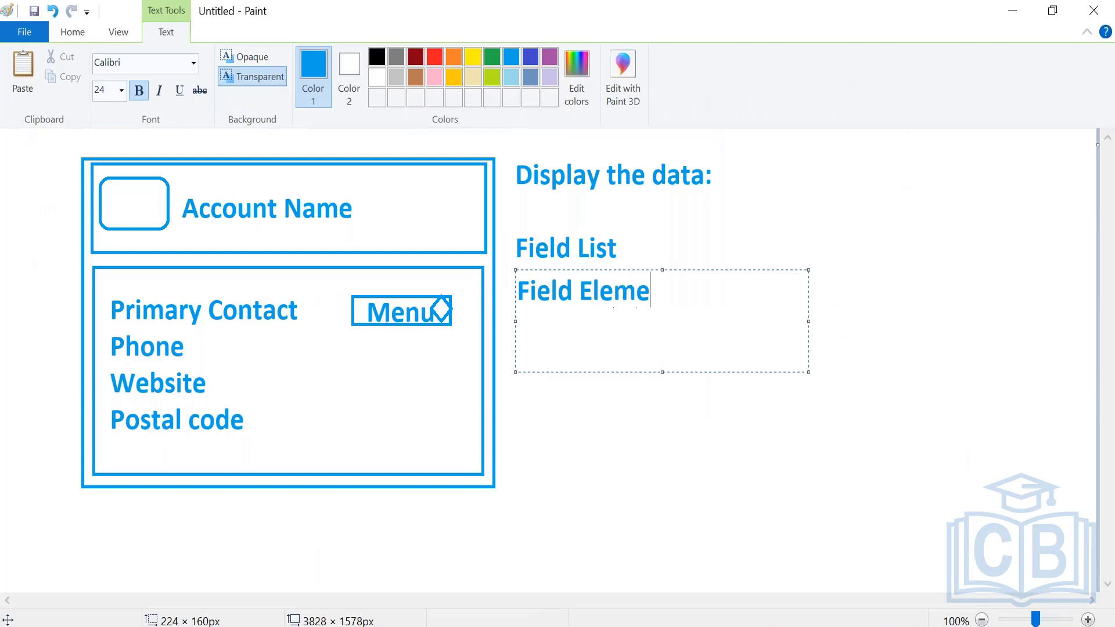
{"action": "type", "text": "nt"}
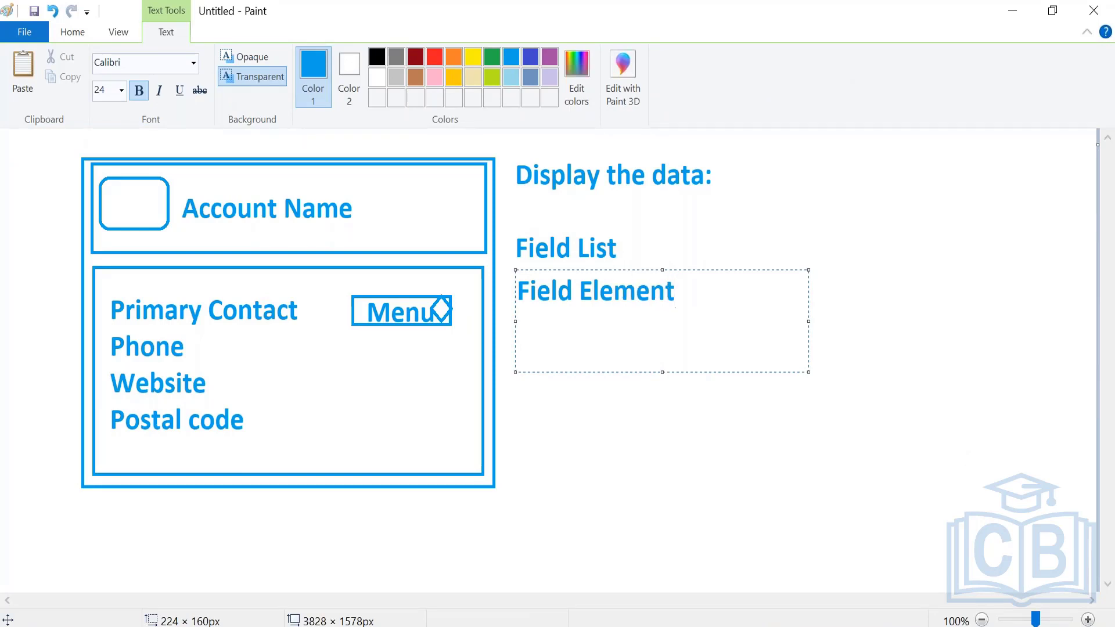
{"action": "left_click", "coordinate": [542, 250]}
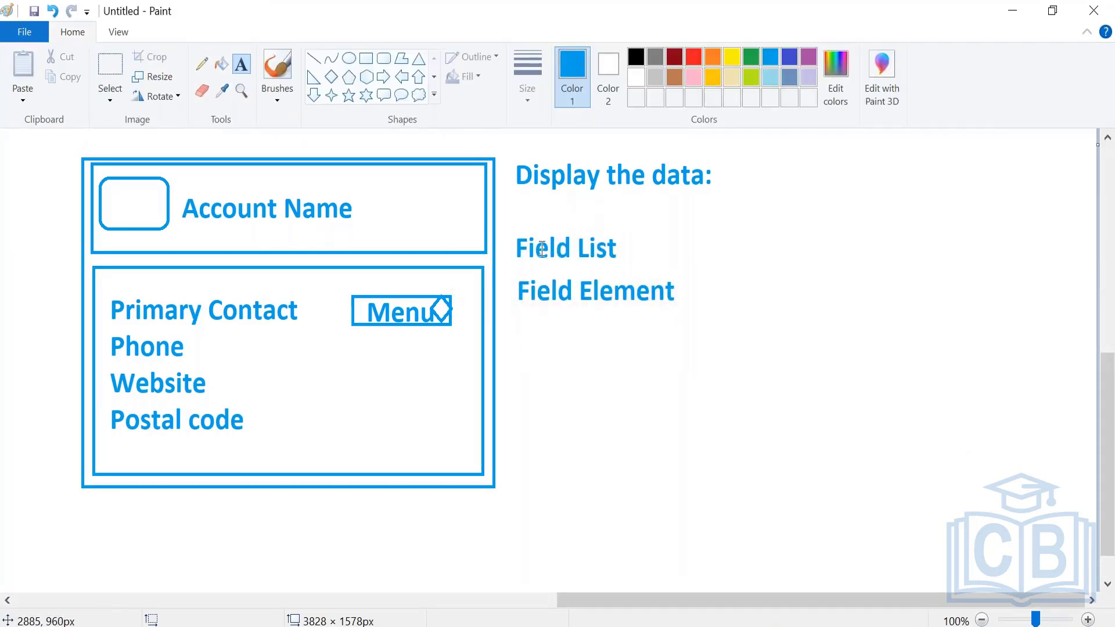
{"action": "mouse_move", "coordinate": [517, 234]}
{"action": "left_mouse_down"}
{"action": "mouse_move", "coordinate": [572, 264]}
{"action": "mouse_move", "coordinate": [628, 266]}
{"action": "left_mouse_up"}
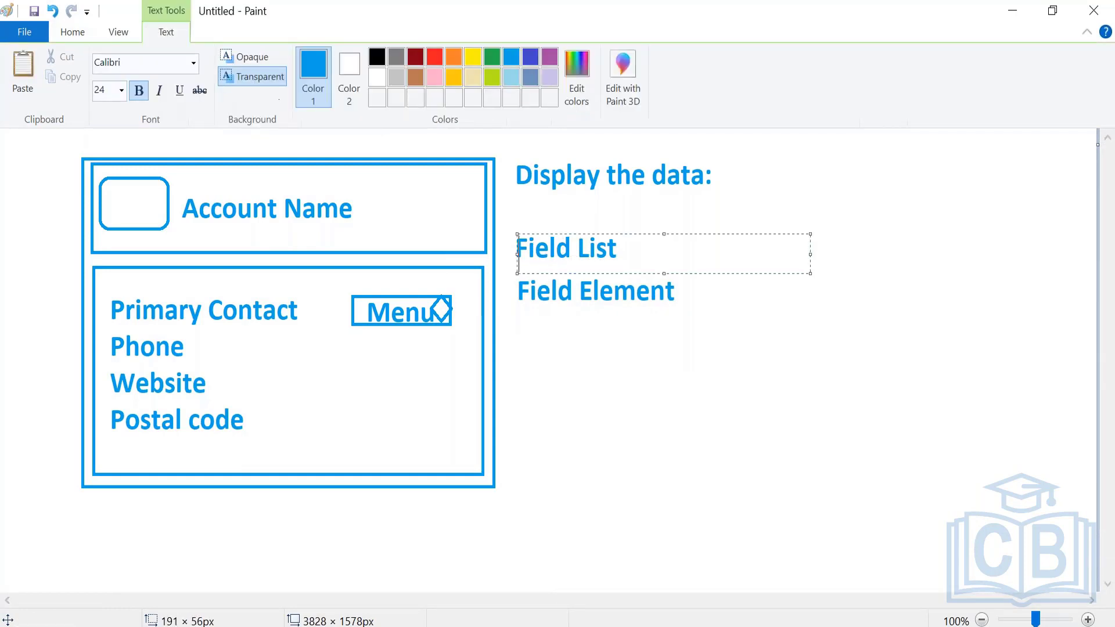
{"action": "left_click", "coordinate": [520, 336]}
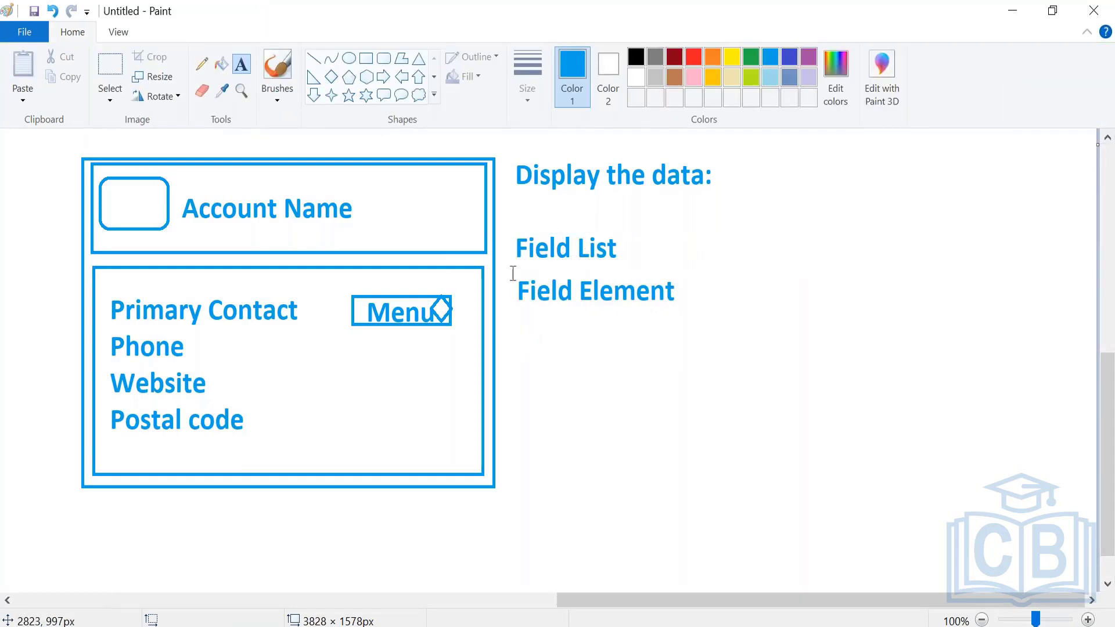
{"action": "left_click_drag", "start_coordinate": [512, 271], "coordinate": [805, 311]}
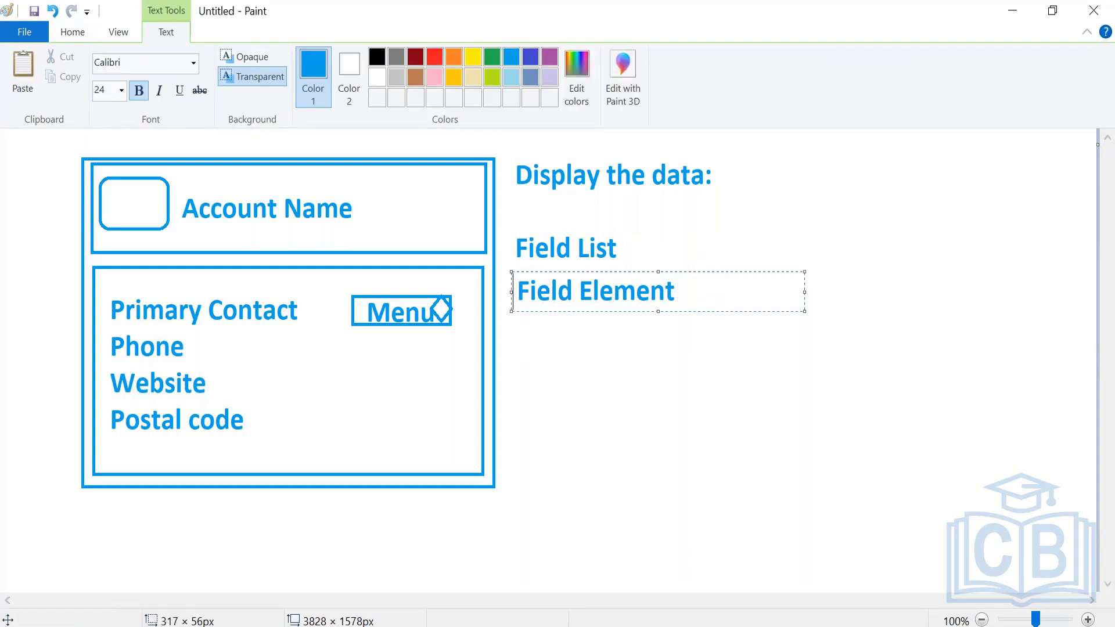
Step: Switch back to the teamMasterAccount FlexCard and review the Field element's properties, including its output choices and date format
{"action": "key", "text": "alt+Tab"}
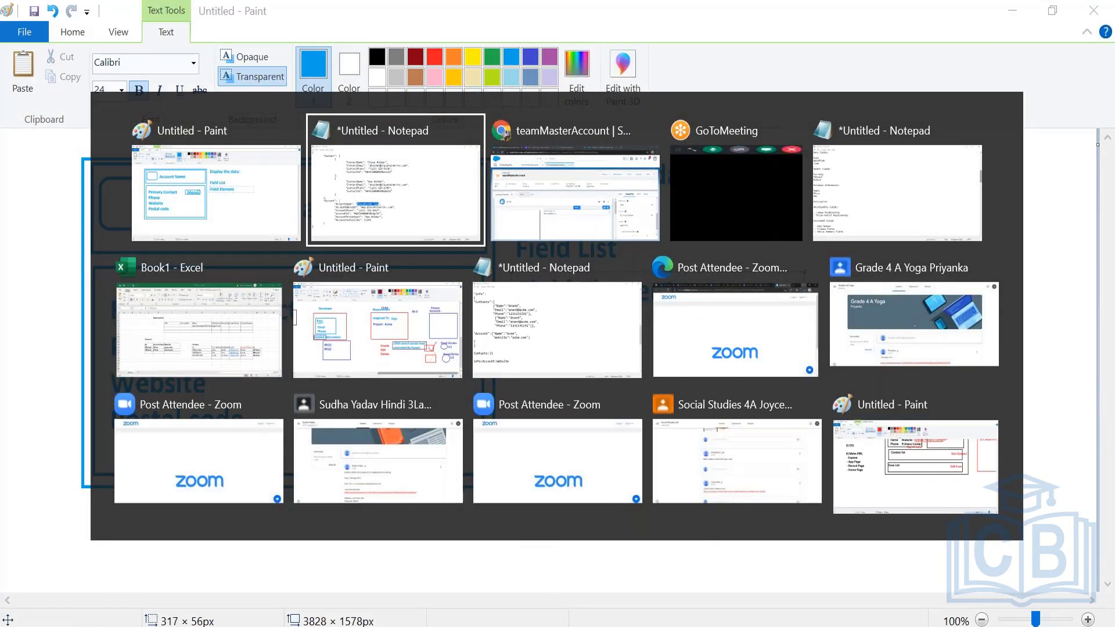
{"action": "key", "text": "alt+Tab"}
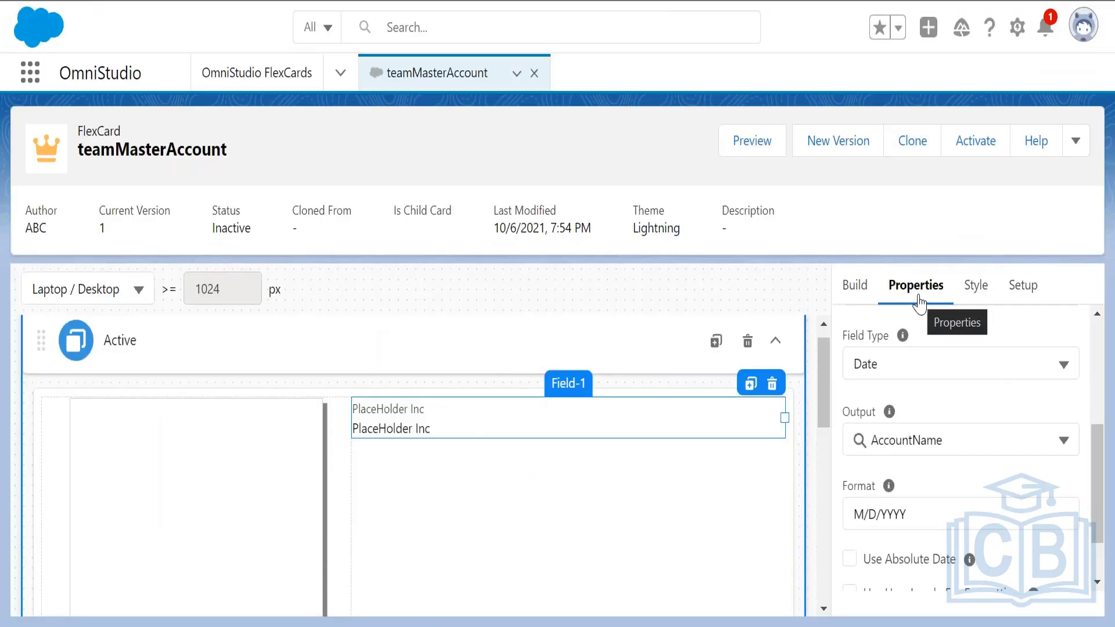
{"action": "left_click_drag", "start_coordinate": [1096, 452], "coordinate": [1093, 347]}
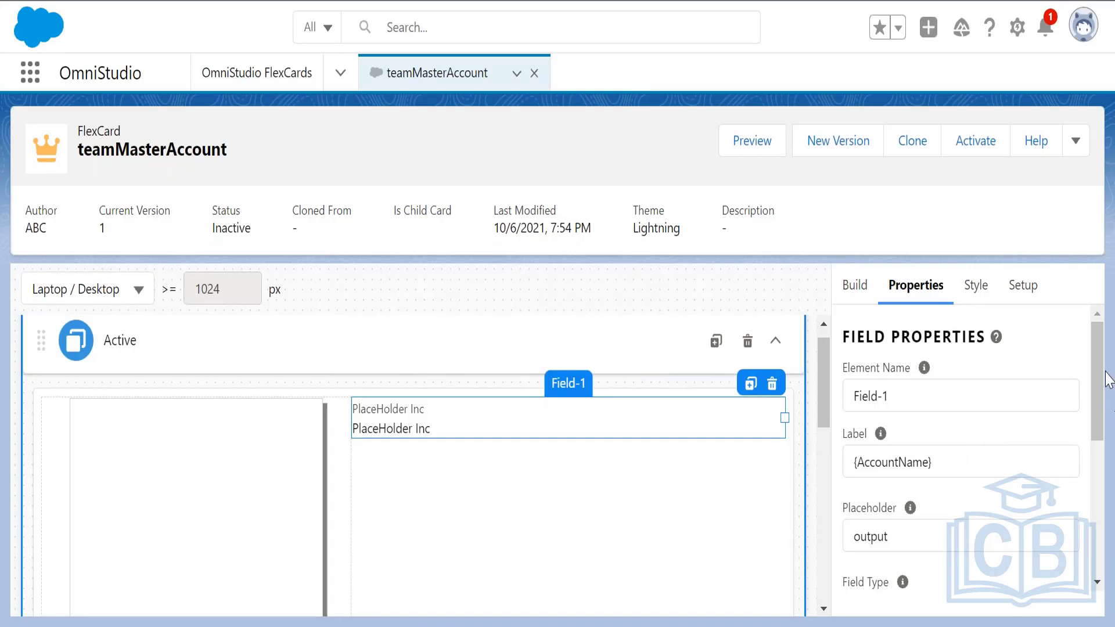
{"action": "left_click_drag", "start_coordinate": [1098, 411], "coordinate": [1096, 476]}
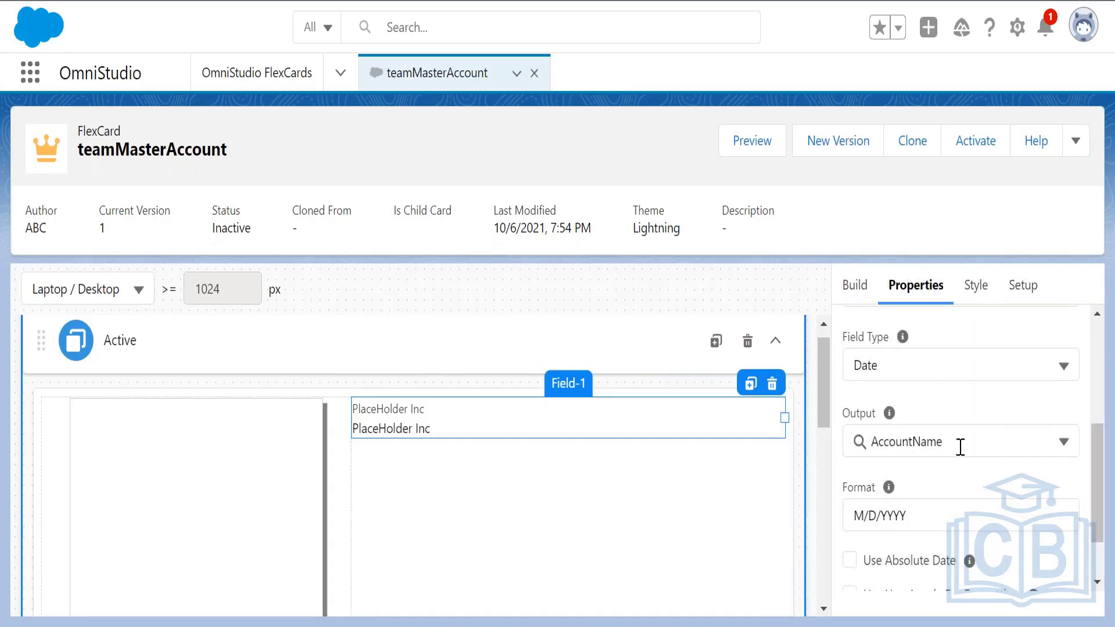
{"action": "left_click", "coordinate": [982, 448]}
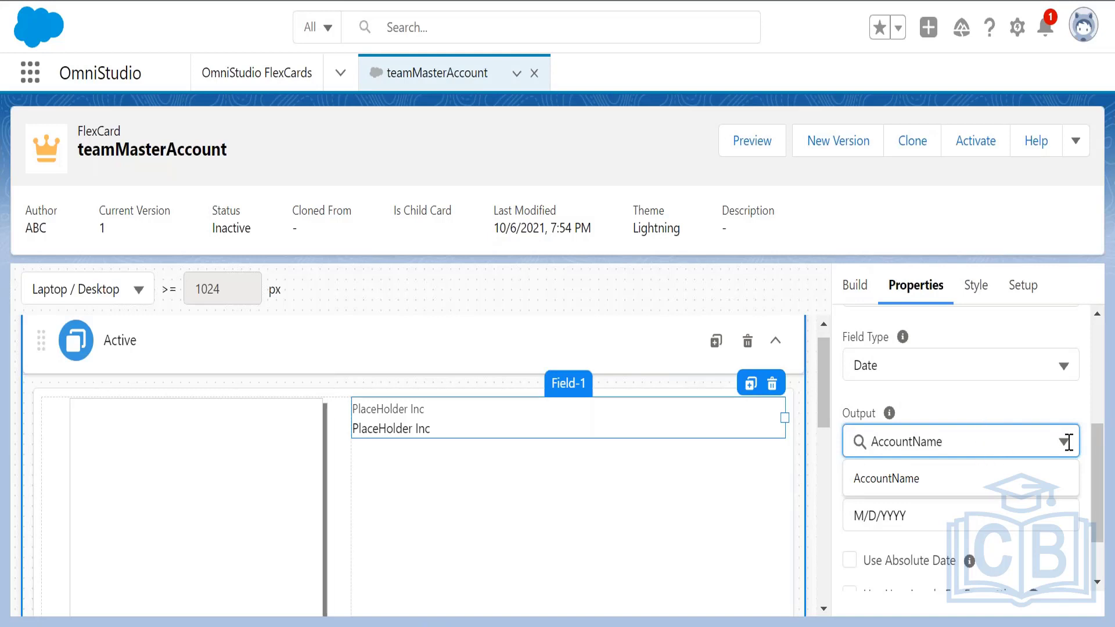
{"action": "left_click_drag", "start_coordinate": [1088, 459], "coordinate": [1103, 553]}
{"action": "scroll", "coordinate": [1099, 478], "scroll_direction": "up", "scroll_amount": 3}
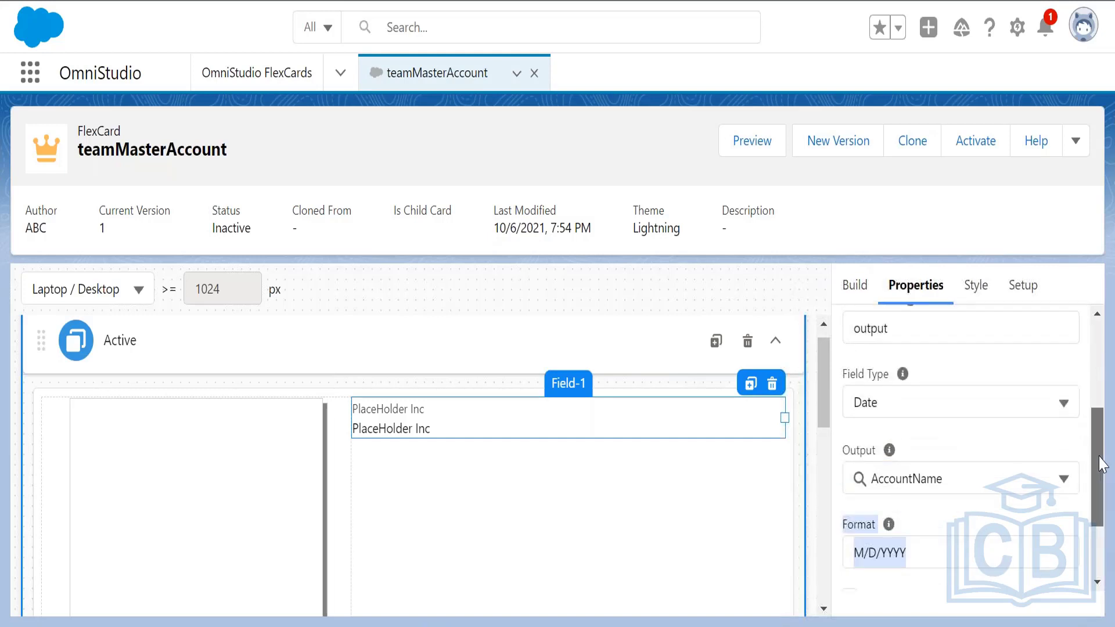
Step: Set the Field element's field type to Text and delete the element from the Active state
{"action": "left_click", "coordinate": [1032, 431]}
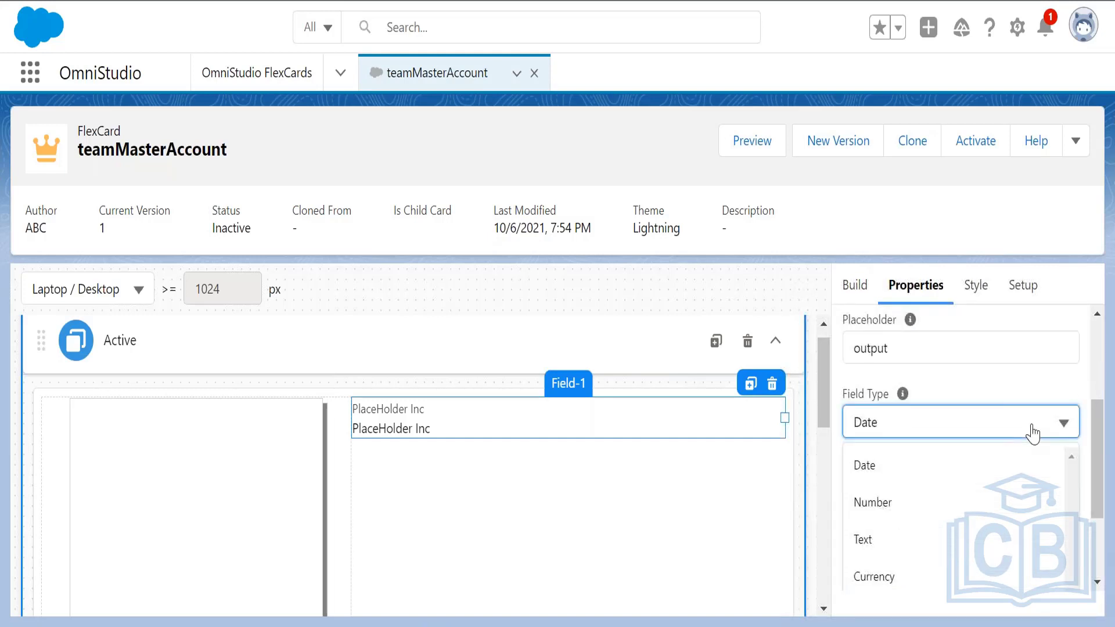
{"action": "left_click", "coordinate": [971, 537]}
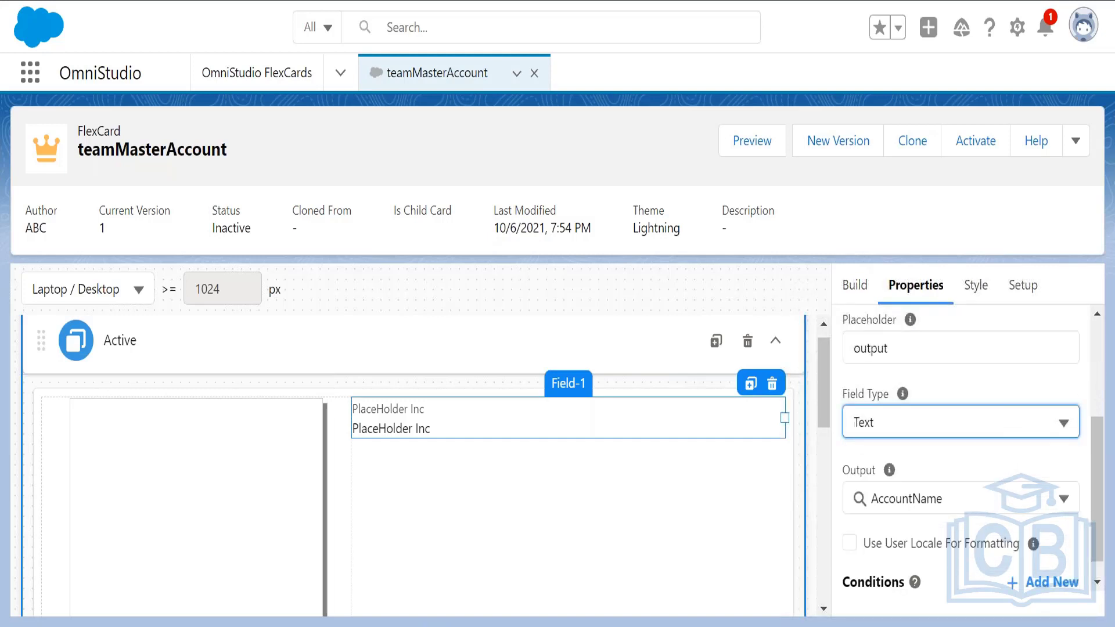
{"action": "left_click", "coordinate": [1092, 493]}
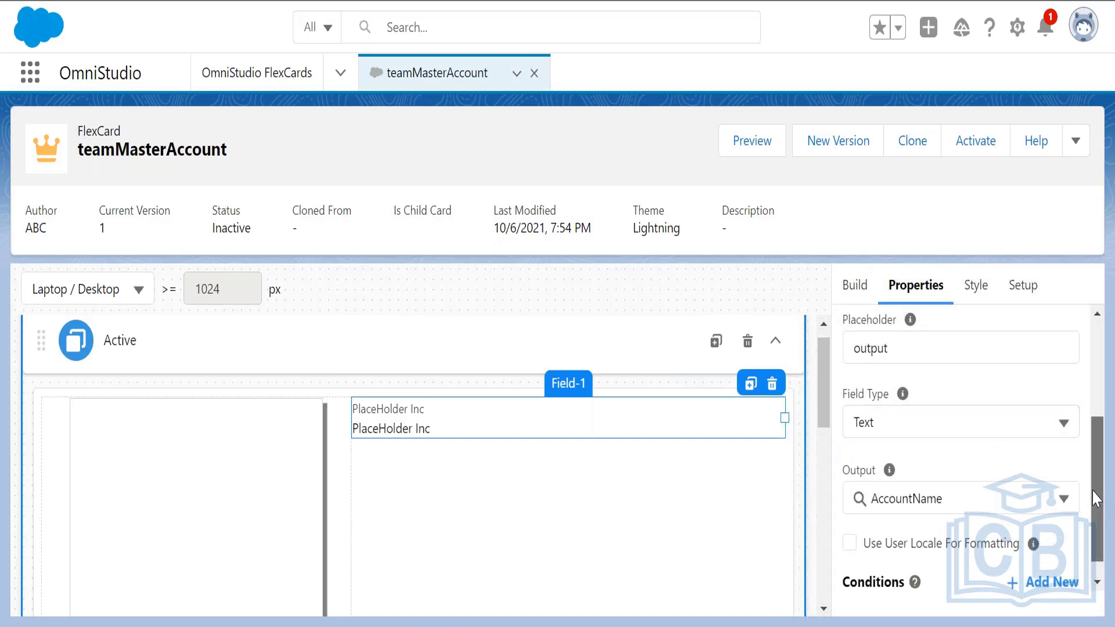
{"action": "left_click", "coordinate": [772, 383]}
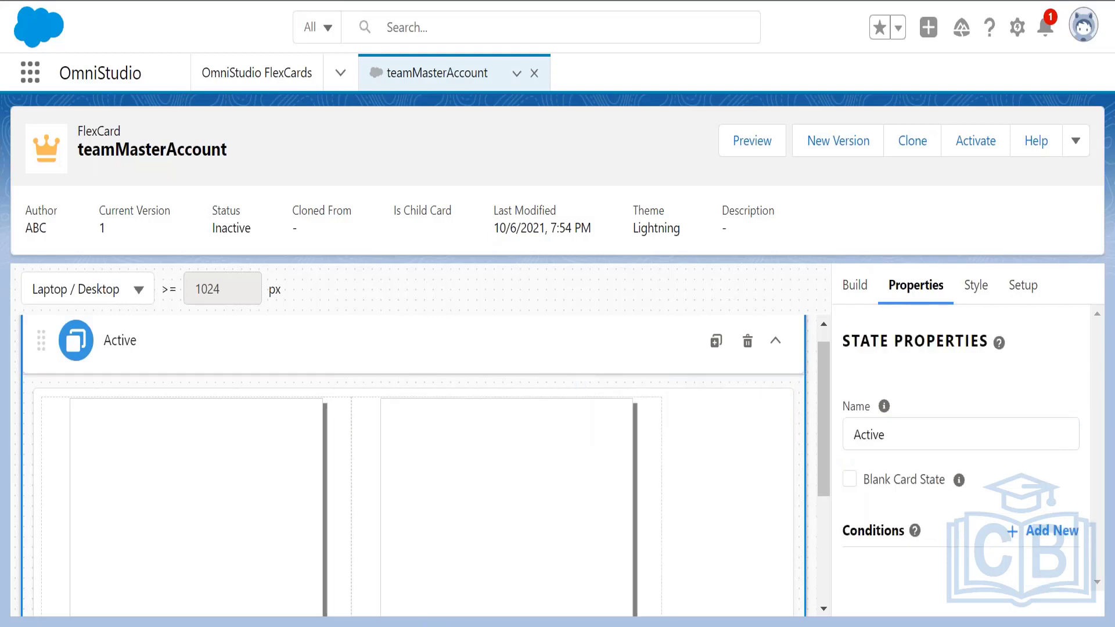
Step: Switch to Paint and add the line "Text Element" below "Field Element"
{"action": "key", "text": "alt+Tab"}
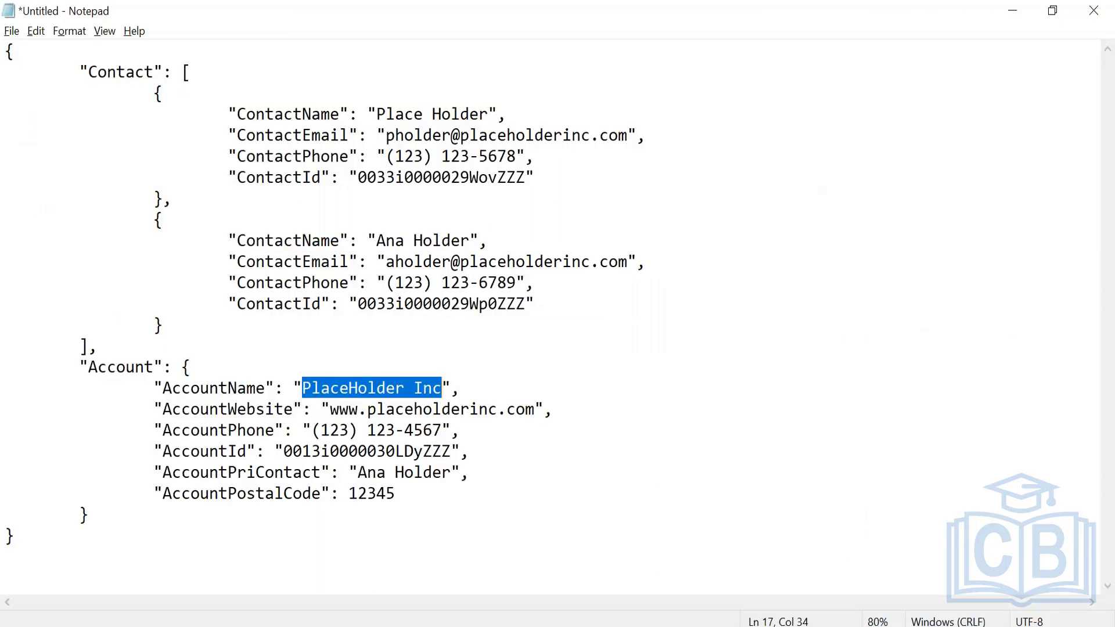
{"action": "key", "text": "alt+Tab"}
{"action": "key", "text": "alt+Tab"}
{"action": "left_click", "coordinate": [606, 369]}
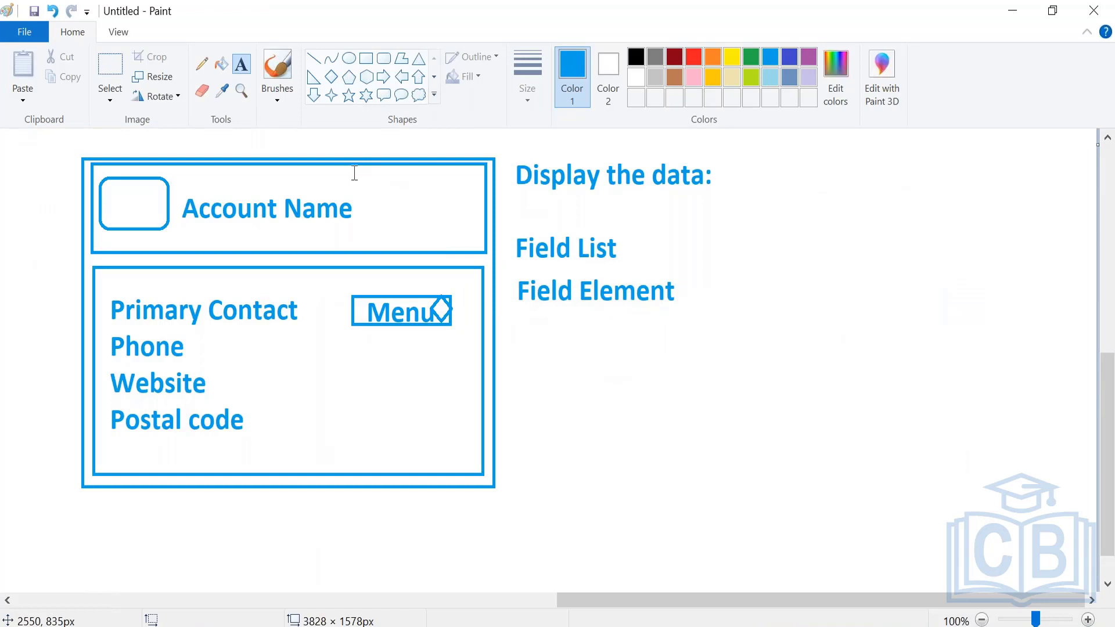
{"action": "left_click", "coordinate": [354, 172]}
{"action": "left_click", "coordinate": [570, 366]}
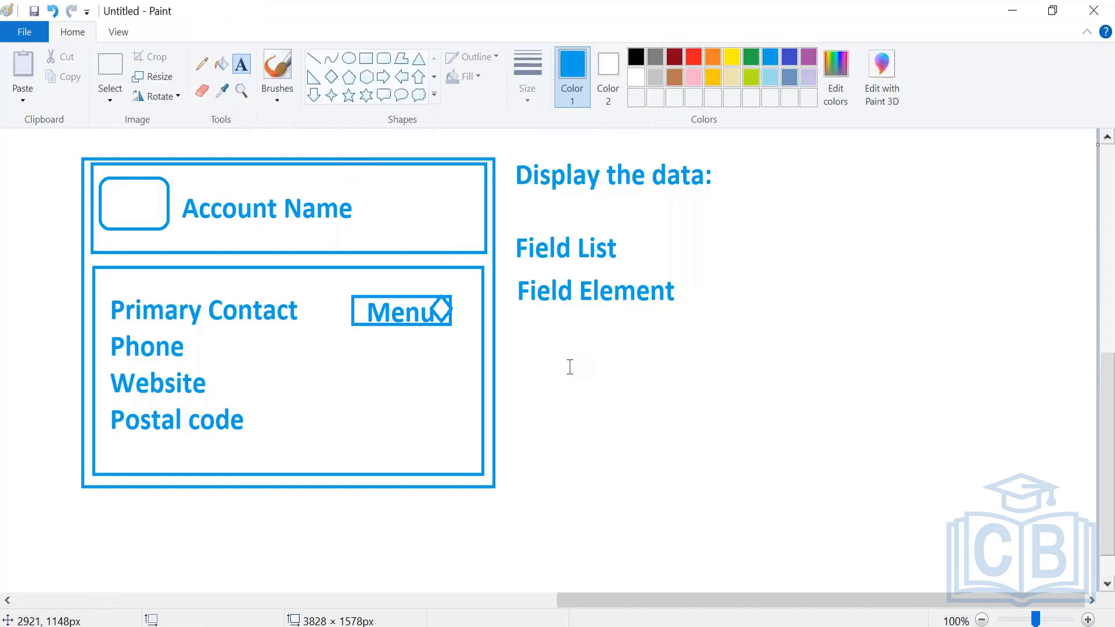
{"action": "left_click_drag", "start_coordinate": [521, 328], "coordinate": [813, 402]}
{"action": "type", "text": "Te"}
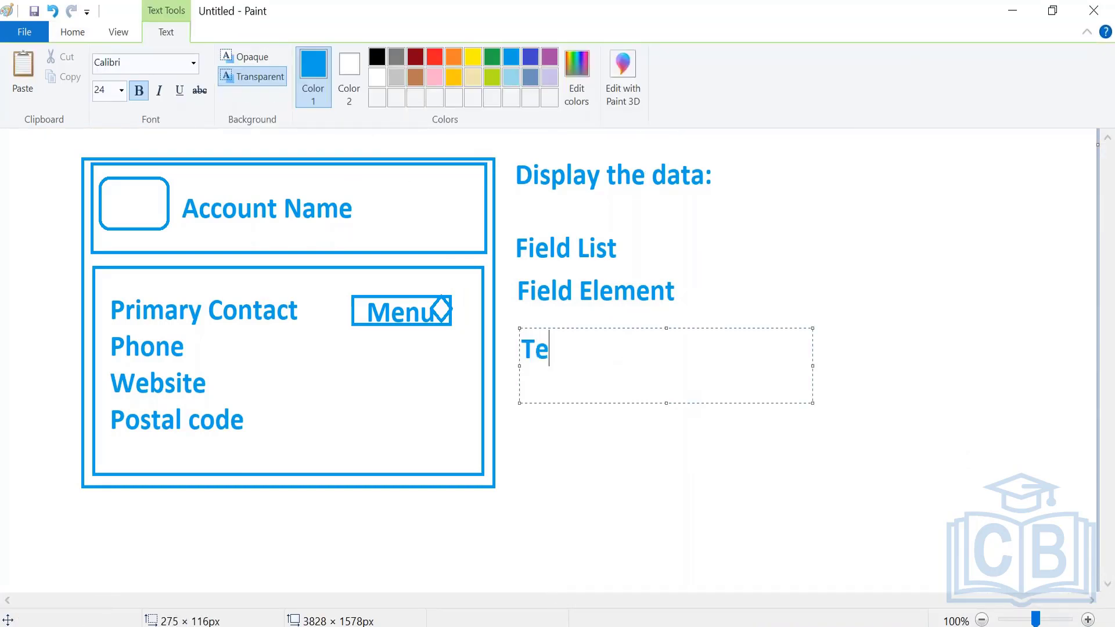
{"action": "type", "text": "xt Element"}
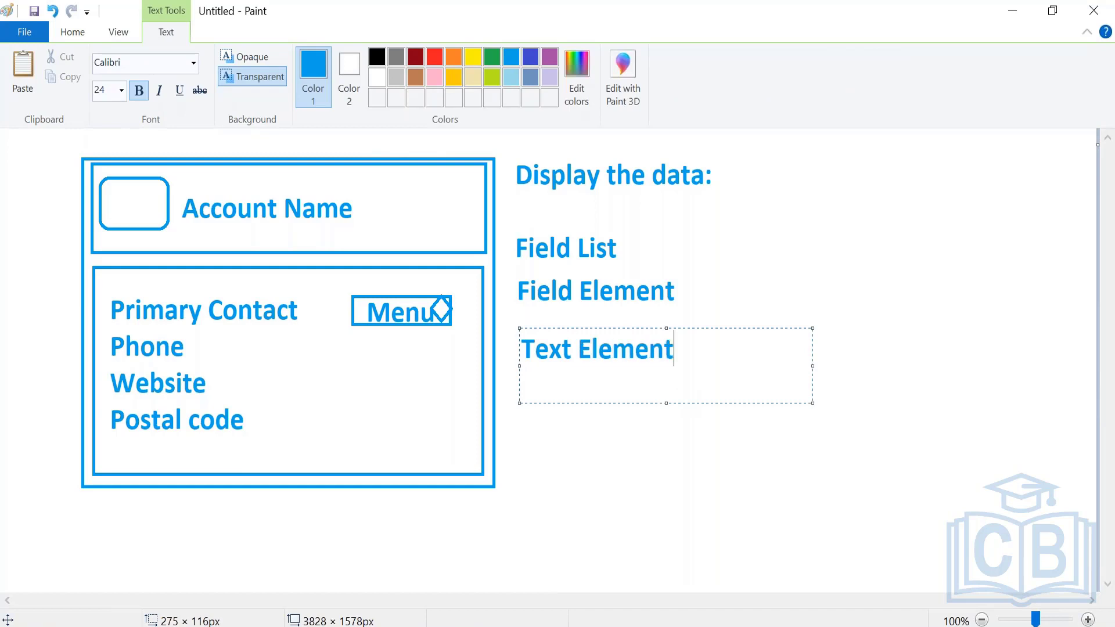
Step: Switch back to the teamMasterAccount FlexCard and add a Text element from the building blocks to the Active state
{"action": "key", "text": "alt+Tab"}
{"action": "key", "text": "alt+Tab"}
{"action": "key", "text": "Tab"}
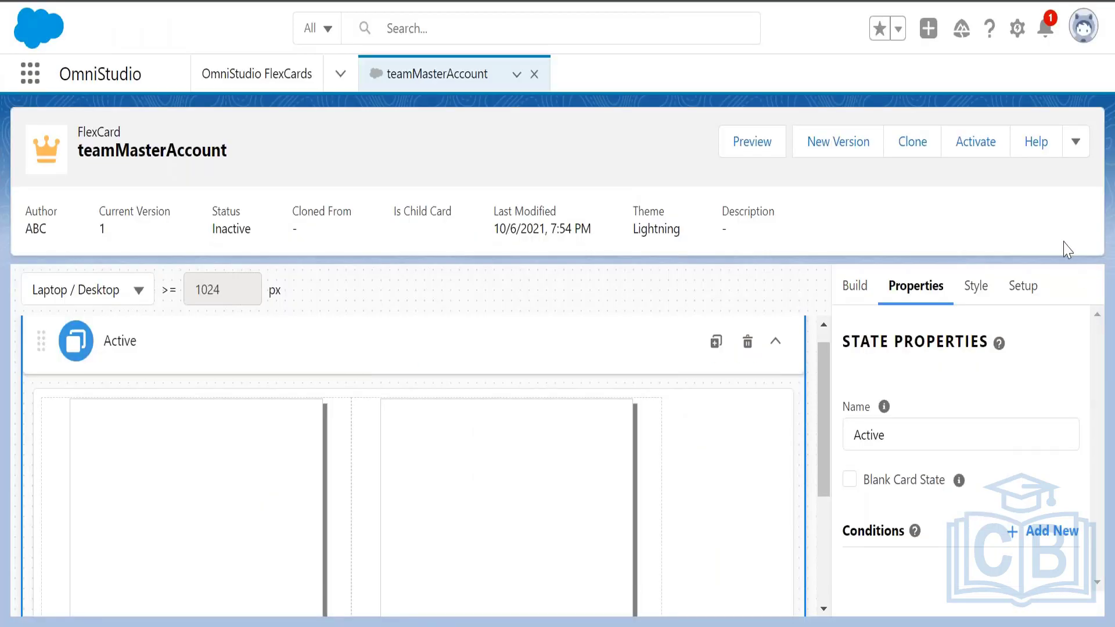
{"action": "left_click", "coordinate": [857, 288]}
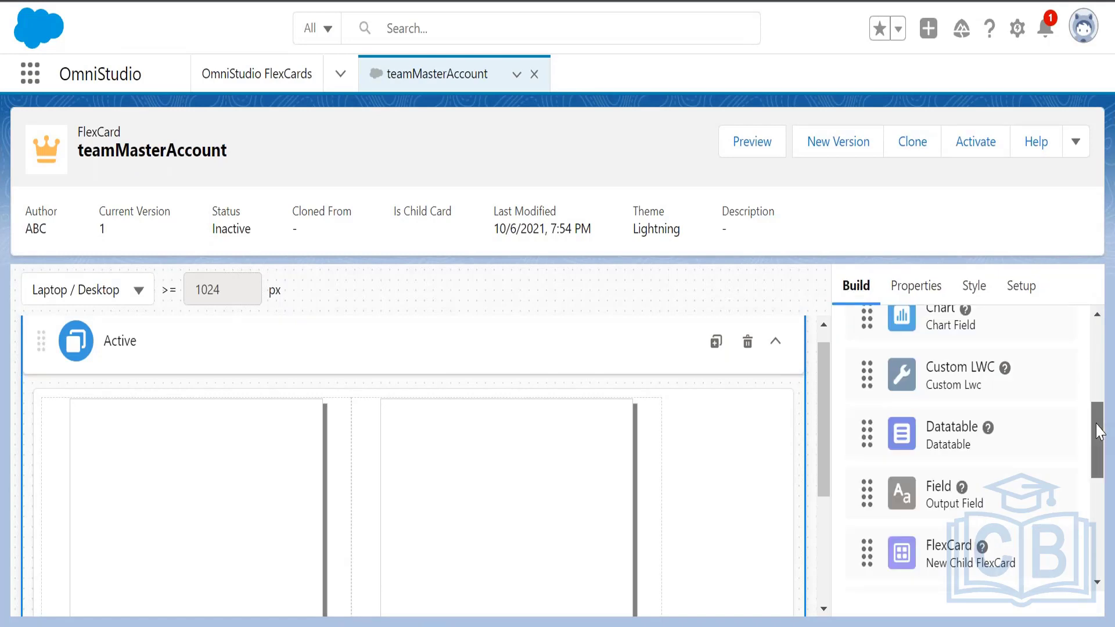
{"action": "scroll", "coordinate": [1098, 450], "scroll_direction": "down", "scroll_amount": 1}
{"action": "left_click_drag", "start_coordinate": [1097, 449], "coordinate": [1094, 529]}
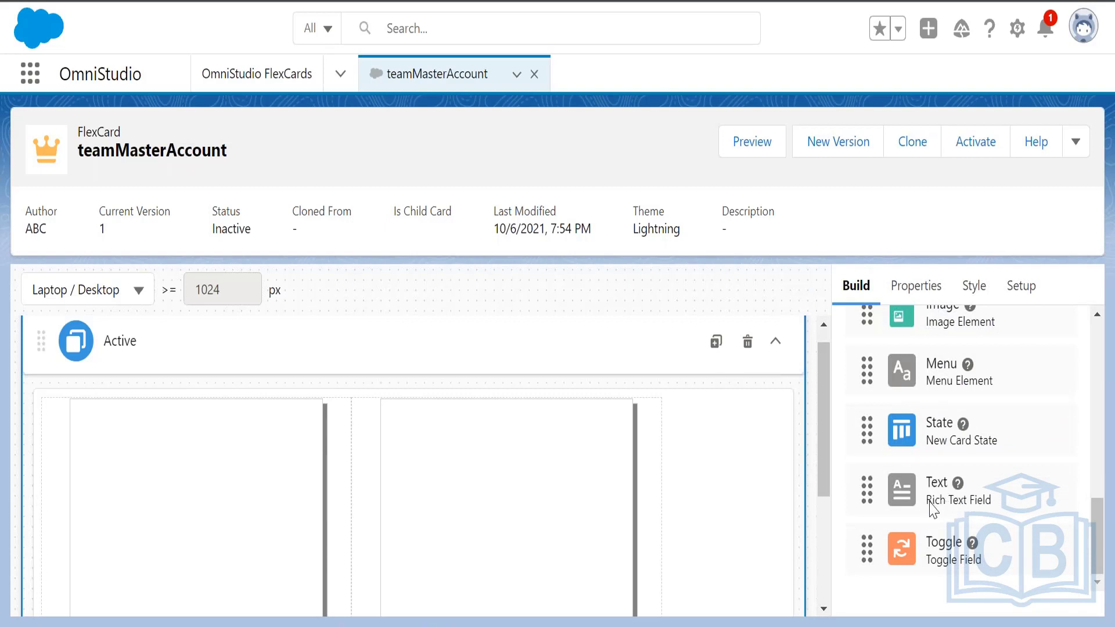
{"action": "left_click_drag", "start_coordinate": [953, 493], "coordinate": [458, 495]}
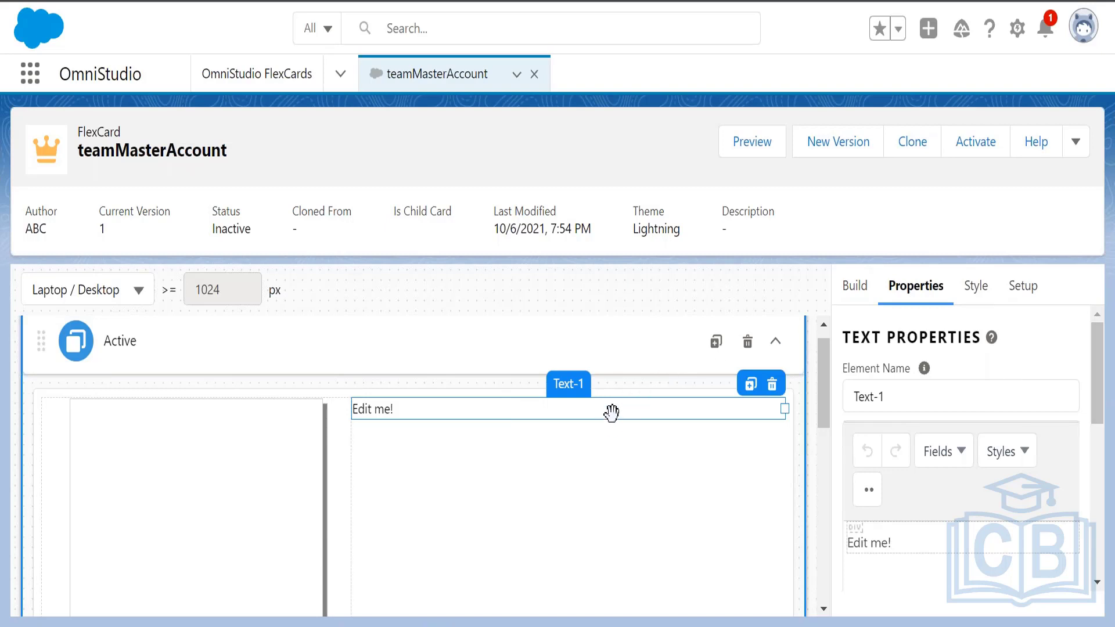
Step: Replace the Text element's placeholder content with "Account Name"
{"action": "left_click", "coordinate": [639, 401]}
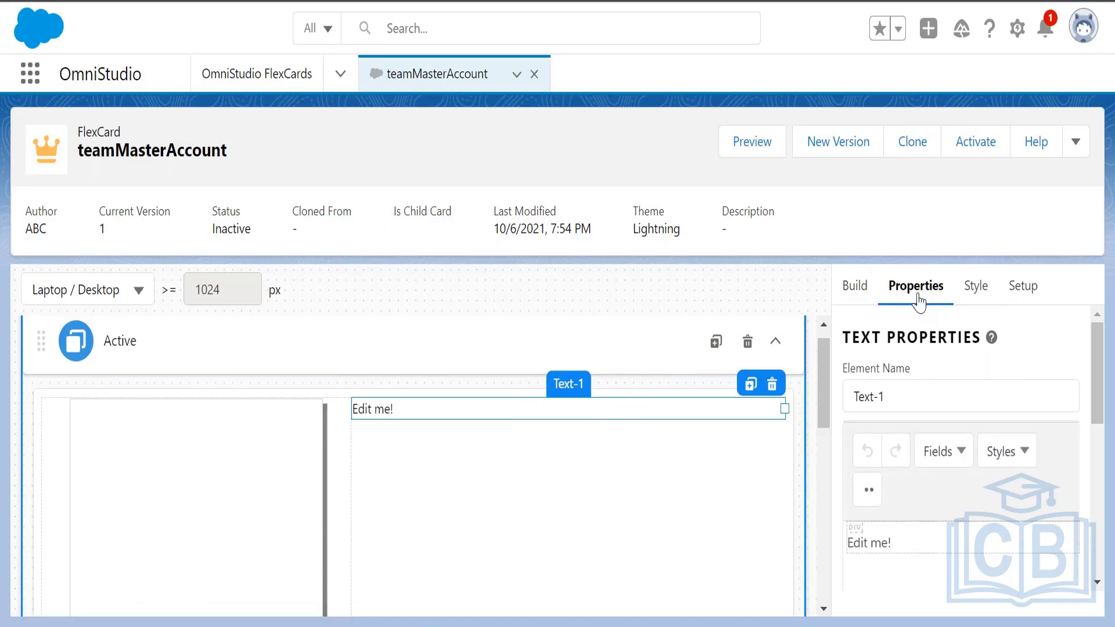
{"action": "left_click_drag", "start_coordinate": [1096, 355], "coordinate": [1005, 390]}
{"action": "left_click_drag", "start_coordinate": [1096, 418], "coordinate": [1098, 393]}
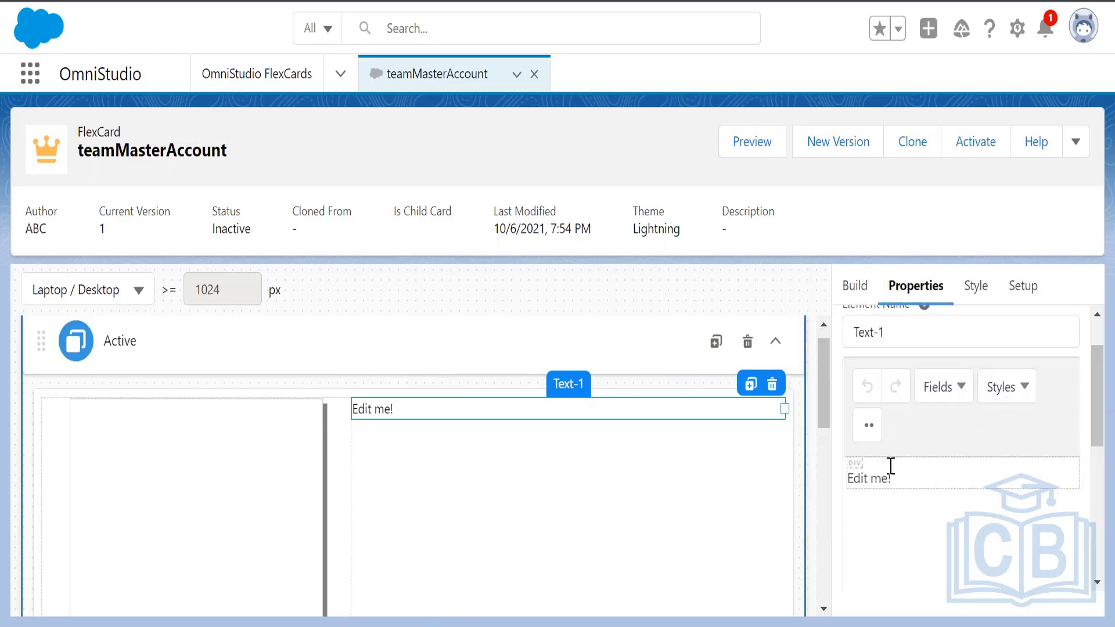
{"action": "left_click_drag", "start_coordinate": [901, 475], "coordinate": [846, 477]}
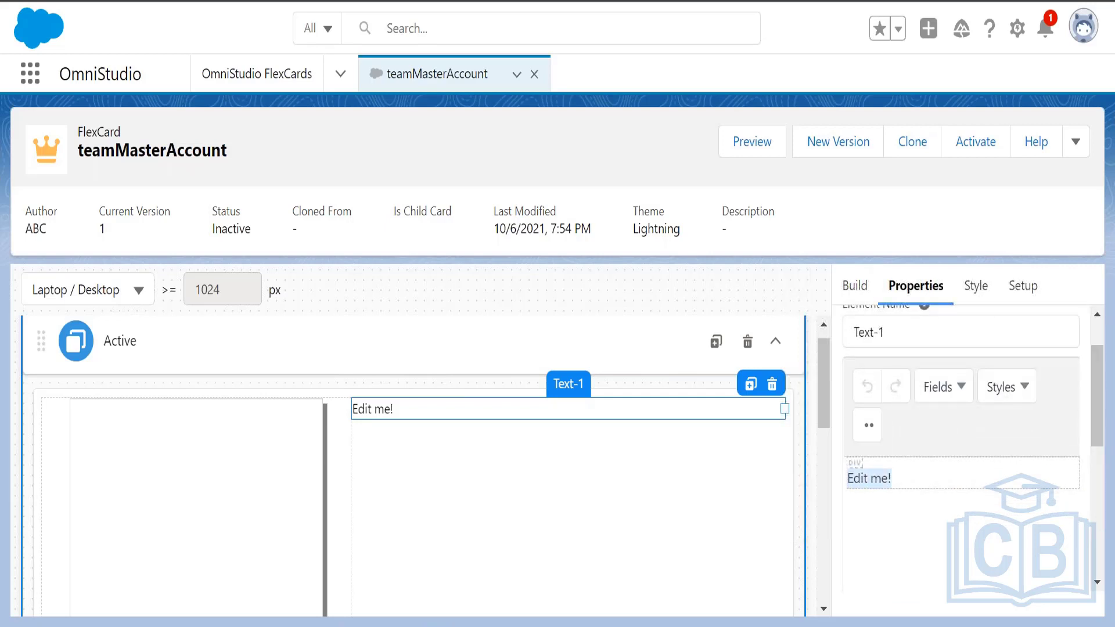
{"action": "type", "text": "Account Na"}
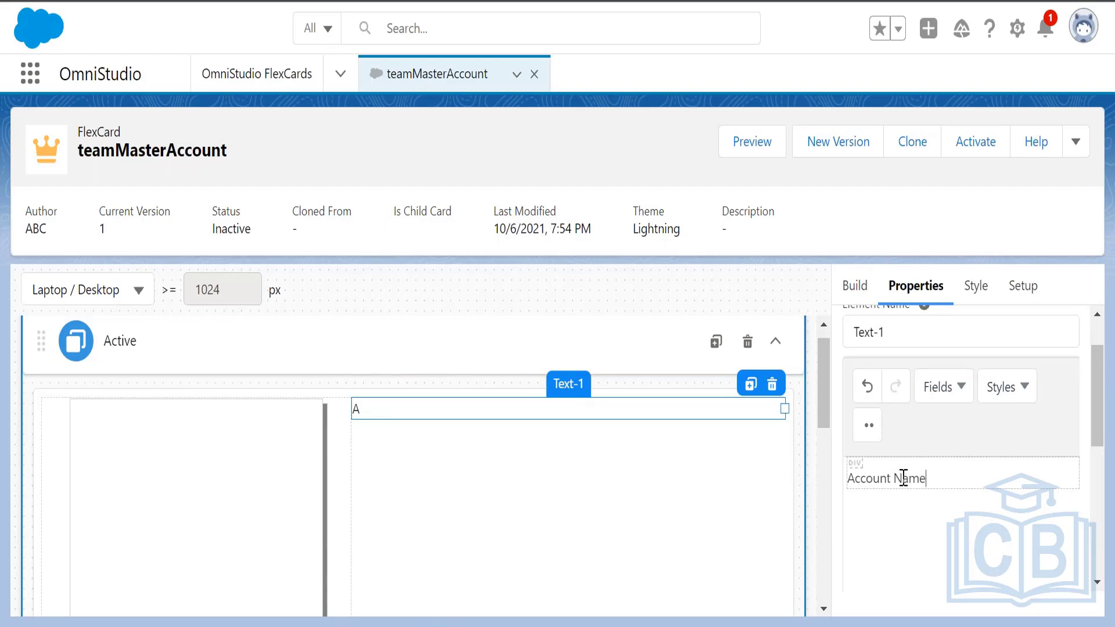
{"action": "type", "text": "me"}
Step: Make the "Account Name" text bold and set its font size to 14pt
{"action": "left_click_drag", "start_coordinate": [932, 477], "coordinate": [850, 477]}
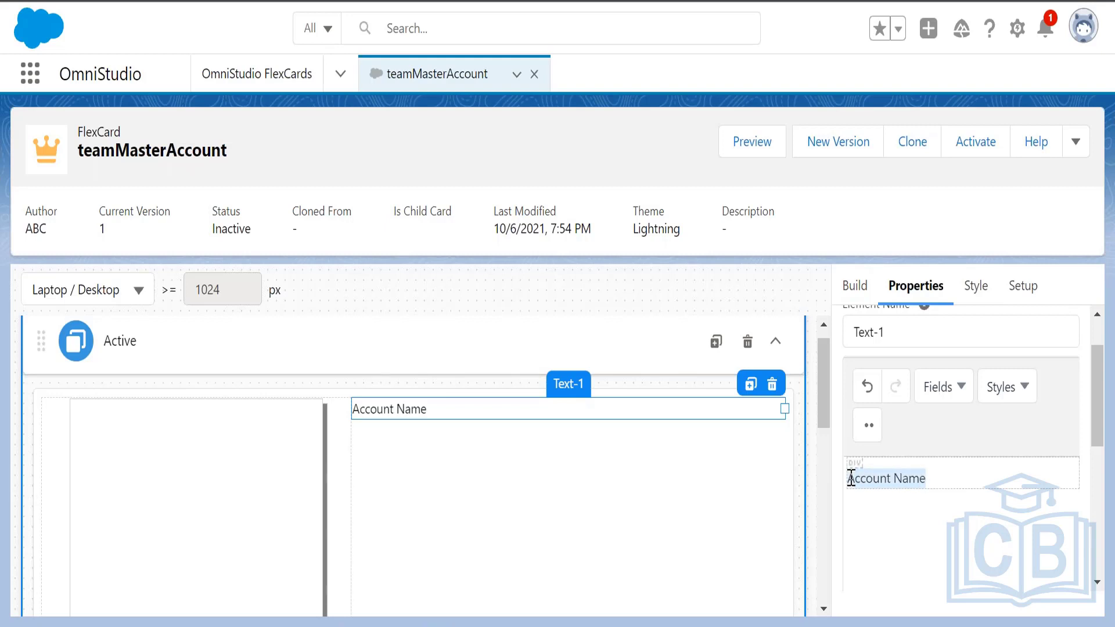
{"action": "left_click", "coordinate": [869, 429]}
{"action": "left_click", "coordinate": [873, 532]}
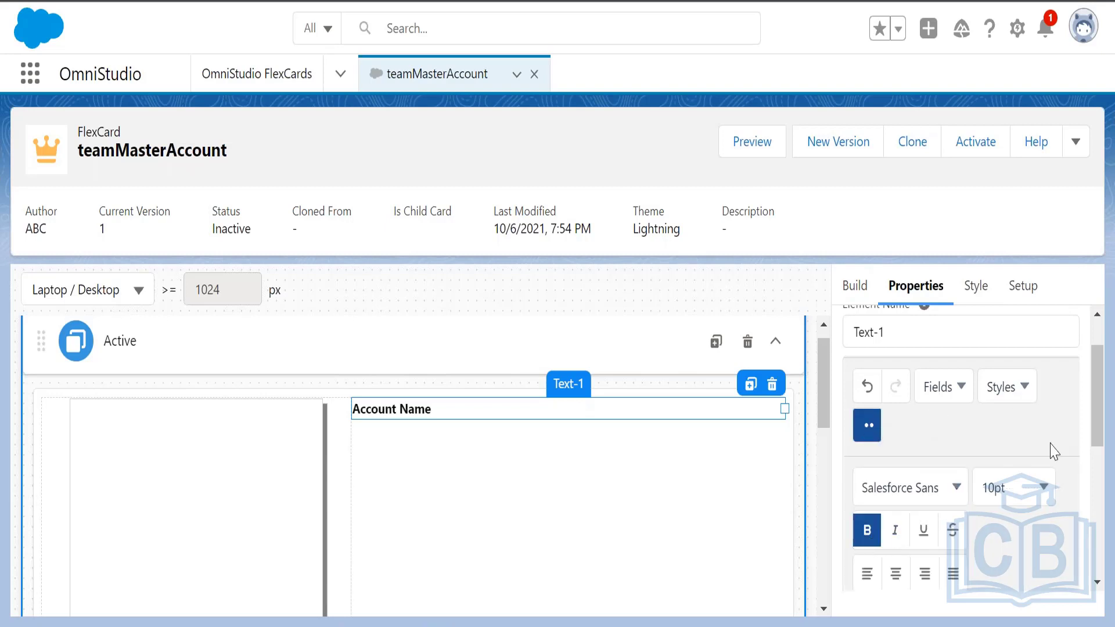
{"action": "left_click_drag", "start_coordinate": [1099, 430], "coordinate": [1101, 480]}
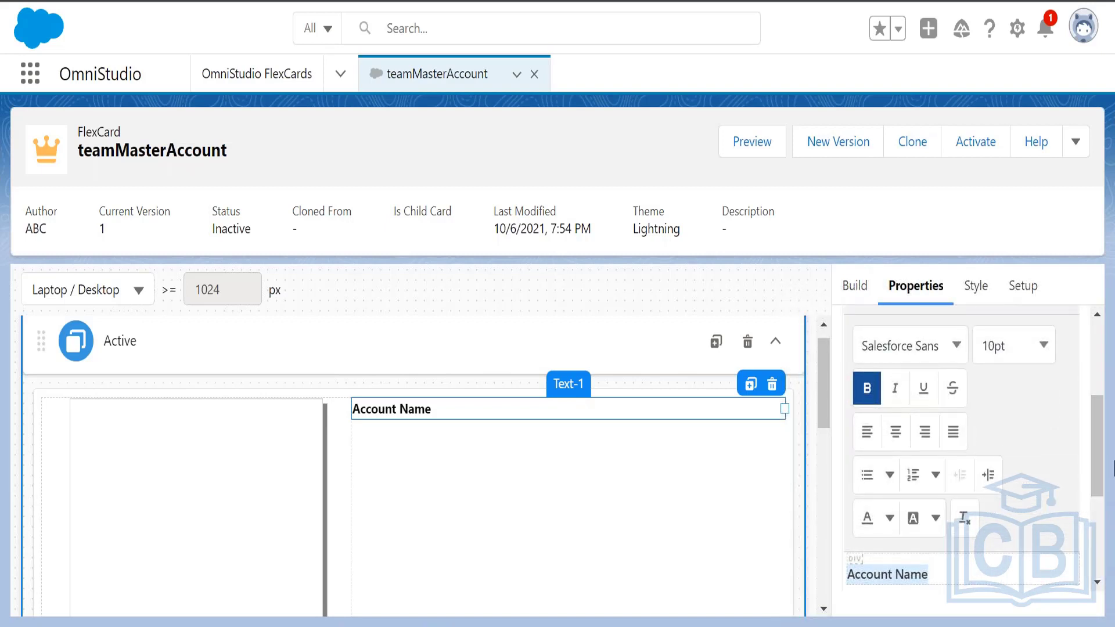
{"action": "left_click", "coordinate": [1041, 347]}
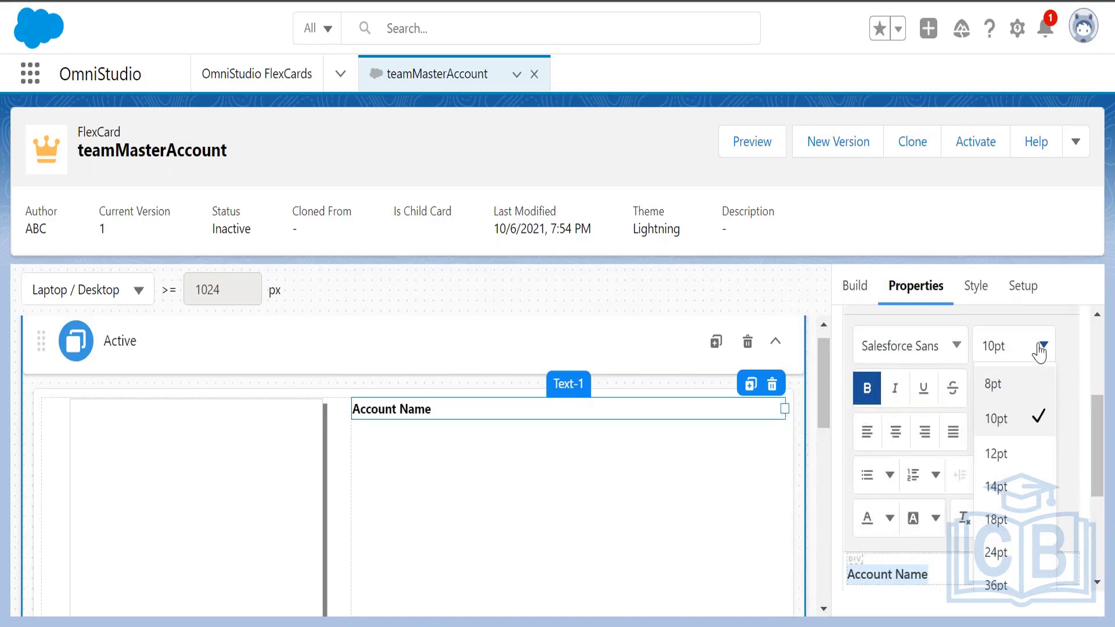
{"action": "left_click", "coordinate": [1016, 487]}
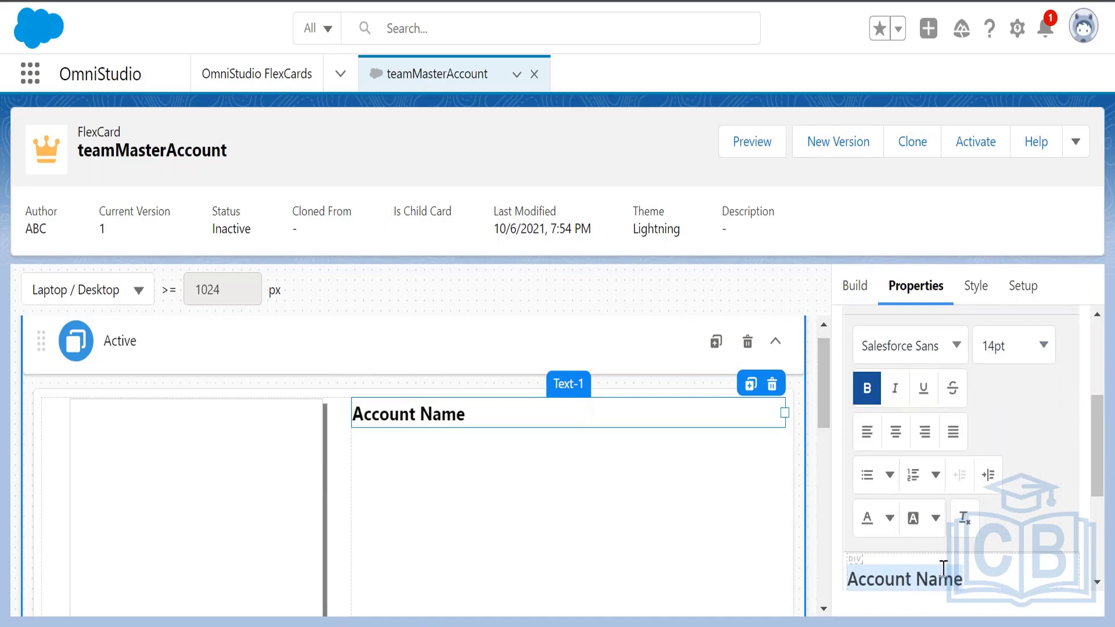
Step: Insert the AccountName field on a new line below "Account Name" in the Text element
{"action": "left_click_drag", "start_coordinate": [1102, 464], "coordinate": [1101, 493]}
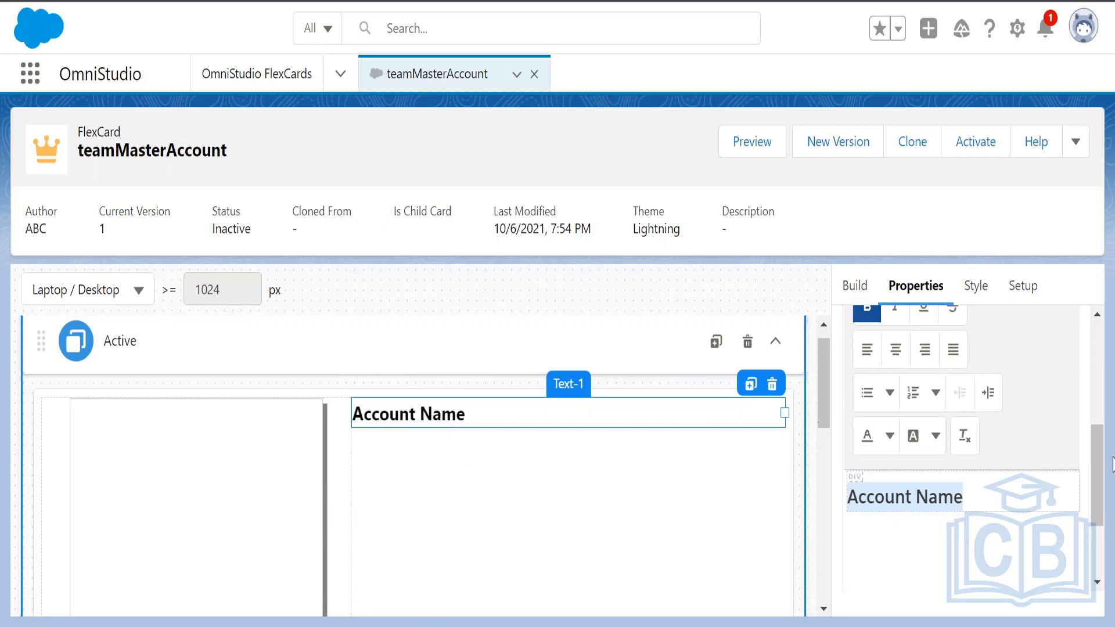
{"action": "left_click", "coordinate": [969, 498]}
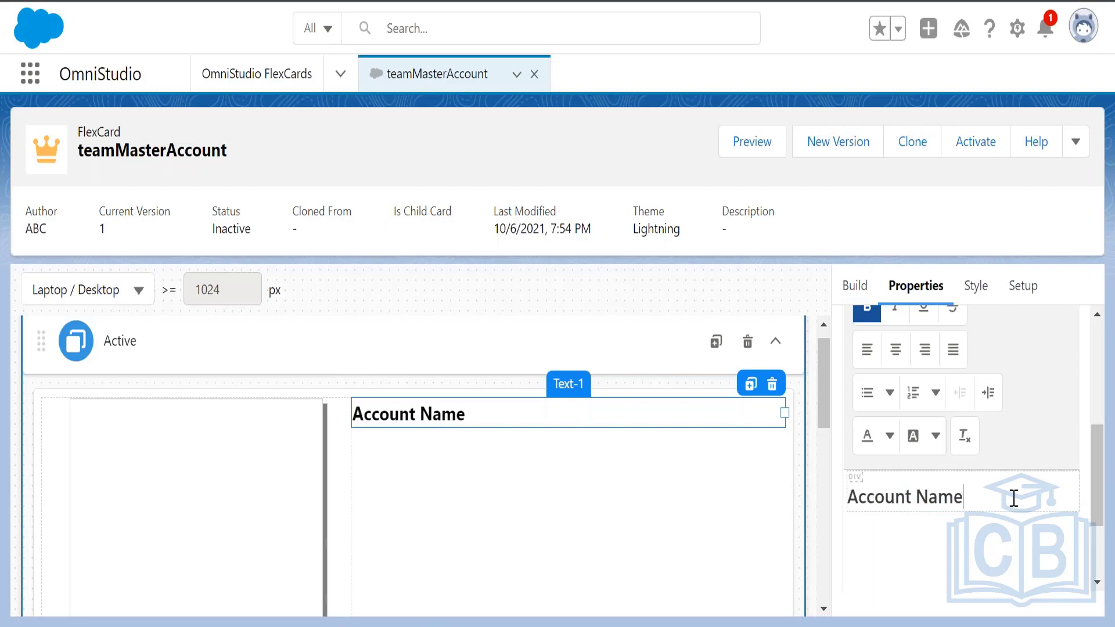
{"action": "left_click_drag", "start_coordinate": [996, 502], "coordinate": [850, 495]}
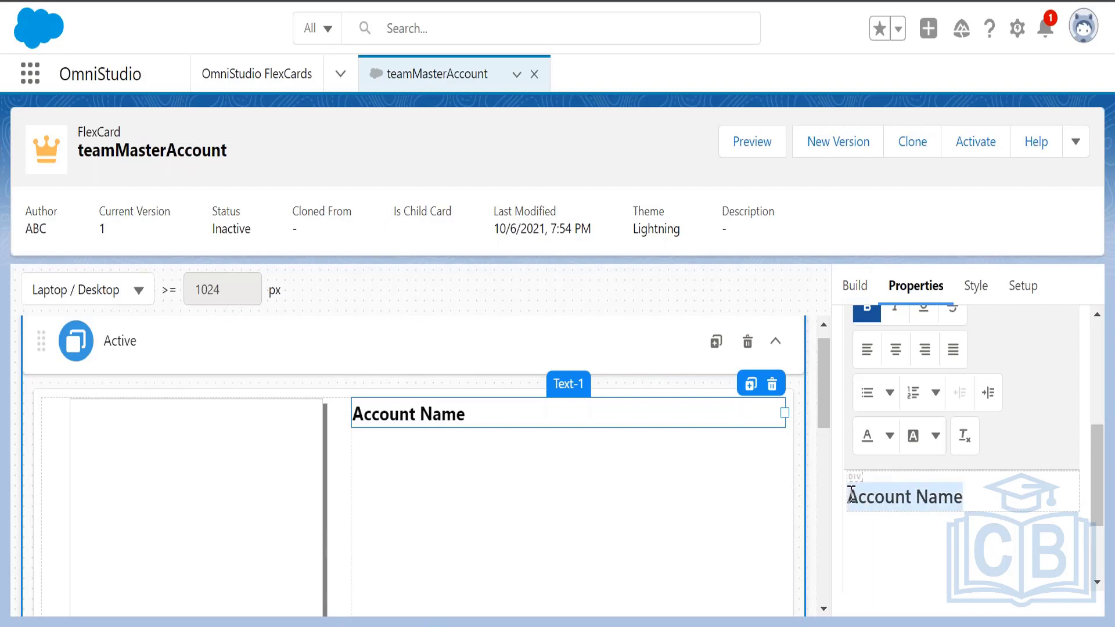
{"action": "left_click", "coordinate": [986, 491]}
{"action": "key", "text": "Return"}
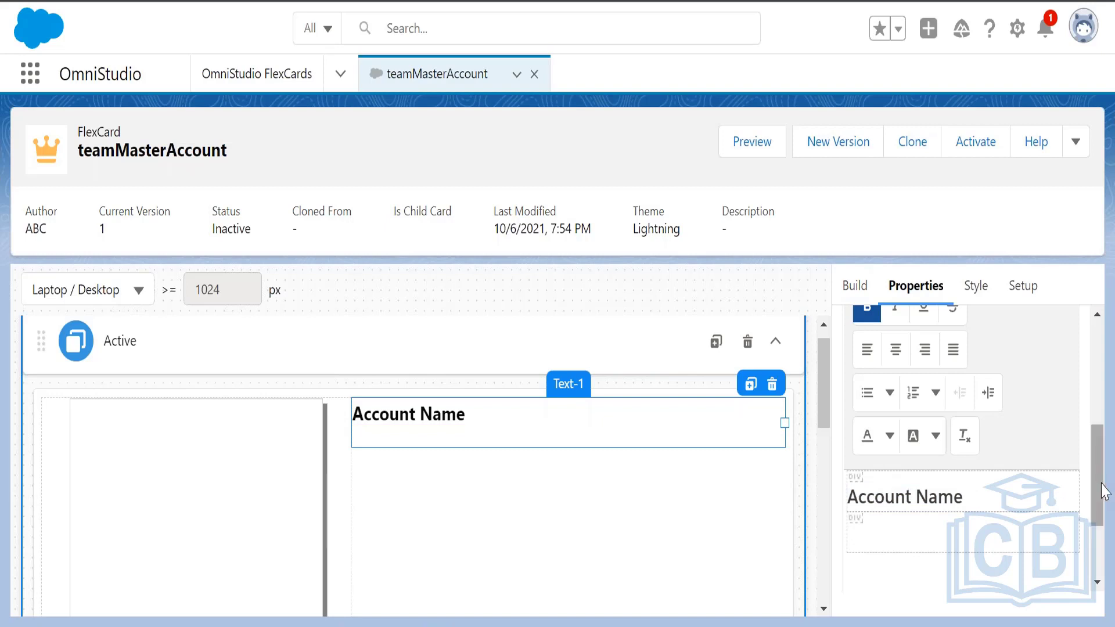
{"action": "left_click_drag", "start_coordinate": [1103, 491], "coordinate": [1101, 428]}
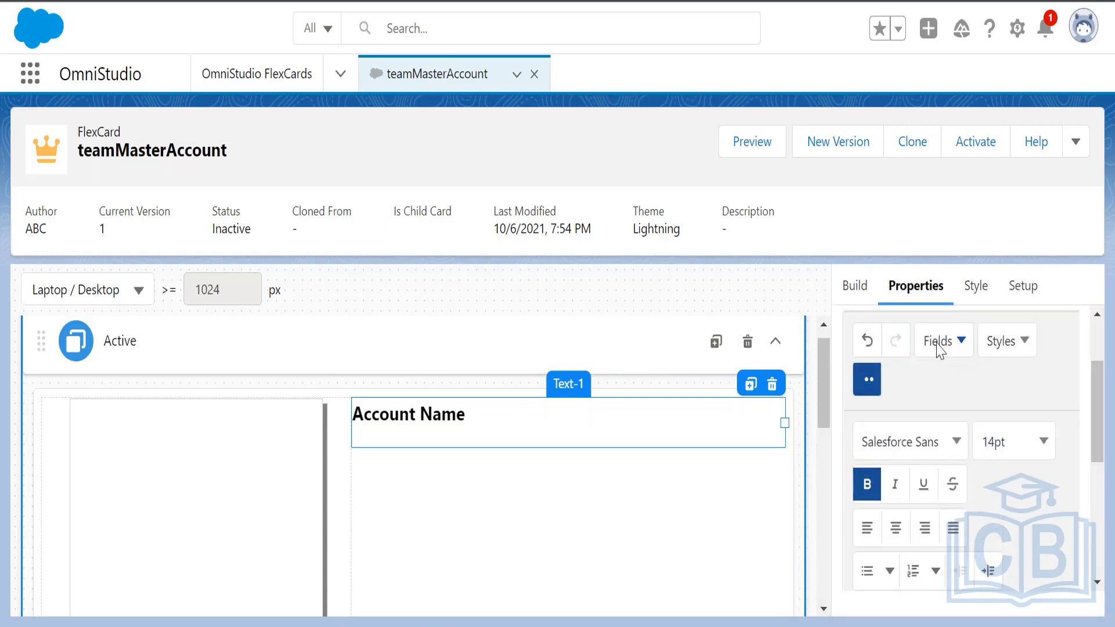
{"action": "left_click", "coordinate": [956, 348]}
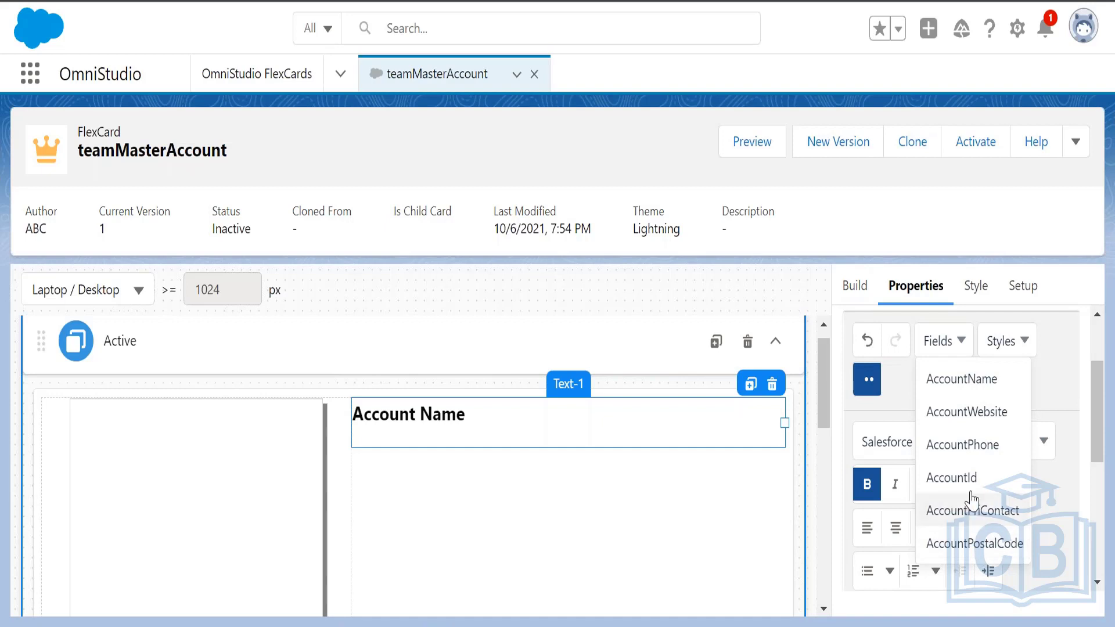
{"action": "left_click", "coordinate": [961, 379]}
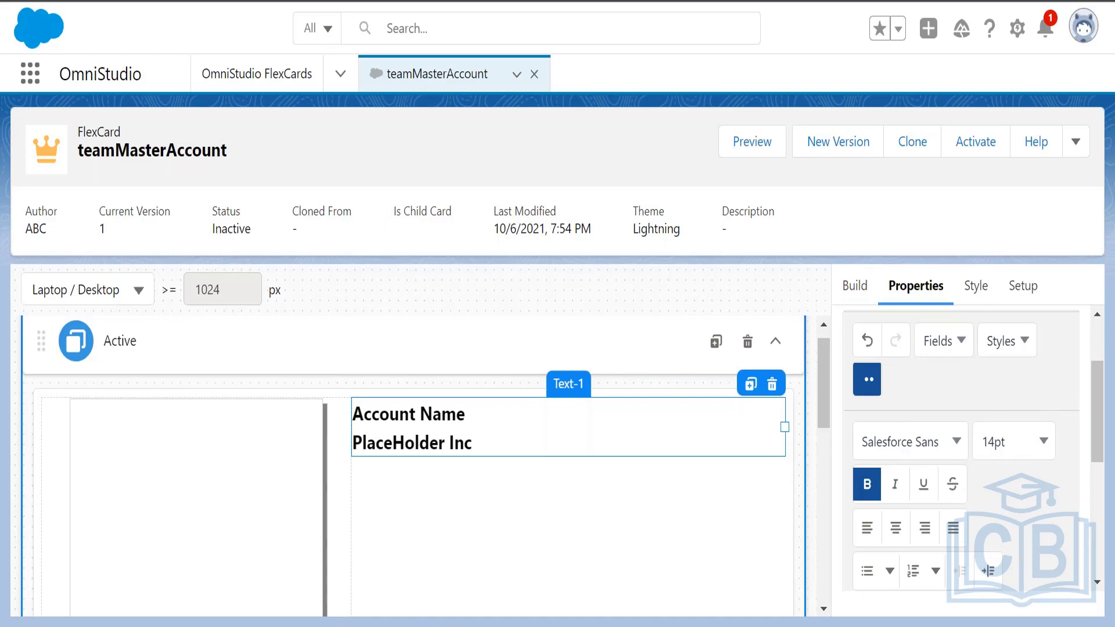
Step: Color the {AccountName} field text red and give it a light green background
{"action": "left_click_drag", "start_coordinate": [1108, 420], "coordinate": [1108, 495]}
{"action": "left_click_drag", "start_coordinate": [971, 505], "coordinate": [849, 507]}
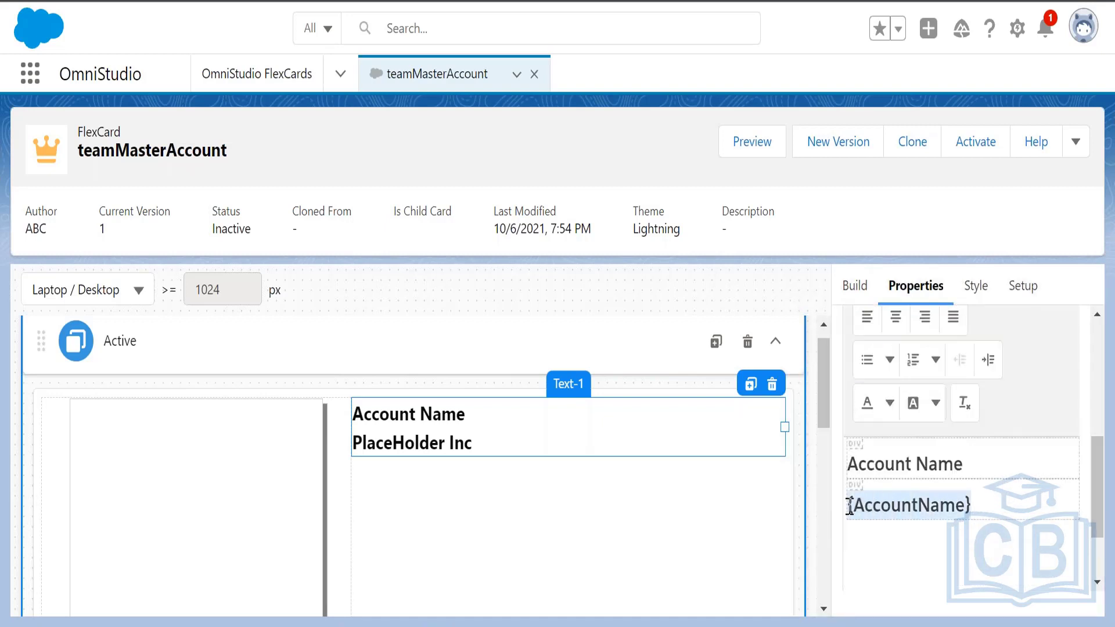
{"action": "left_click", "coordinate": [890, 402]}
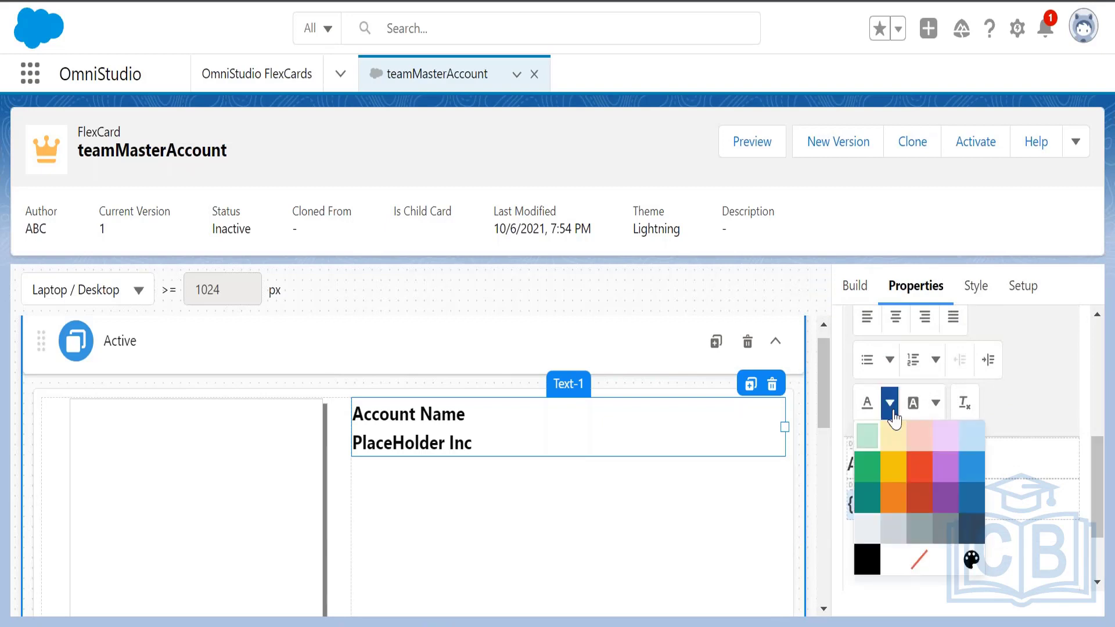
{"action": "left_click", "coordinate": [919, 465]}
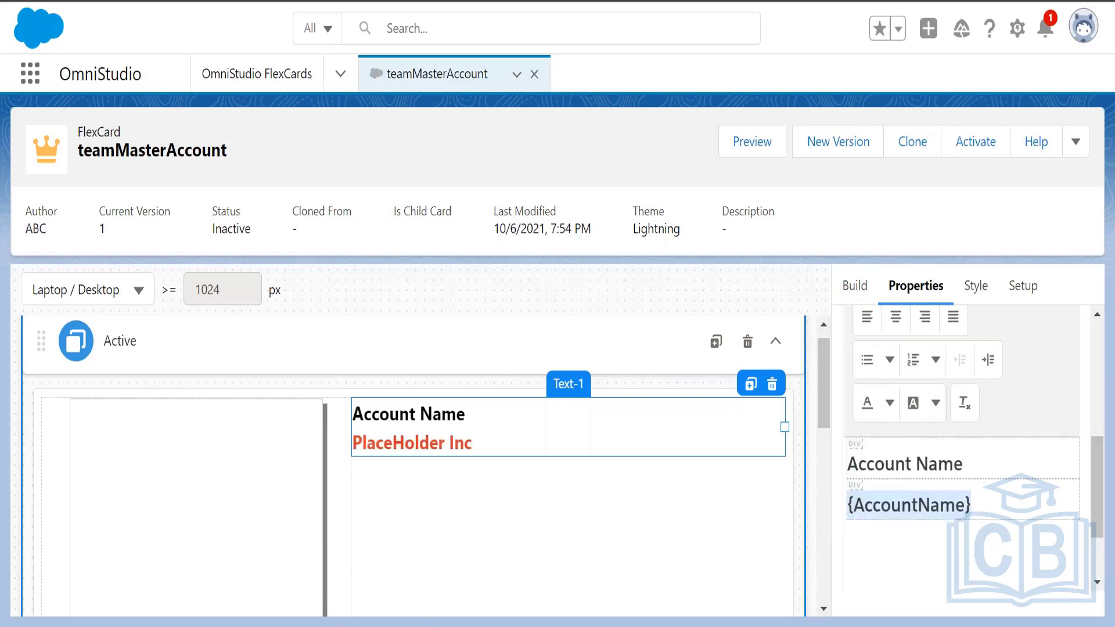
{"action": "left_click", "coordinate": [936, 402]}
{"action": "left_click", "coordinate": [913, 449]}
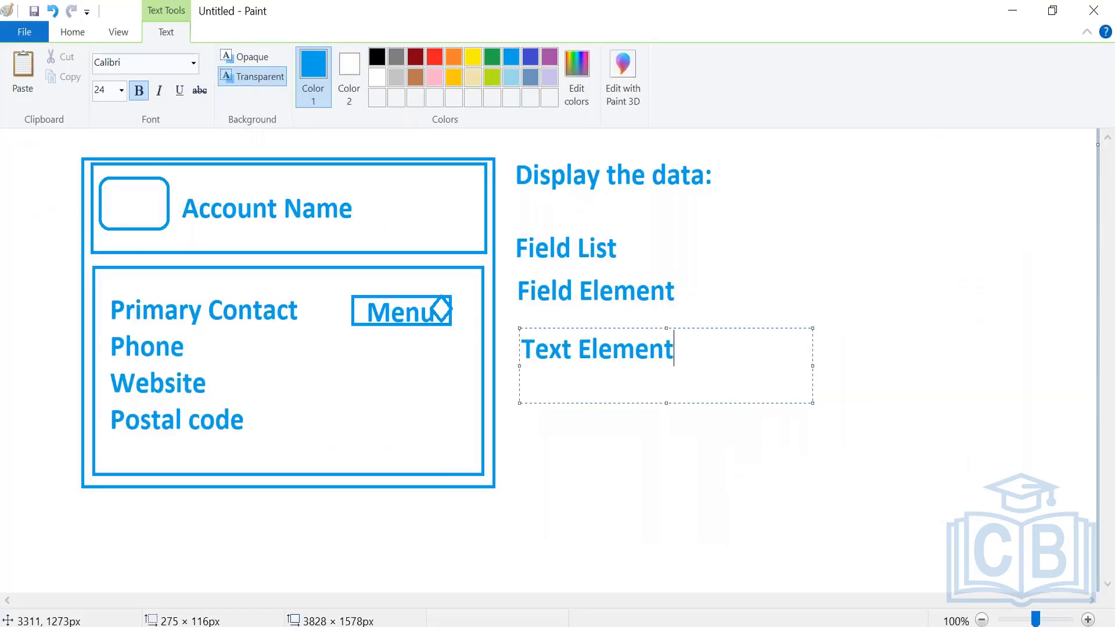
Step: Switch to Paint and frame the Field List, Field Element and Text Element lines with an empty text box
{"action": "left_click", "coordinate": [613, 440]}
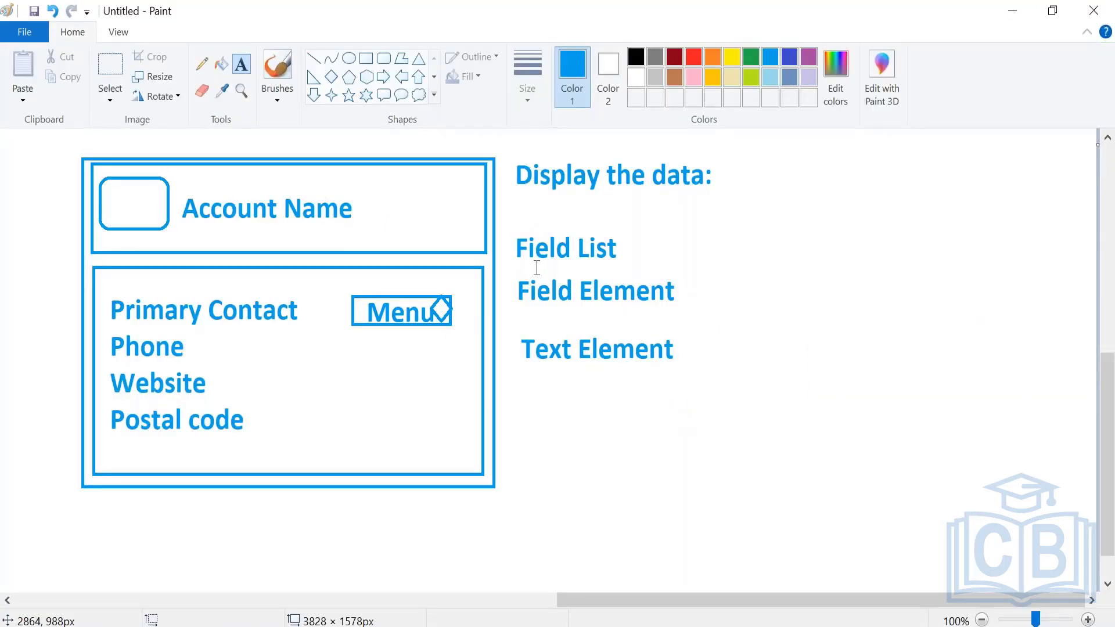
{"action": "left_click_drag", "start_coordinate": [510, 217], "coordinate": [803, 396]}
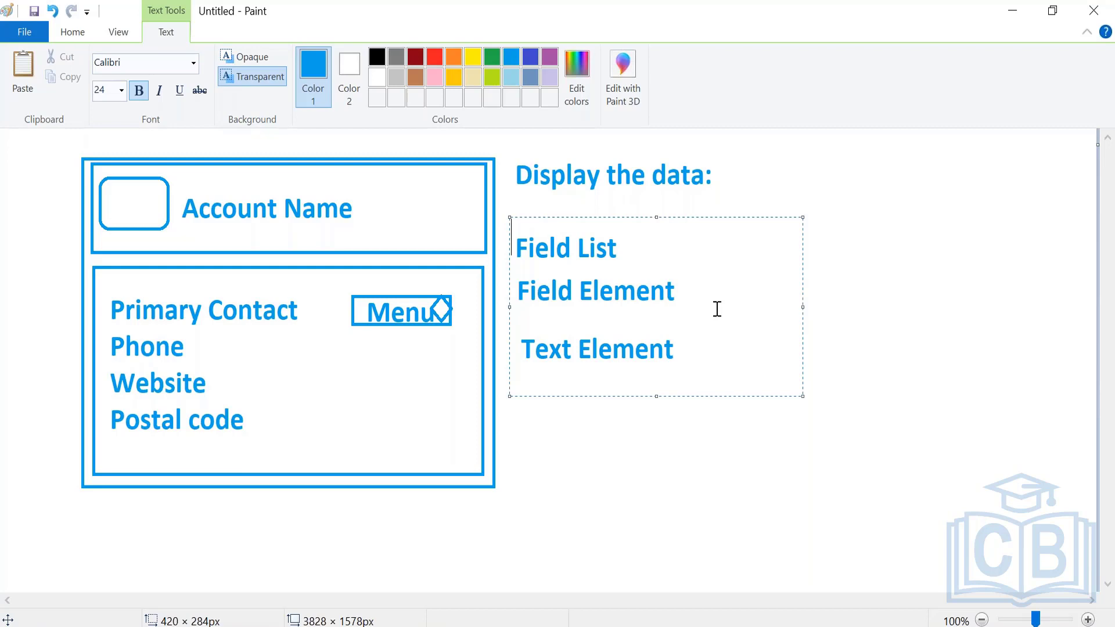
{"action": "key", "text": "alt+Tab"}
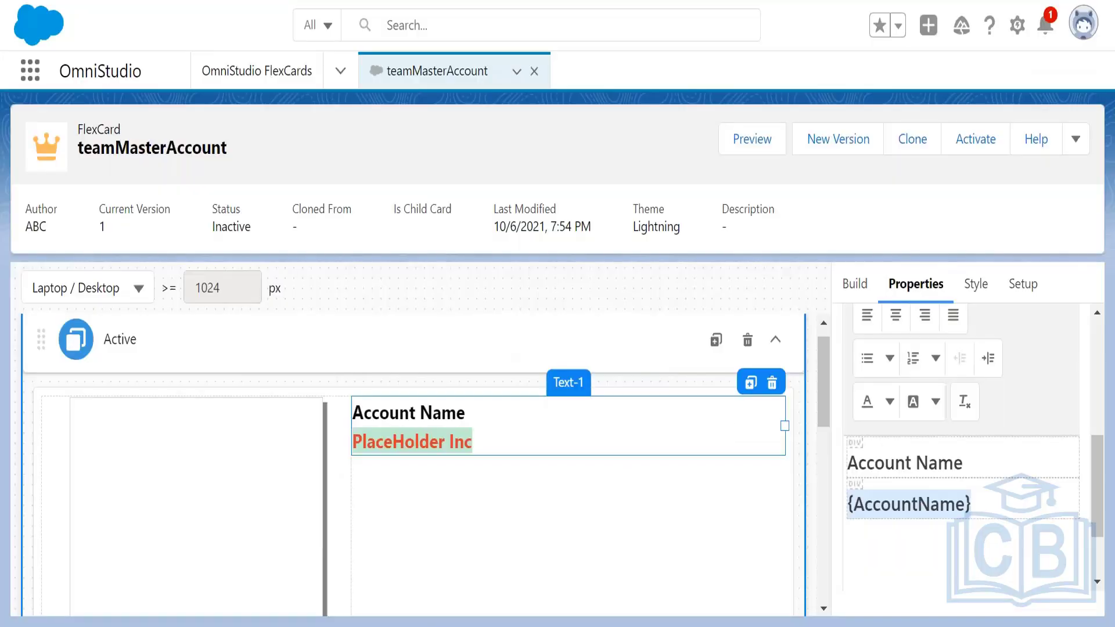
{"action": "key", "text": "alt+Tab"}
Step: Switch back to the teamMasterAccount FlexCard and delete the Text element from the Active state
{"action": "key", "text": "alt+Tab"}
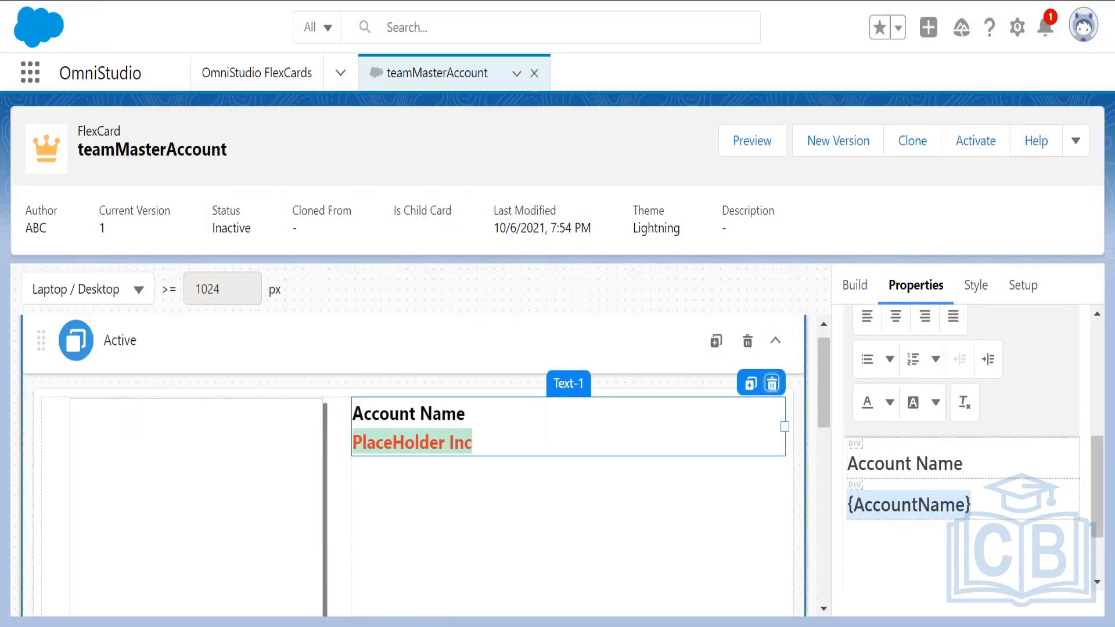
{"action": "left_click", "coordinate": [772, 385]}
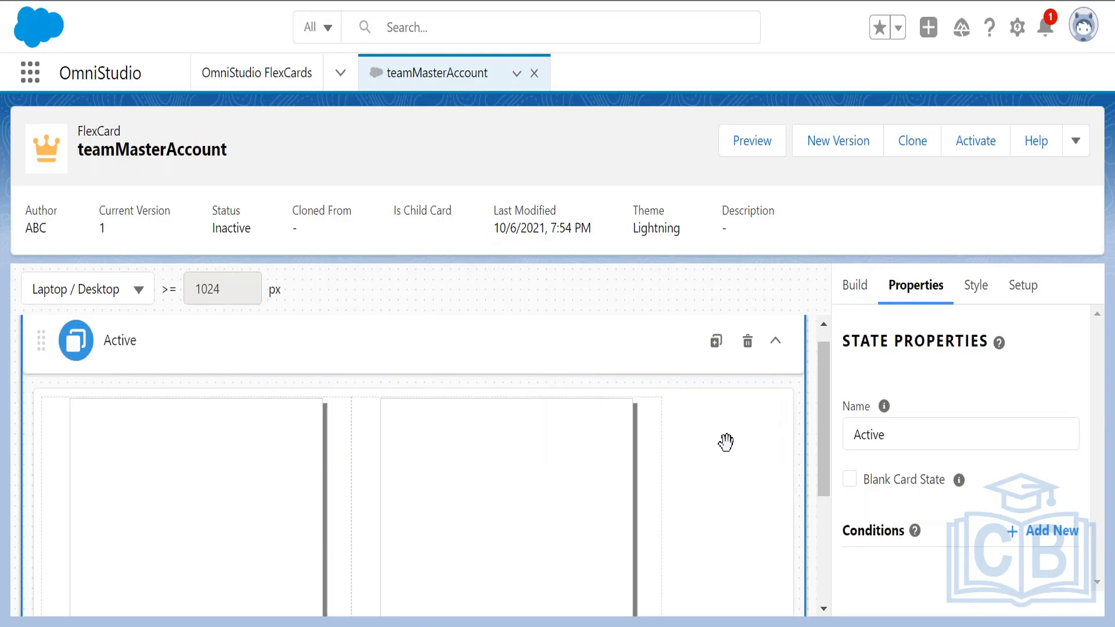
{"action": "left_click_drag", "start_coordinate": [824, 355], "coordinate": [829, 422]}
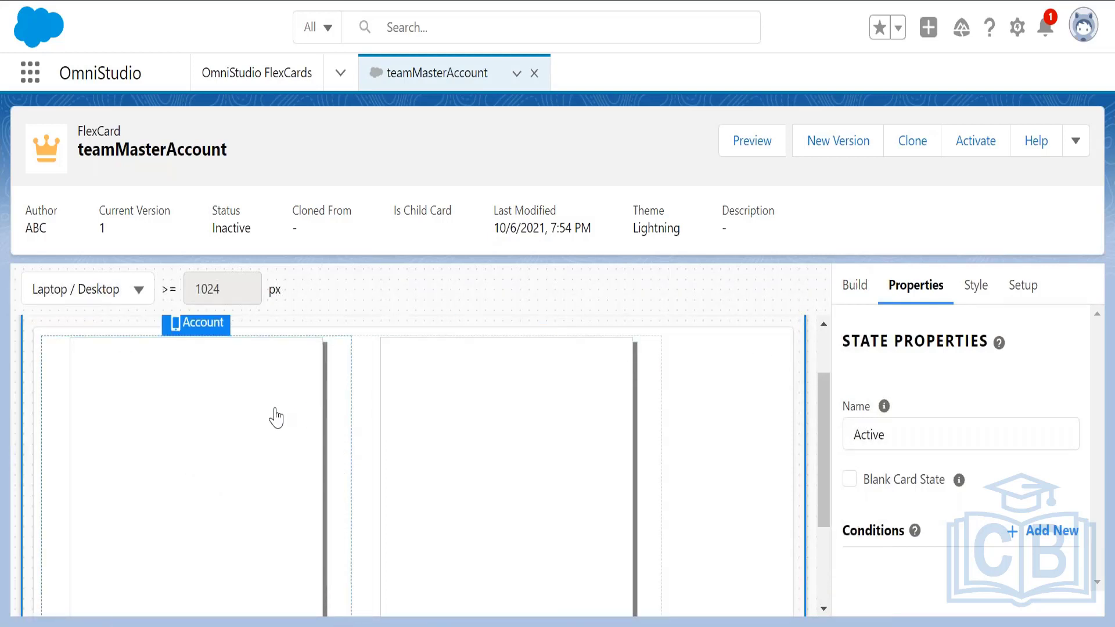
Step: Switch to Paint and draw a red rectangle of about 712 × 534 px over the card sketch's outer frame
{"action": "key", "text": "alt+Tab"}
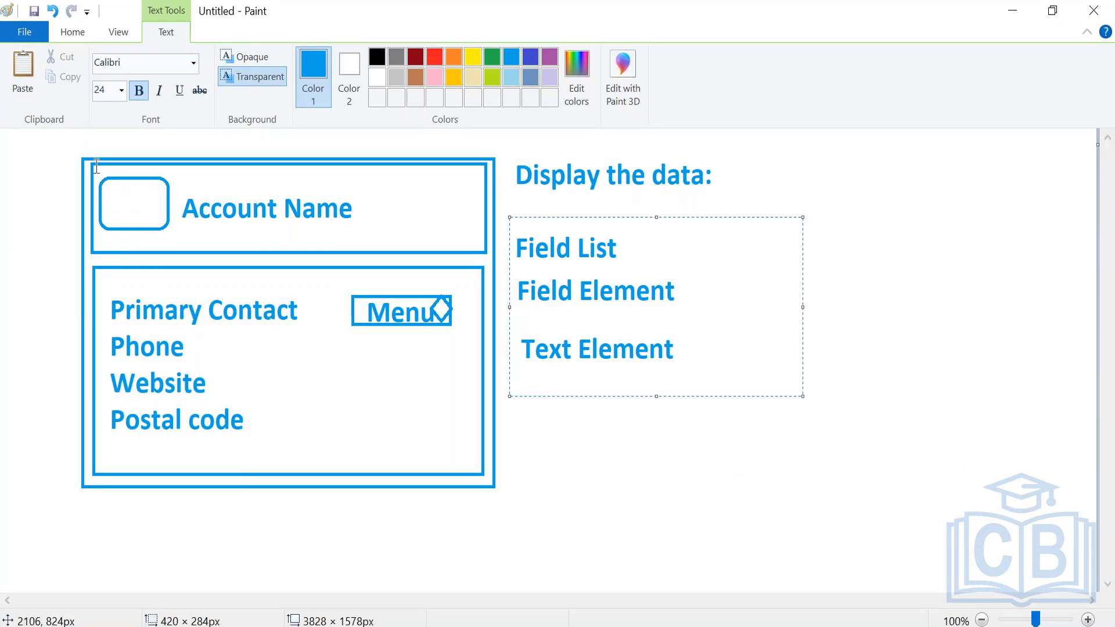
{"action": "left_click", "coordinate": [429, 50]}
{"action": "left_click", "coordinate": [32, 174]}
{"action": "left_click", "coordinate": [366, 58]}
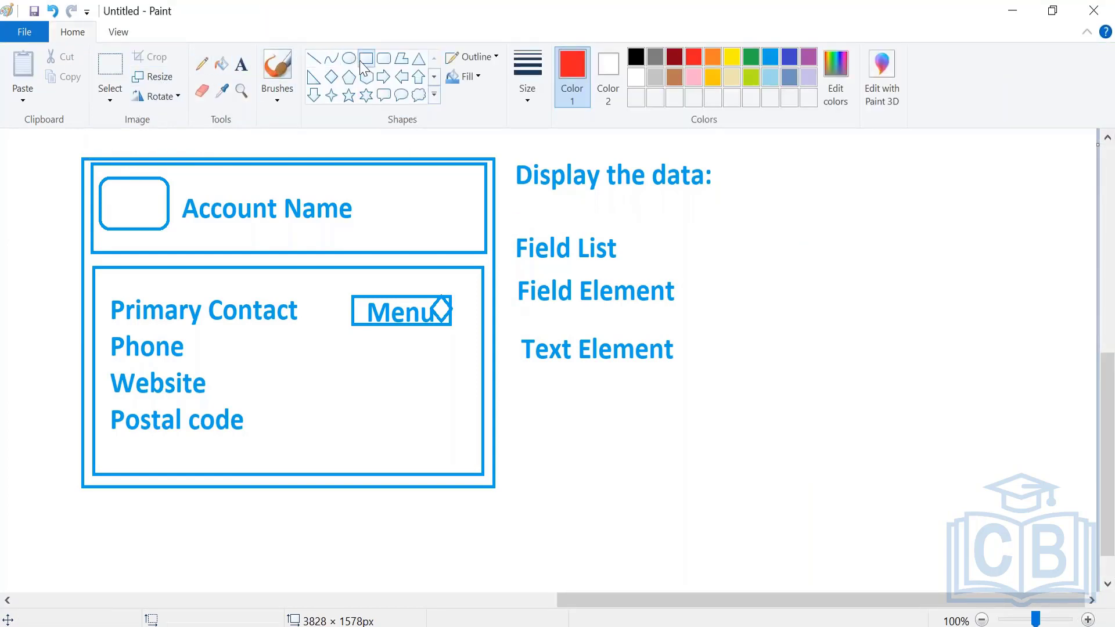
{"action": "left_click_drag", "start_coordinate": [82, 158], "coordinate": [495, 488]}
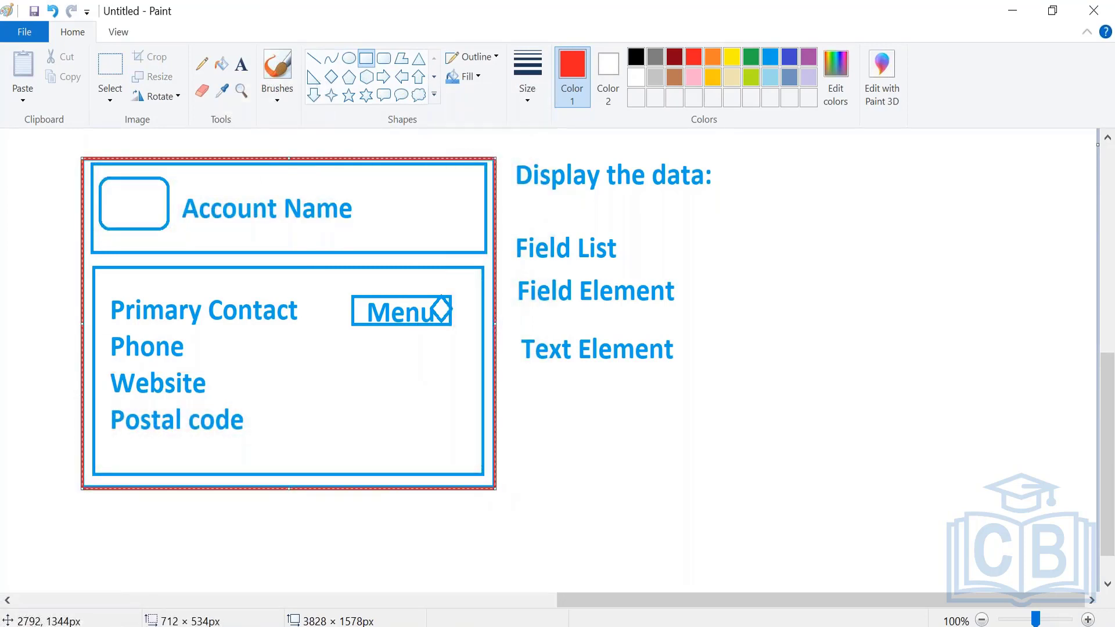
{"action": "left_click", "coordinate": [570, 489]}
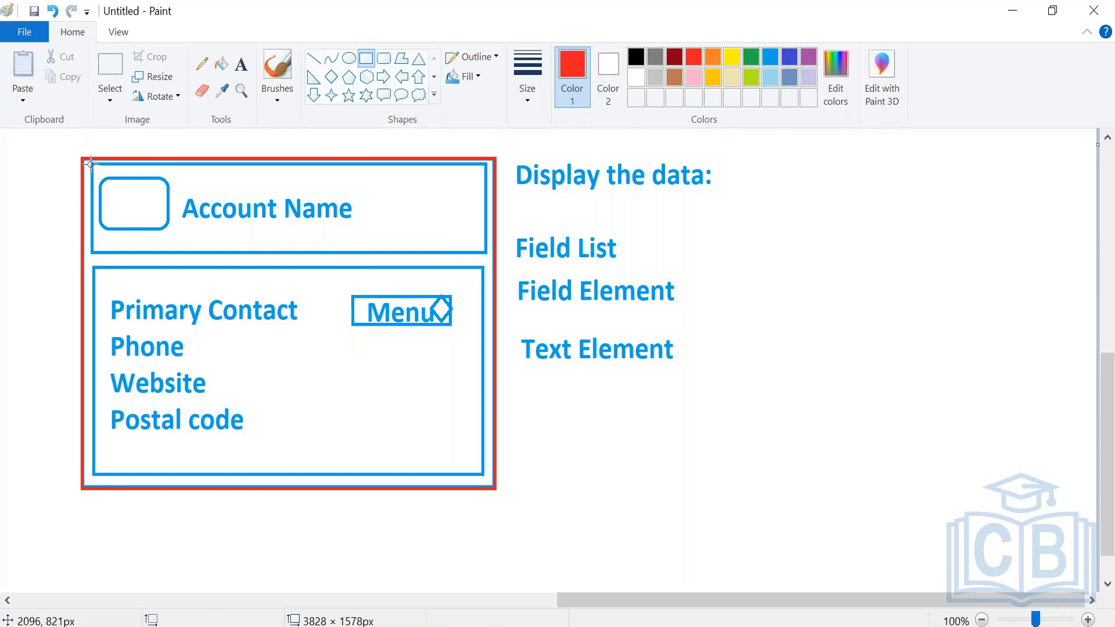
Step: Draw red rectangles over the sketch's Account Name box, about 681 × 144 px, and over the contact details box below it
{"action": "left_click_drag", "start_coordinate": [91, 165], "coordinate": [486, 253]}
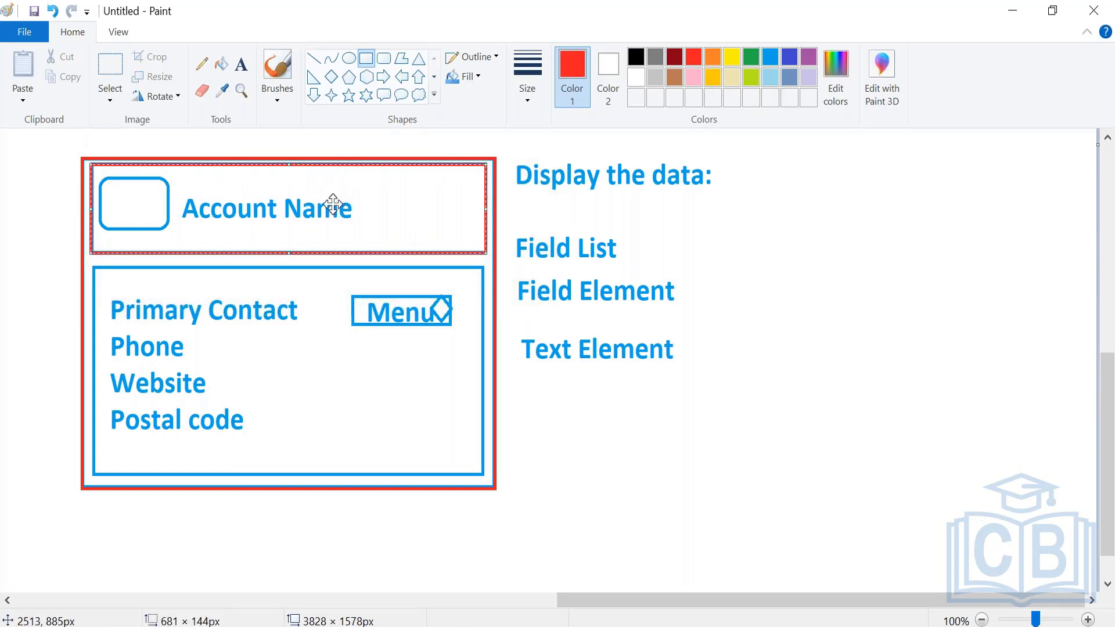
{"action": "left_click", "coordinate": [124, 141]}
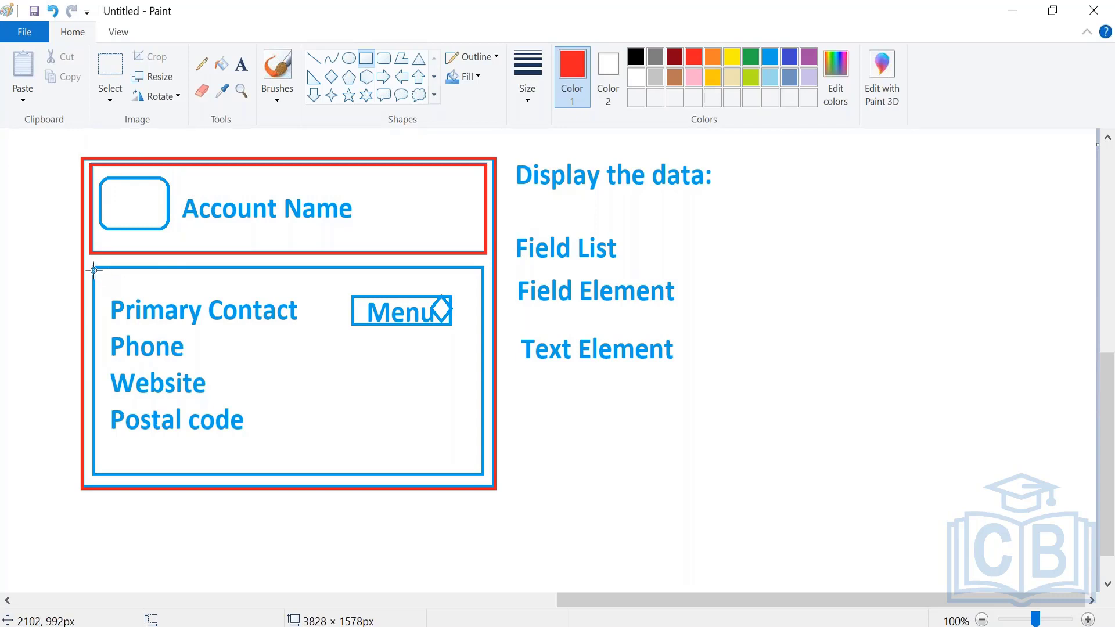
{"action": "left_click_drag", "start_coordinate": [94, 269], "coordinate": [483, 474]}
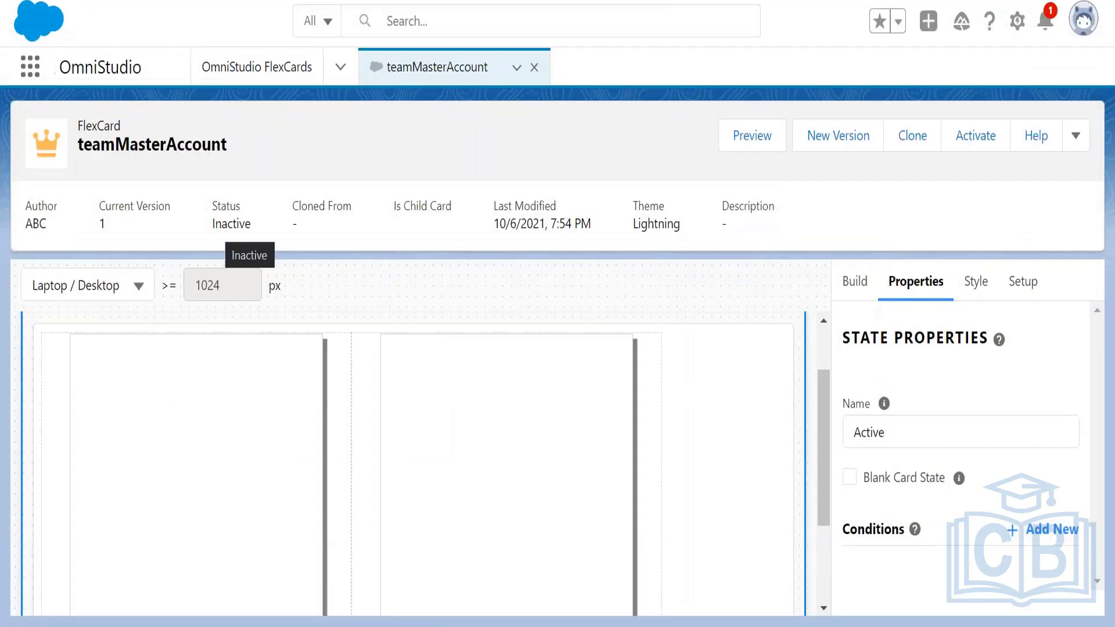
Step: Add a Block element to the Active state and nest it at the top of the Account block
{"action": "left_click", "coordinate": [856, 283]}
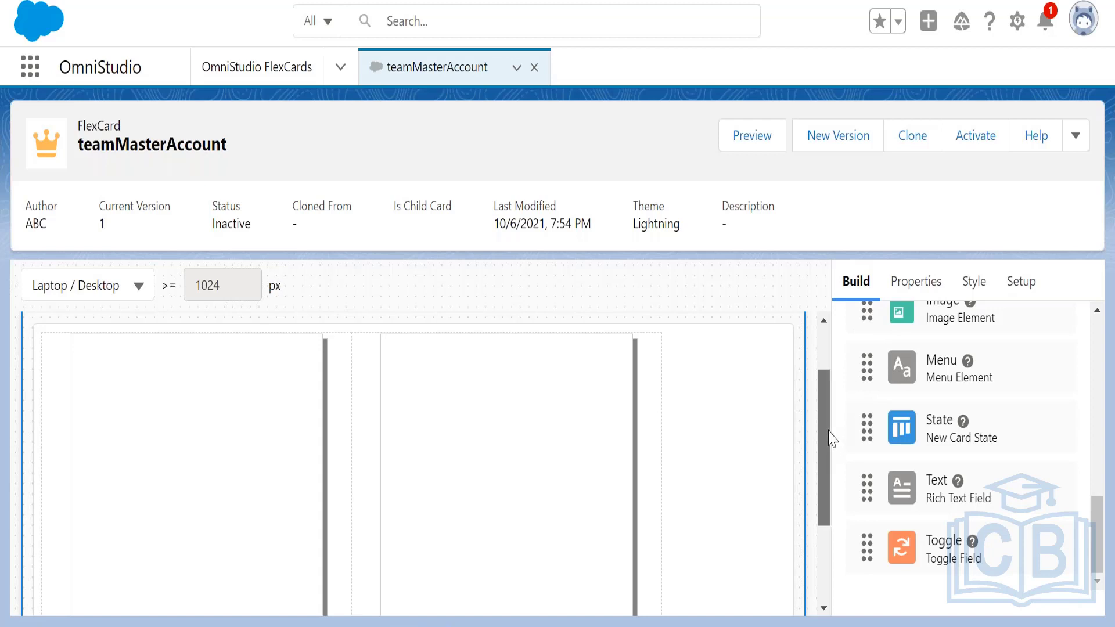
{"action": "left_click_drag", "start_coordinate": [831, 439], "coordinate": [834, 393]}
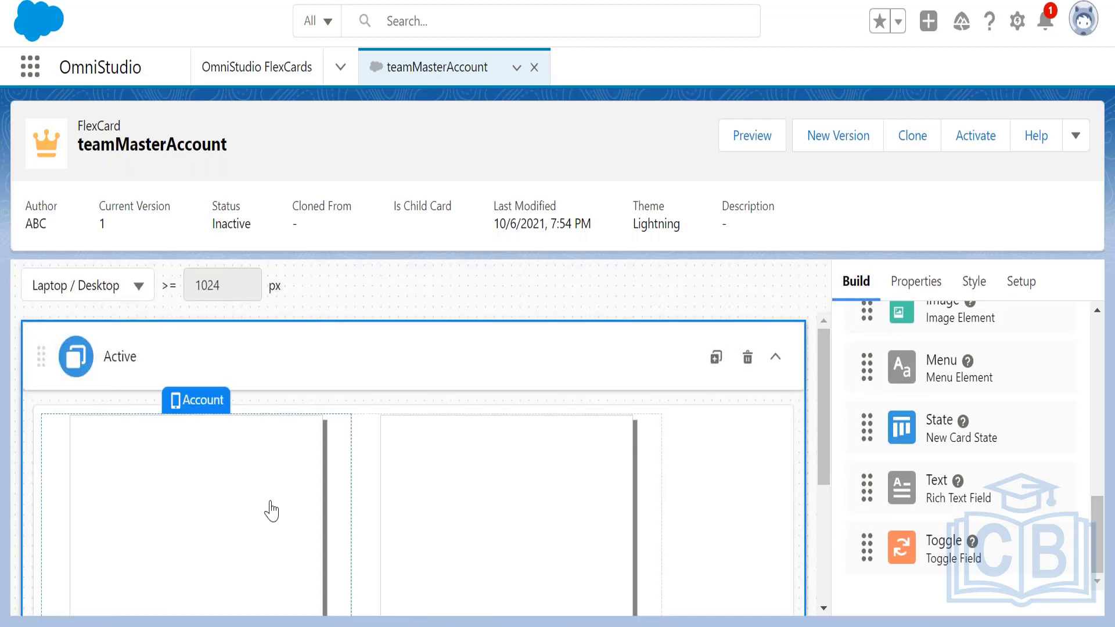
{"action": "left_click", "coordinate": [296, 450]}
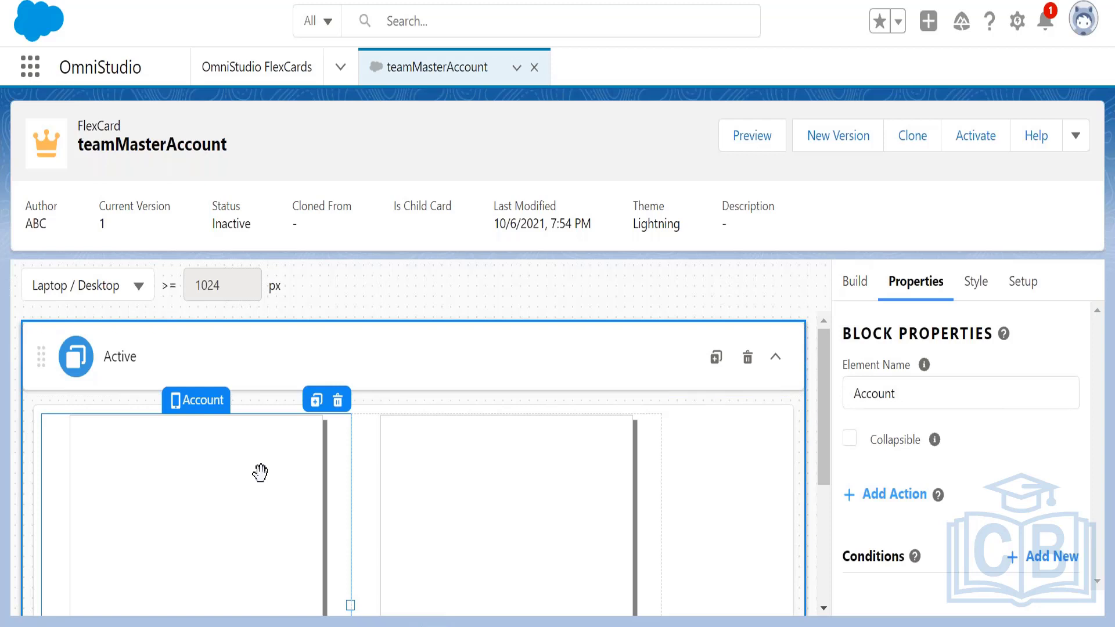
{"action": "left_click", "coordinate": [856, 283]}
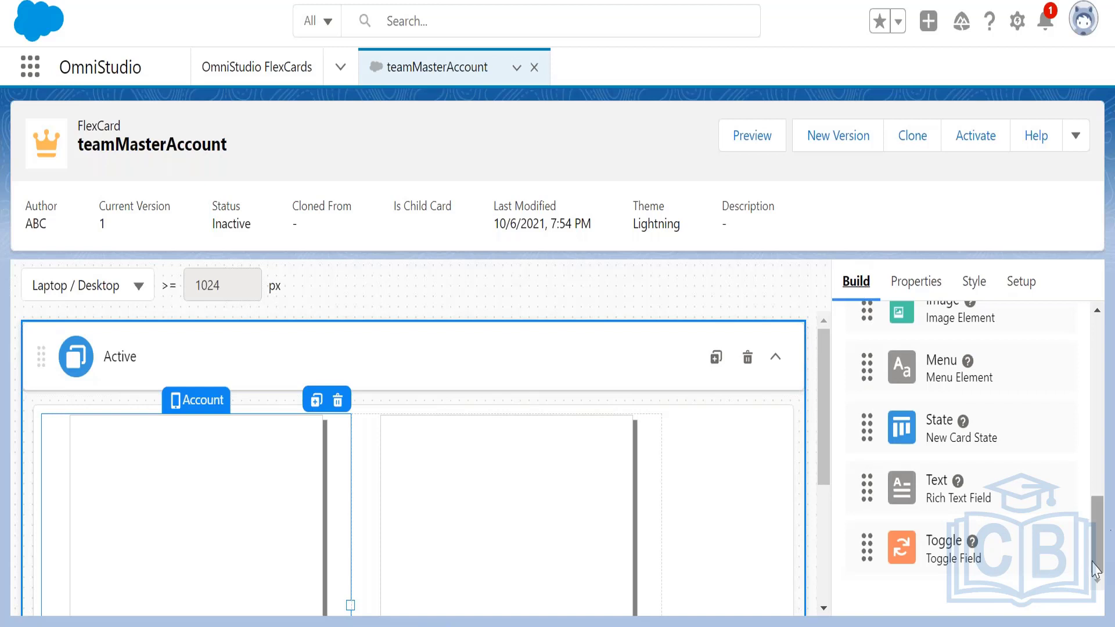
{"action": "left_click_drag", "start_coordinate": [1101, 544], "coordinate": [1092, 392]}
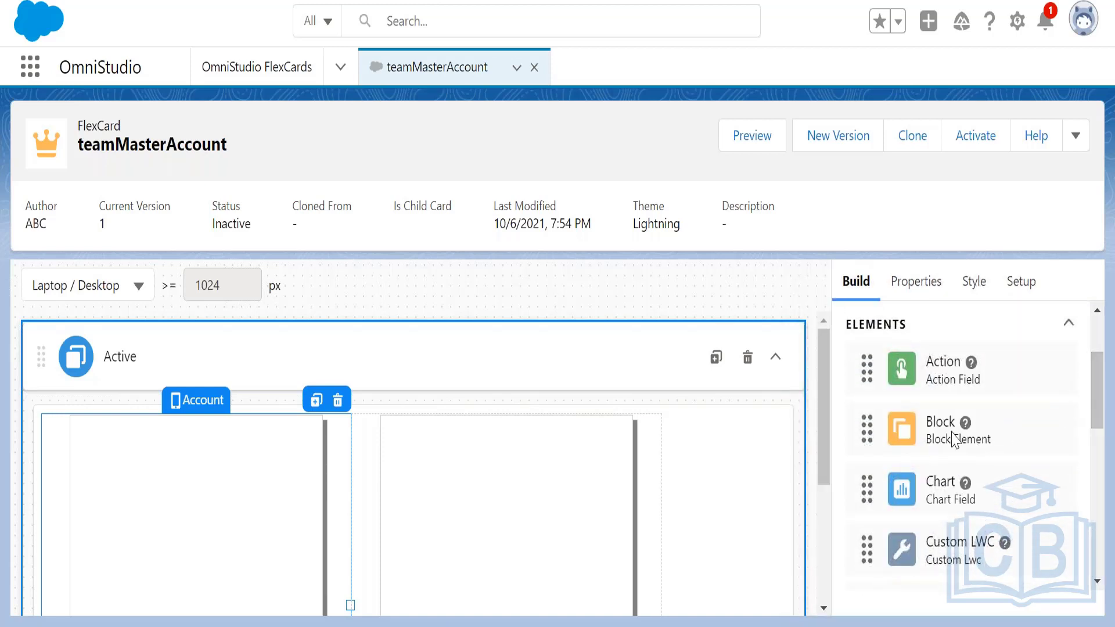
{"action": "left_click_drag", "start_coordinate": [938, 430], "coordinate": [170, 491]}
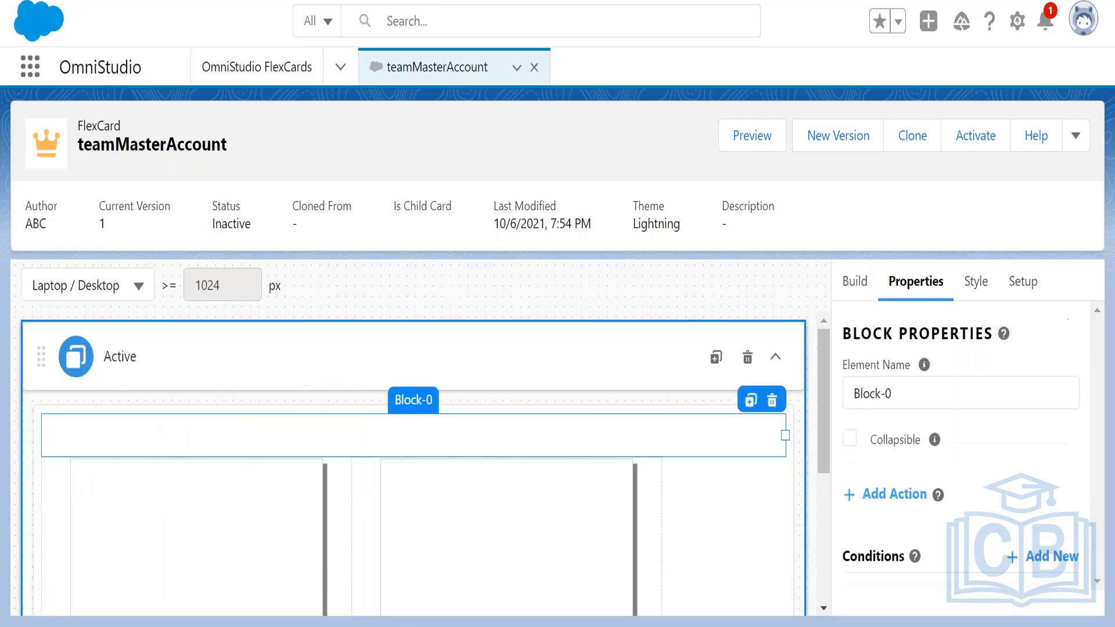
{"action": "left_click_drag", "start_coordinate": [324, 430], "coordinate": [231, 488]}
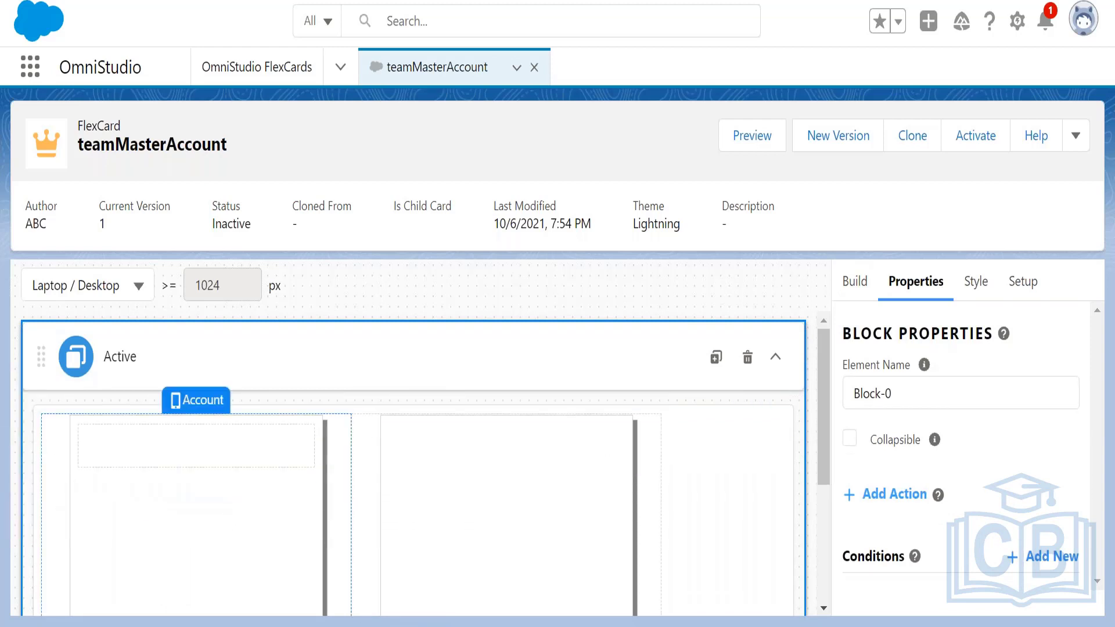
{"action": "left_click", "coordinate": [234, 452]}
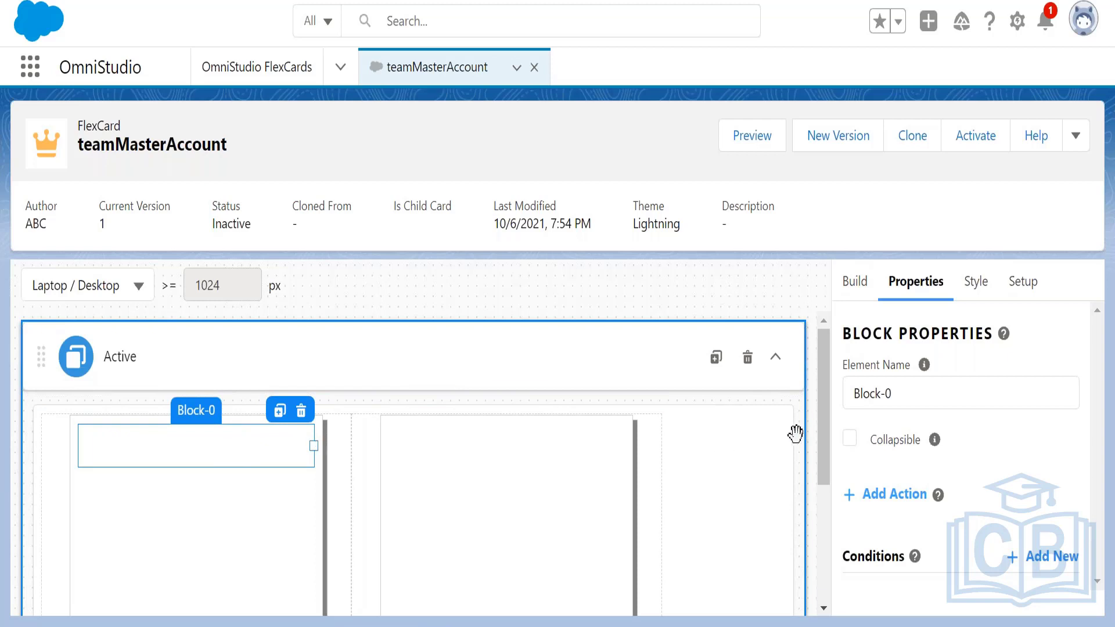
Step: Rename the nested block inside the Account block as Icon Header
{"action": "left_click_drag", "start_coordinate": [829, 410], "coordinate": [821, 448]}
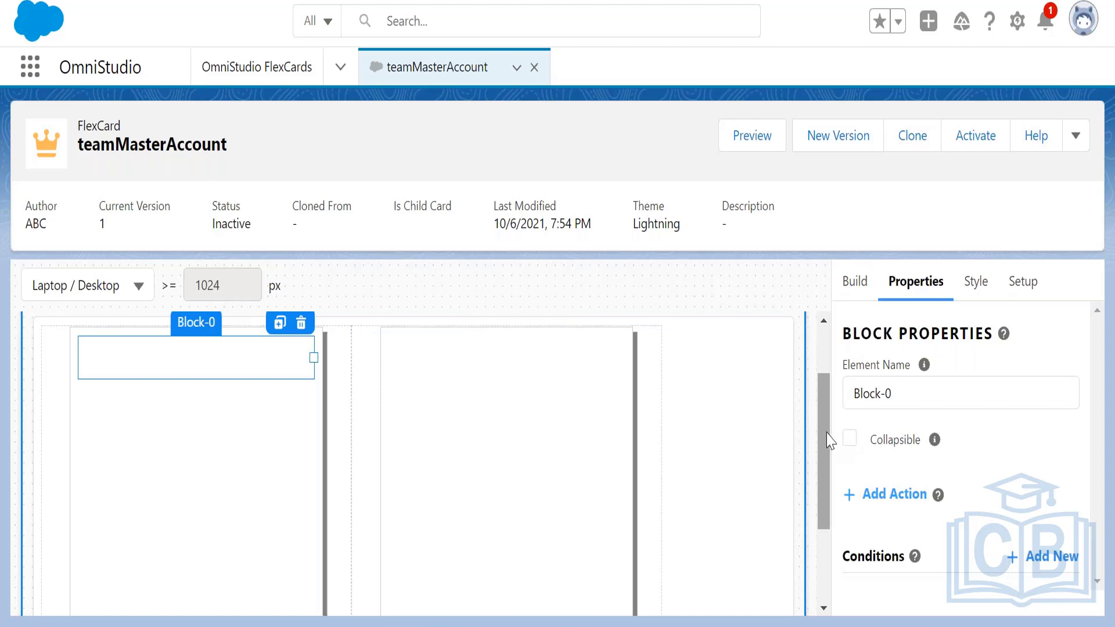
{"action": "left_click_drag", "start_coordinate": [827, 439], "coordinate": [826, 398]}
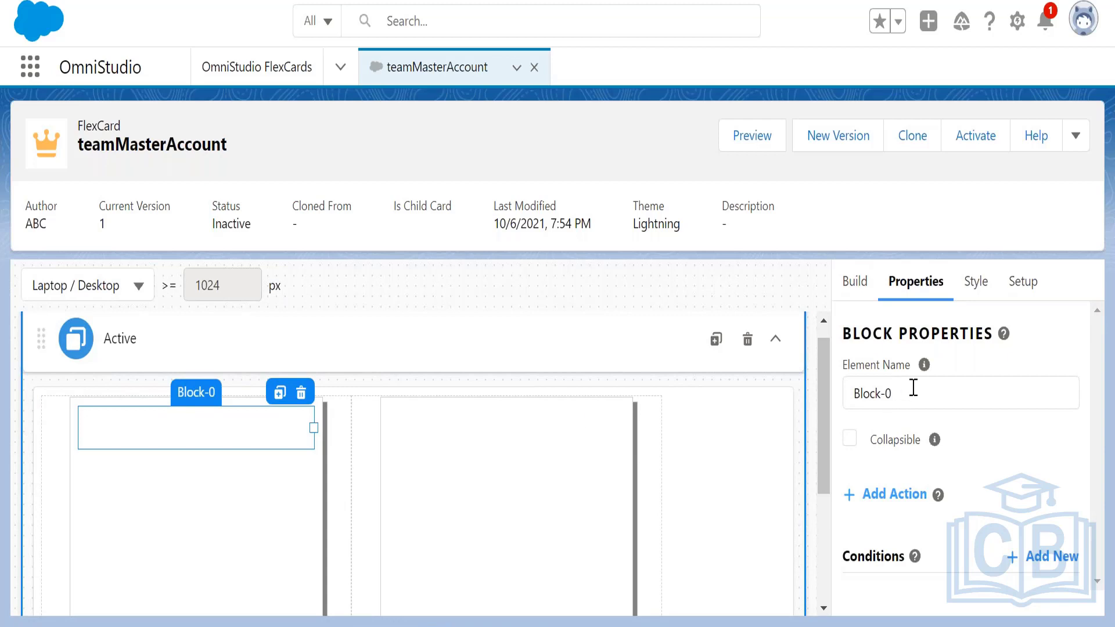
{"action": "left_click_drag", "start_coordinate": [903, 391], "coordinate": [843, 397]}
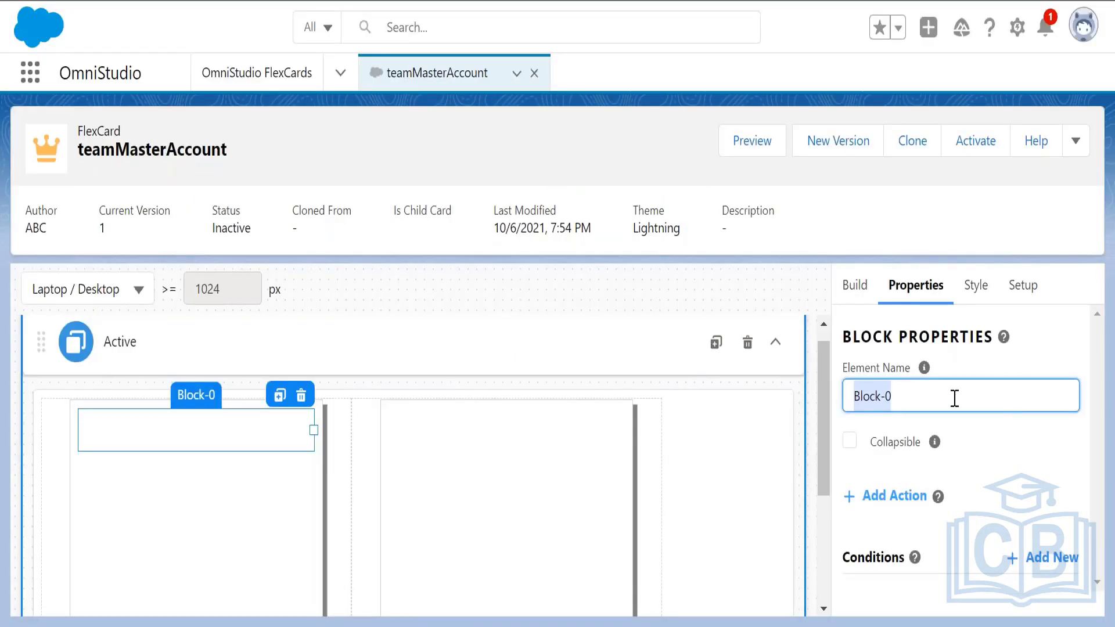
{"action": "type", "text": "Ico"}
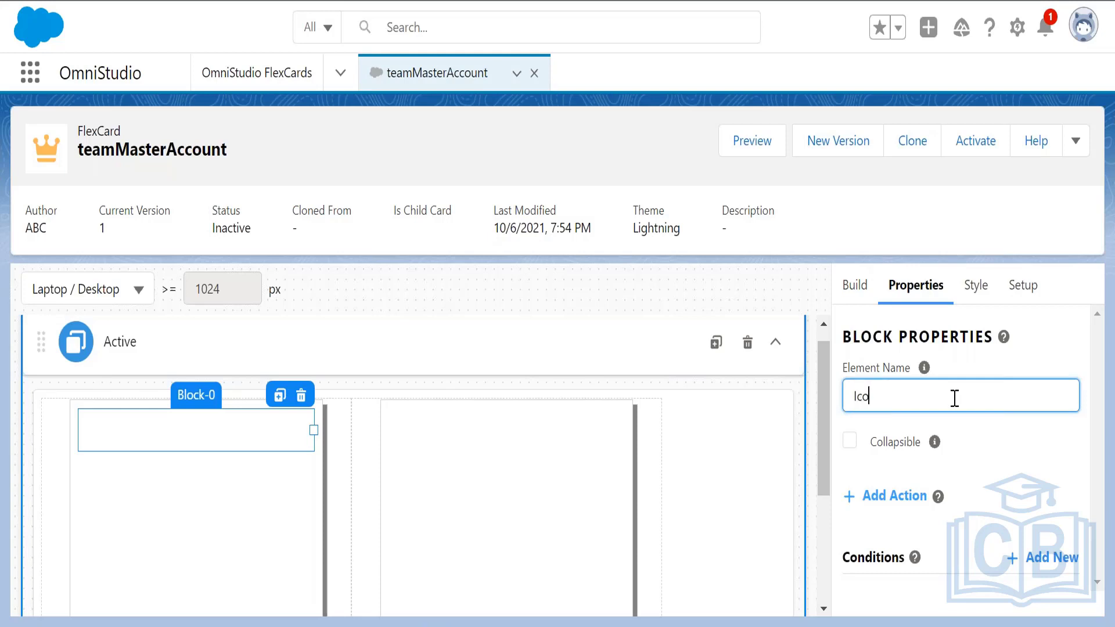
{"action": "type", "text": "n HEader==="}
{"action": "key", "text": "BackSpace"}
{"action": "key", "text": "BackSpace"}
{"action": "key", "text": "BackSpace"}
{"action": "key", "text": "BackSpace"}
{"action": "key", "text": "BackSpace"}
{"action": "key", "text": "BackSpace"}
{"action": "key", "text": "BackSpace"}
{"action": "key", "text": "BackSpace"}
{"action": "type", "text": "eader"}
{"action": "left_click", "coordinate": [732, 415]}
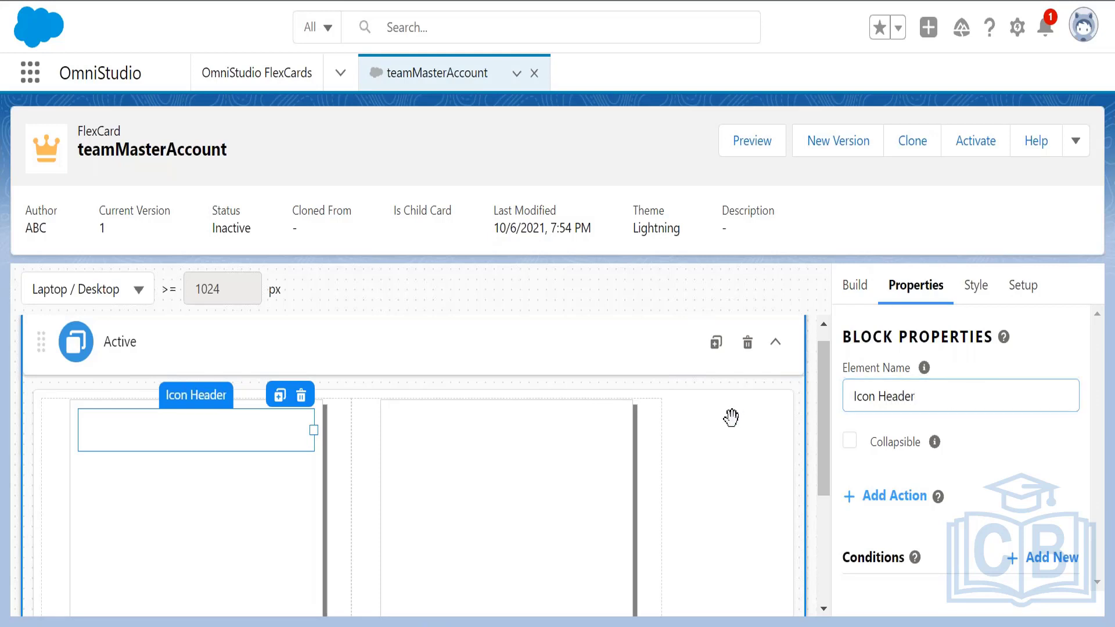
Step: Add a second Block element inside the Account block, directly below Icon Header, and examine its element name prefix
{"action": "left_click", "coordinate": [192, 418]}
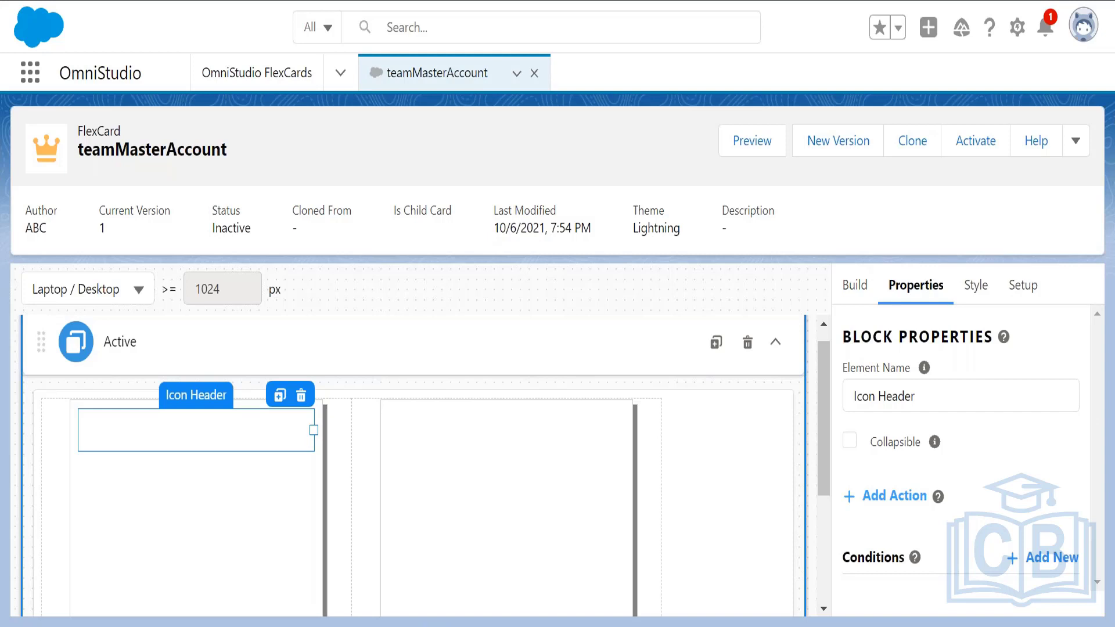
{"action": "left_click", "coordinate": [856, 285]}
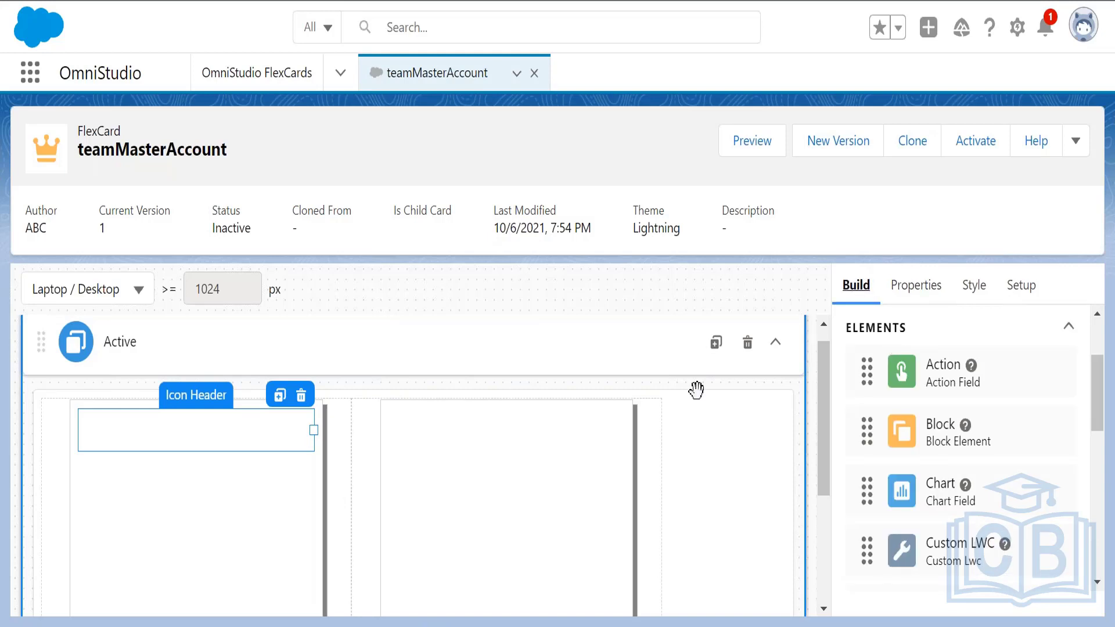
{"action": "mouse_move", "coordinate": [933, 442]}
{"action": "left_mouse_down"}
{"action": "mouse_move", "coordinate": [606, 498]}
{"action": "mouse_move", "coordinate": [256, 515]}
{"action": "mouse_move", "coordinate": [213, 453]}
{"action": "left_mouse_up"}
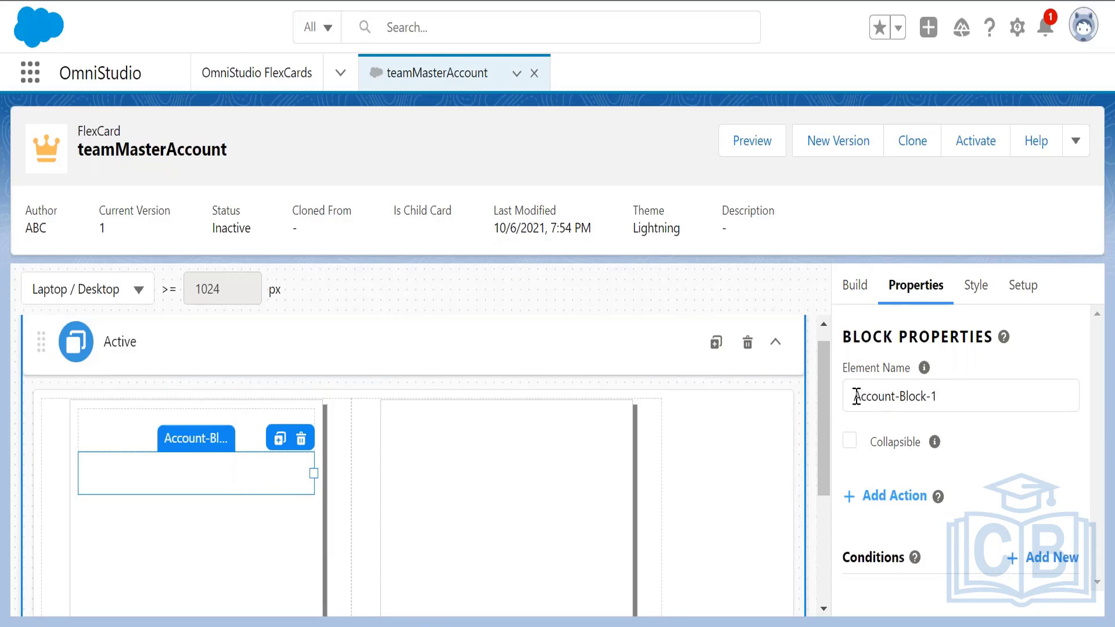
{"action": "left_click_drag", "start_coordinate": [856, 397], "coordinate": [897, 394]}
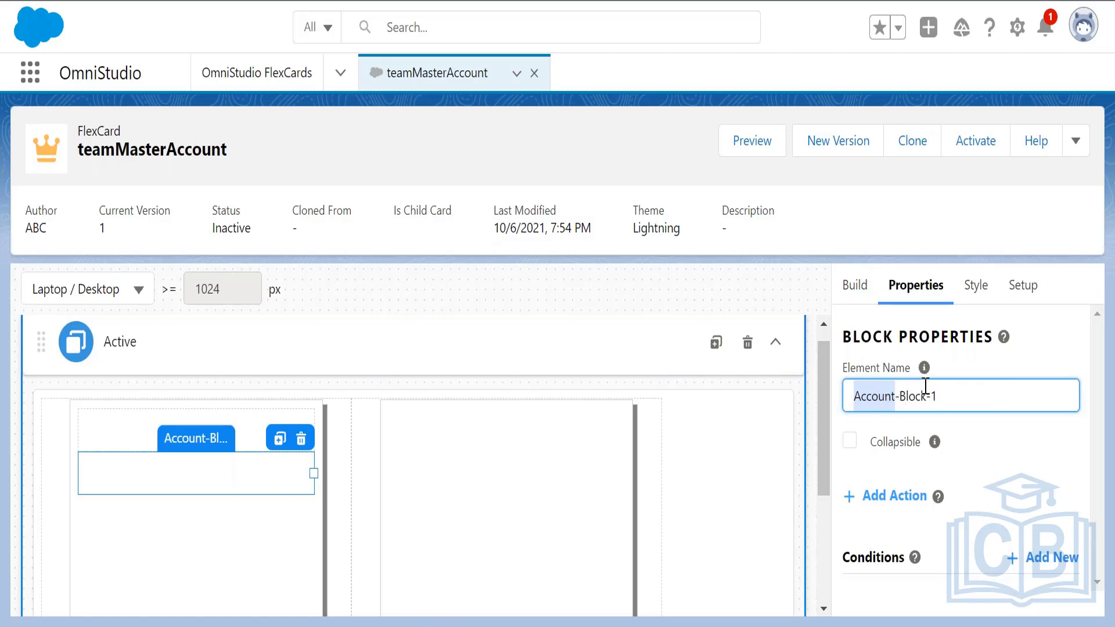
{"action": "left_click", "coordinate": [187, 476]}
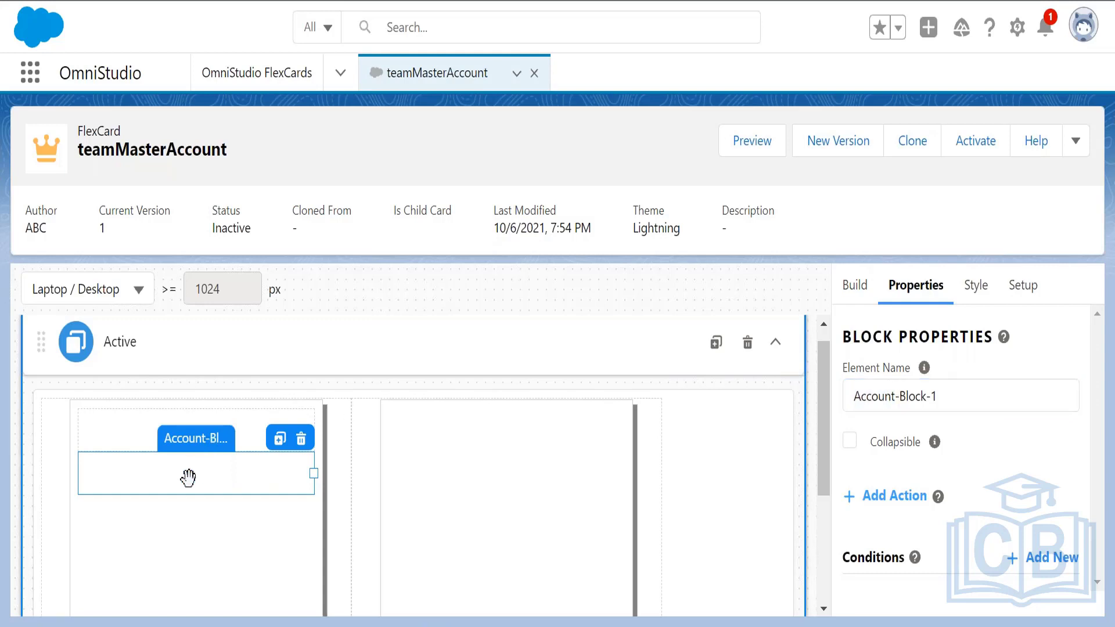
Step: Add an Action element inside the block below Icon Header and examine the parts of its element name
{"action": "left_click", "coordinate": [854, 284]}
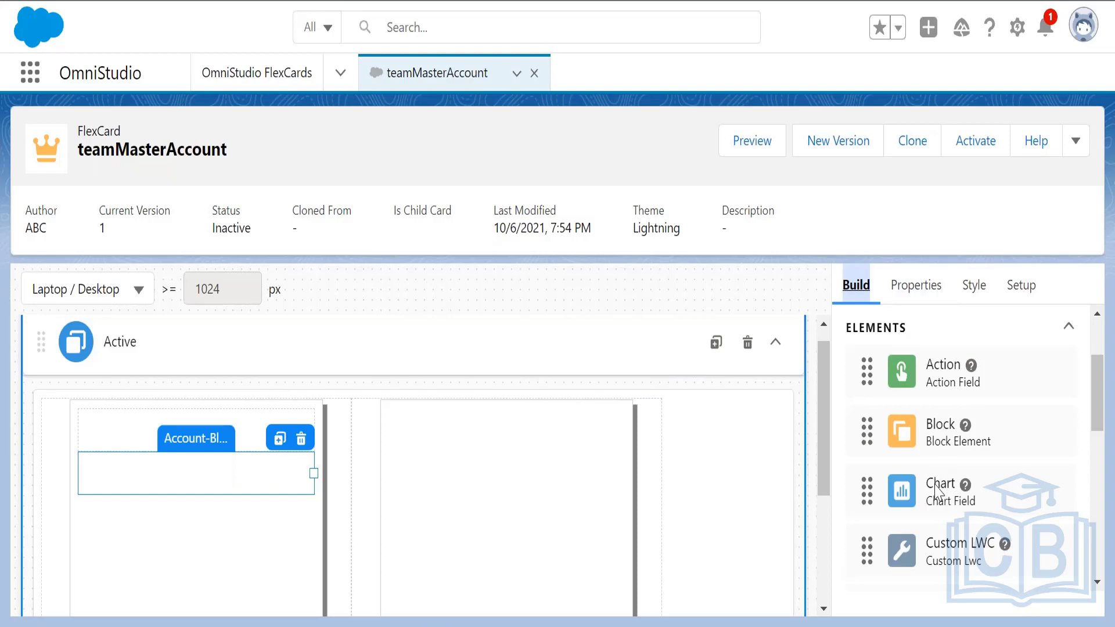
{"action": "left_click_drag", "start_coordinate": [946, 374], "coordinate": [231, 475]}
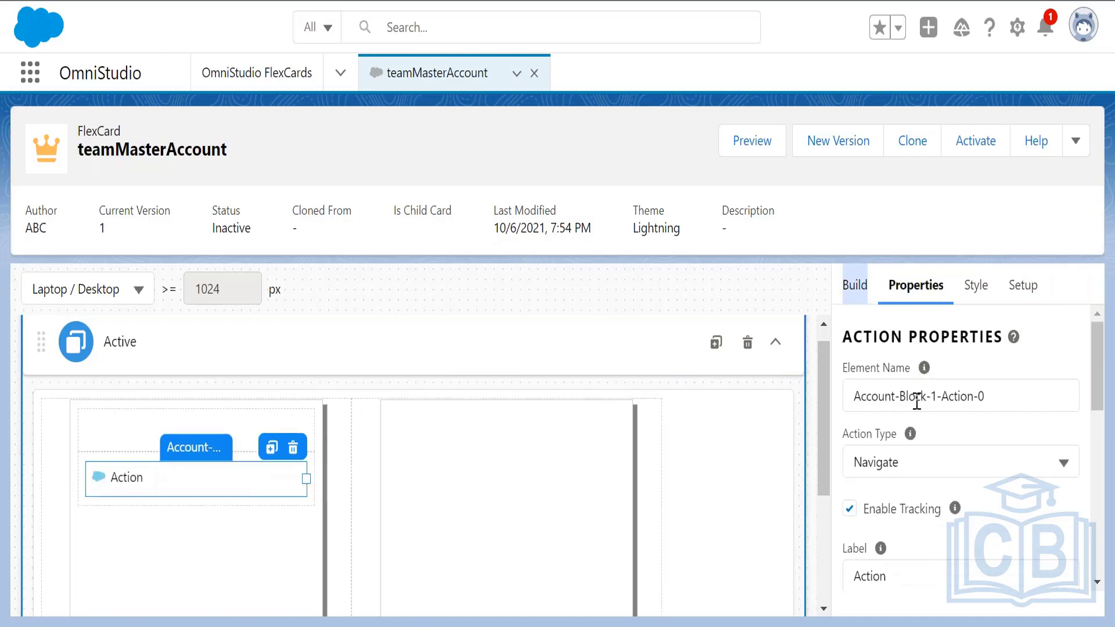
{"action": "left_click_drag", "start_coordinate": [855, 396], "coordinate": [896, 397]}
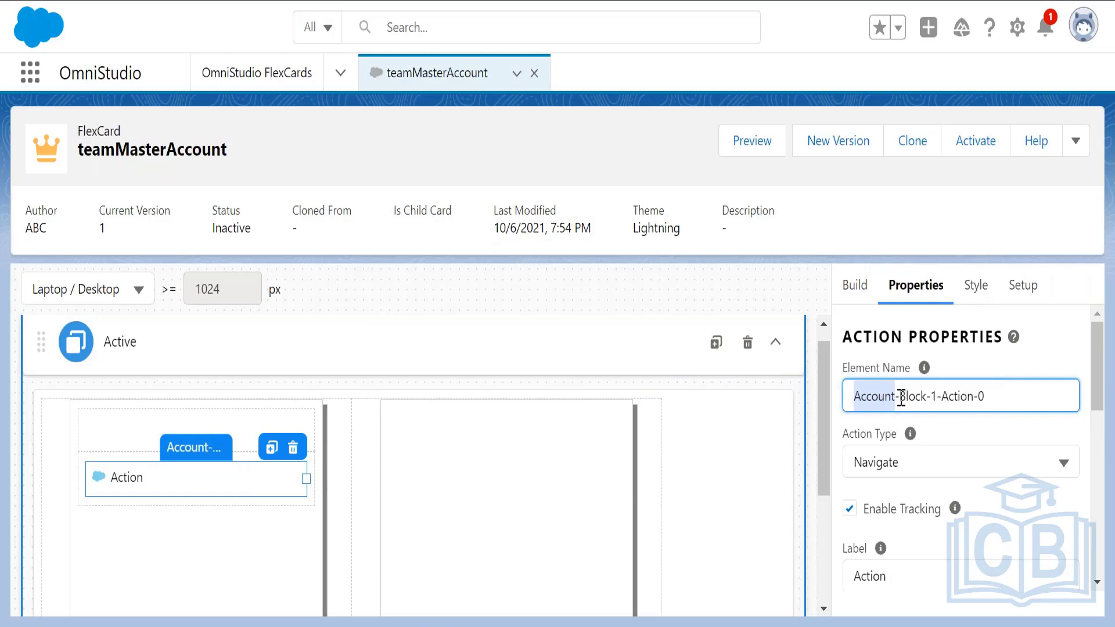
{"action": "left_click", "coordinate": [900, 397]}
{"action": "left_click_drag", "start_coordinate": [900, 397], "coordinate": [986, 396]}
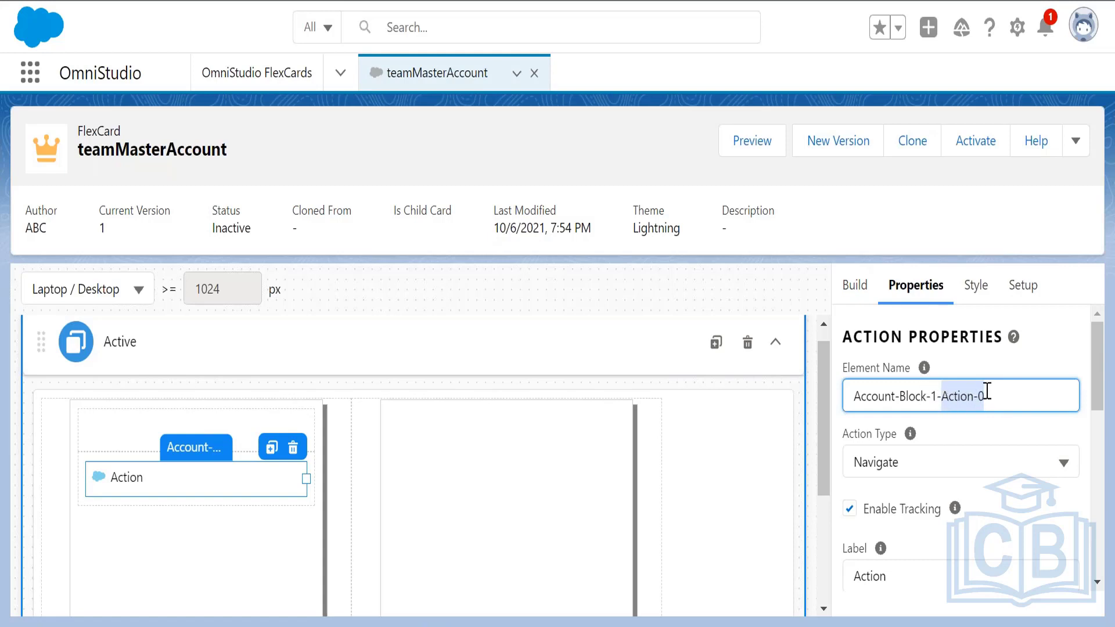
Step: Delete the Action element and the block containing it, and select the Icon Header block
{"action": "left_click", "coordinate": [293, 448]}
{"action": "left_click", "coordinate": [293, 448]}
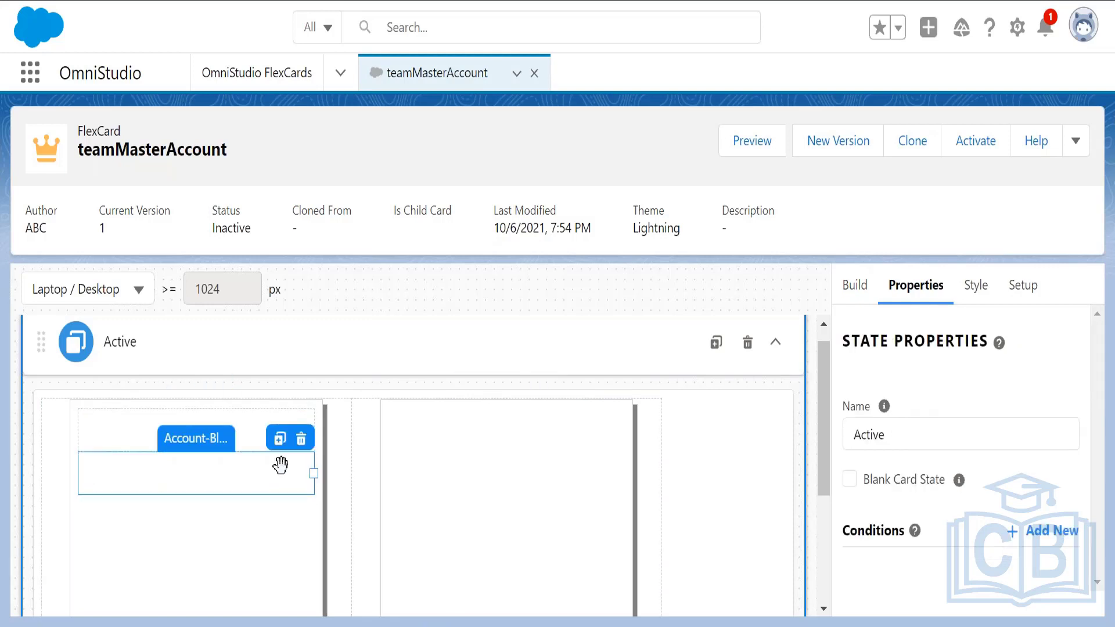
{"action": "left_click", "coordinate": [282, 460]}
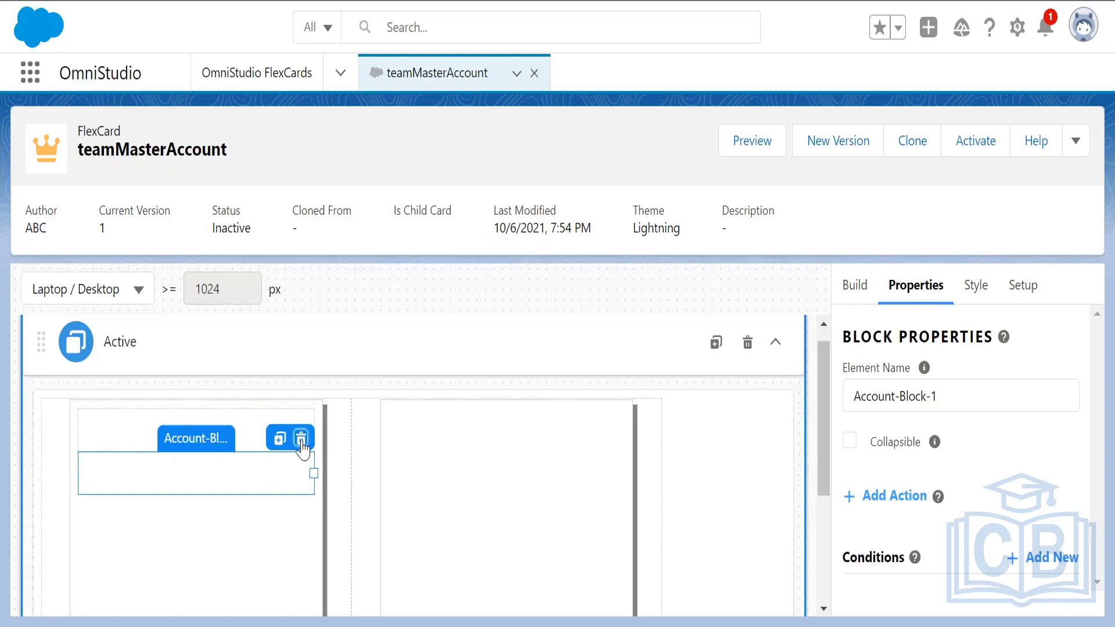
{"action": "left_click", "coordinate": [301, 440]}
{"action": "left_click", "coordinate": [245, 418]}
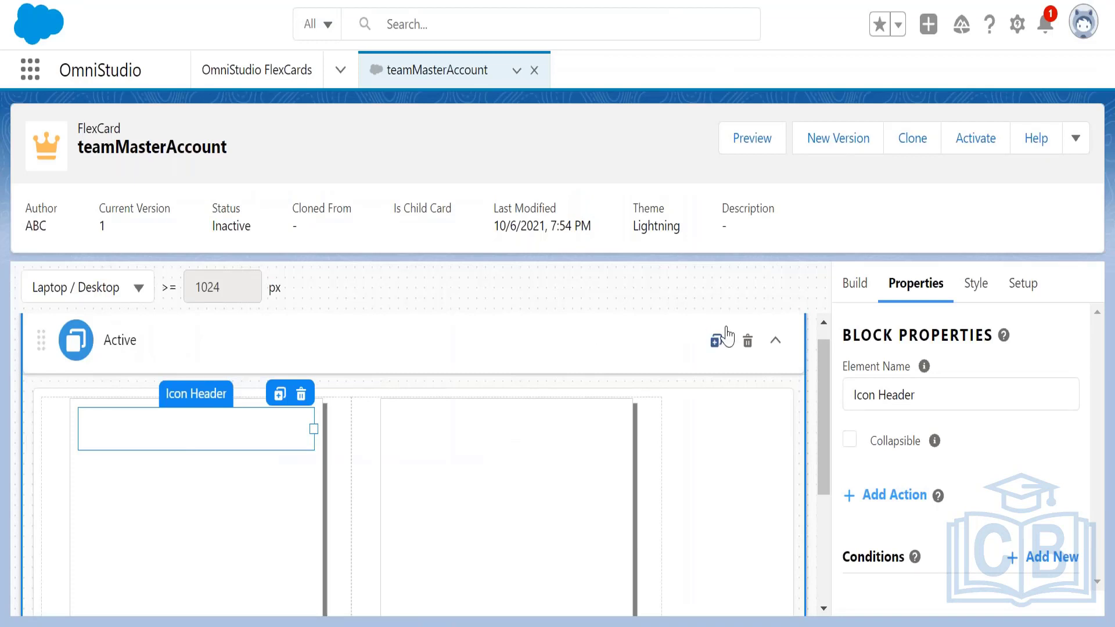
{"action": "left_click", "coordinate": [855, 299]}
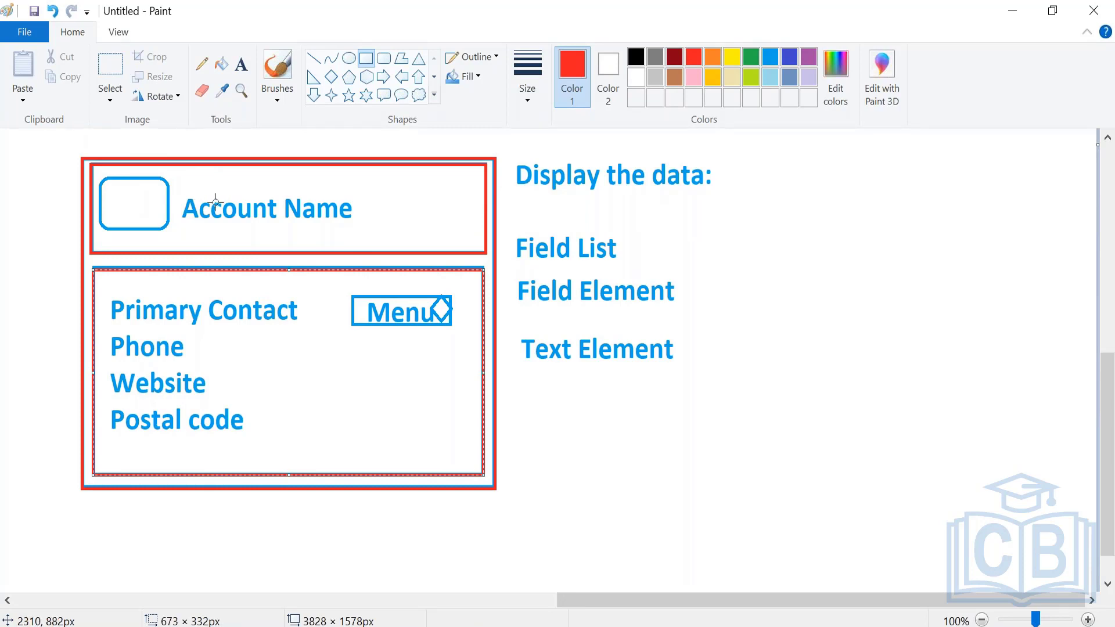
Step: Switch to Paint and draw red rectangles around Account Name, about 317 × 77 px, the three data display options, and the Text Element line
{"action": "left_click_drag", "start_coordinate": [178, 185], "coordinate": [361, 227]}
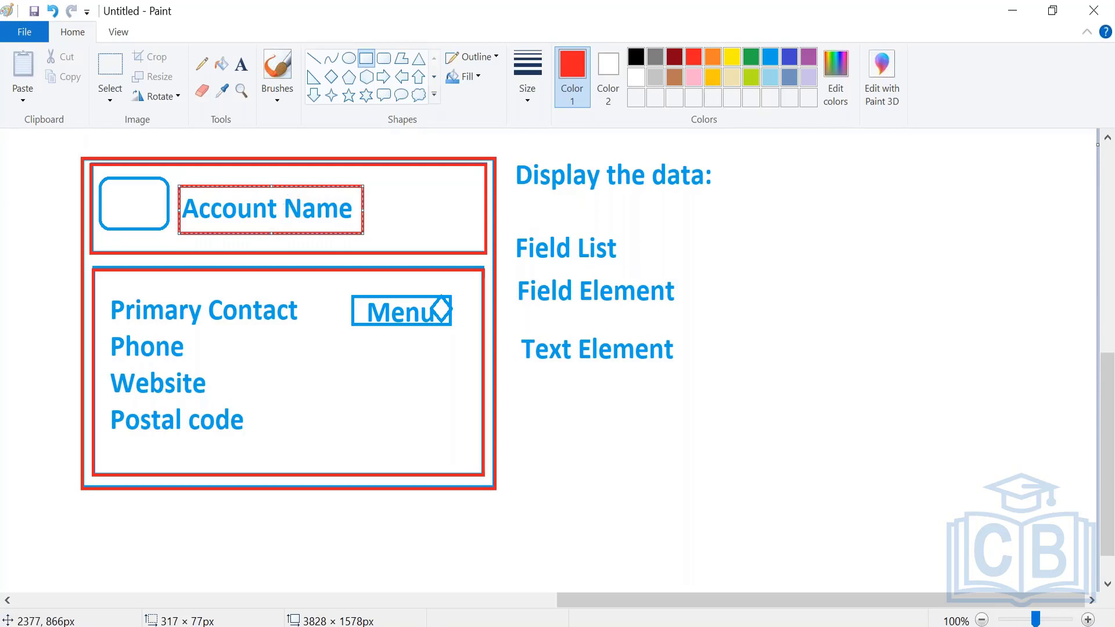
{"action": "left_click_drag", "start_coordinate": [504, 223], "coordinate": [740, 390]}
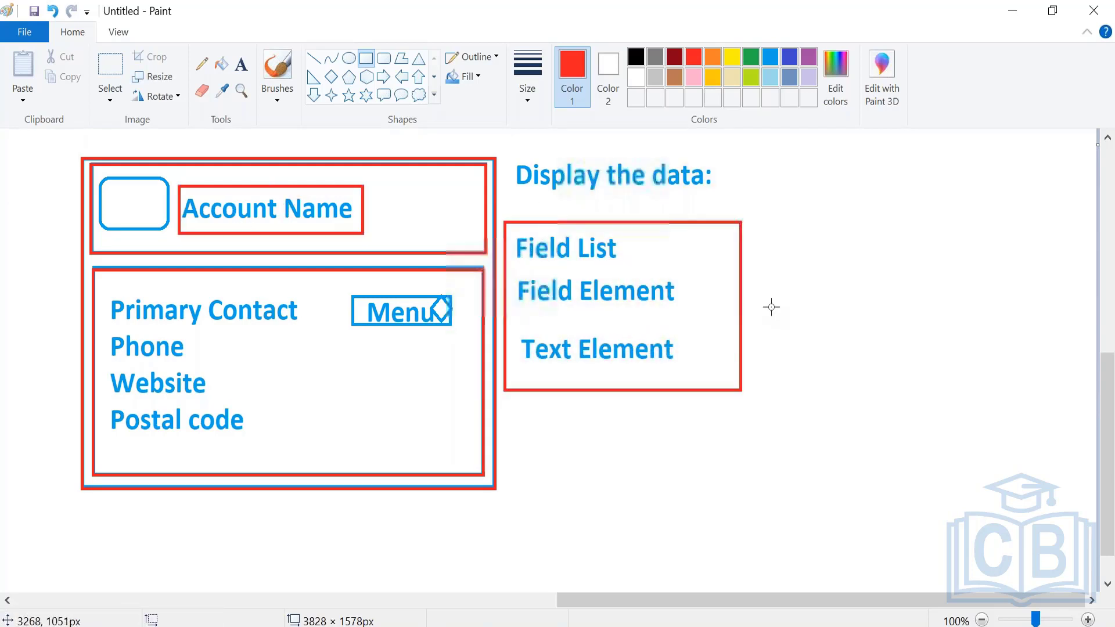
{"action": "left_click_drag", "start_coordinate": [506, 329], "coordinate": [682, 380]}
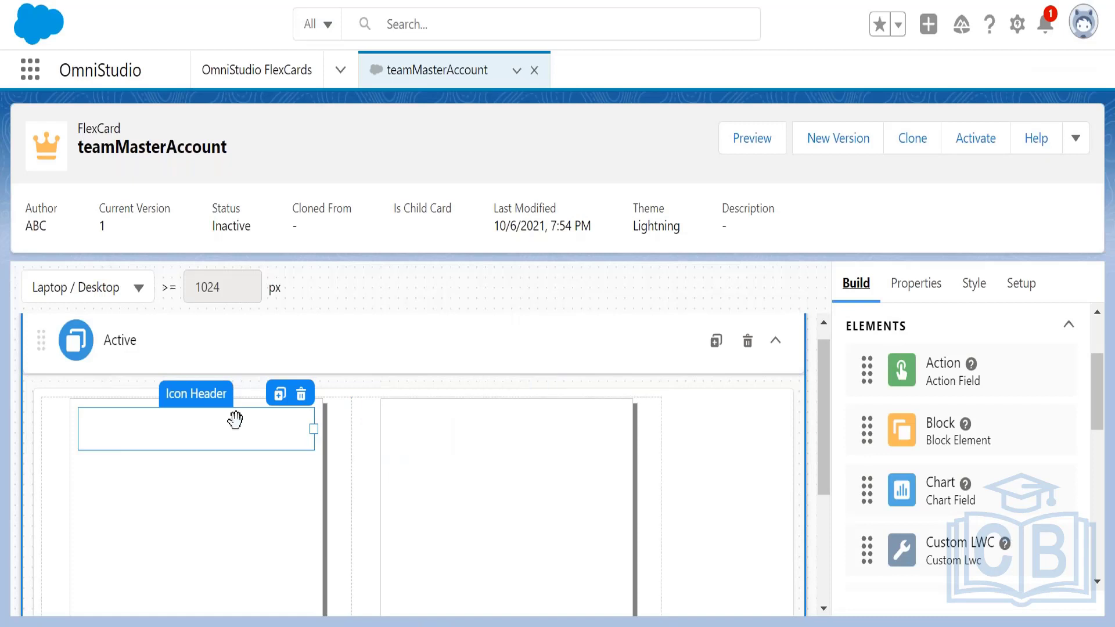
Step: Switch back to the teamMasterAccount FlexCard and add an Icon element inside the Icon Header block
{"action": "left_click", "coordinate": [230, 418]}
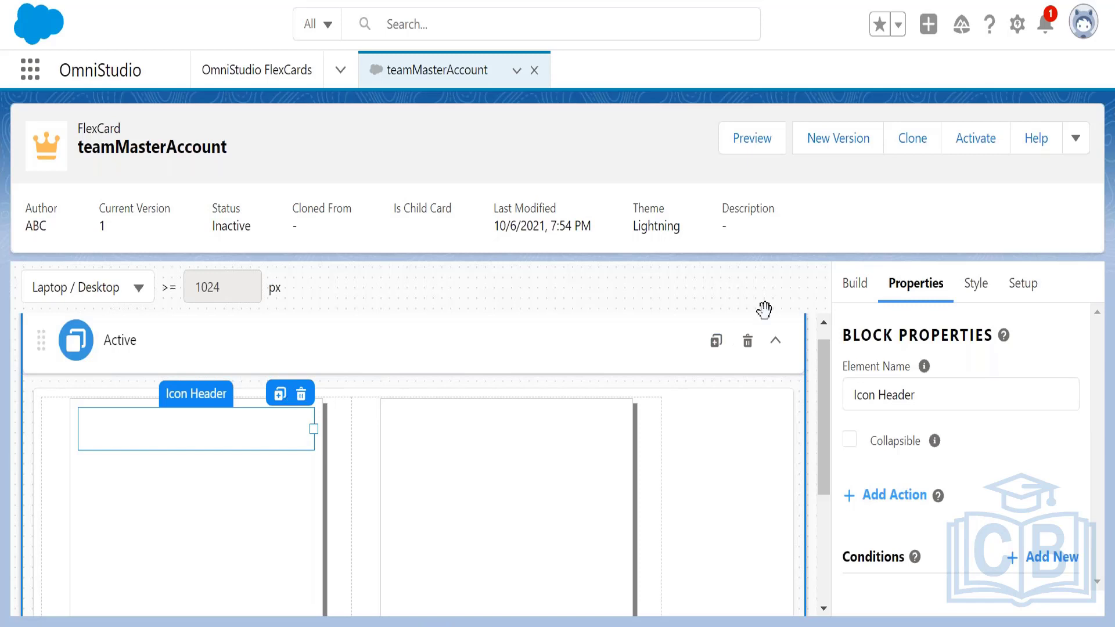
{"action": "left_click", "coordinate": [849, 296]}
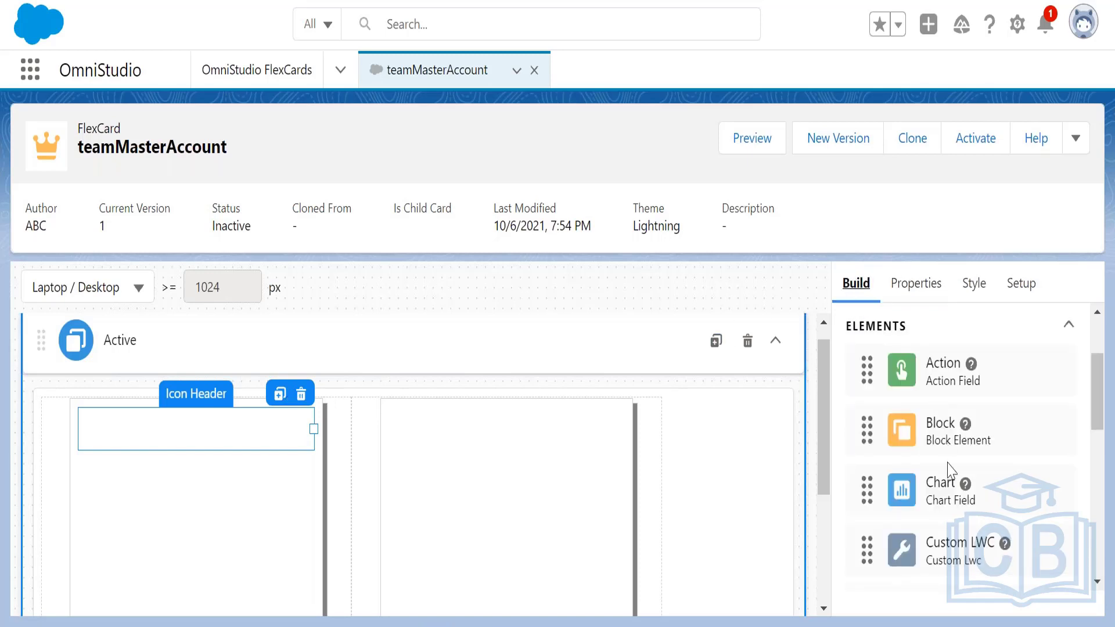
{"action": "left_click_drag", "start_coordinate": [1099, 389], "coordinate": [1102, 490]}
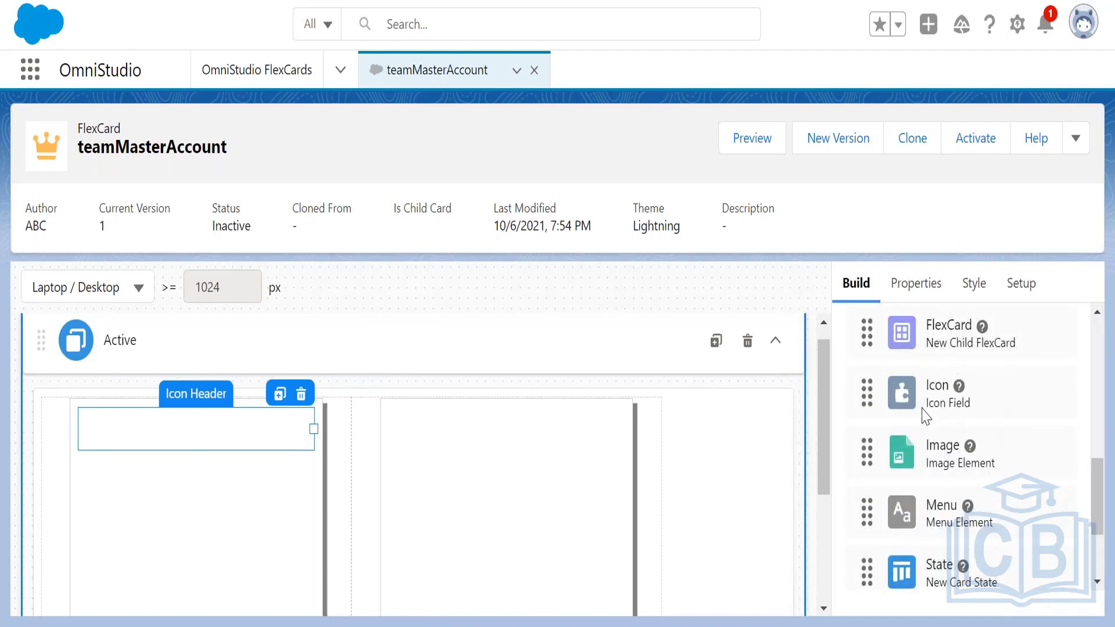
{"action": "left_click_drag", "start_coordinate": [946, 397], "coordinate": [256, 431]}
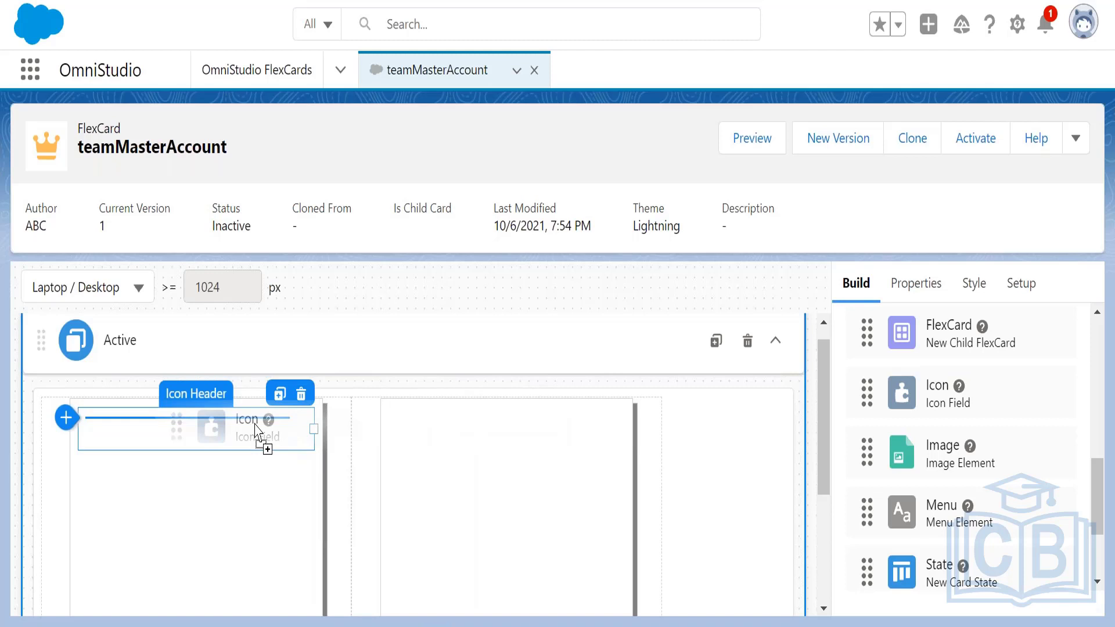
{"action": "left_click_drag", "start_coordinate": [256, 431], "coordinate": [256, 431]}
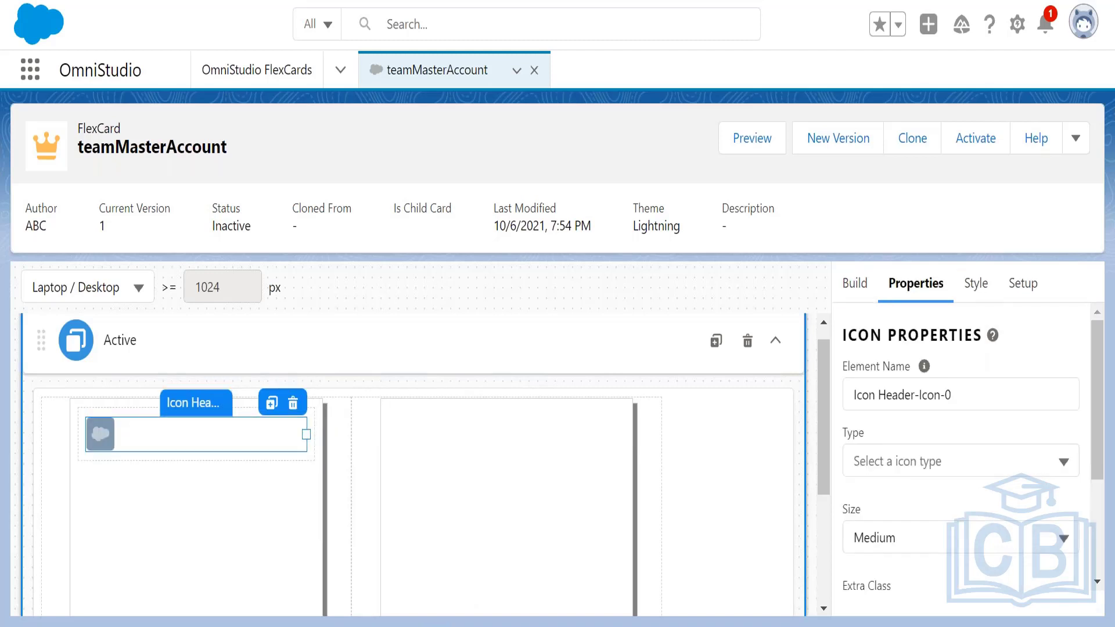
Step: Add a Text element directly below the icon inside the Icon Header block
{"action": "left_click", "coordinate": [960, 394]}
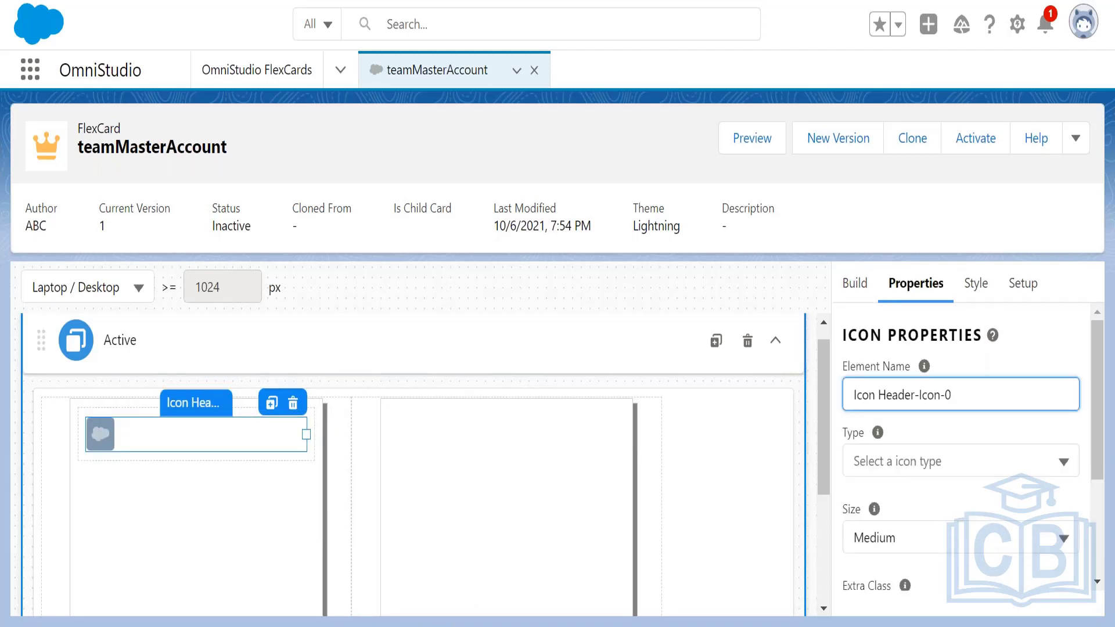
{"action": "left_click", "coordinate": [145, 468]}
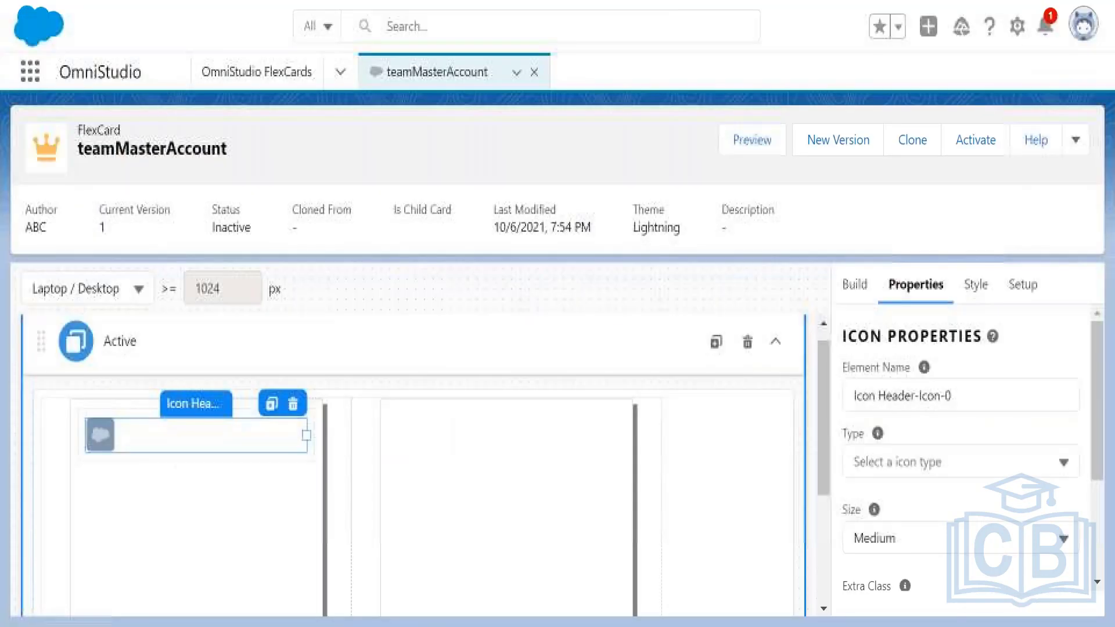
{"action": "left_click", "coordinate": [859, 287]}
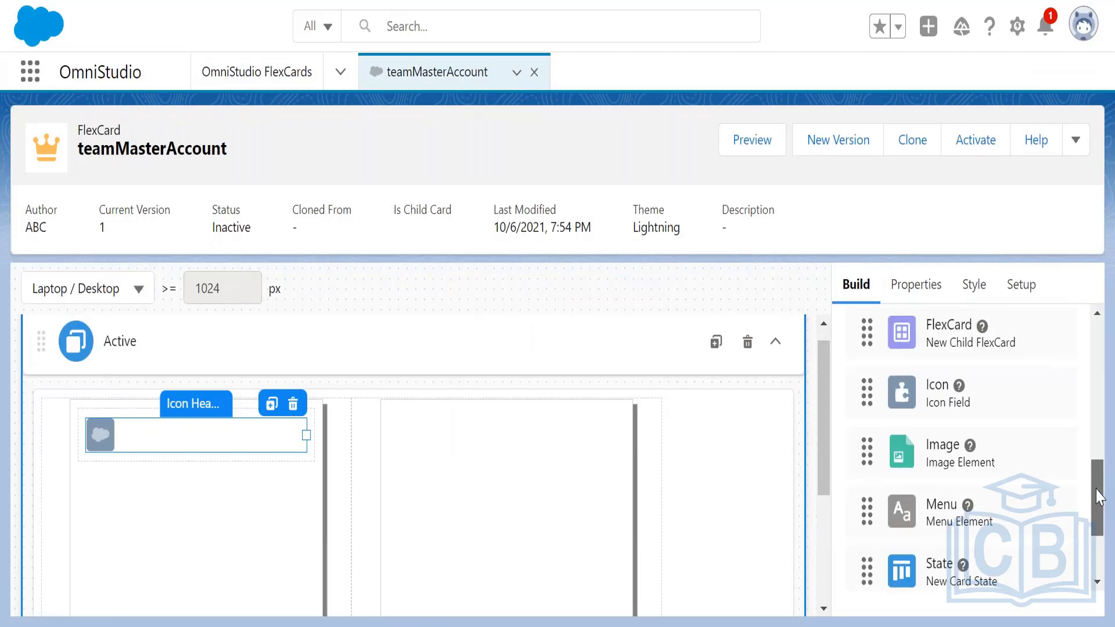
{"action": "scroll", "coordinate": [1097, 499], "scroll_direction": "down", "scroll_amount": 3}
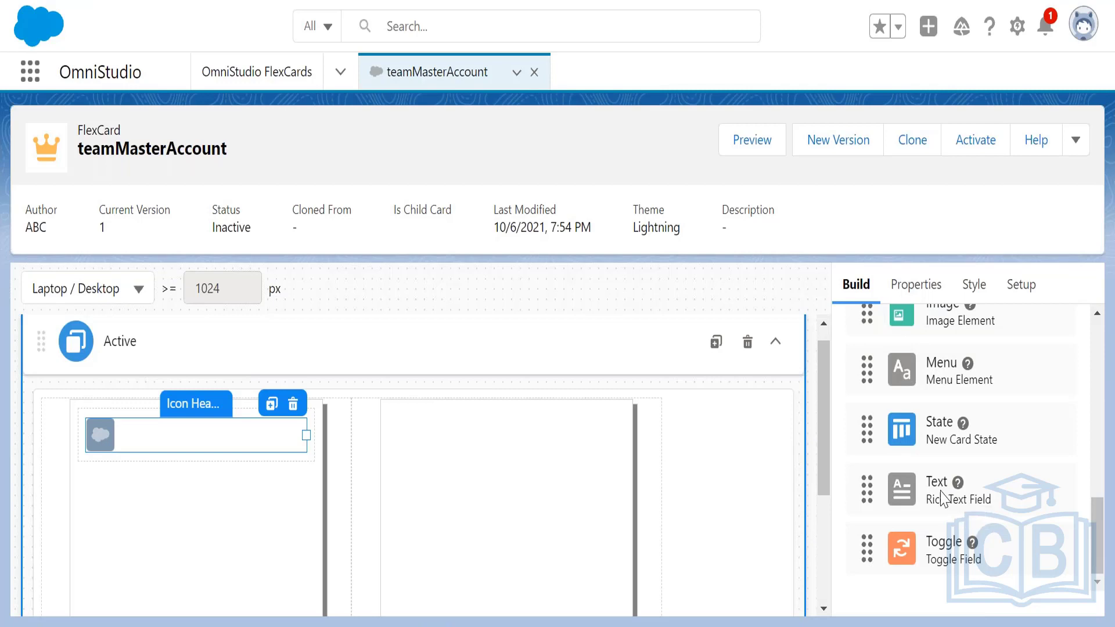
{"action": "mouse_move", "coordinate": [940, 498]}
{"action": "left_mouse_down"}
{"action": "mouse_move", "coordinate": [368, 496]}
{"action": "mouse_move", "coordinate": [289, 487]}
{"action": "mouse_move", "coordinate": [237, 454]}
{"action": "left_mouse_up"}
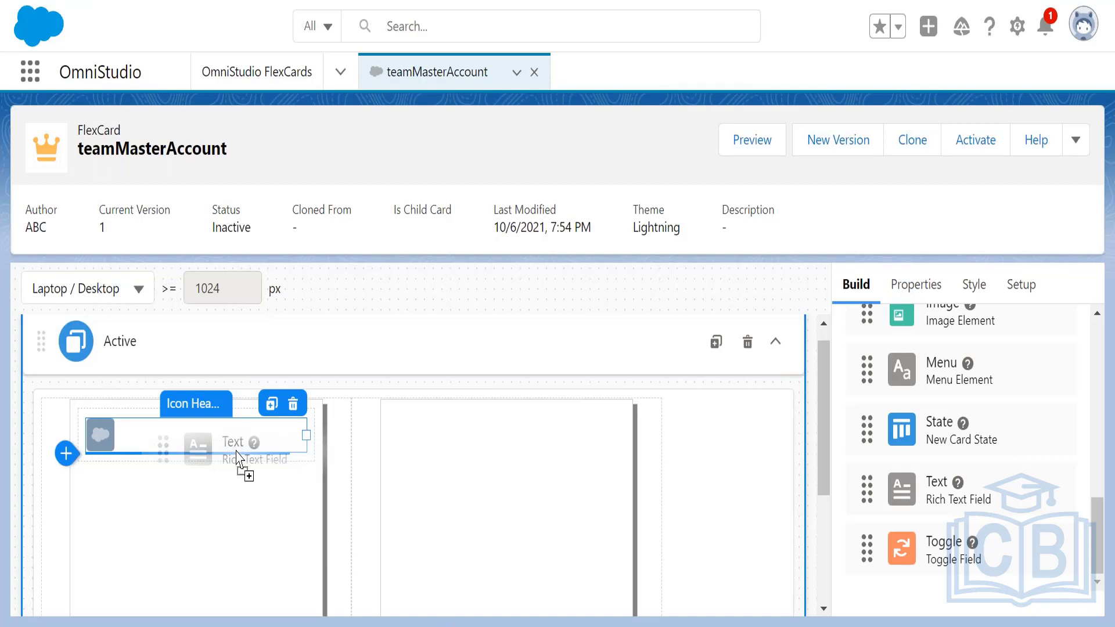
{"action": "left_click_drag", "start_coordinate": [237, 459], "coordinate": [237, 459]}
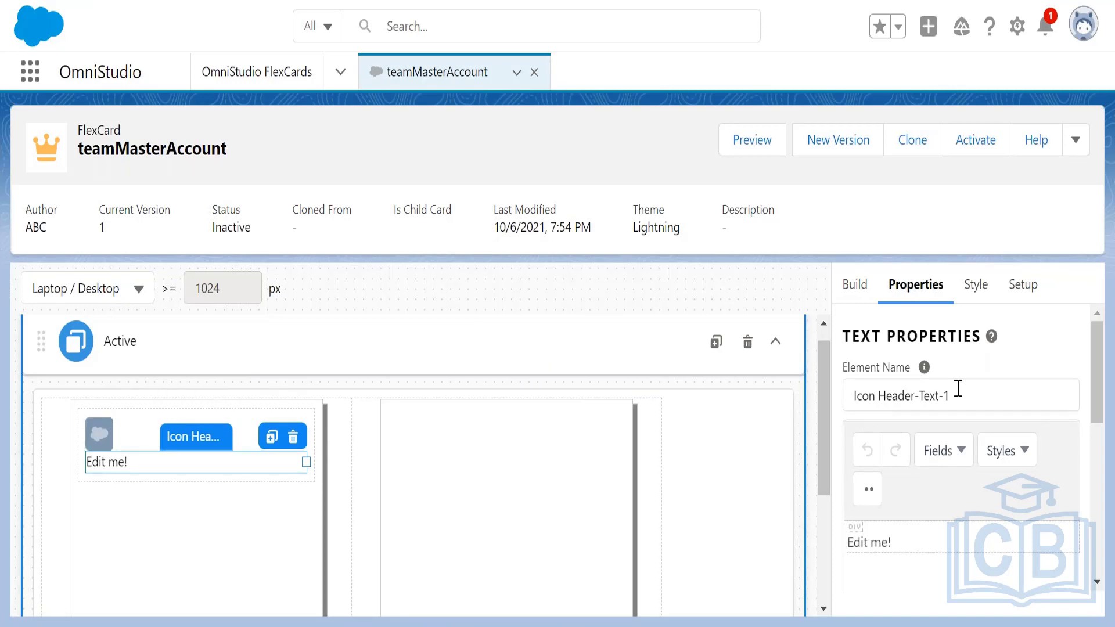
Step: Rename the Text element inside the Icon Header block as Account-Text
{"action": "left_click_drag", "start_coordinate": [961, 396], "coordinate": [844, 392]}
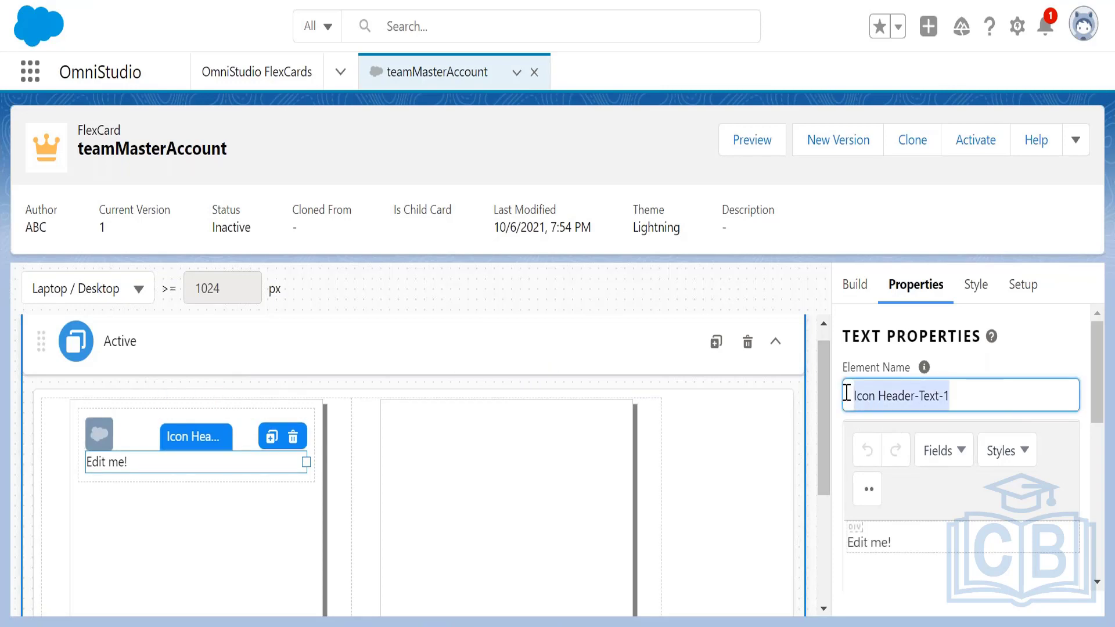
{"action": "type", "text": "Account"}
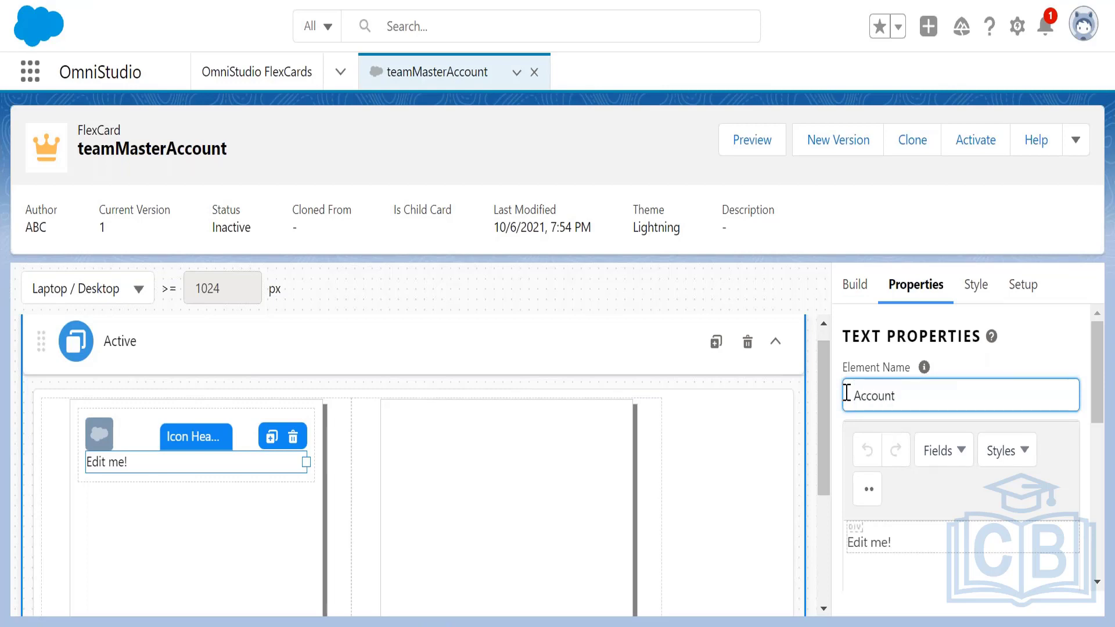
{"action": "type", "text": "-Text"}
{"action": "left_click", "coordinate": [754, 450]}
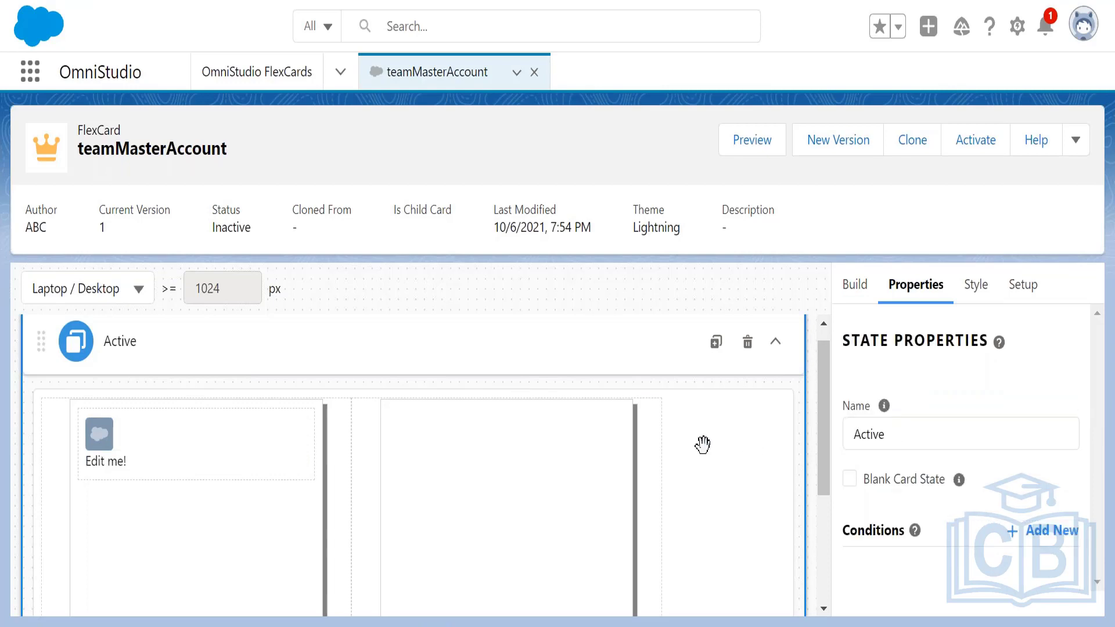
{"action": "left_click", "coordinate": [168, 468]}
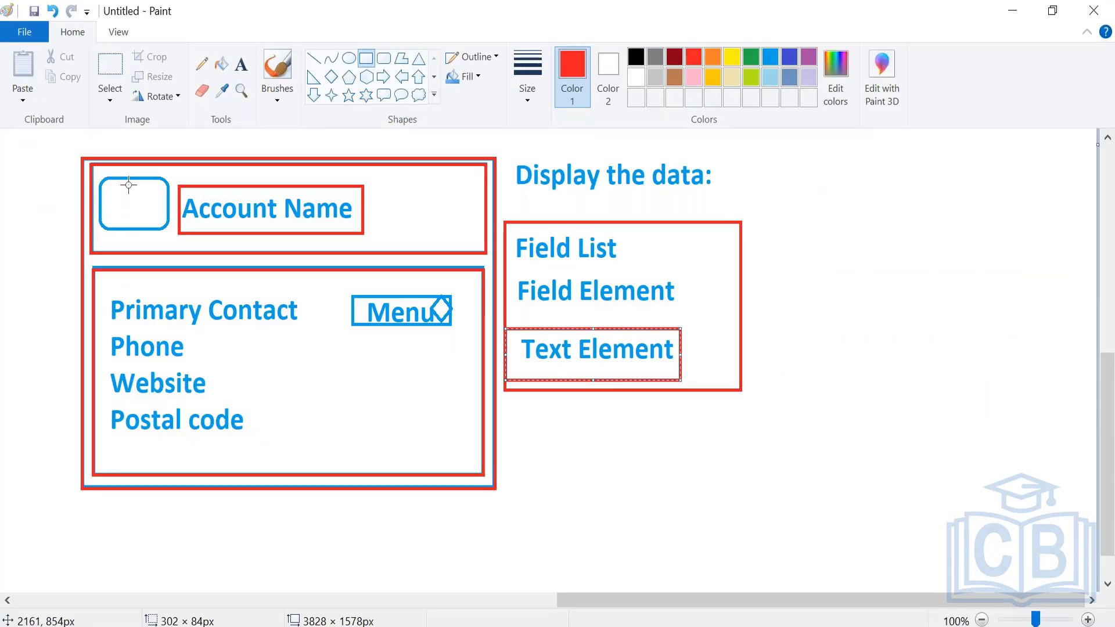
Step: Switch to Paint, fill the icon and Account Name boxes light grey, and outline the four contact fields with a rectangle about 382 × 255 px
{"action": "left_click", "coordinate": [657, 77]}
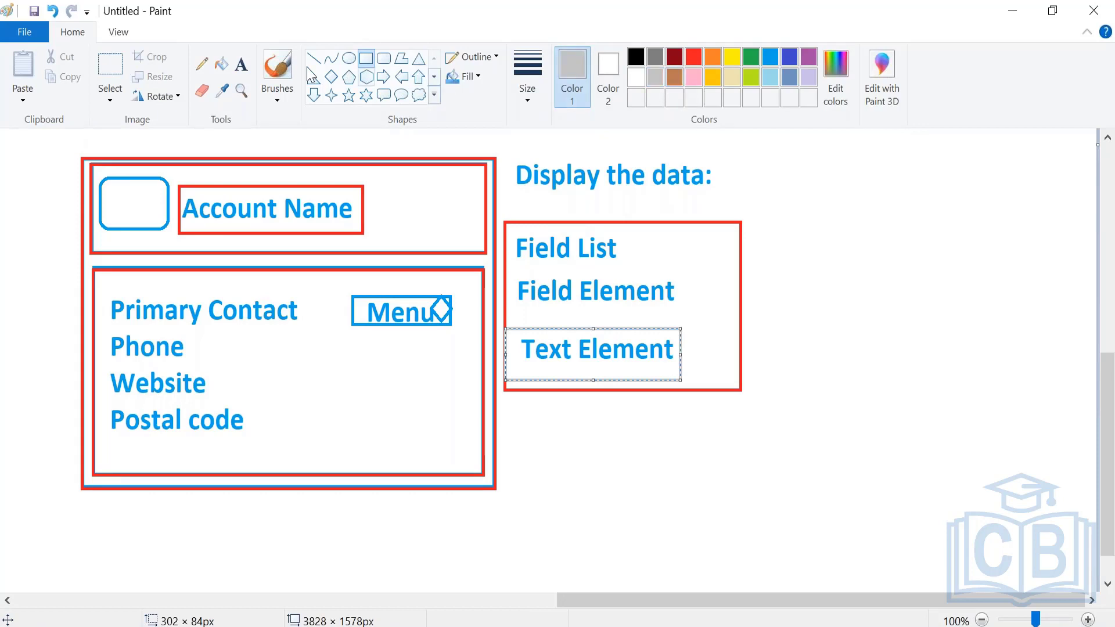
{"action": "left_click", "coordinate": [222, 64]}
{"action": "left_click", "coordinate": [149, 201]}
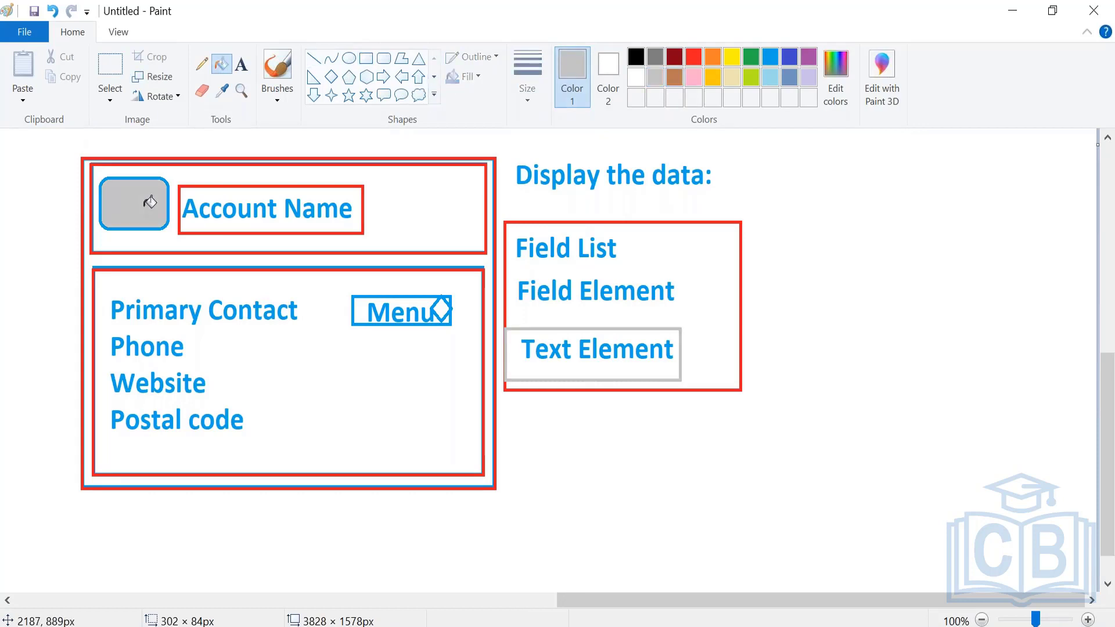
{"action": "left_click", "coordinate": [262, 196]}
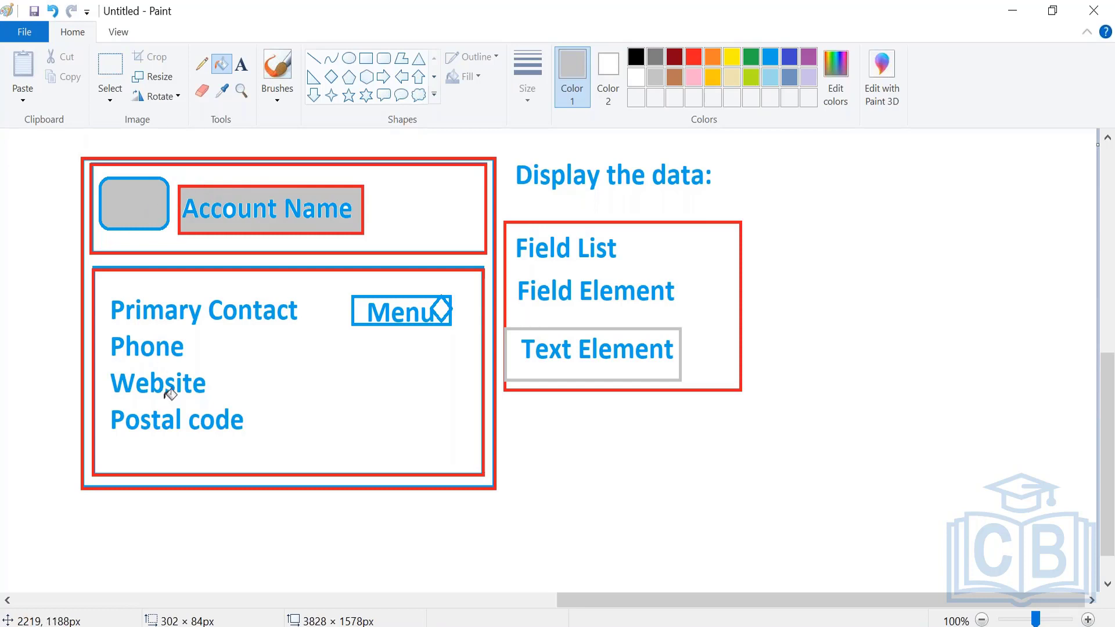
{"action": "left_click", "coordinate": [367, 60]}
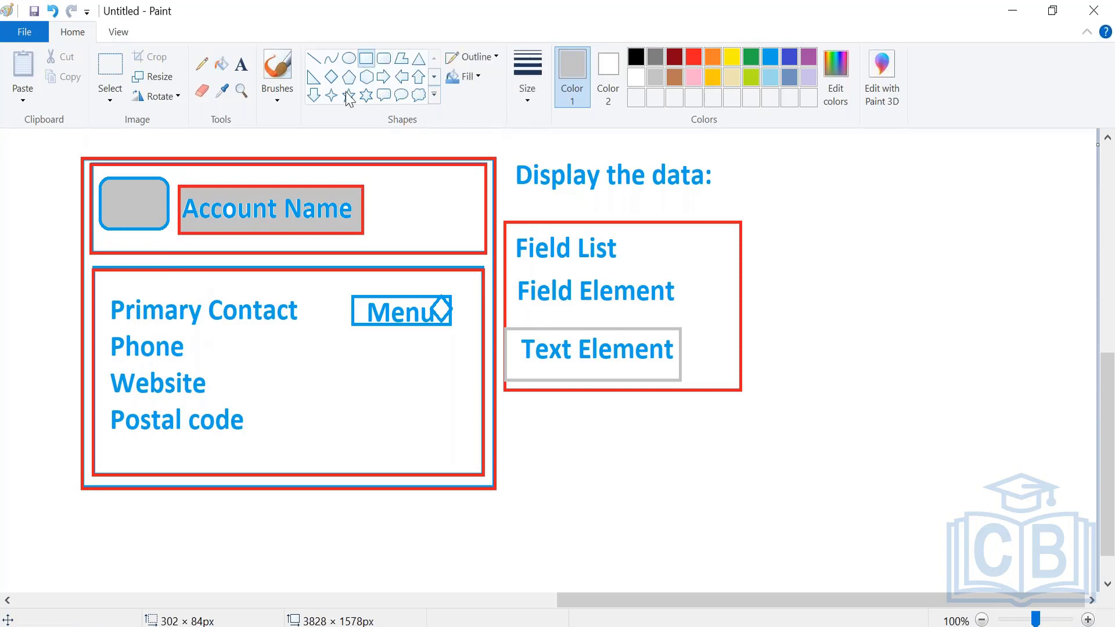
{"action": "mouse_move", "coordinate": [103, 291]}
{"action": "left_mouse_down"}
{"action": "mouse_move", "coordinate": [224, 342]}
{"action": "mouse_move", "coordinate": [298, 398]}
{"action": "mouse_move", "coordinate": [325, 448]}
{"action": "left_mouse_up"}
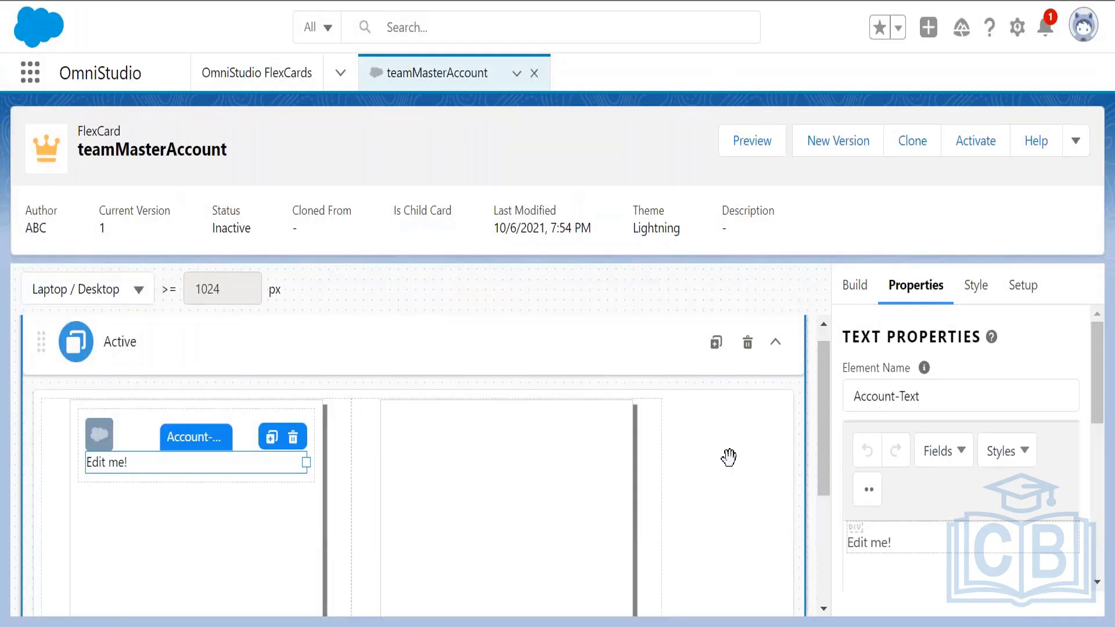
Step: Switch back to the teamMasterAccount FlexCard, add a Text element directly below the Icon Header block, and select it
{"action": "left_click", "coordinate": [861, 297]}
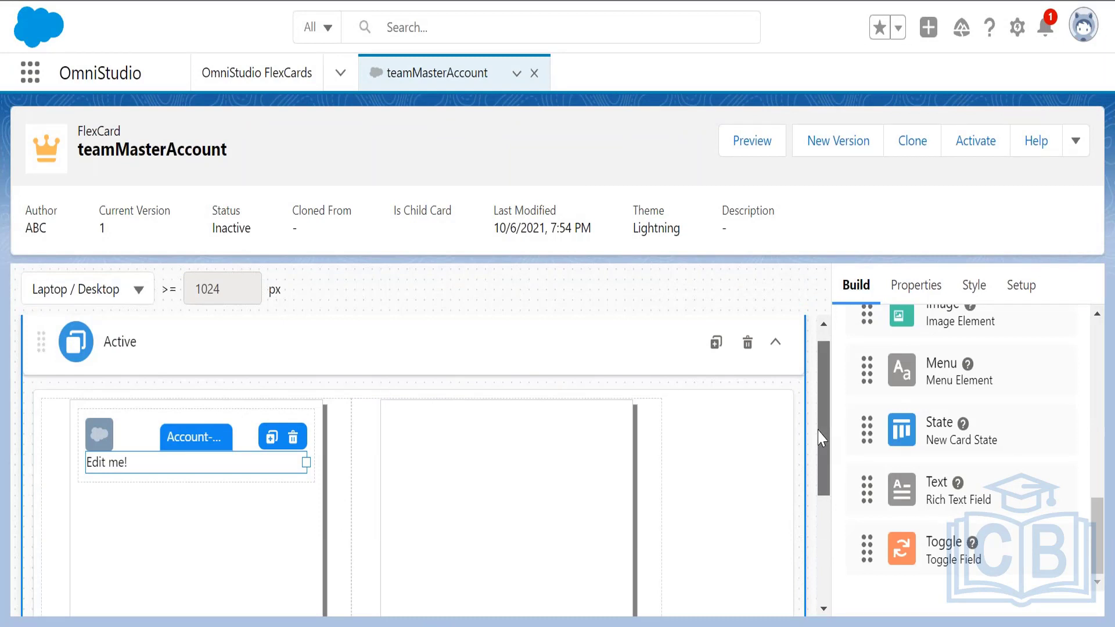
{"action": "left_click_drag", "start_coordinate": [822, 437], "coordinate": [822, 460]}
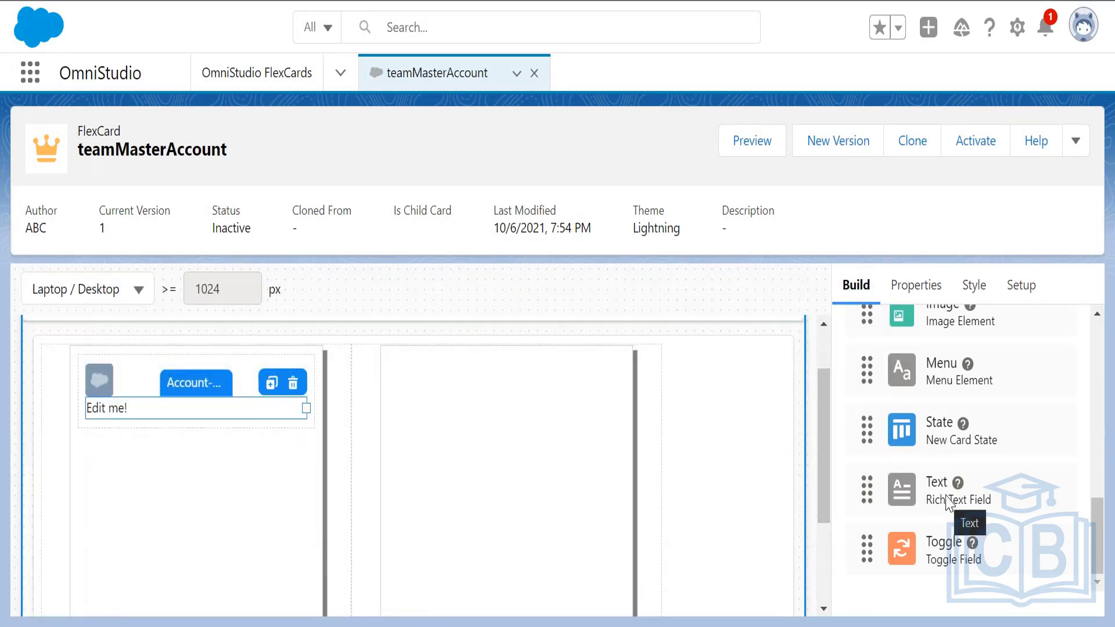
{"action": "left_click", "coordinate": [253, 372]}
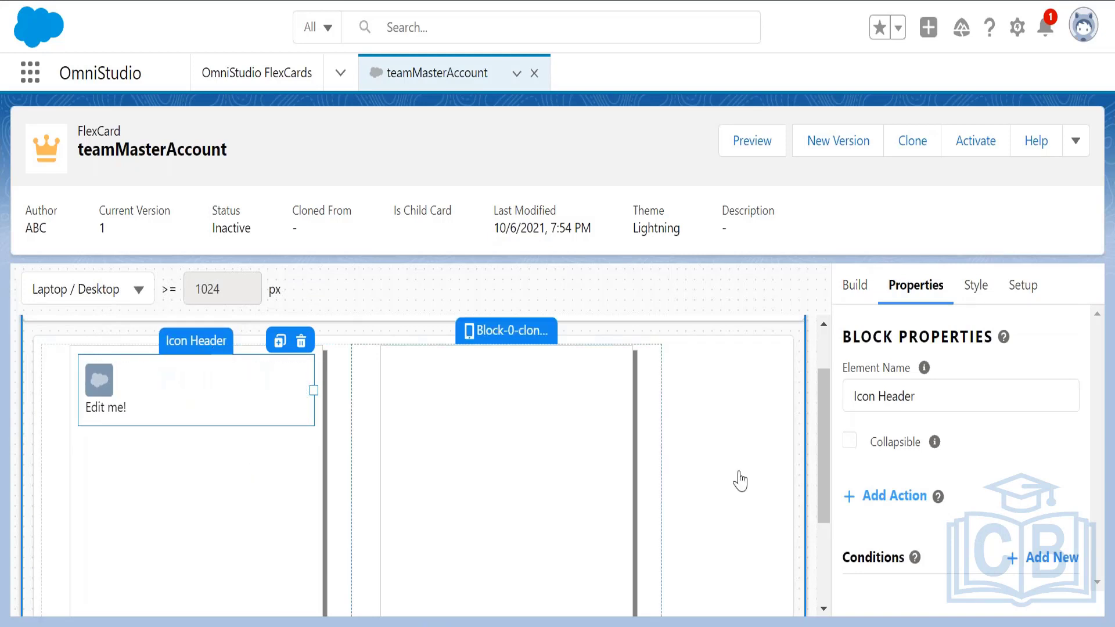
{"action": "left_click", "coordinate": [864, 297]}
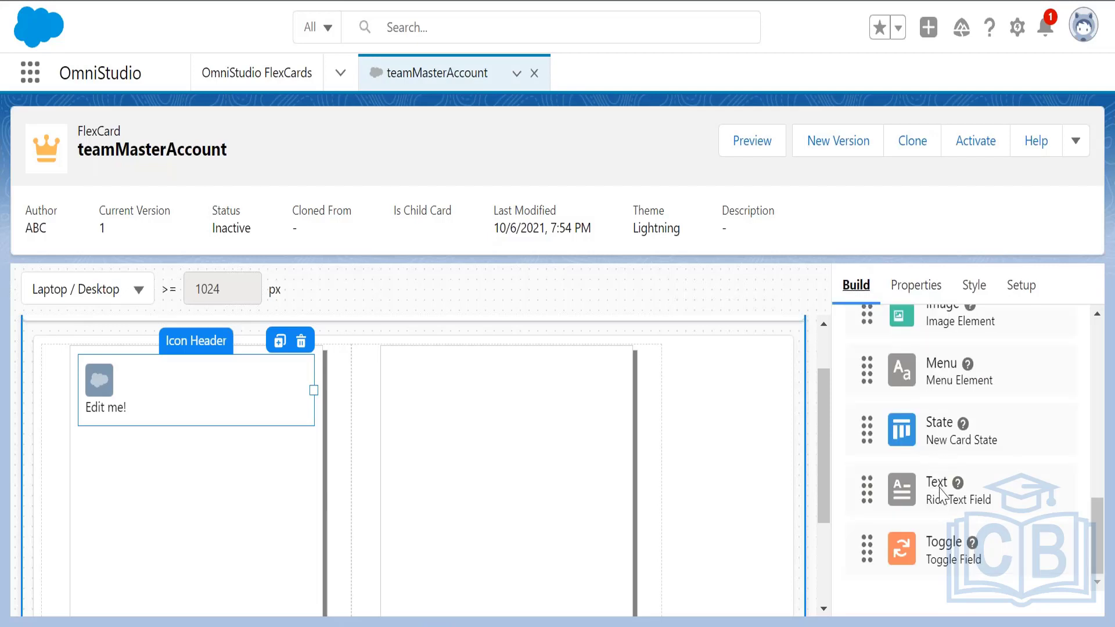
{"action": "left_click_drag", "start_coordinate": [943, 497], "coordinate": [183, 429]}
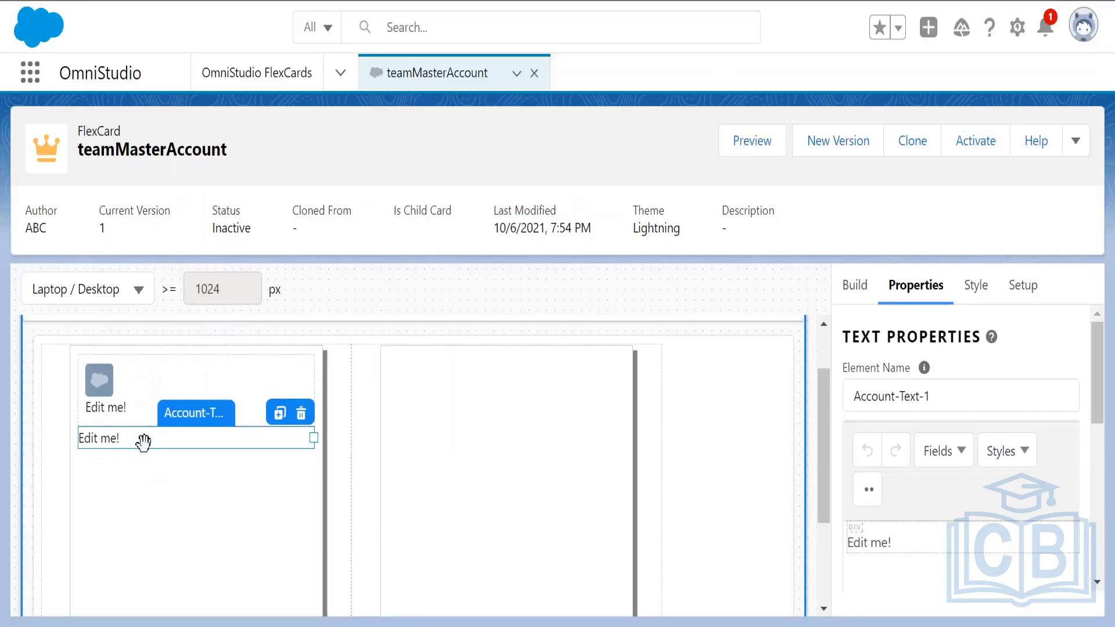
{"action": "left_click", "coordinate": [144, 439]}
{"action": "left_click", "coordinate": [200, 442]}
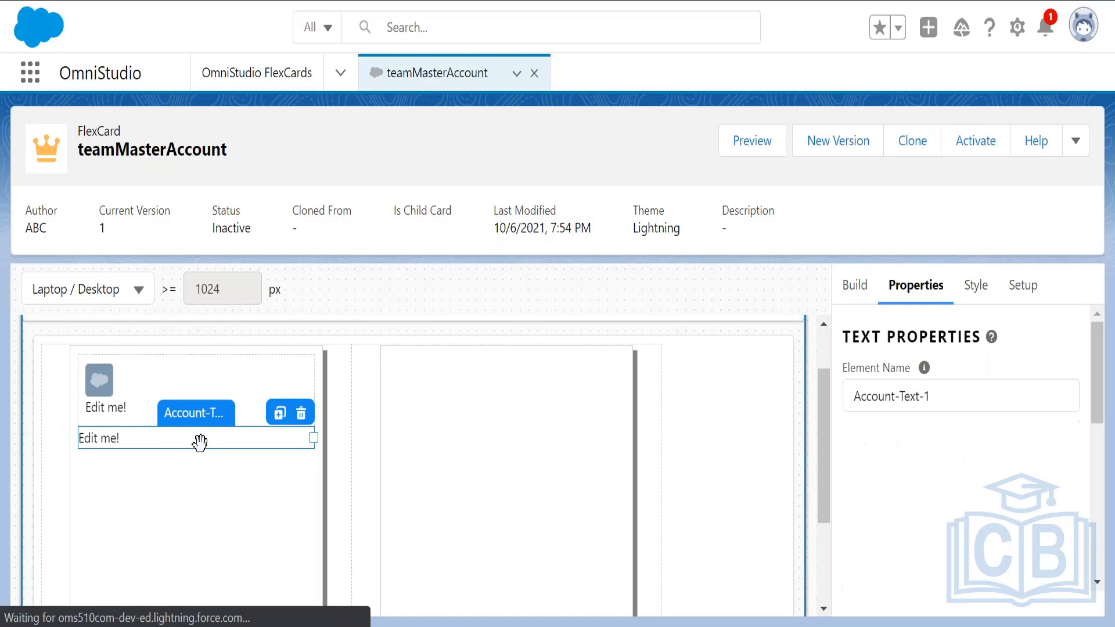
Step: Clone the Text element below the Icon Header block to make four separate text lines, deleting the surplus copy made on the way
{"action": "left_click", "coordinate": [280, 413]}
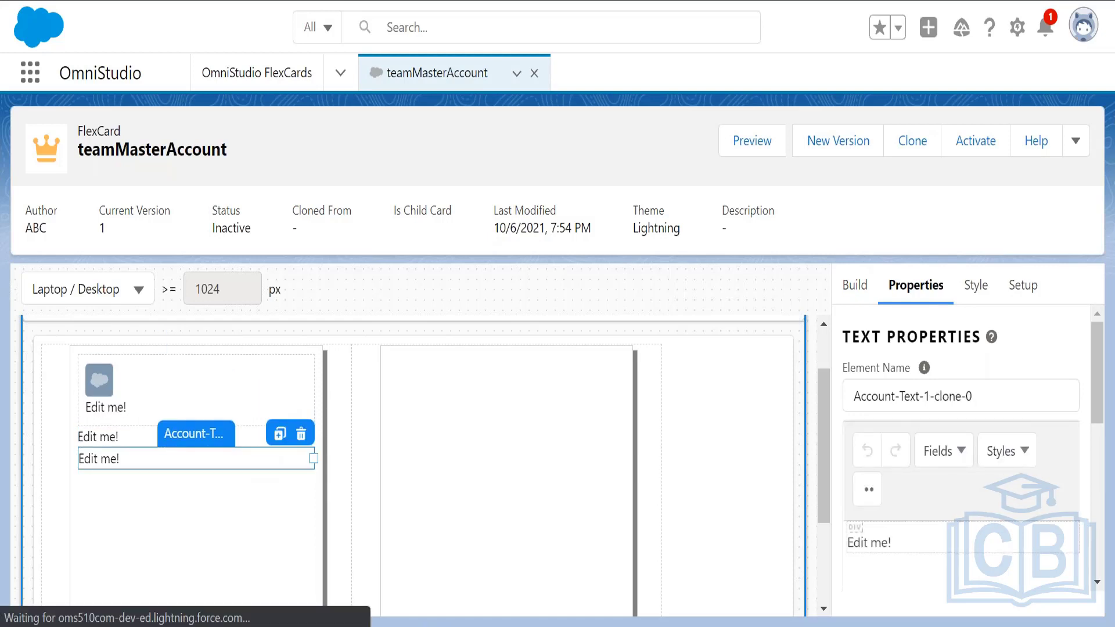
{"action": "left_click", "coordinate": [280, 435]}
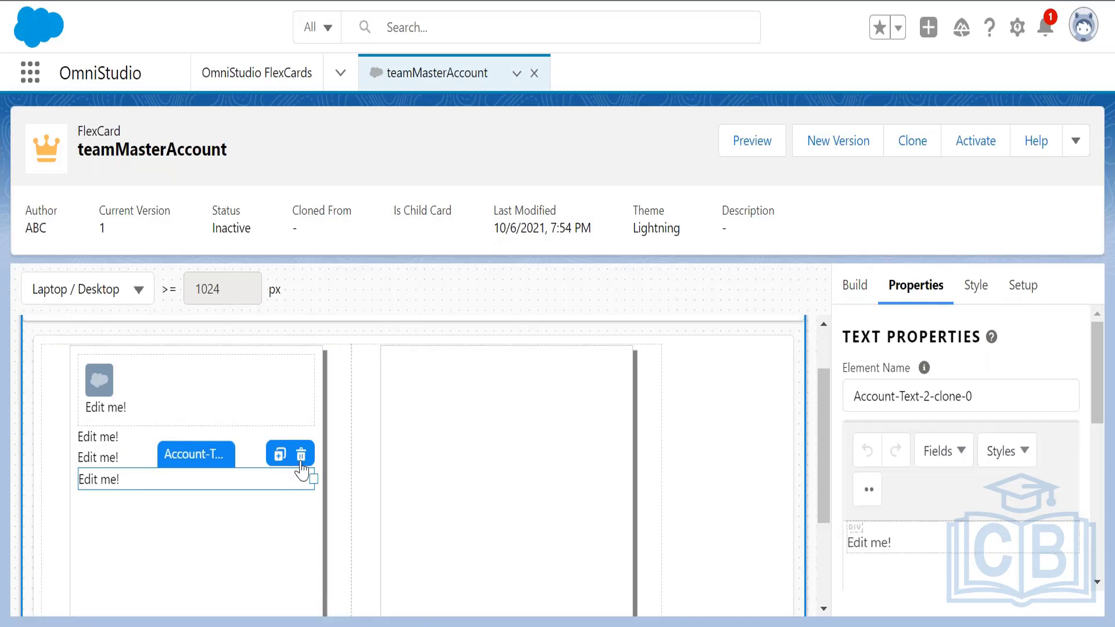
{"action": "left_click", "coordinate": [301, 458]}
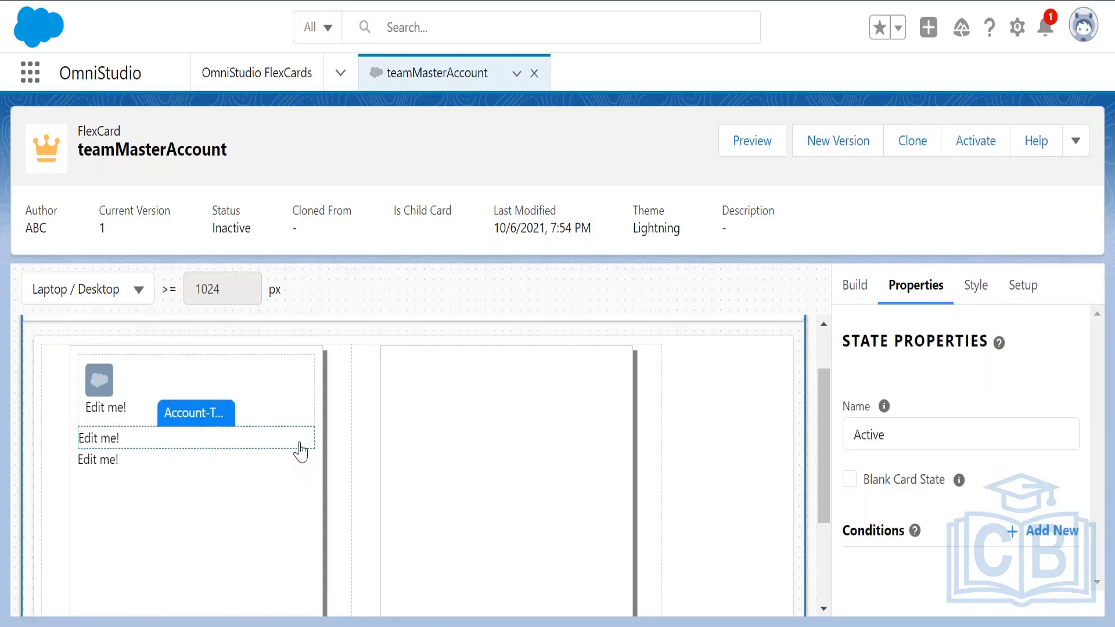
{"action": "left_click", "coordinate": [274, 372]}
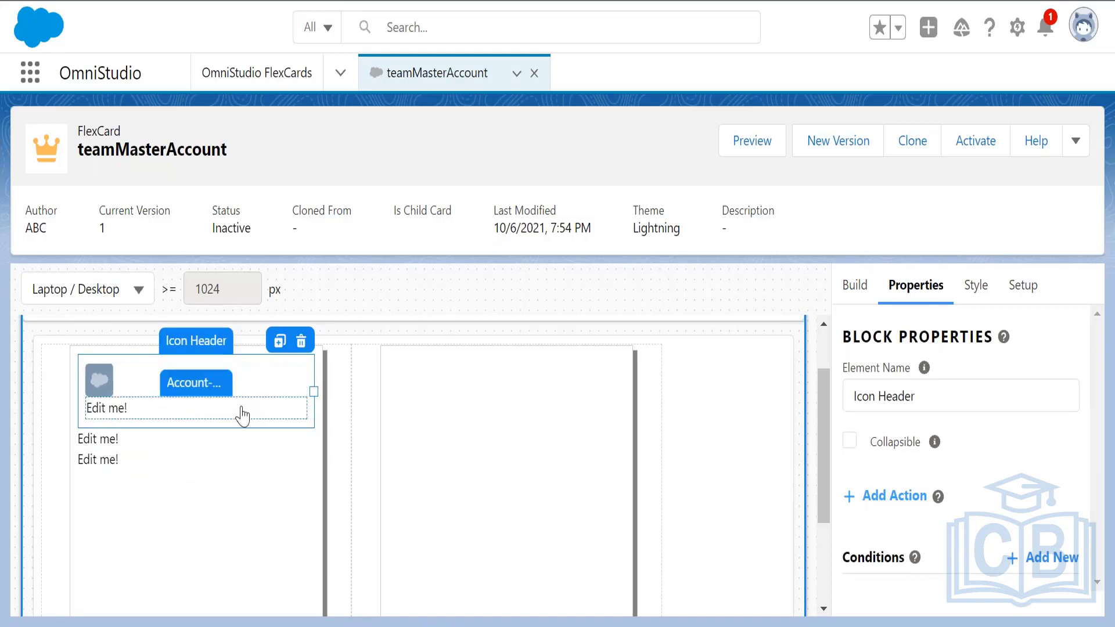
{"action": "left_click", "coordinate": [256, 459]}
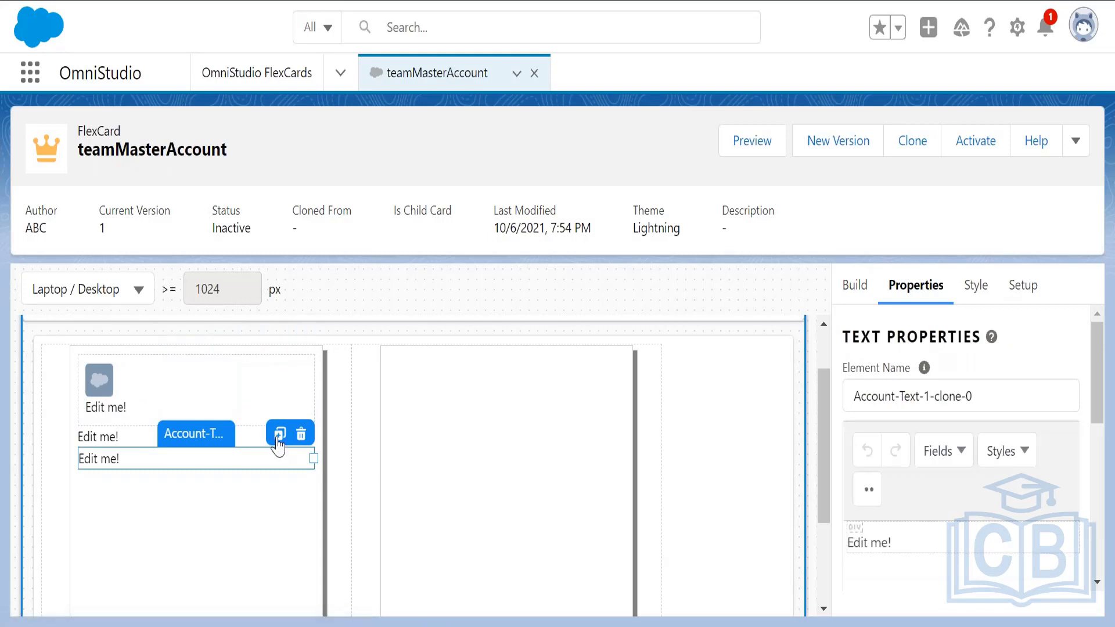
{"action": "left_click", "coordinate": [279, 433]}
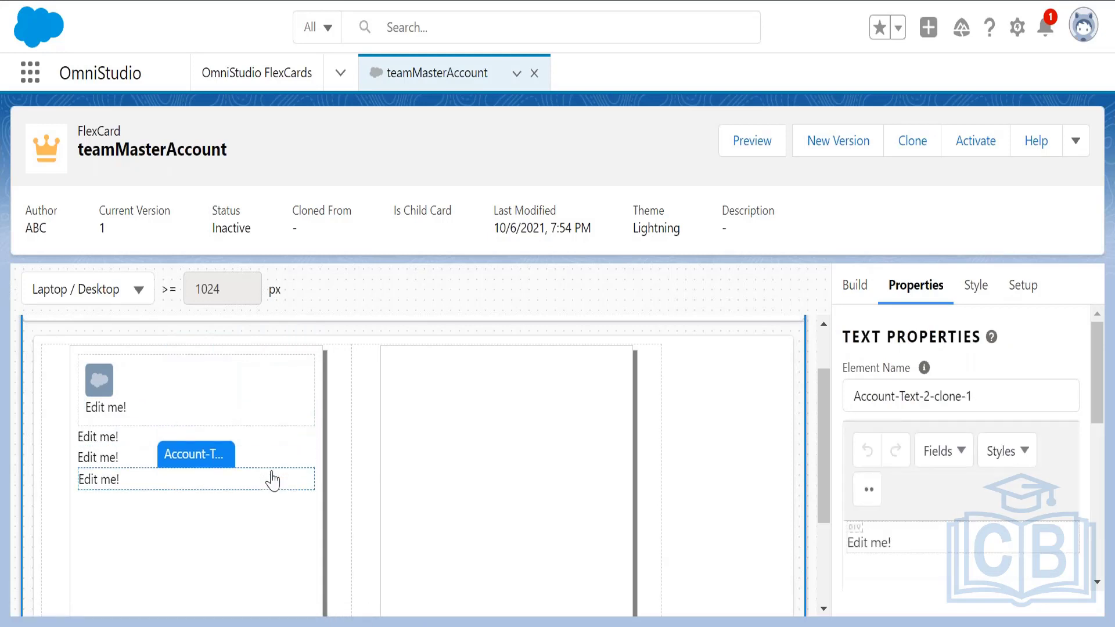
{"action": "left_click", "coordinate": [274, 479]}
{"action": "left_click", "coordinate": [280, 454]}
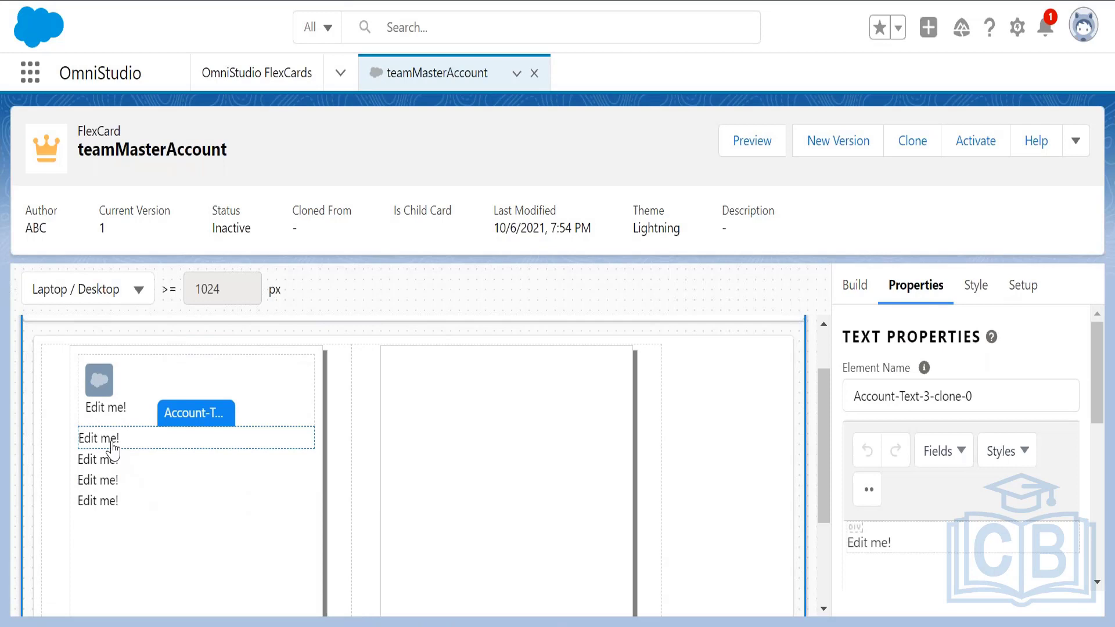
Step: Examine the element names and placement of the text lines, the neighbouring Block-0-clone-0 and the Icon Header block
{"action": "left_click", "coordinate": [108, 460]}
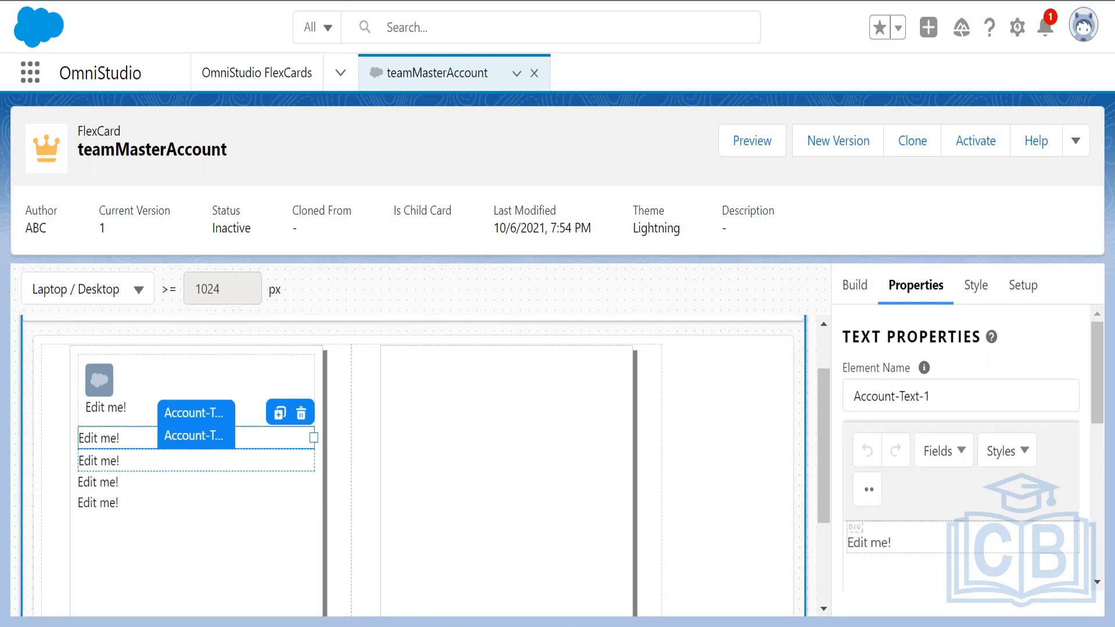
{"action": "left_click", "coordinate": [106, 477]}
{"action": "left_click", "coordinate": [99, 500]}
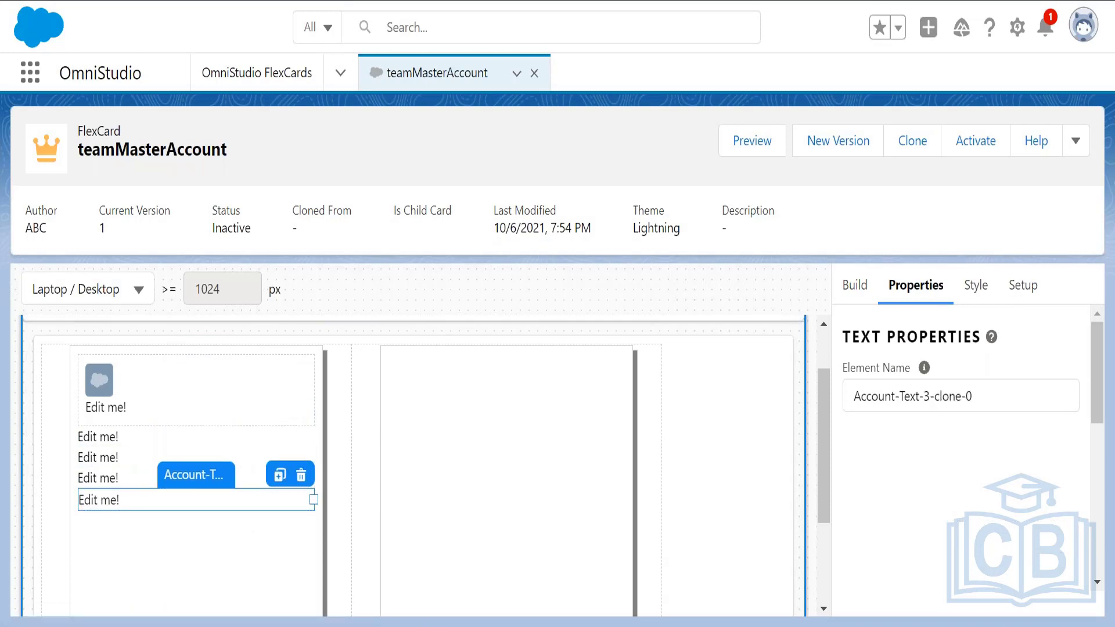
{"action": "left_click", "coordinate": [460, 473]}
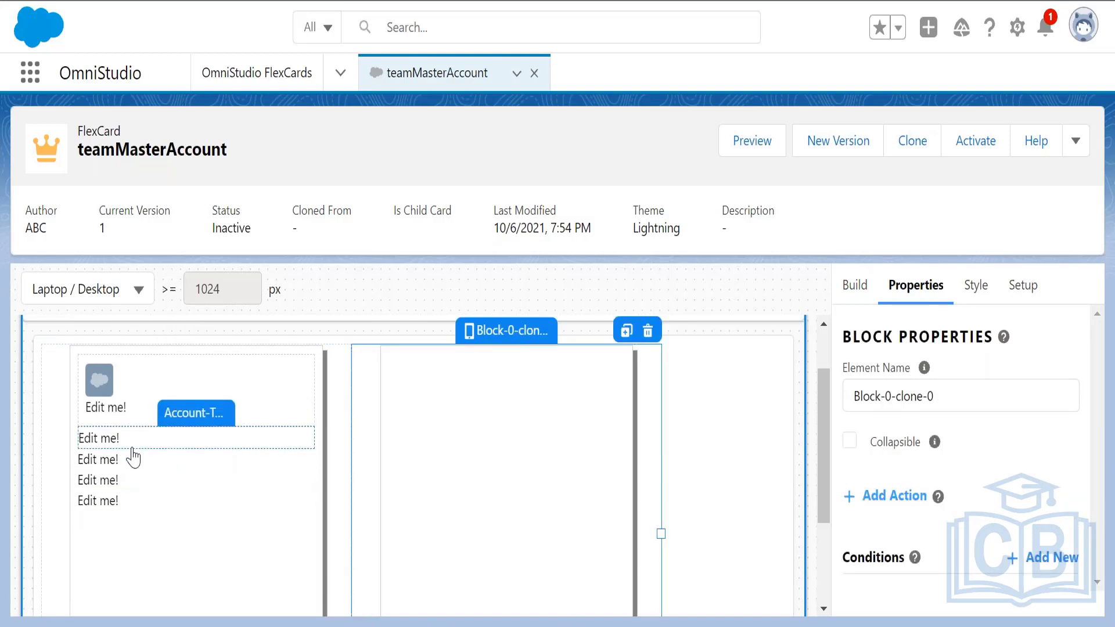
{"action": "left_click", "coordinate": [194, 372]}
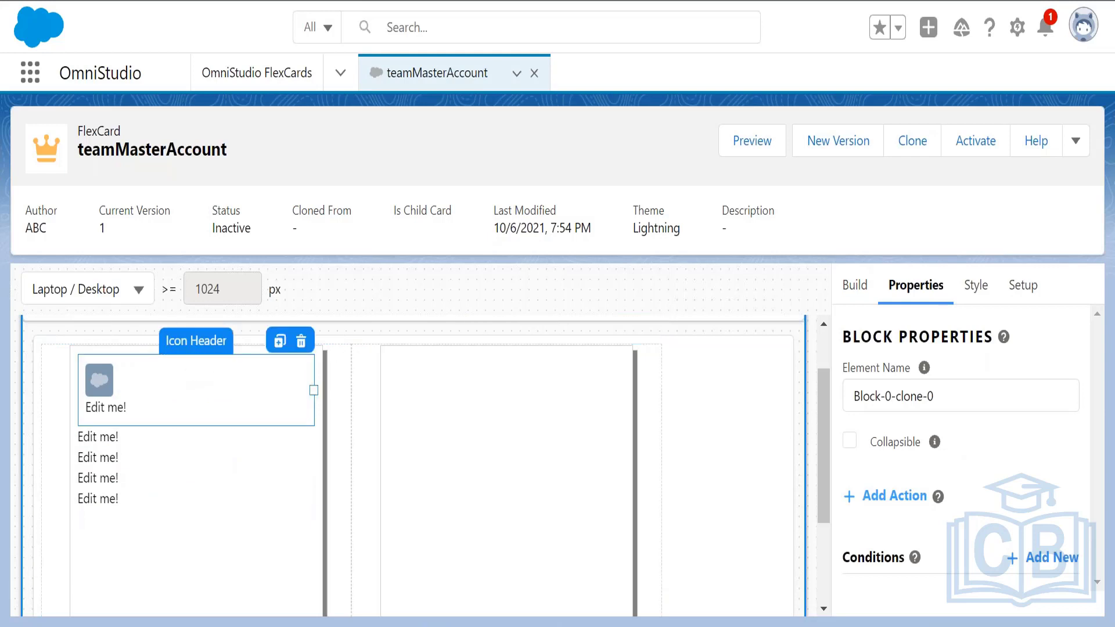
{"action": "left_click", "coordinate": [107, 439]}
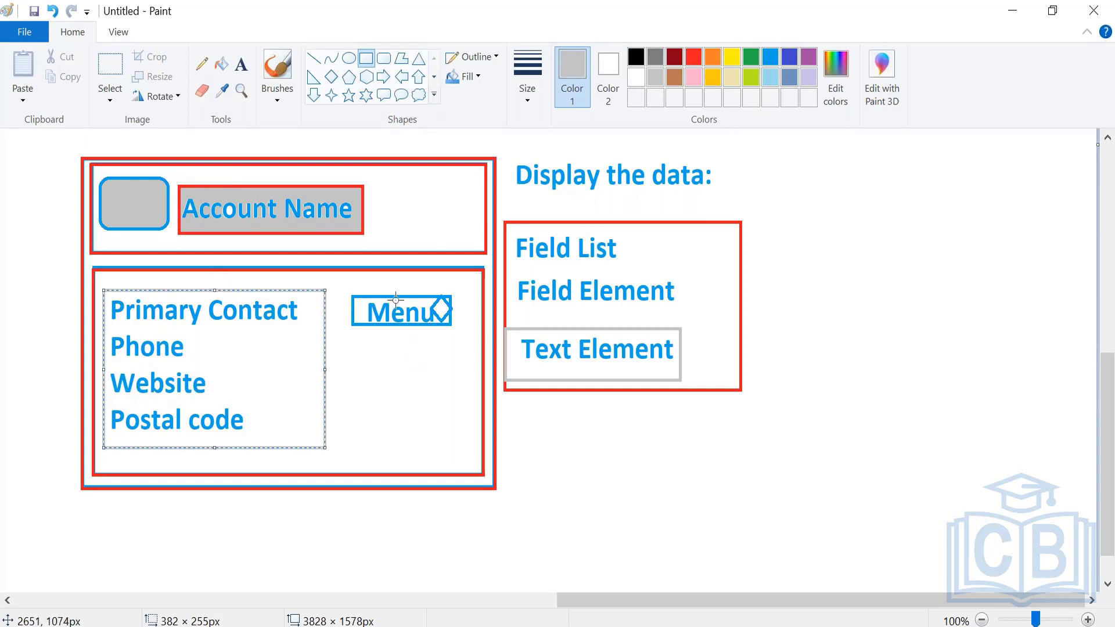
Step: Outline the Menu box in the Paint sketch, then switch back to the teamMasterAccount FlexCard and add a Menu element below the first text line
{"action": "left_click_drag", "start_coordinate": [345, 285], "coordinate": [458, 331]}
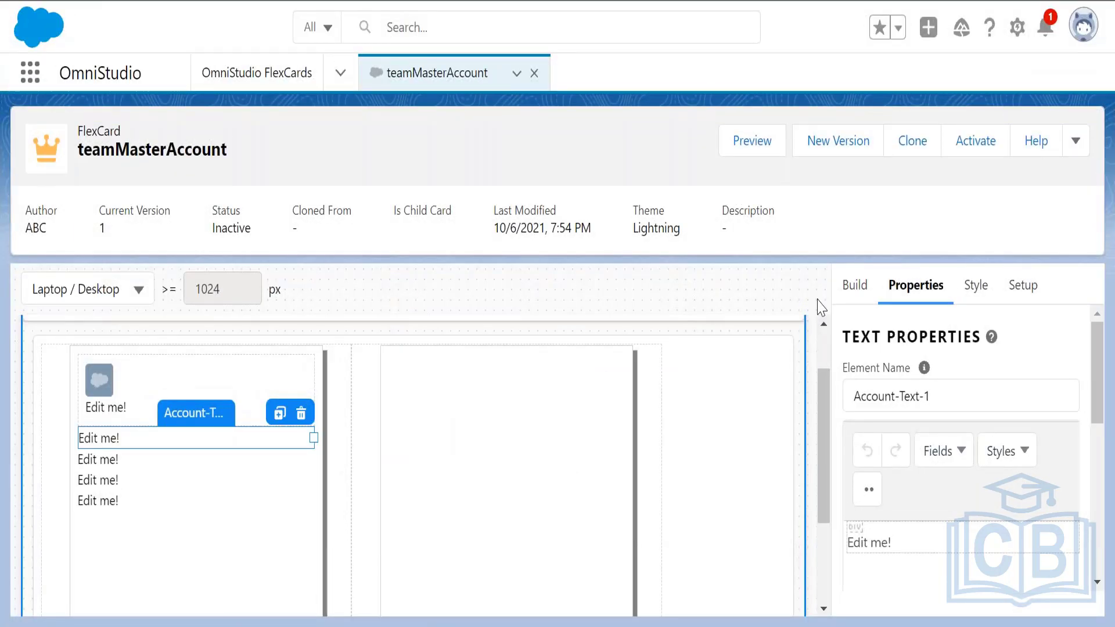
{"action": "left_click", "coordinate": [859, 290]}
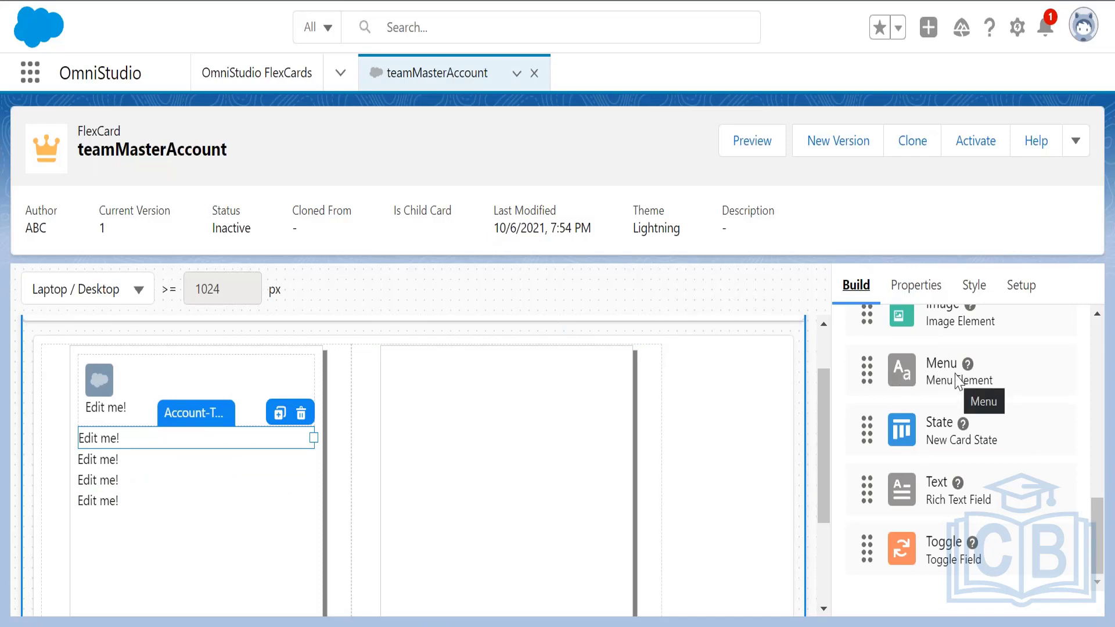
{"action": "left_click_drag", "start_coordinate": [957, 383], "coordinate": [192, 458]}
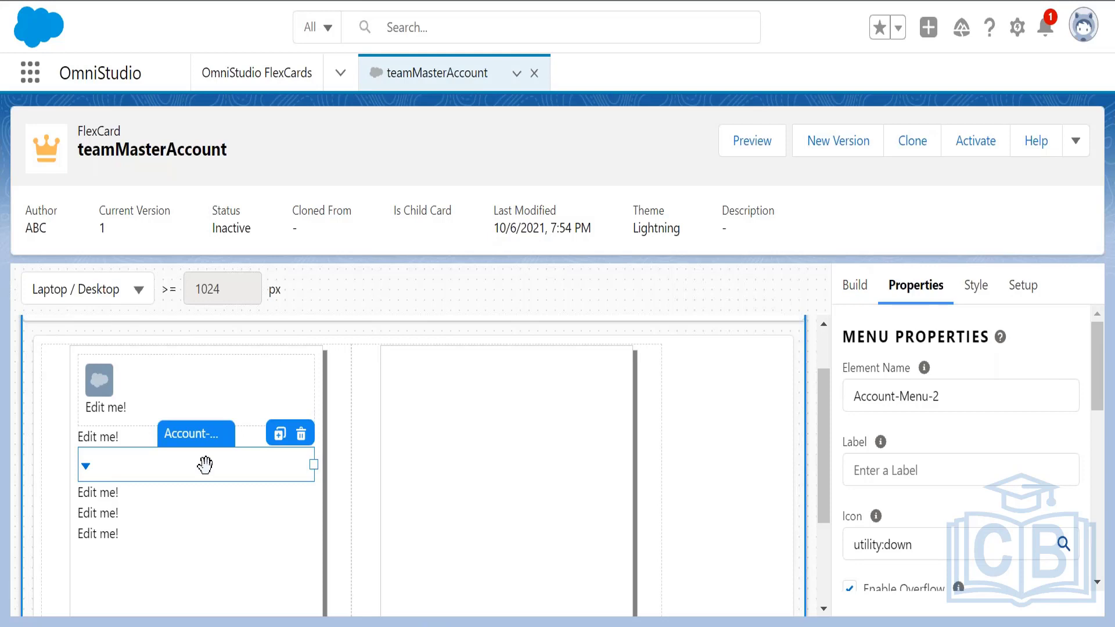
Step: Examine the Menu element's style sections, collapsing Menu, Dimensions, Appearance, Alignment and Custom CSS and checking the Dimensions settings
{"action": "left_click", "coordinate": [973, 287]}
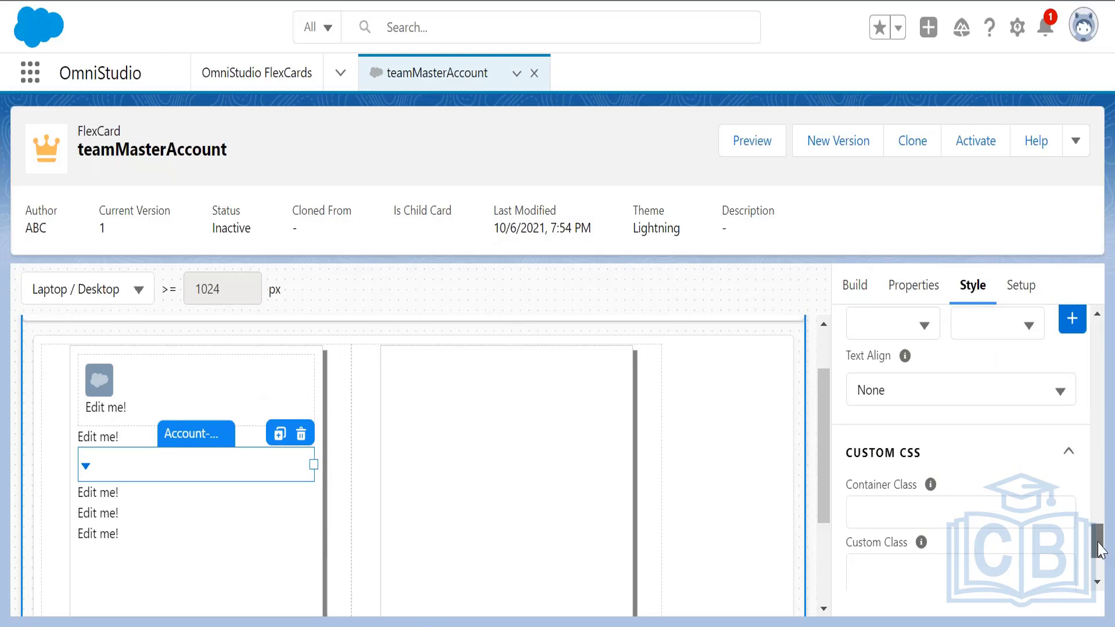
{"action": "left_click_drag", "start_coordinate": [1100, 548], "coordinate": [1097, 348]}
{"action": "left_click", "coordinate": [1068, 405]}
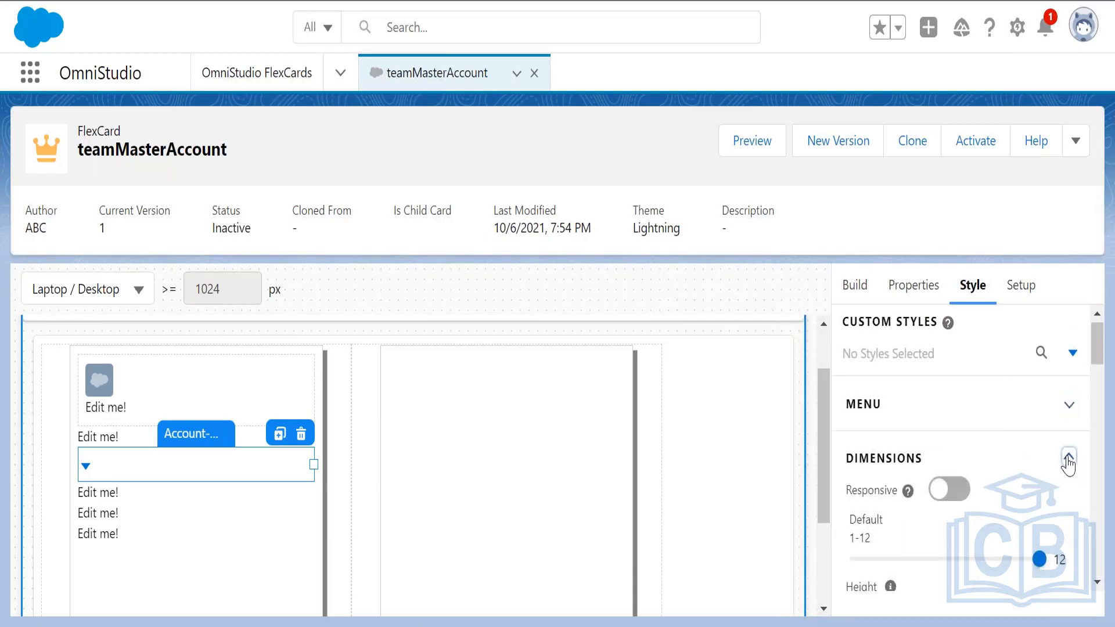
{"action": "left_click", "coordinate": [1068, 460]}
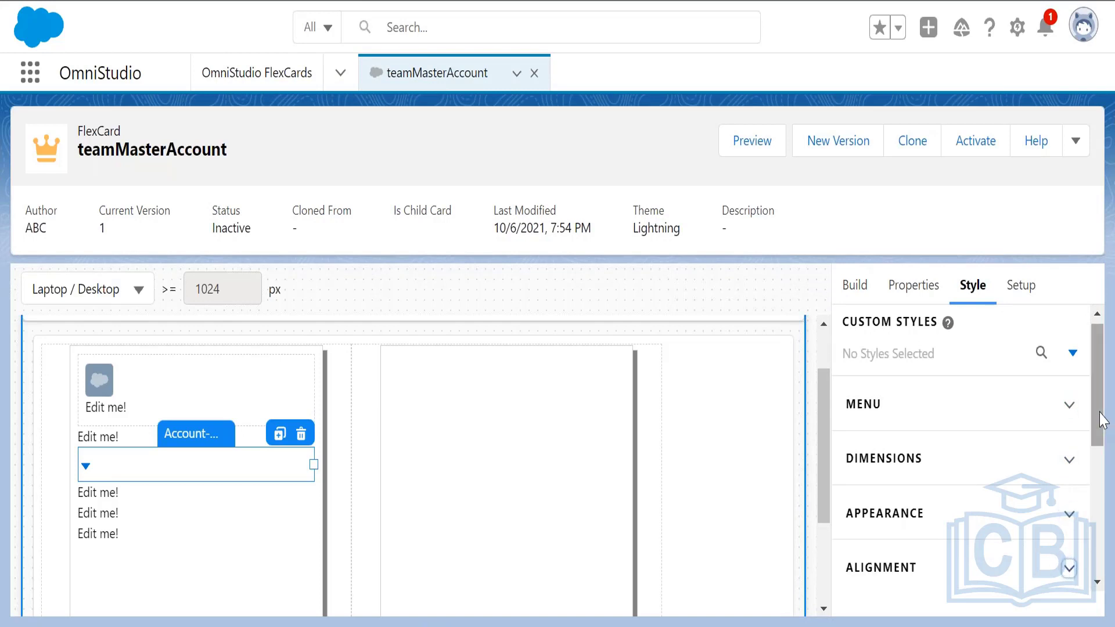
{"action": "left_click_drag", "start_coordinate": [1096, 435], "coordinate": [1101, 473]}
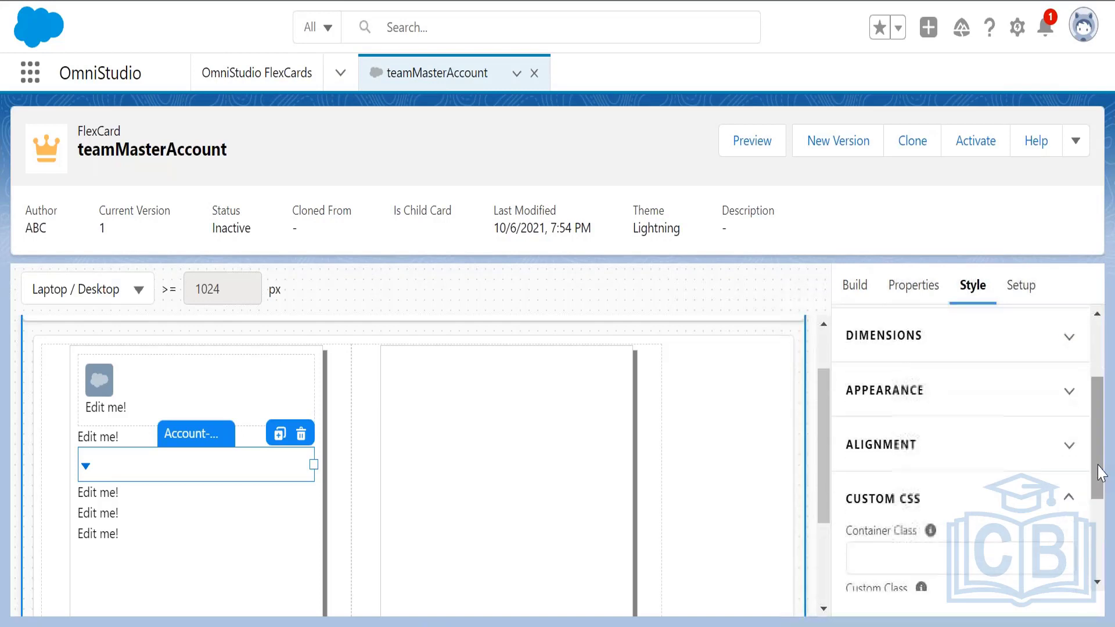
{"action": "left_click", "coordinate": [1068, 497]}
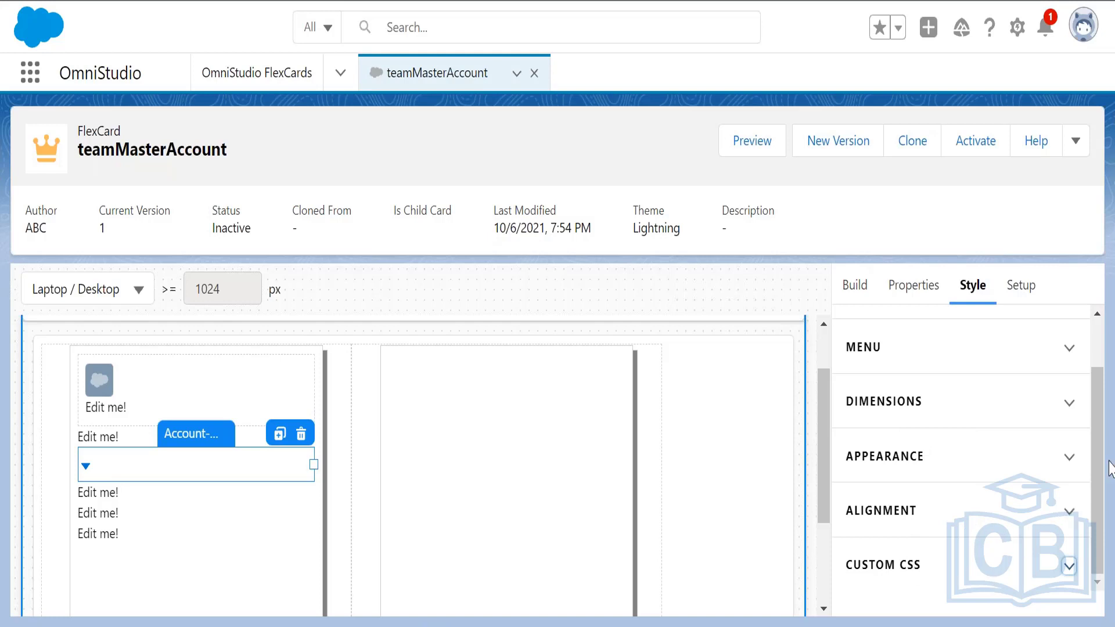
{"action": "scroll", "coordinate": [1101, 460], "scroll_direction": "up", "scroll_amount": 2}
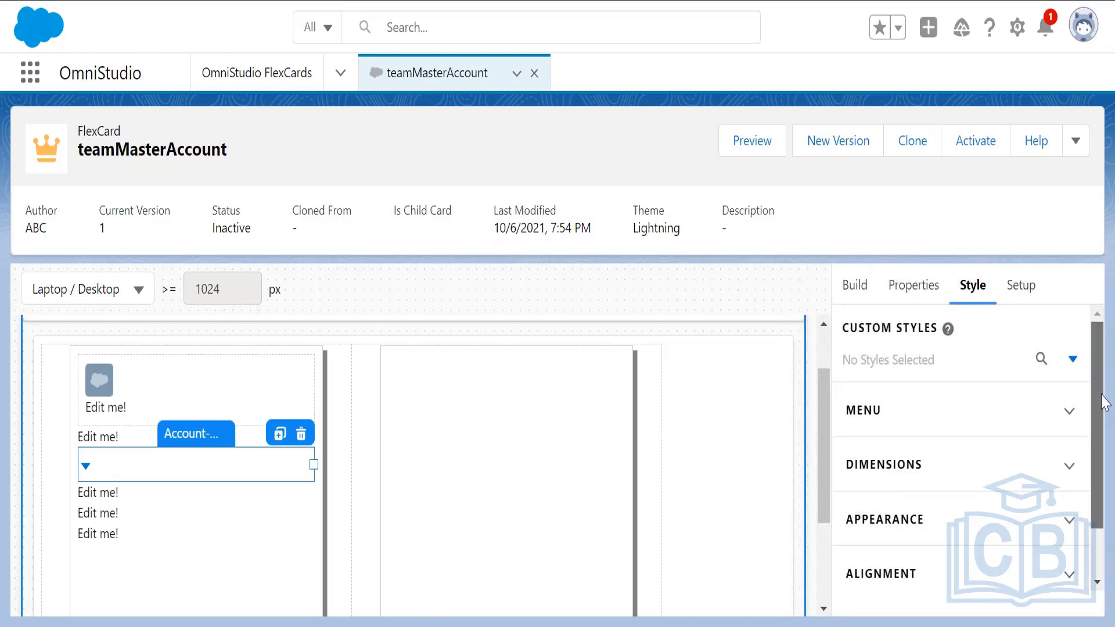
{"action": "scroll", "coordinate": [1103, 482], "scroll_direction": "down", "scroll_amount": 2}
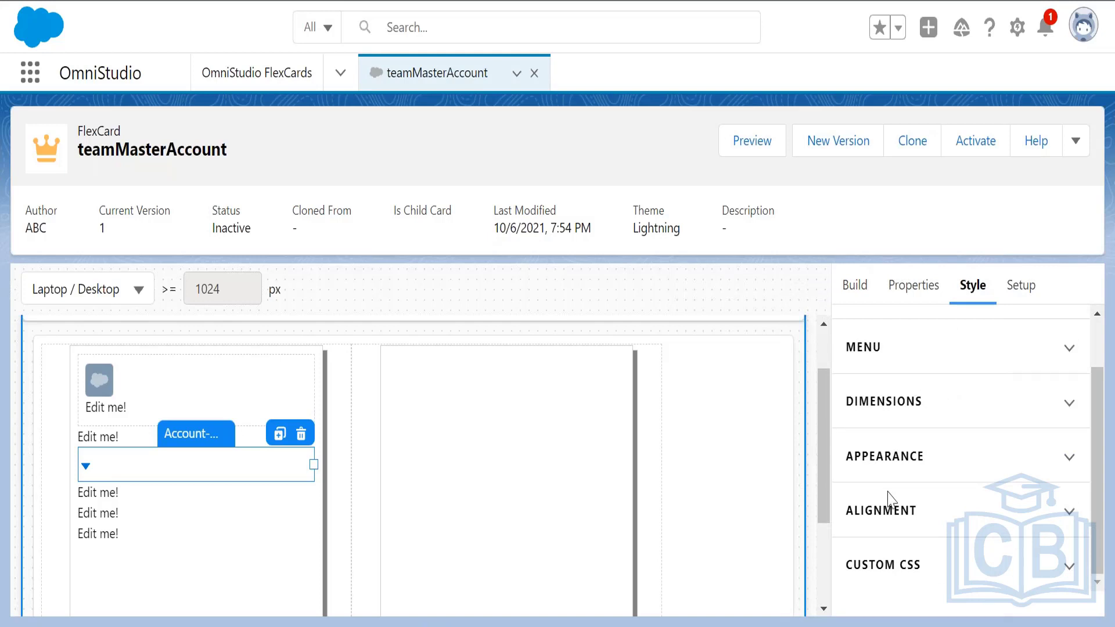
{"action": "left_click", "coordinate": [940, 412]}
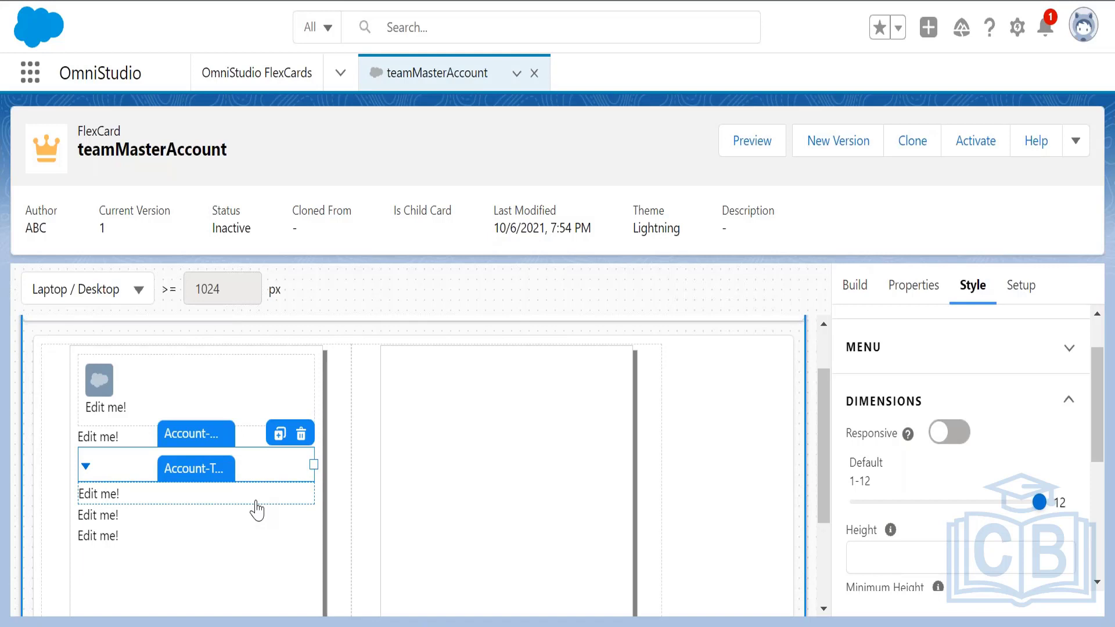
{"action": "left_click", "coordinate": [1068, 401]}
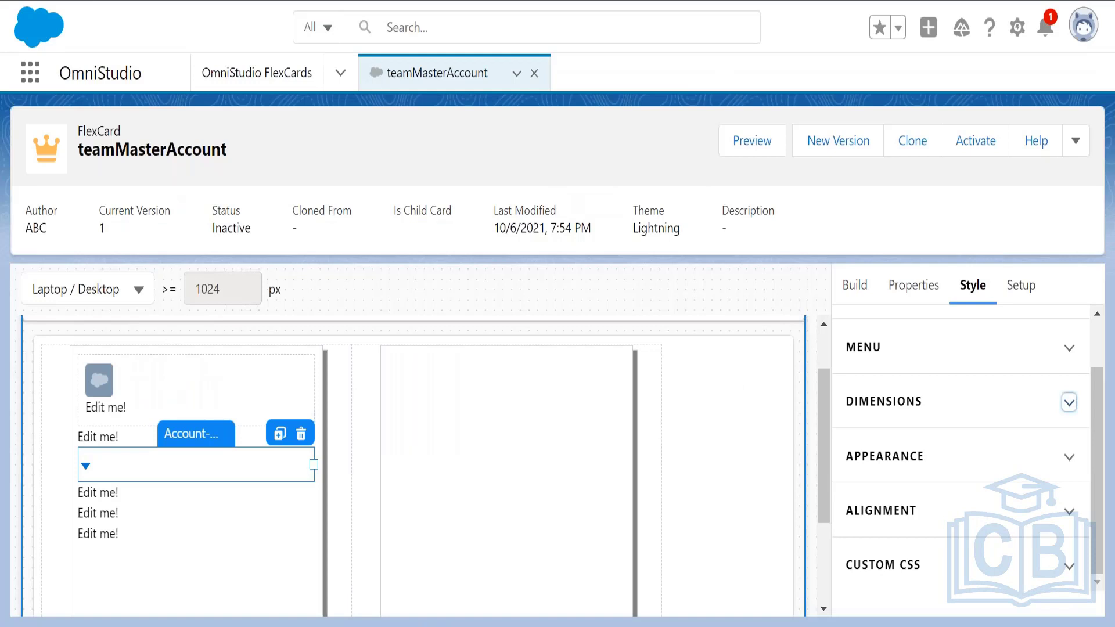
Step: Select the Account block and examine the card's setup, from Card Properties to the Data Source type and name
{"action": "left_click", "coordinate": [167, 577]}
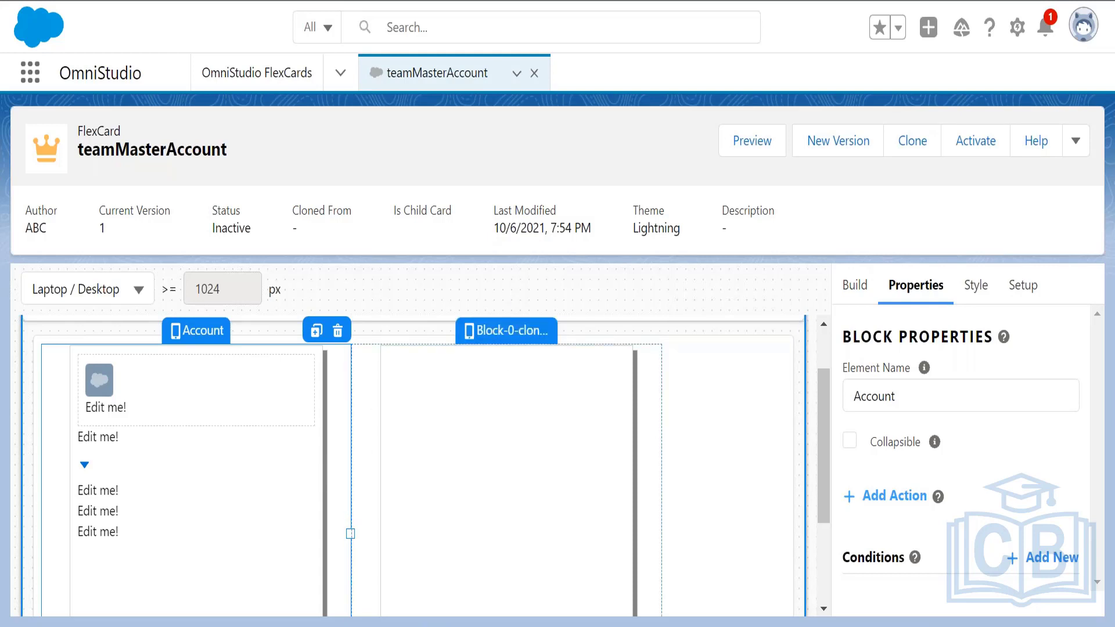
{"action": "left_click", "coordinate": [1013, 288]}
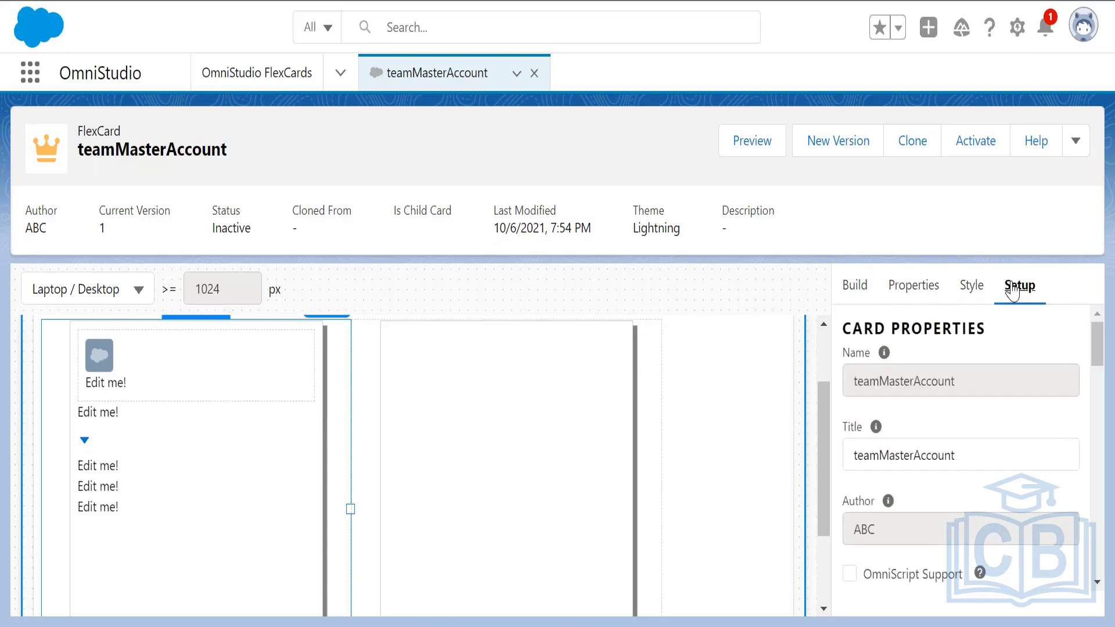
{"action": "left_click", "coordinate": [1098, 350]}
{"action": "mouse_move", "coordinate": [1102, 337]}
{"action": "left_mouse_down"}
{"action": "mouse_move", "coordinate": [1103, 378]}
{"action": "mouse_move", "coordinate": [1104, 339]}
{"action": "left_mouse_up"}
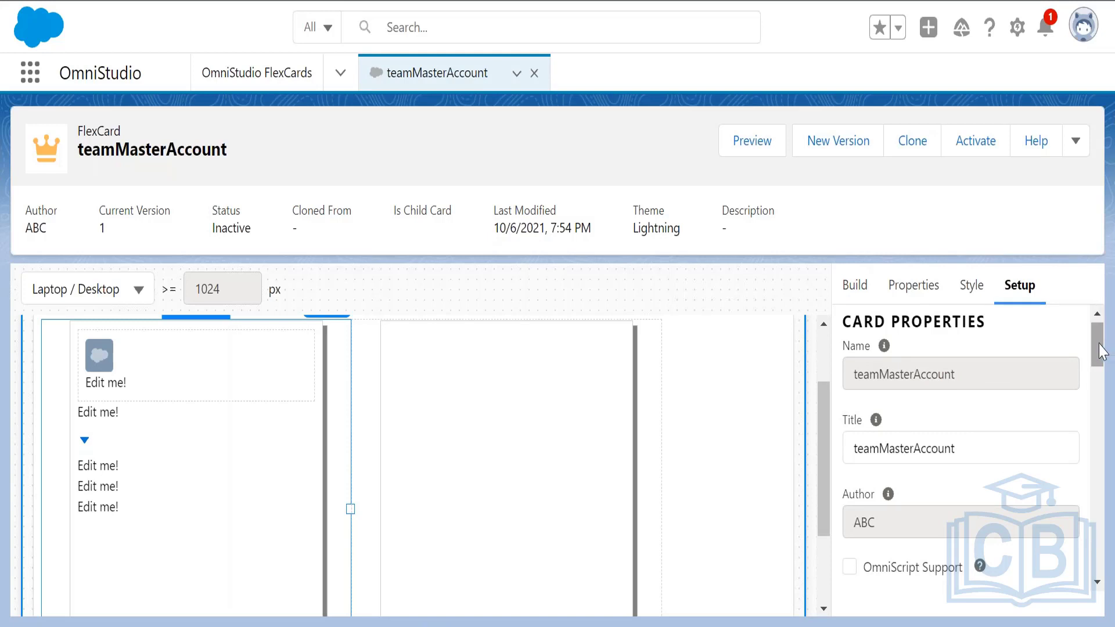
{"action": "left_click_drag", "start_coordinate": [1101, 351], "coordinate": [1097, 476]}
{"action": "scroll", "coordinate": [1096, 480], "scroll_direction": "down", "scroll_amount": 2}
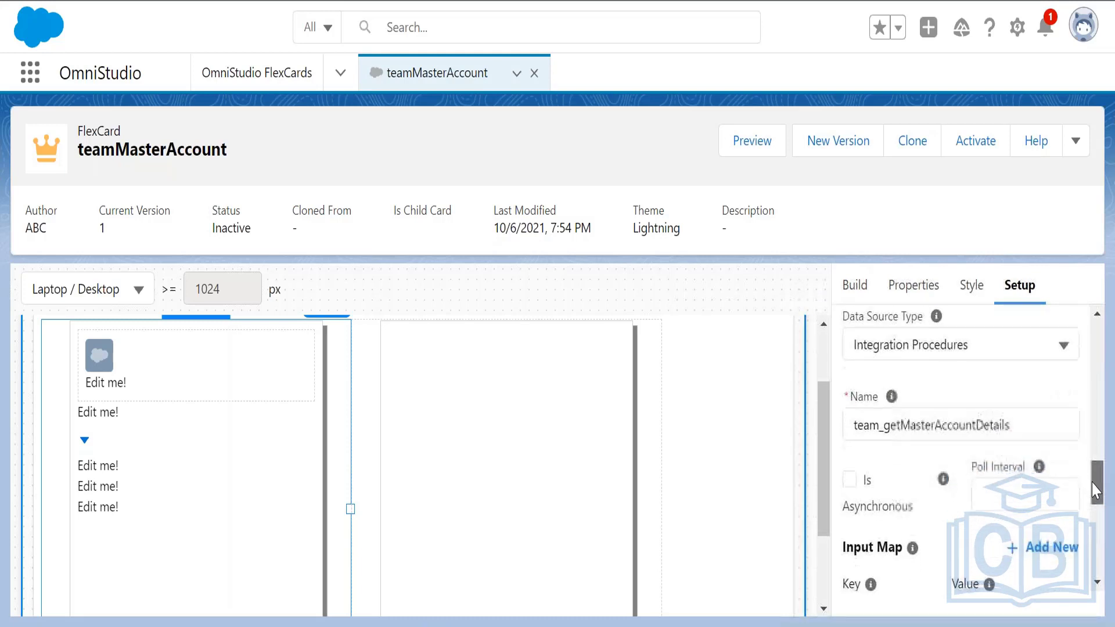
{"action": "scroll", "coordinate": [1092, 476], "scroll_direction": "up", "scroll_amount": 1}
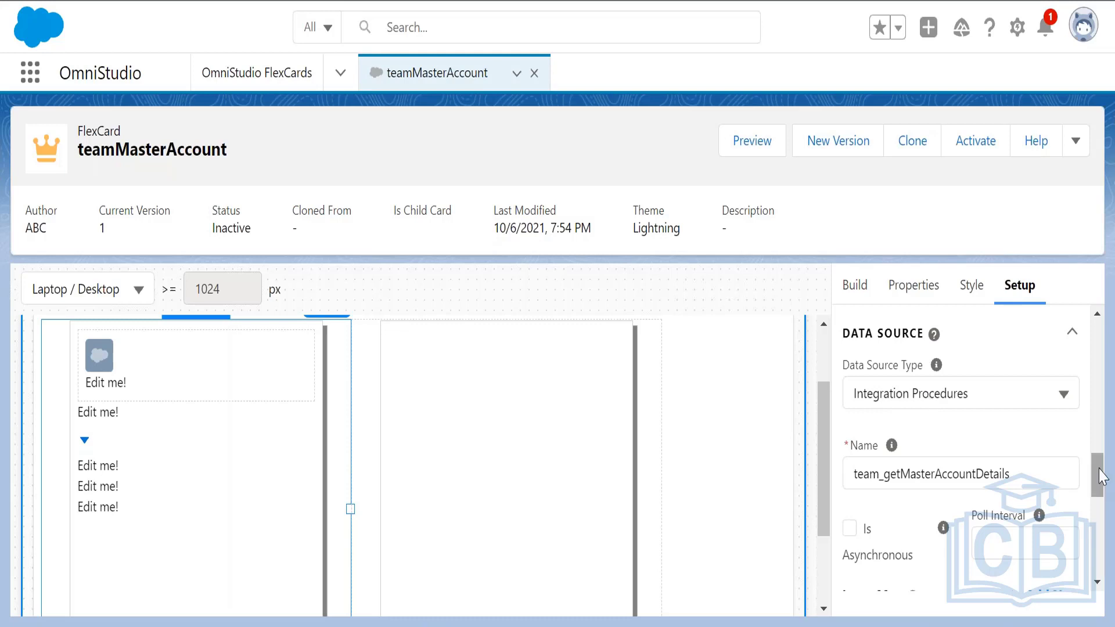
{"action": "left_click_drag", "start_coordinate": [1102, 476], "coordinate": [1109, 339]}
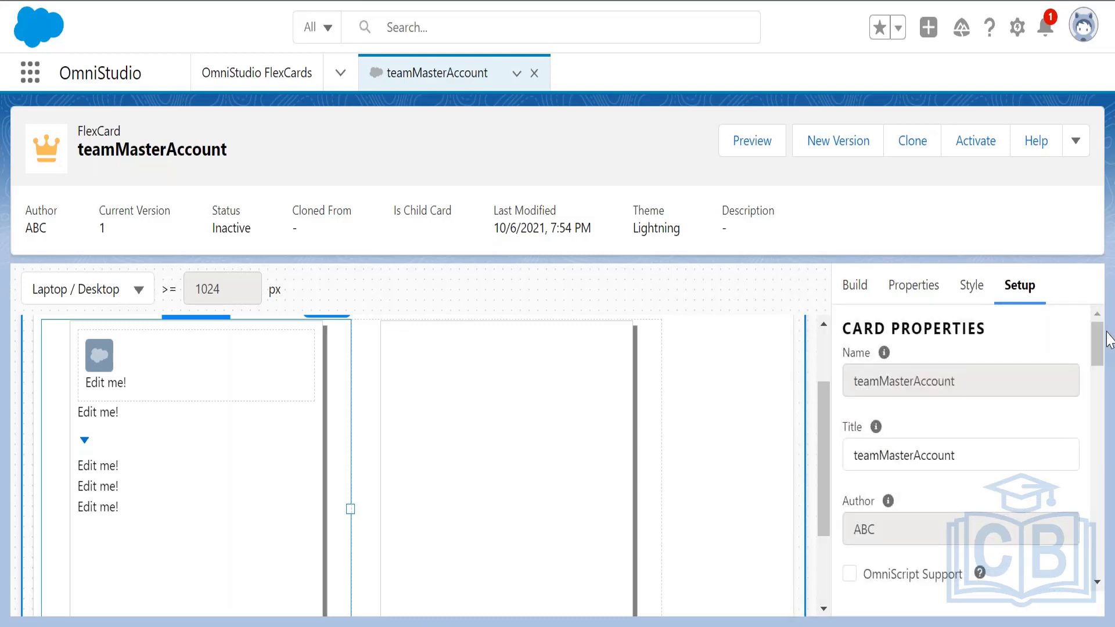